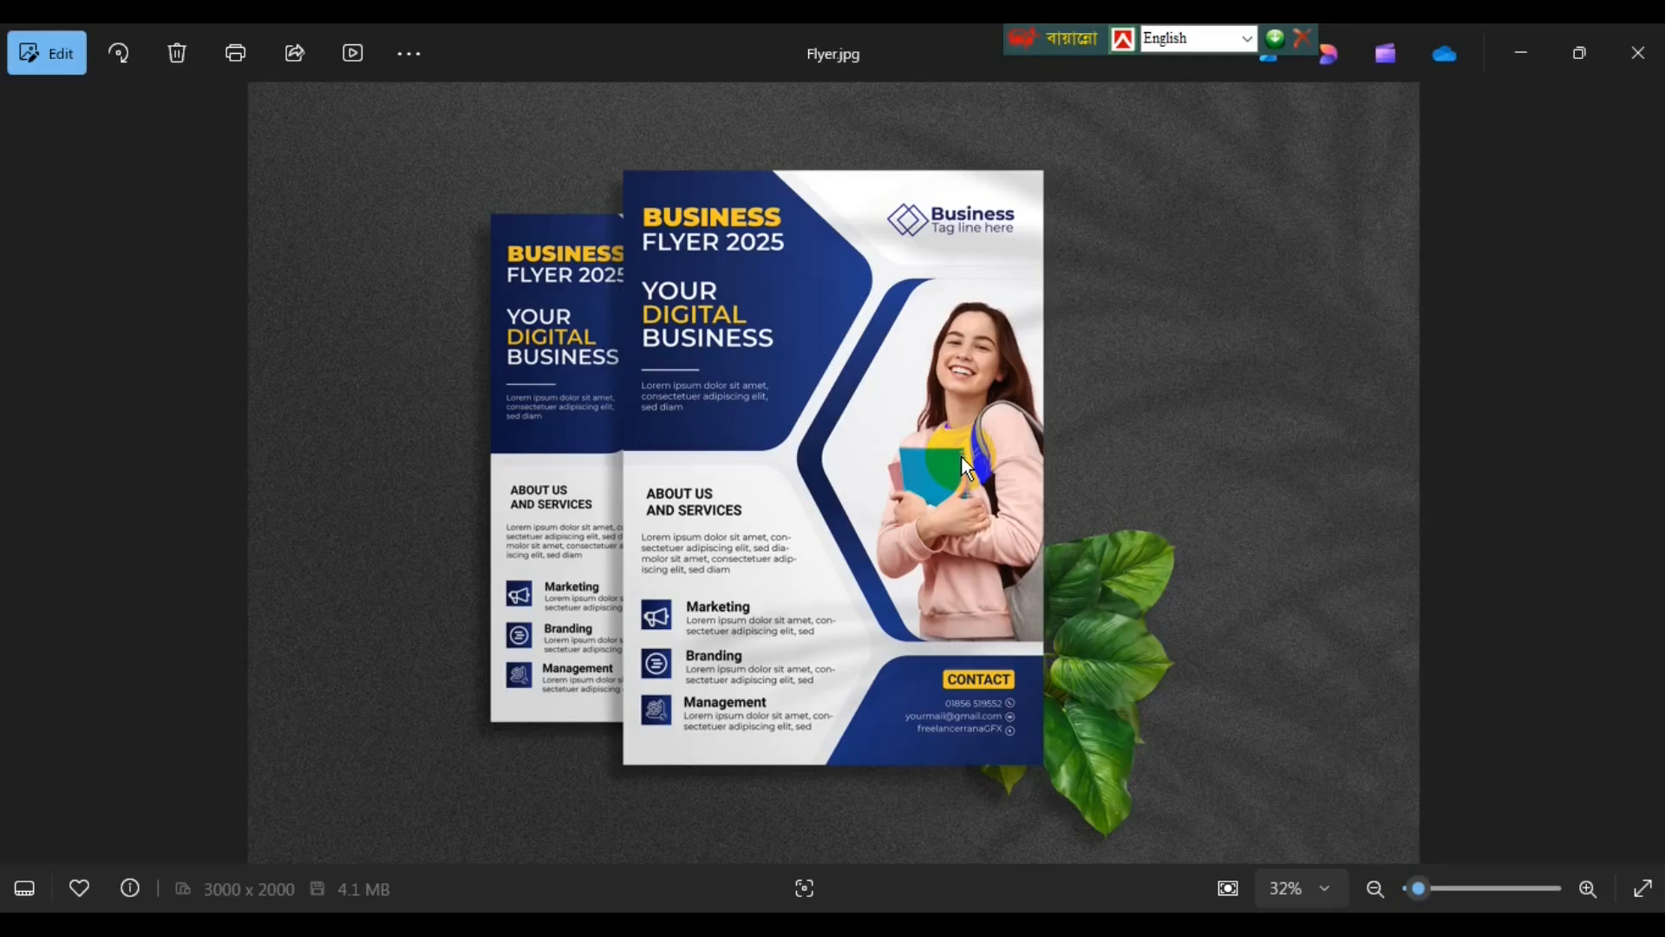
- Close the Flyer.jpg mockup preview in Photos and minimize the Flyer folder window
{"action": "left_click", "coordinate": [1637, 53]}
{"action": "left_click", "coordinate": [1107, 76]}
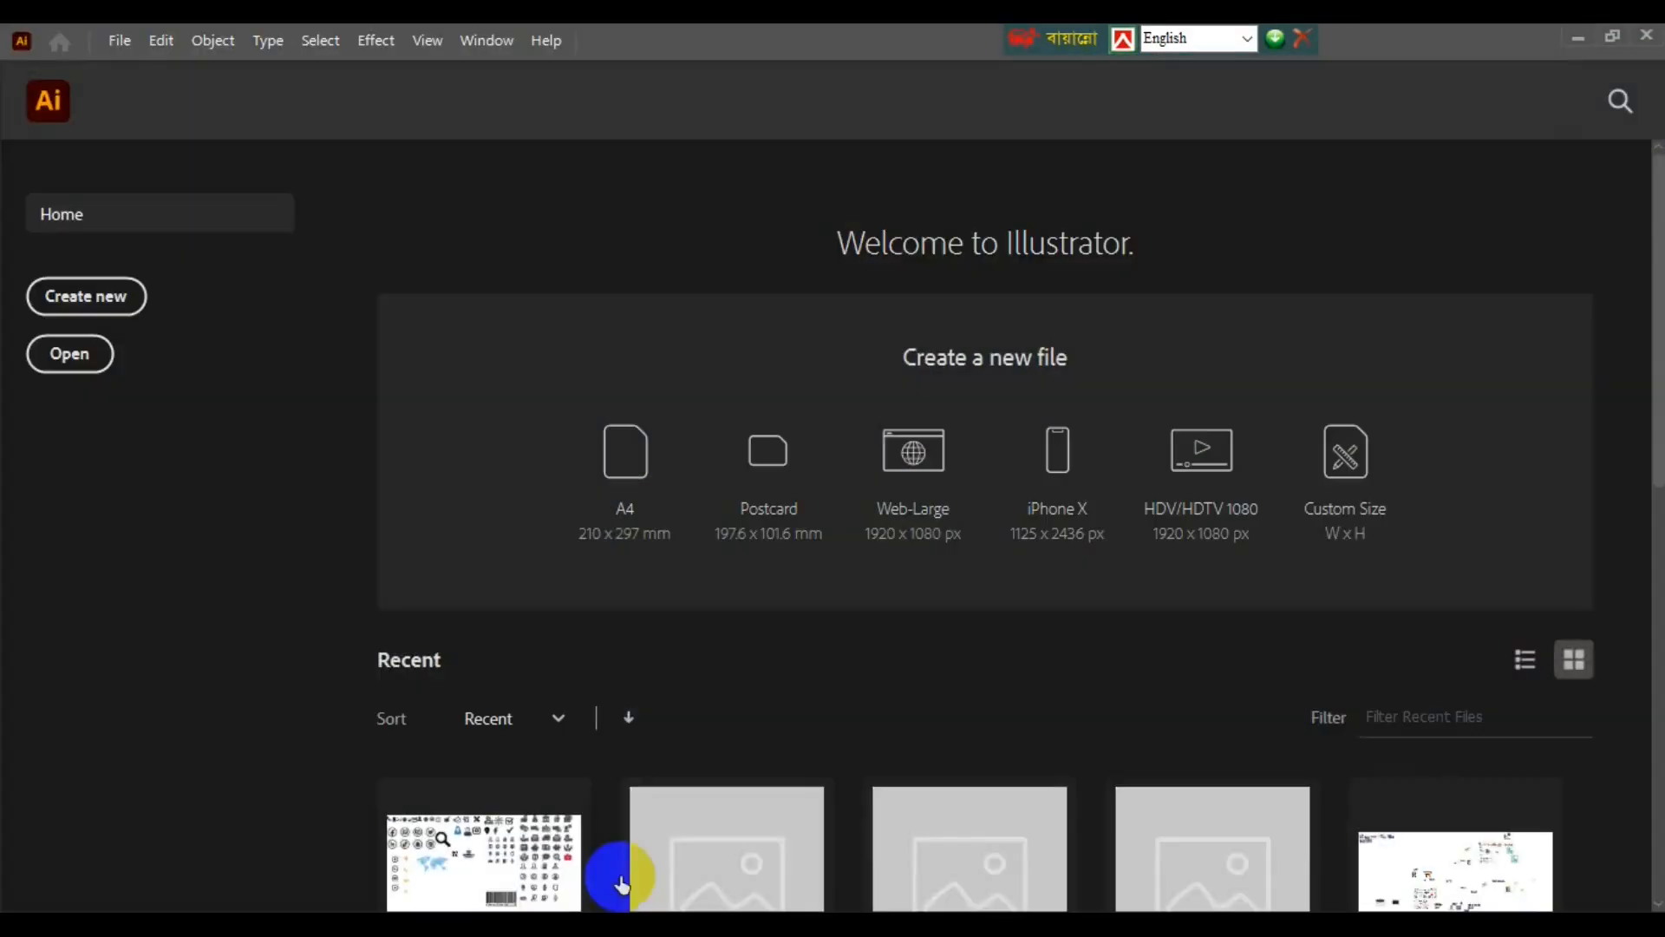
- Create an 8.27 x 11.69 in A4 portrait CMYK document with 0.125 in bleed
{"action": "left_click", "coordinate": [117, 40]}
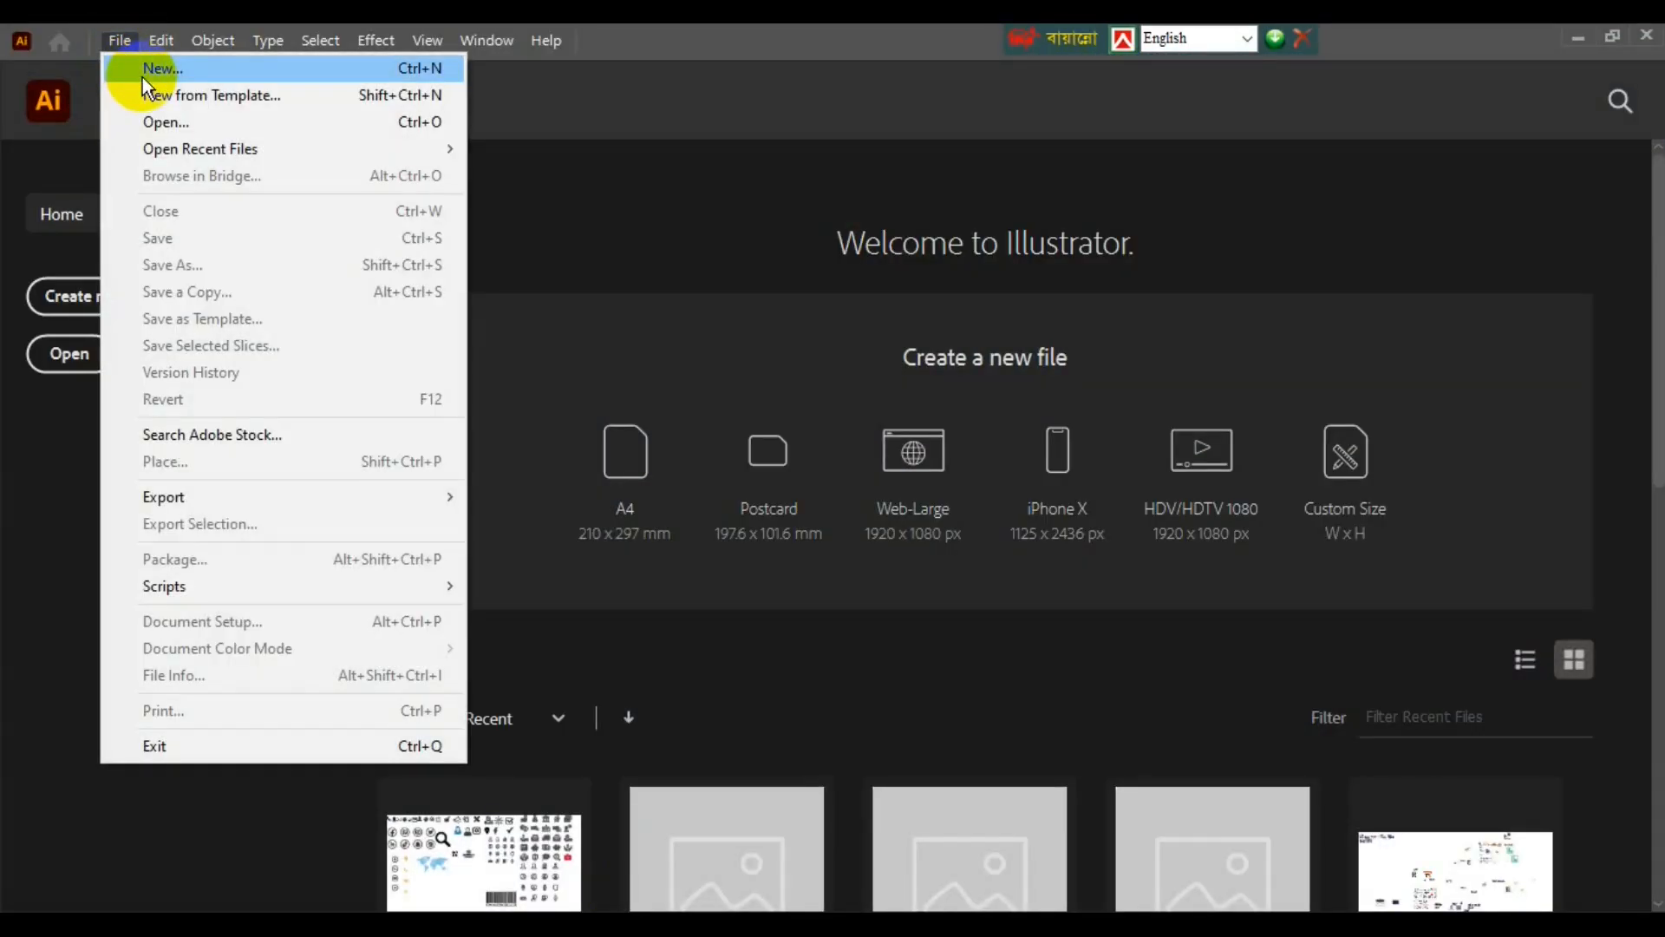
{"action": "left_click", "coordinate": [143, 75]}
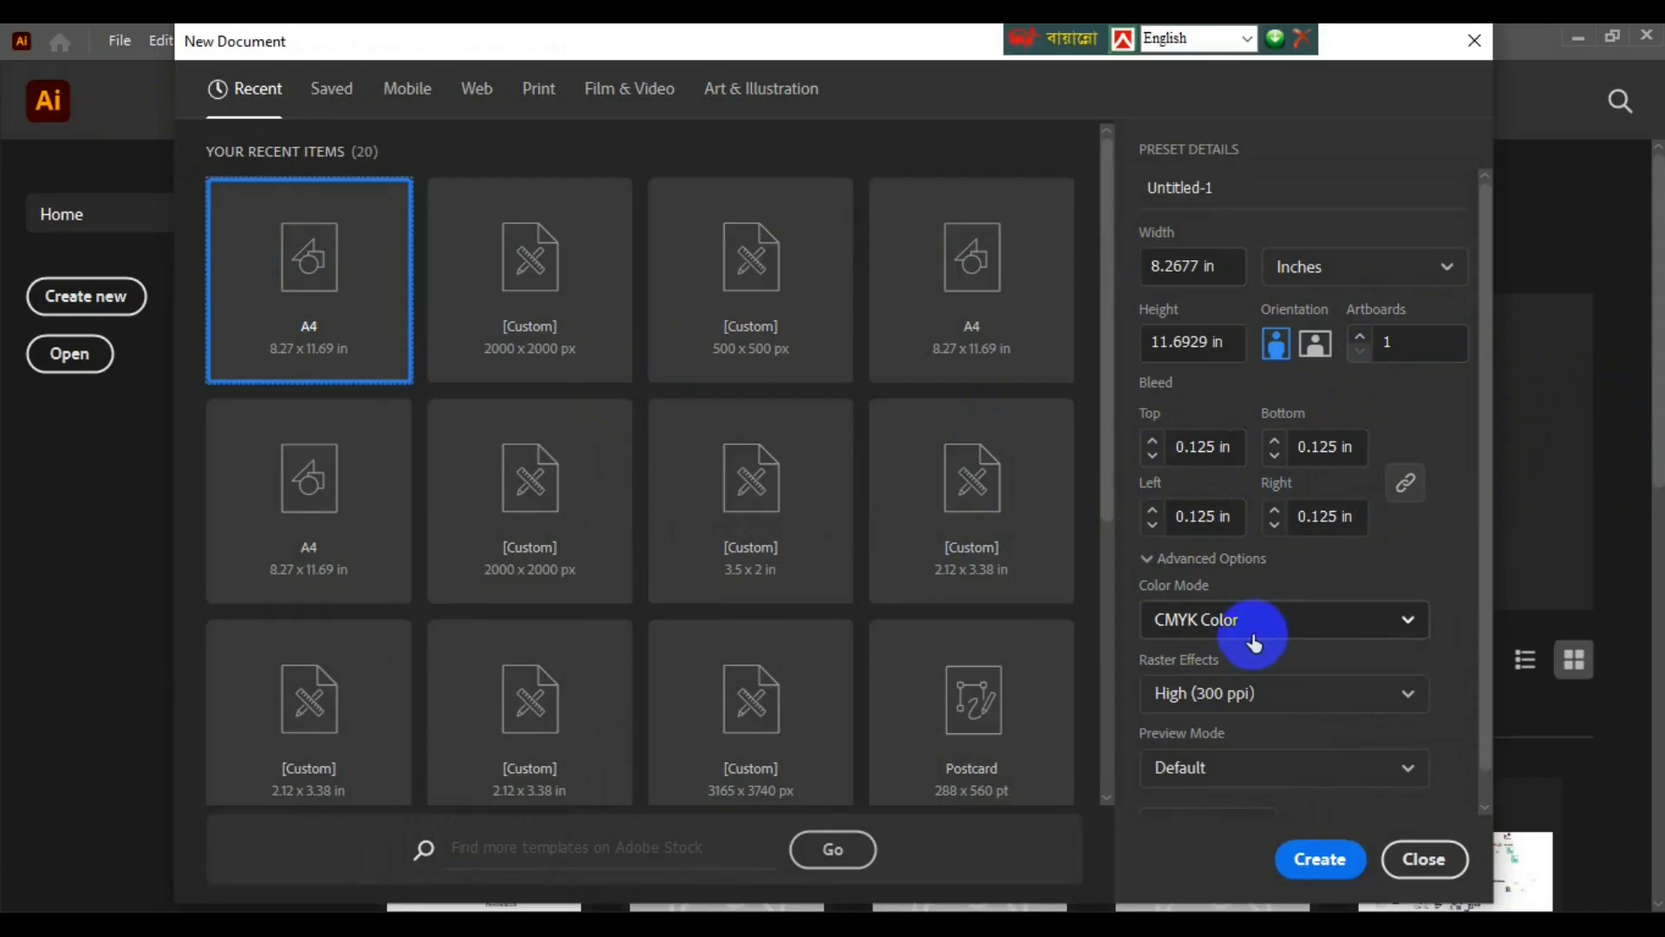
{"action": "left_click", "coordinate": [1327, 863]}
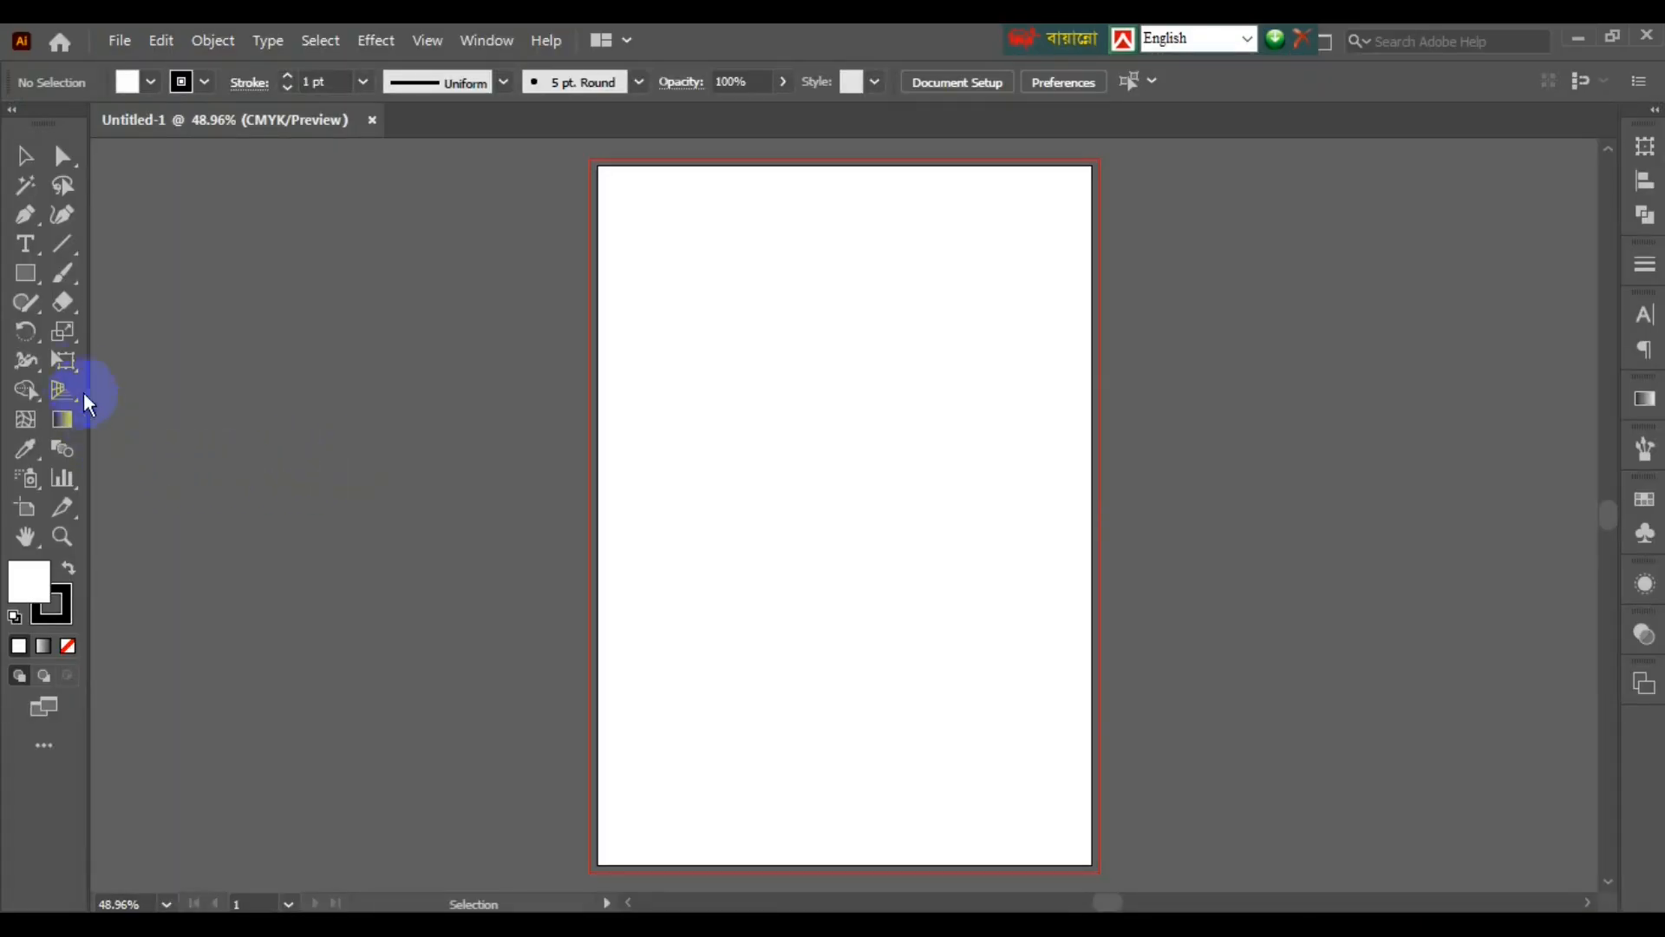
{"action": "left_click", "coordinate": [25, 273]}
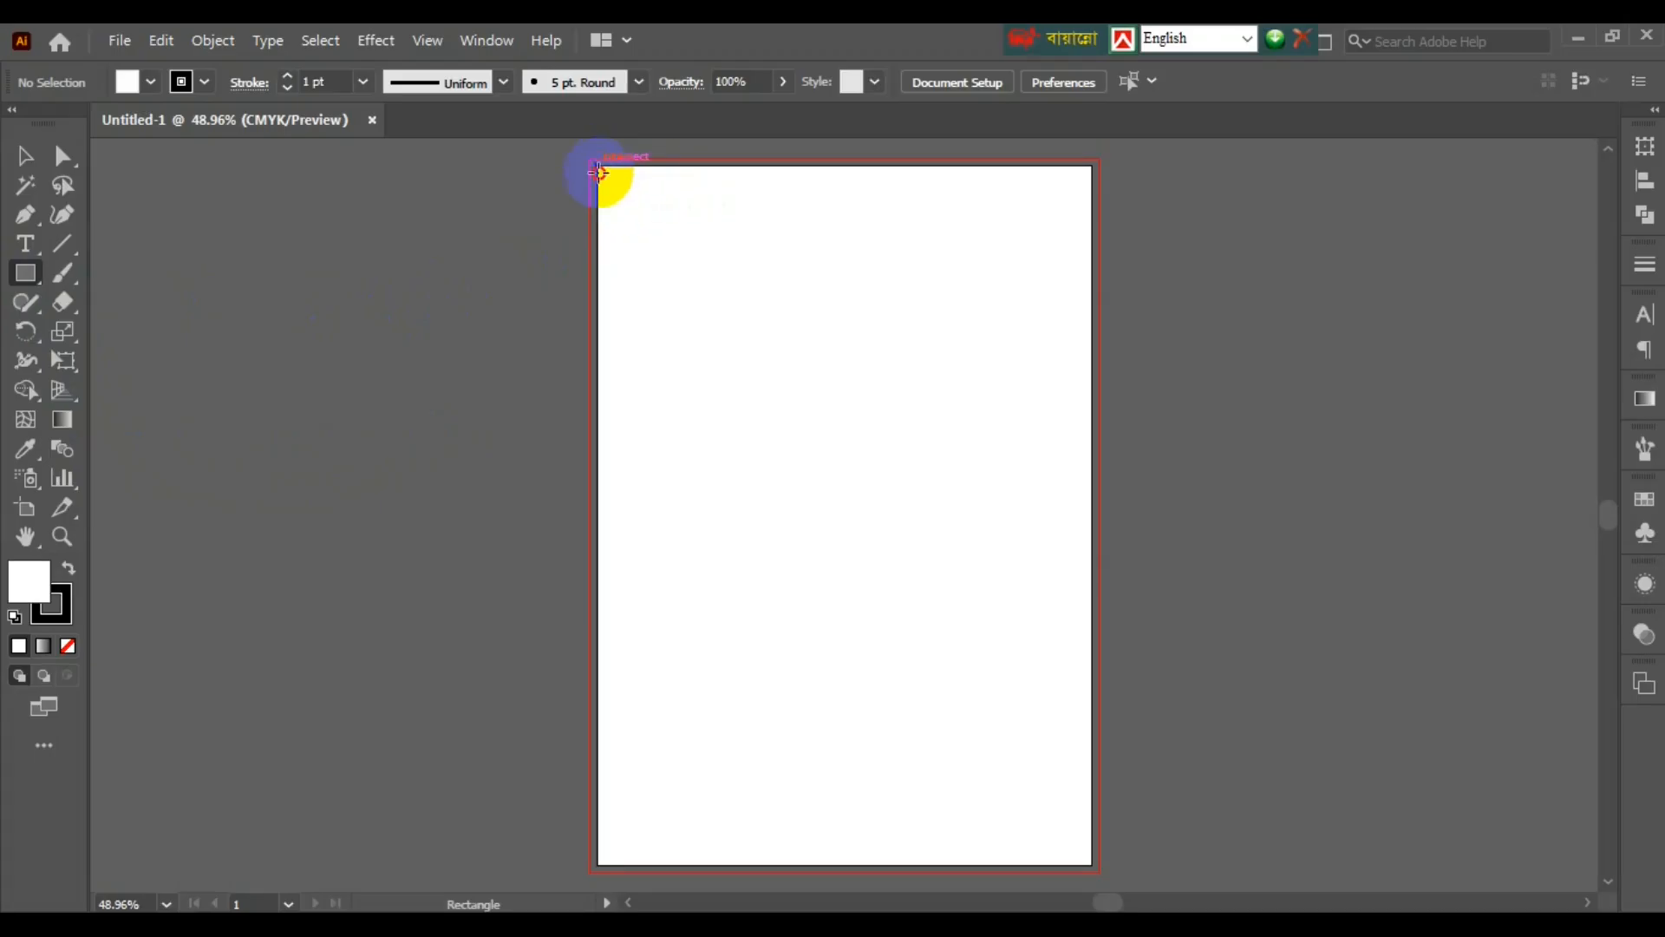
- Draw a rectangle over the whole page and offset its path inward by -0.375 in
{"action": "mouse_move", "coordinate": [599, 171]}
{"action": "left_mouse_down"}
{"action": "mouse_move", "coordinate": [966, 717]}
{"action": "mouse_move", "coordinate": [1091, 865]}
{"action": "left_mouse_up"}
{"action": "left_click", "coordinate": [213, 41]}
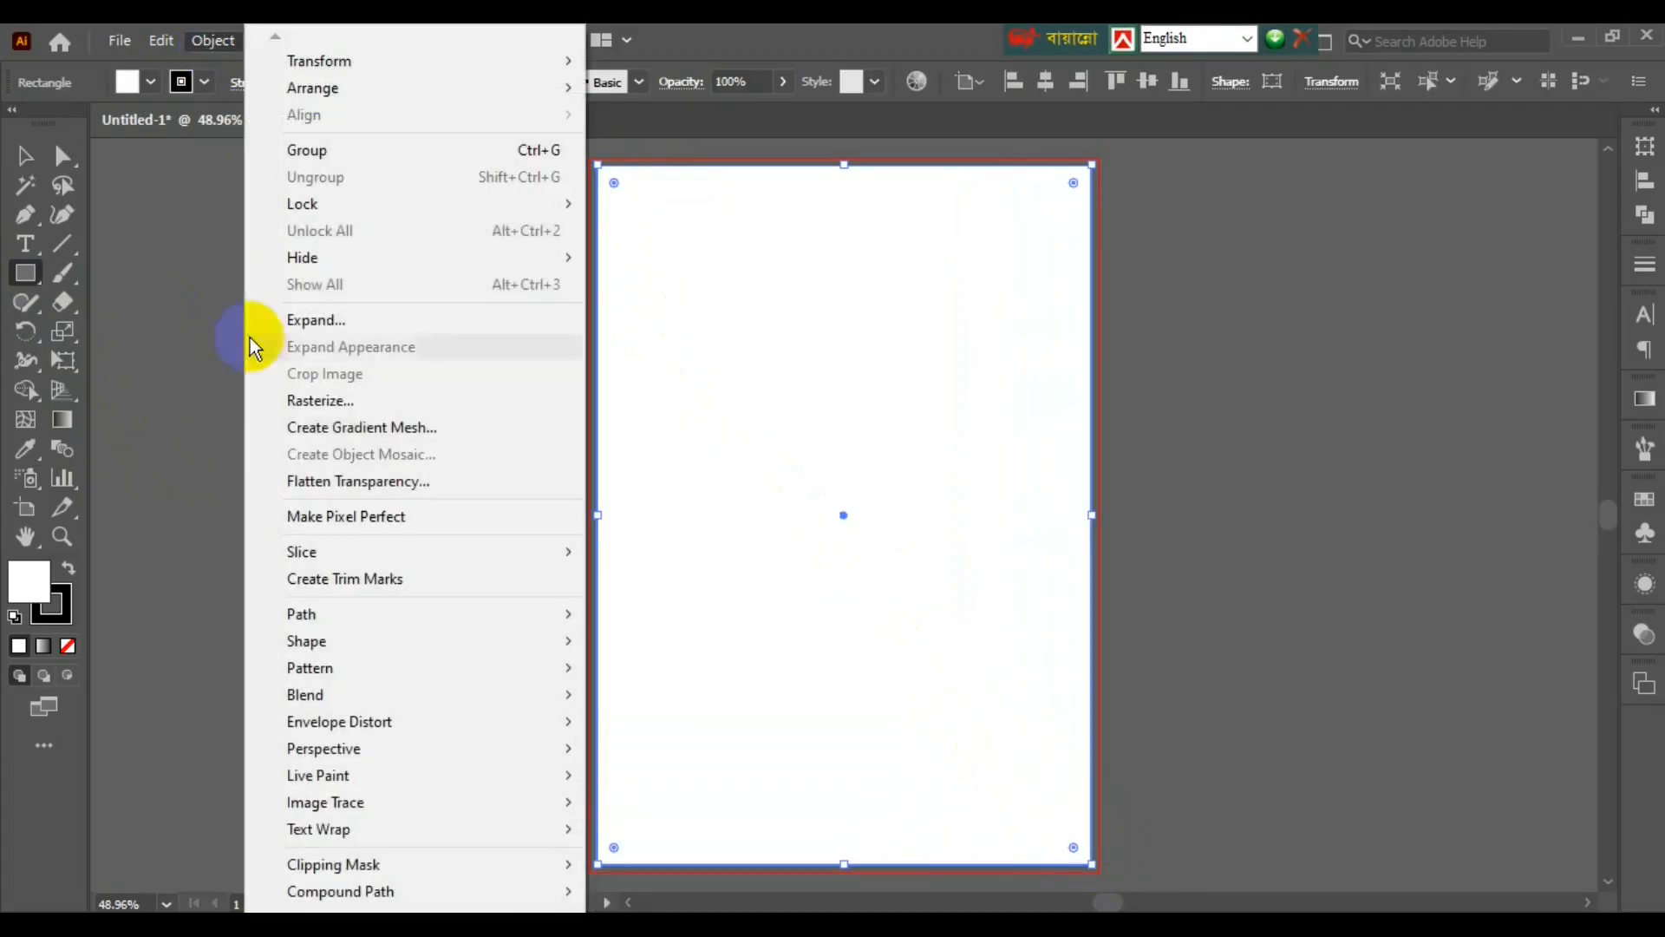
{"action": "mouse_move", "coordinate": [372, 616]}
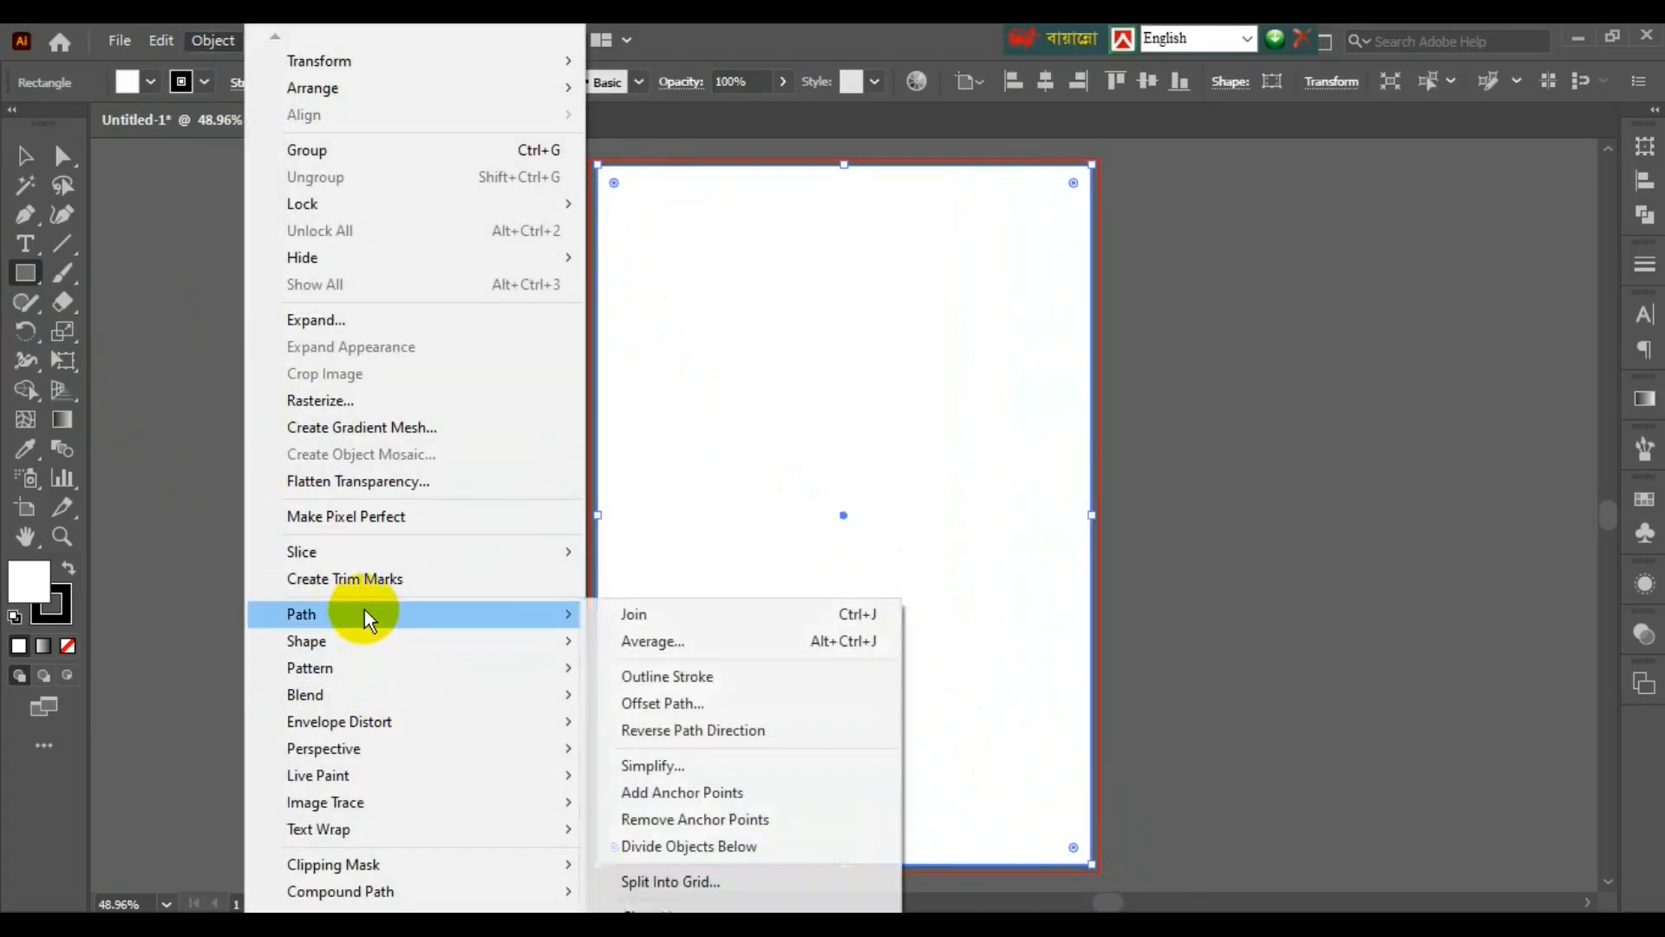
{"action": "left_click", "coordinate": [688, 704]}
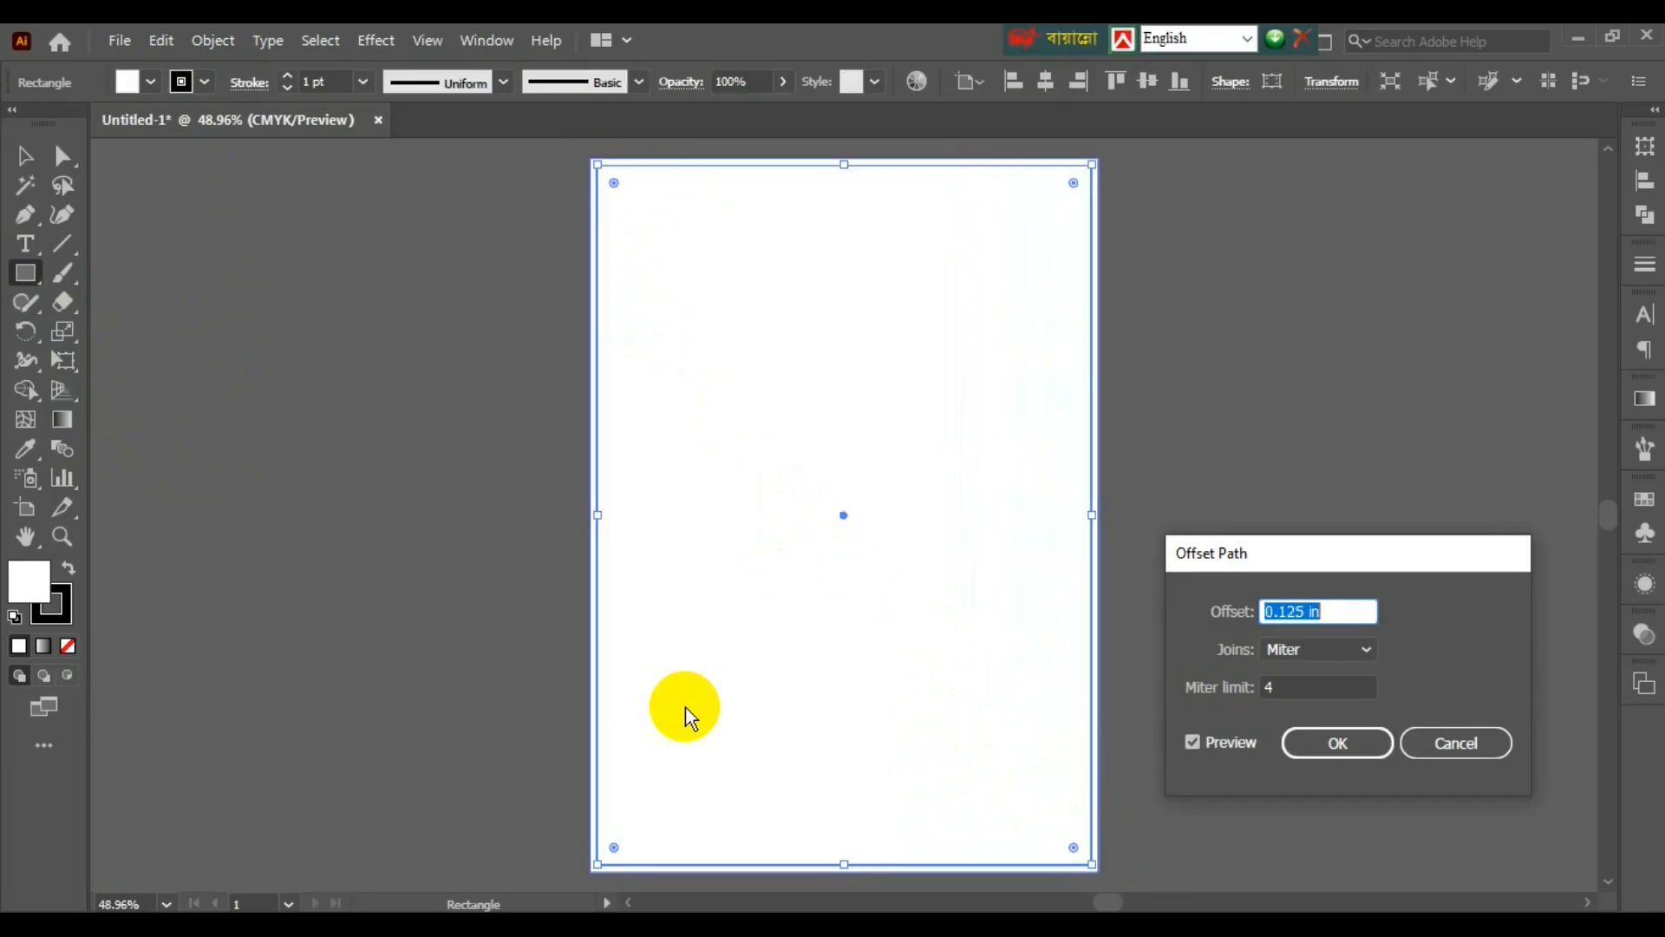
{"action": "type", "text": "-0.25"}
{"action": "key", "text": "Tab"}
{"action": "key", "text": "Down"}
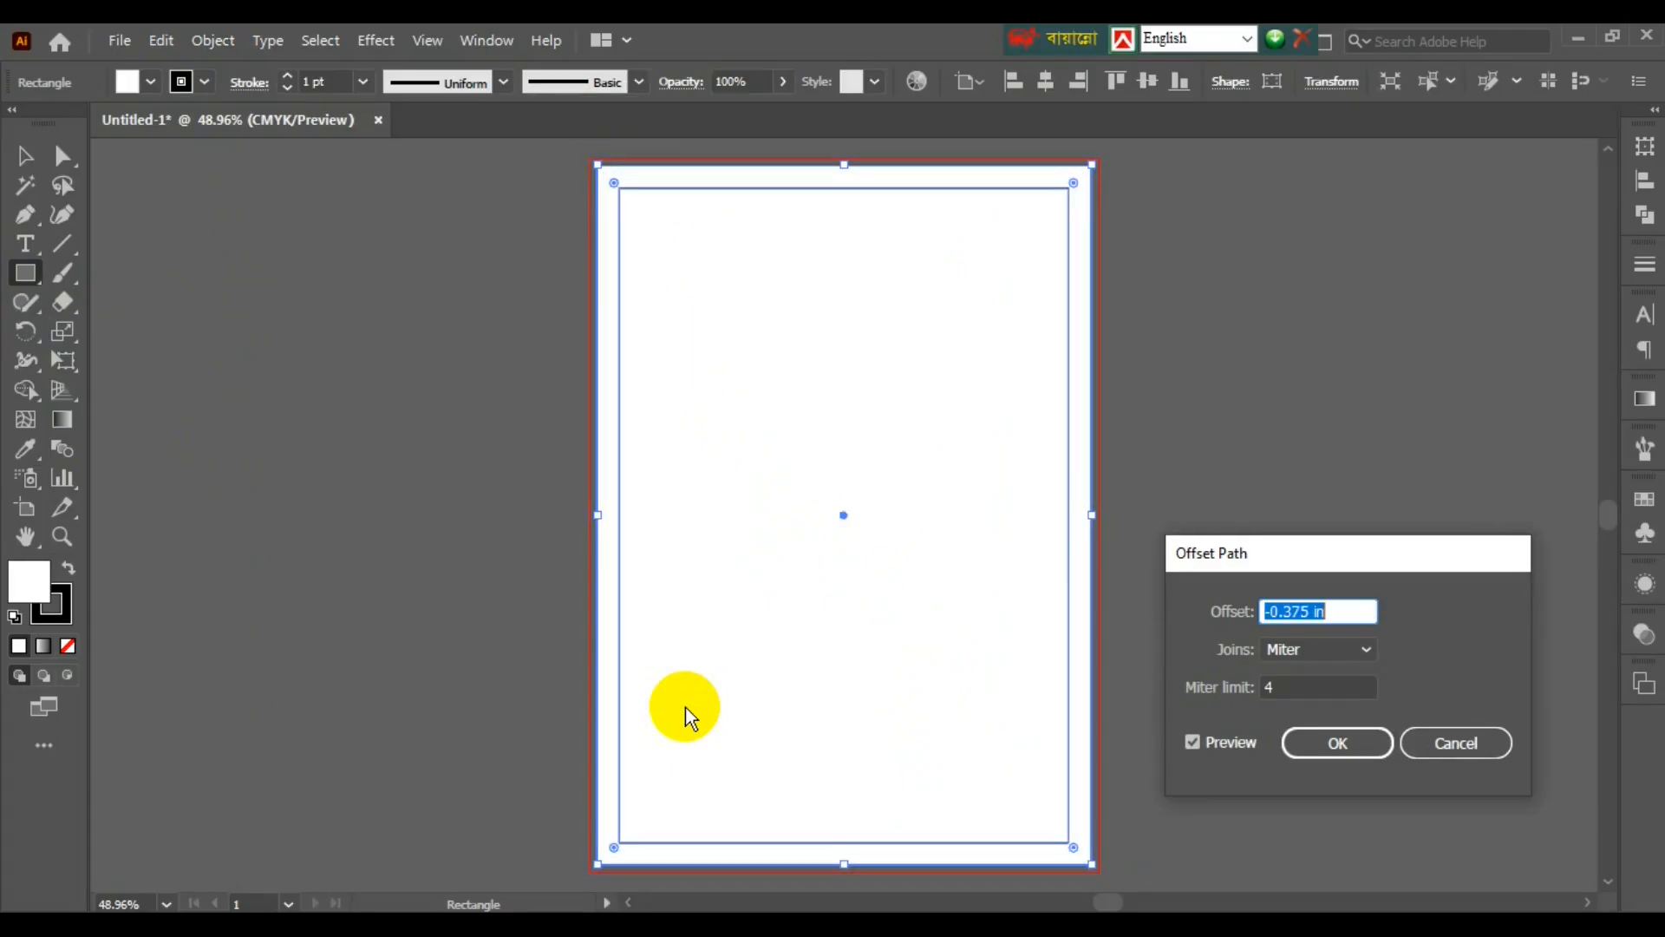
{"action": "left_click", "coordinate": [1355, 746]}
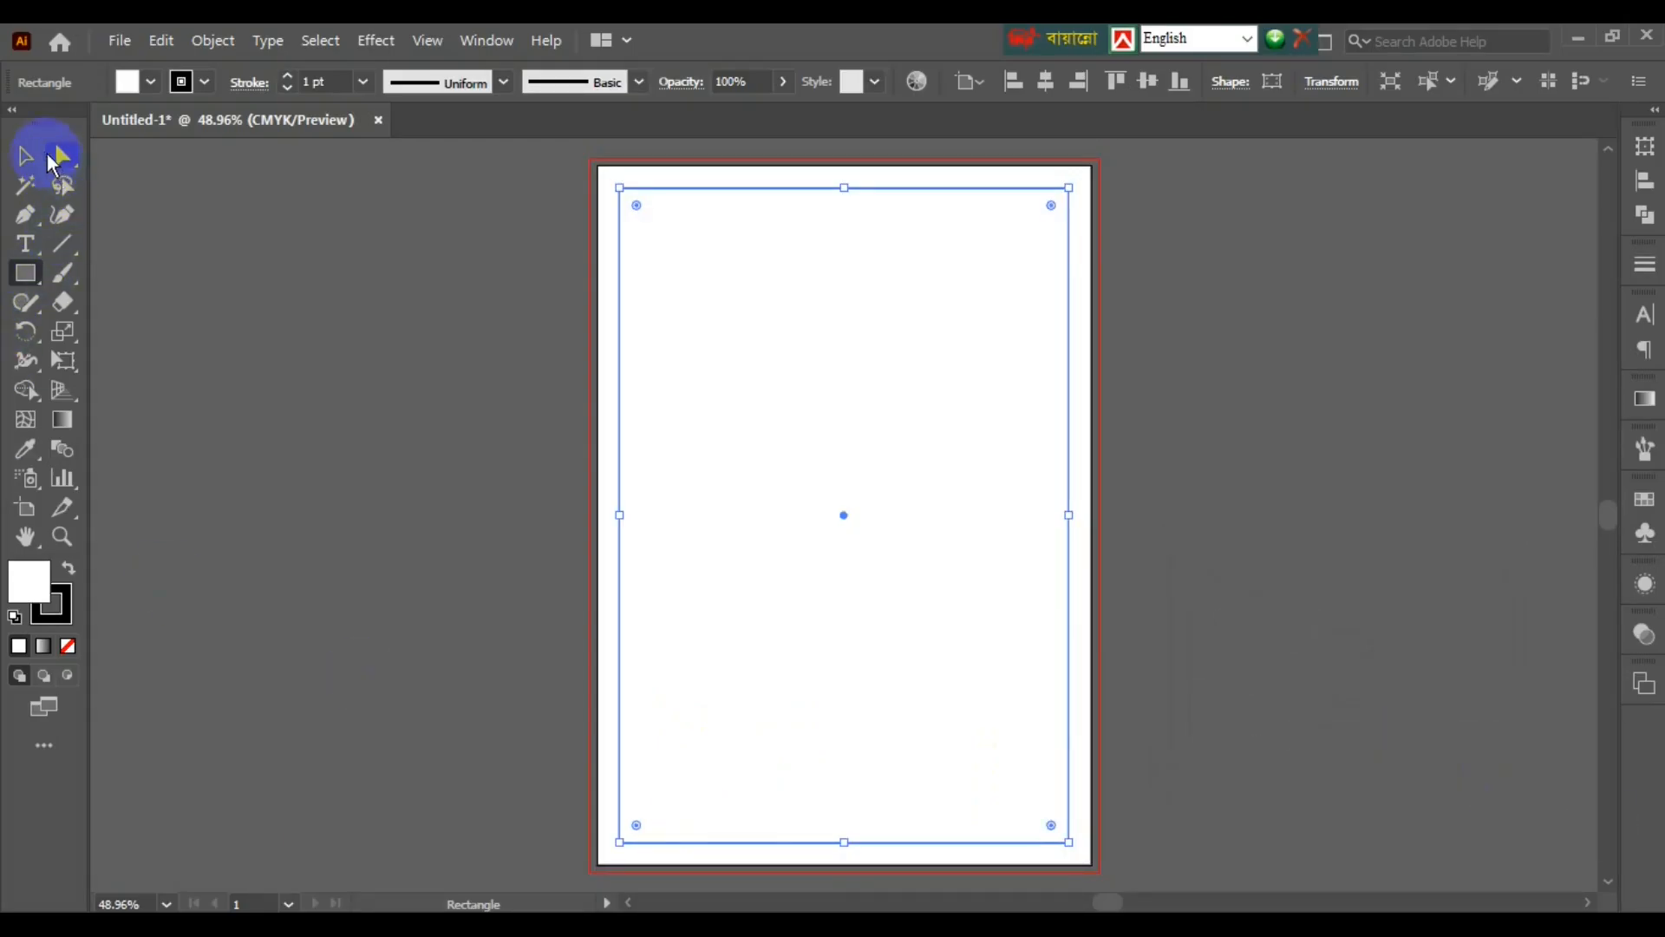
{"action": "left_click", "coordinate": [30, 156]}
{"action": "left_click", "coordinate": [220, 324]}
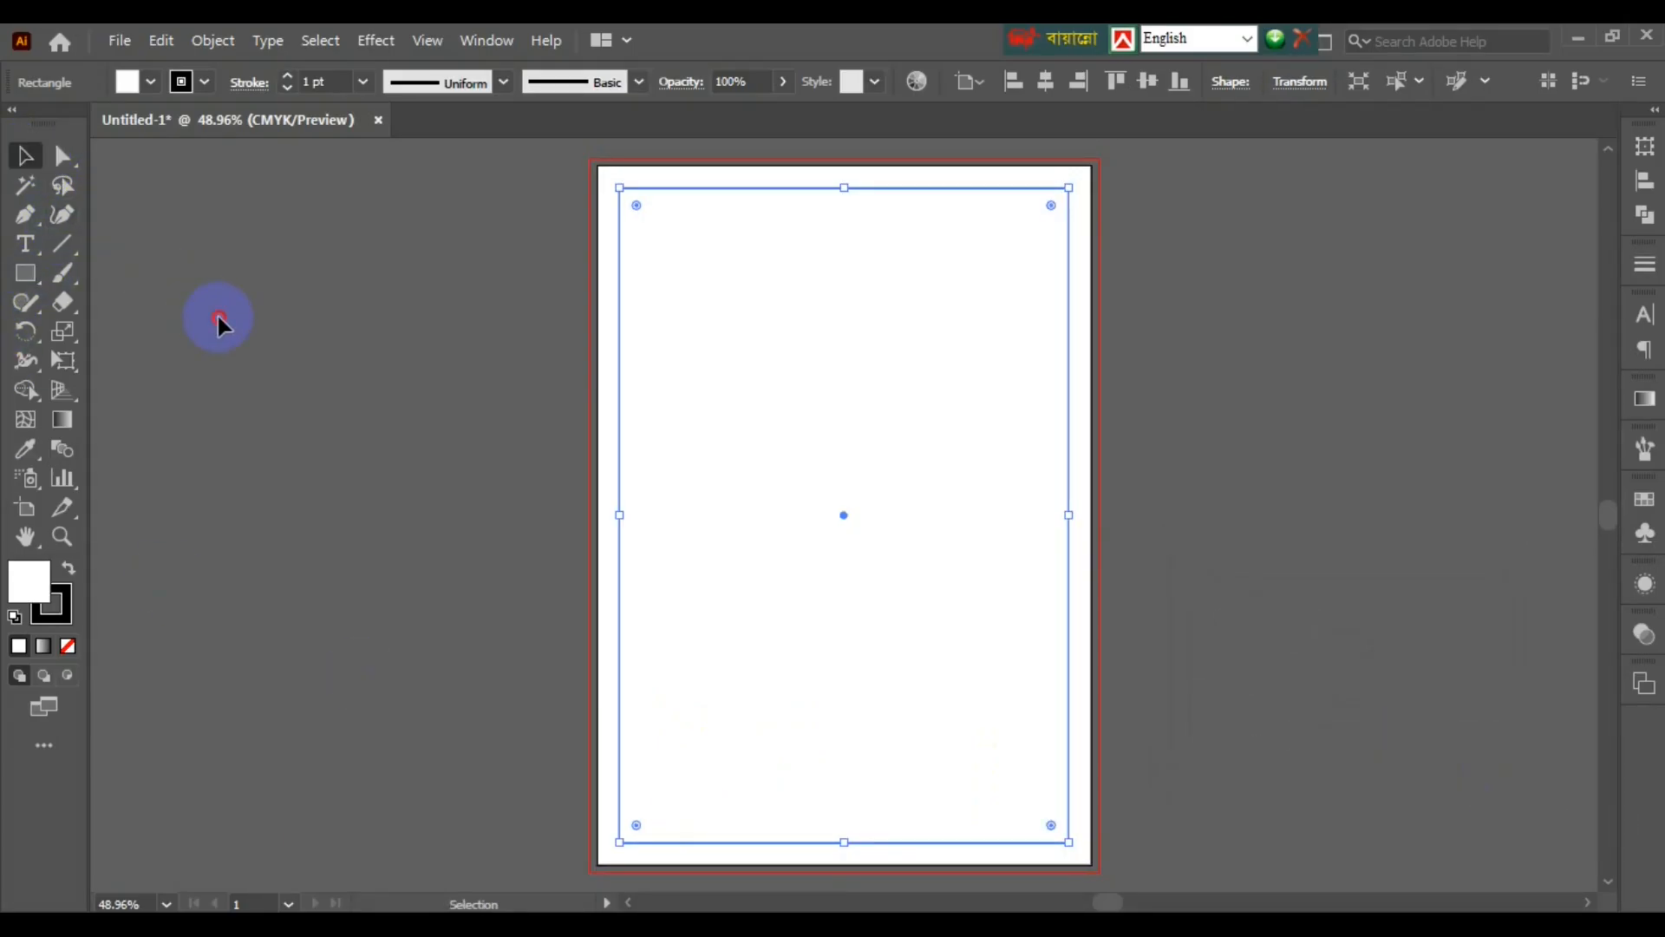
- Turn the inset margin rectangle into a guide
{"action": "right_click", "coordinate": [656, 189]}
{"action": "left_click", "coordinate": [754, 569]}
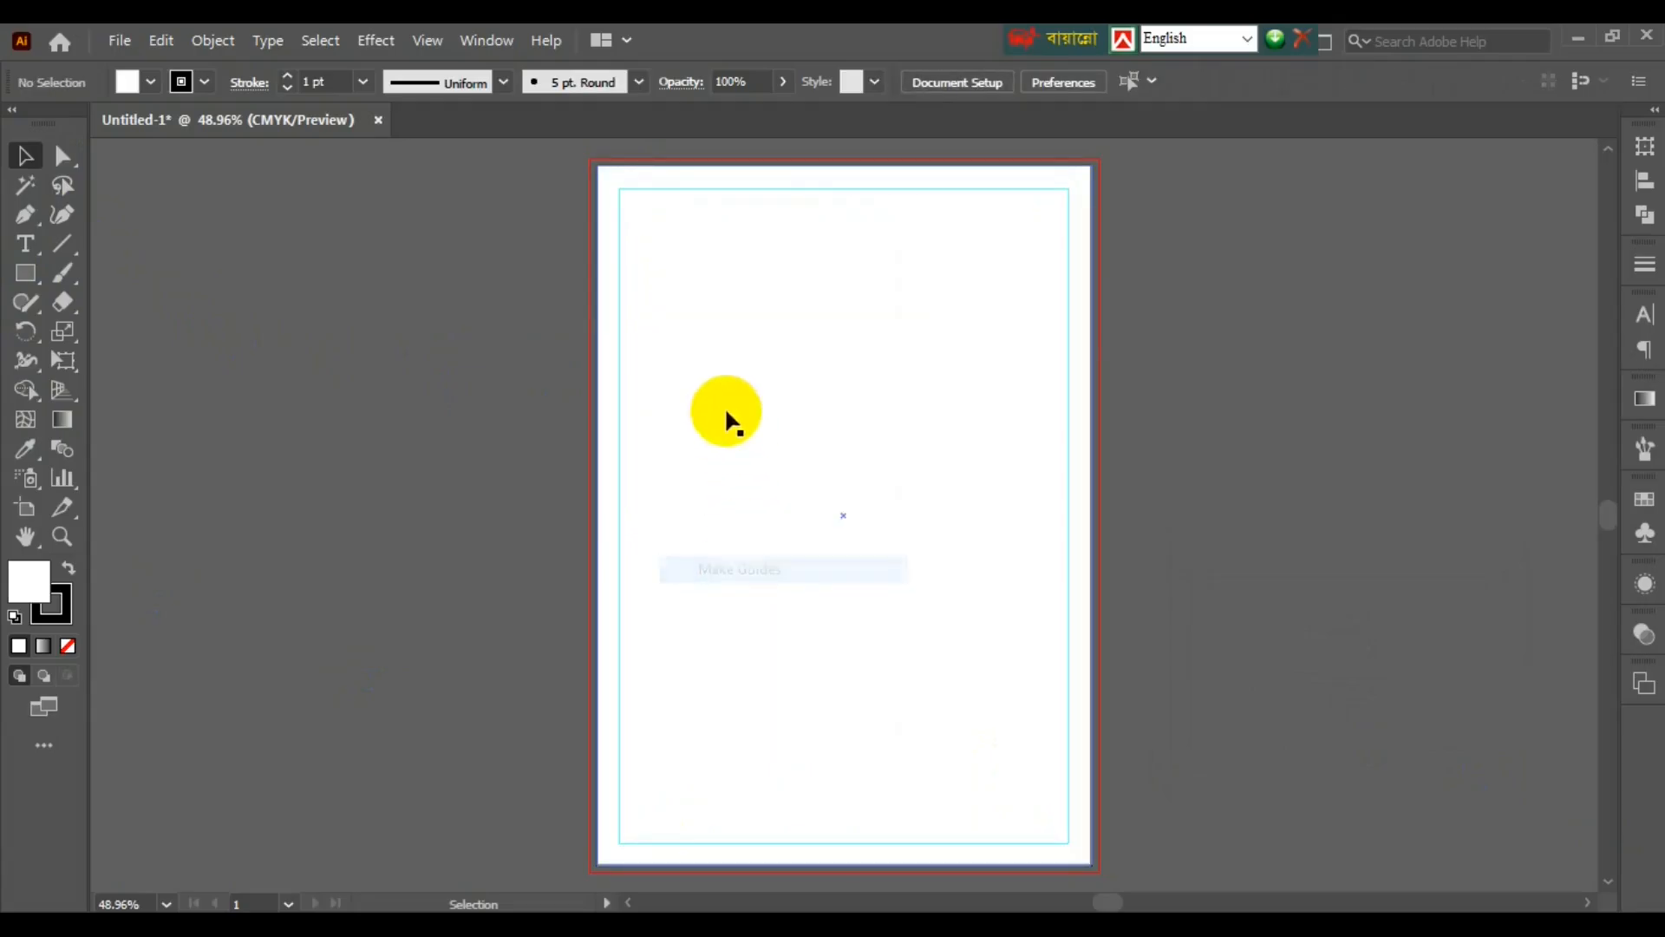
{"action": "right_click", "coordinate": [671, 190]}
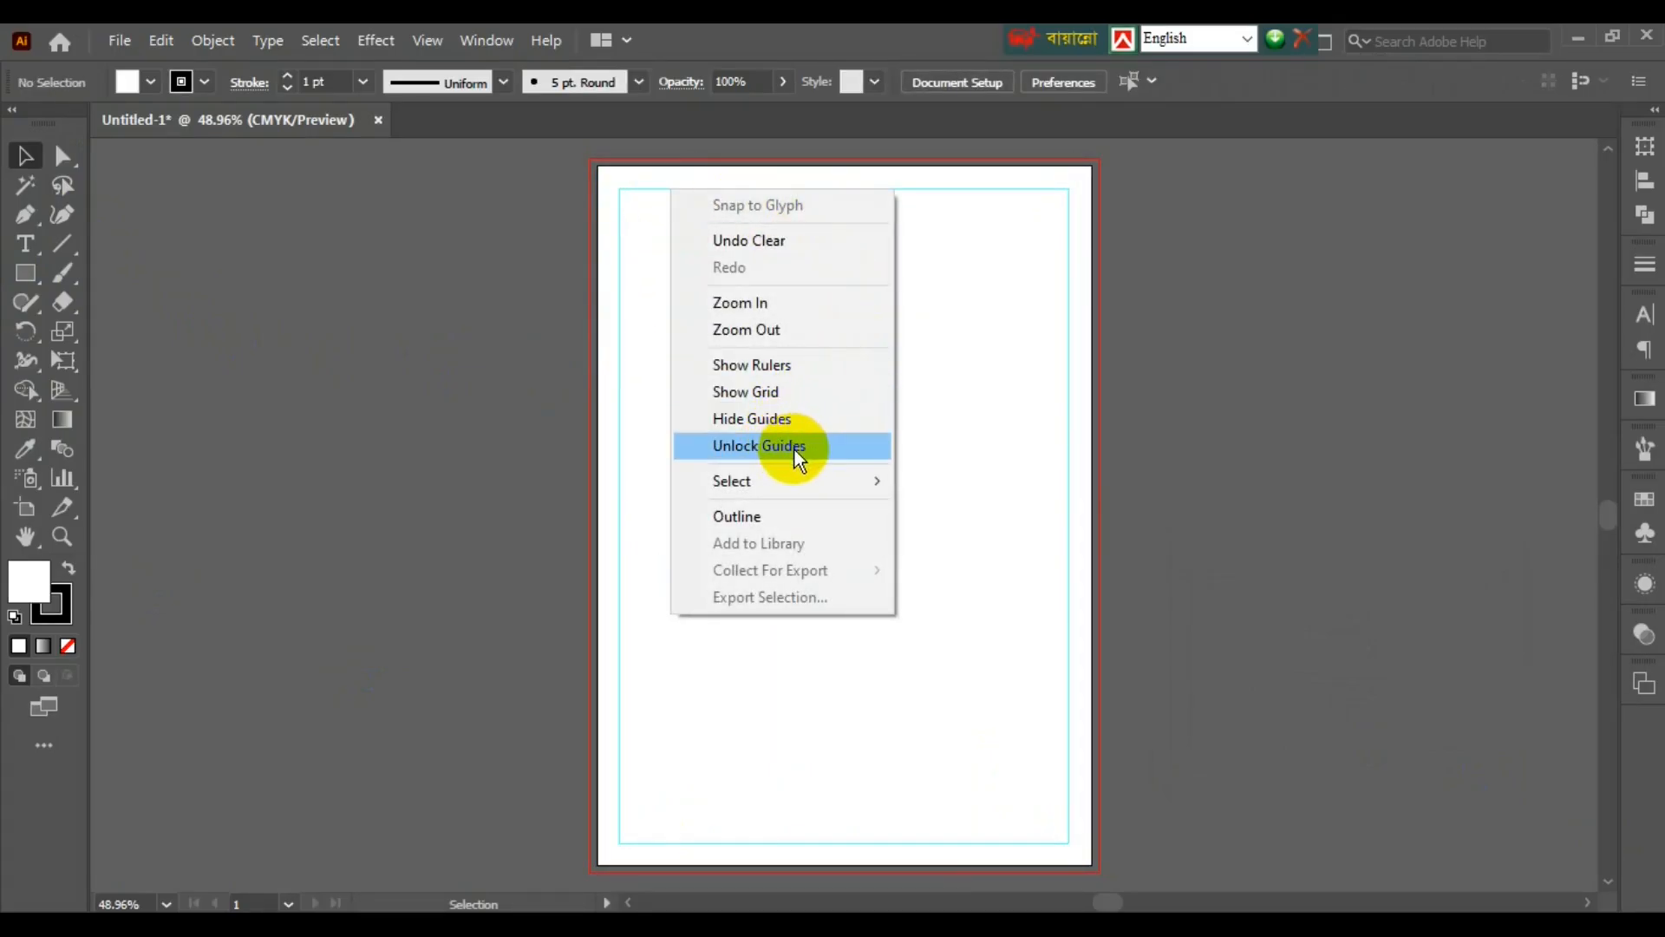
{"action": "left_click", "coordinate": [1017, 373]}
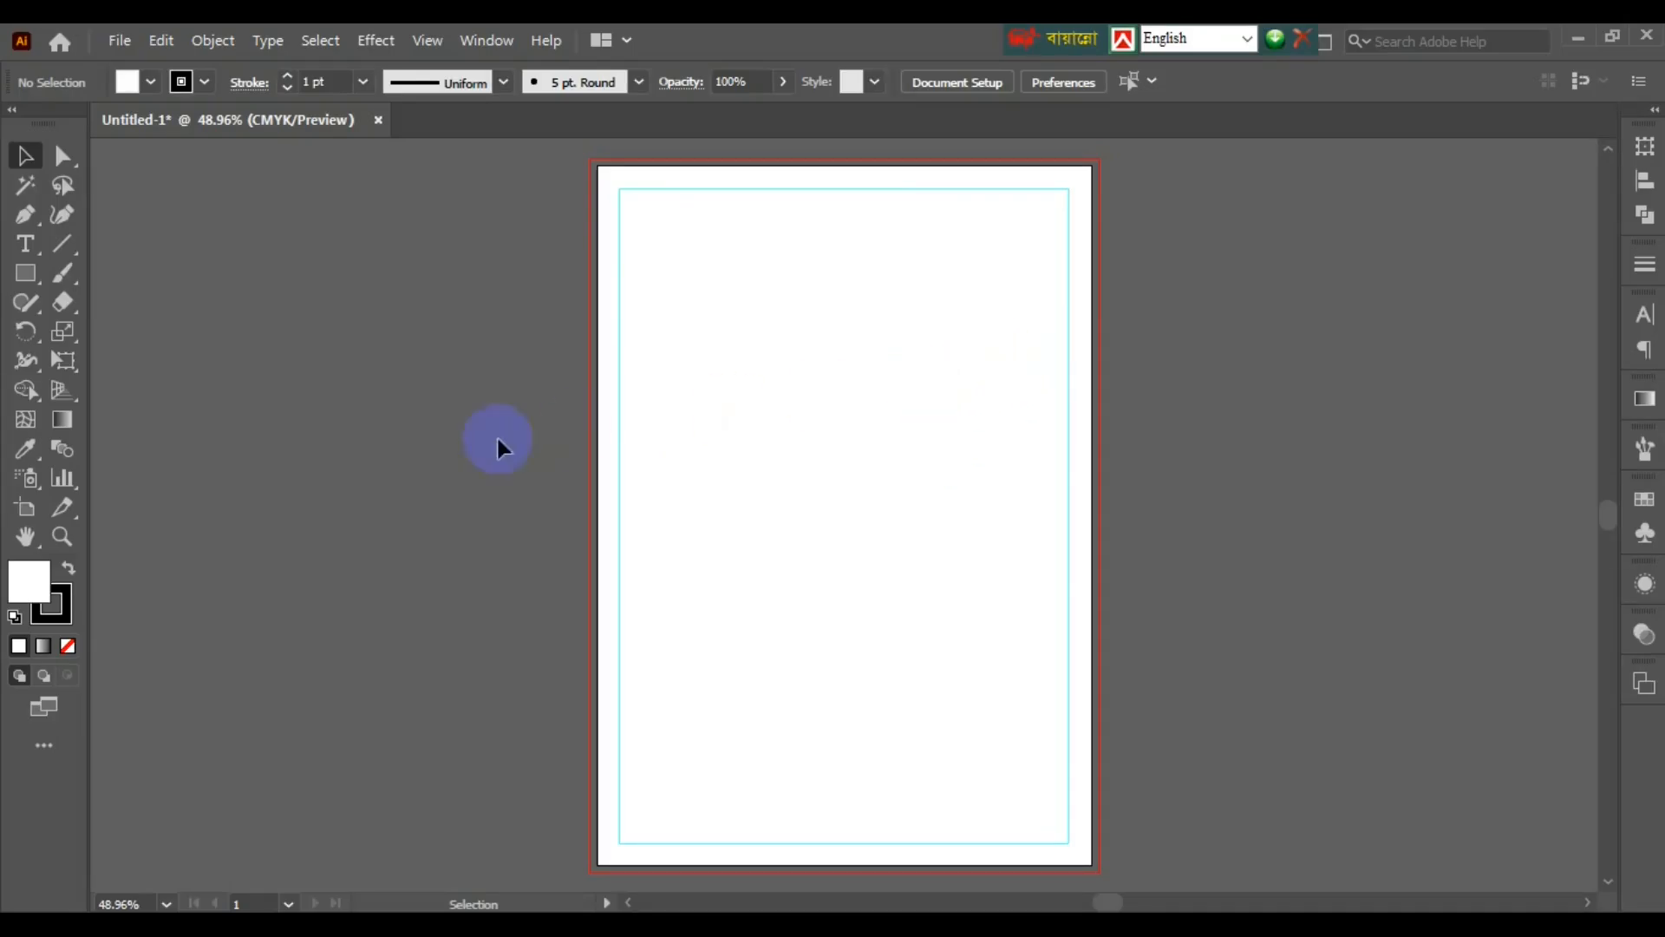
- Draw a rectangle spanning the full bleed area and centre it horizontally and vertically on the page
{"action": "left_click", "coordinate": [25, 277]}
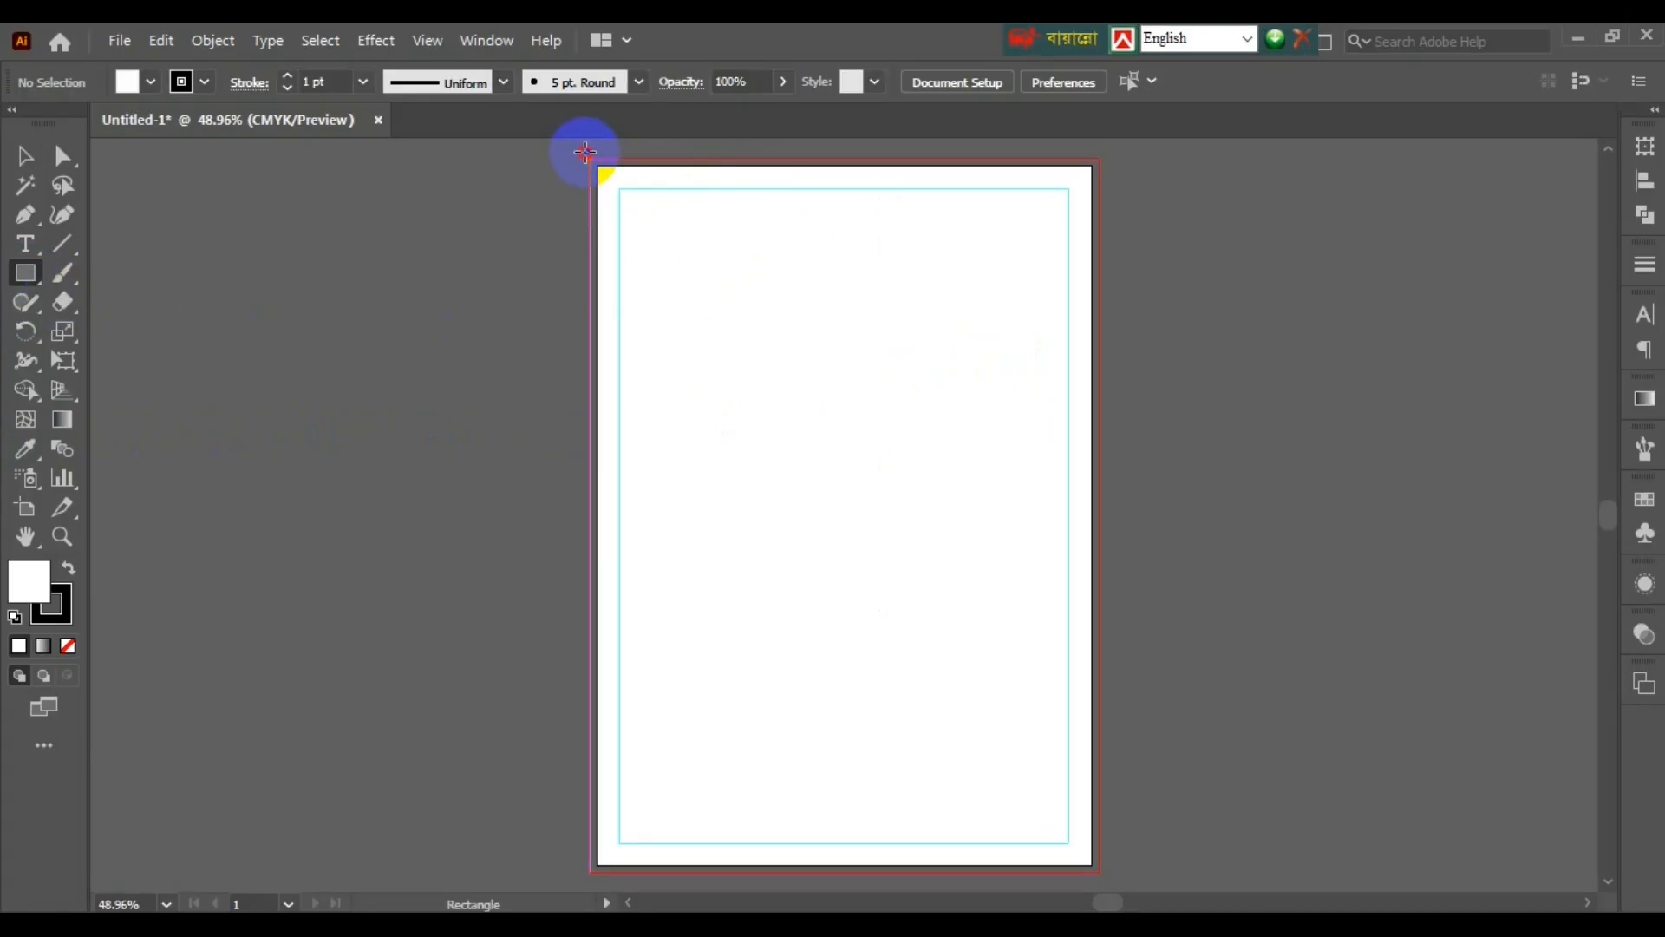
{"action": "left_click_drag", "start_coordinate": [585, 153], "coordinate": [1106, 877]}
{"action": "key", "text": "v"}
{"action": "left_click", "coordinate": [1046, 81]}
{"action": "left_click", "coordinate": [1148, 81]}
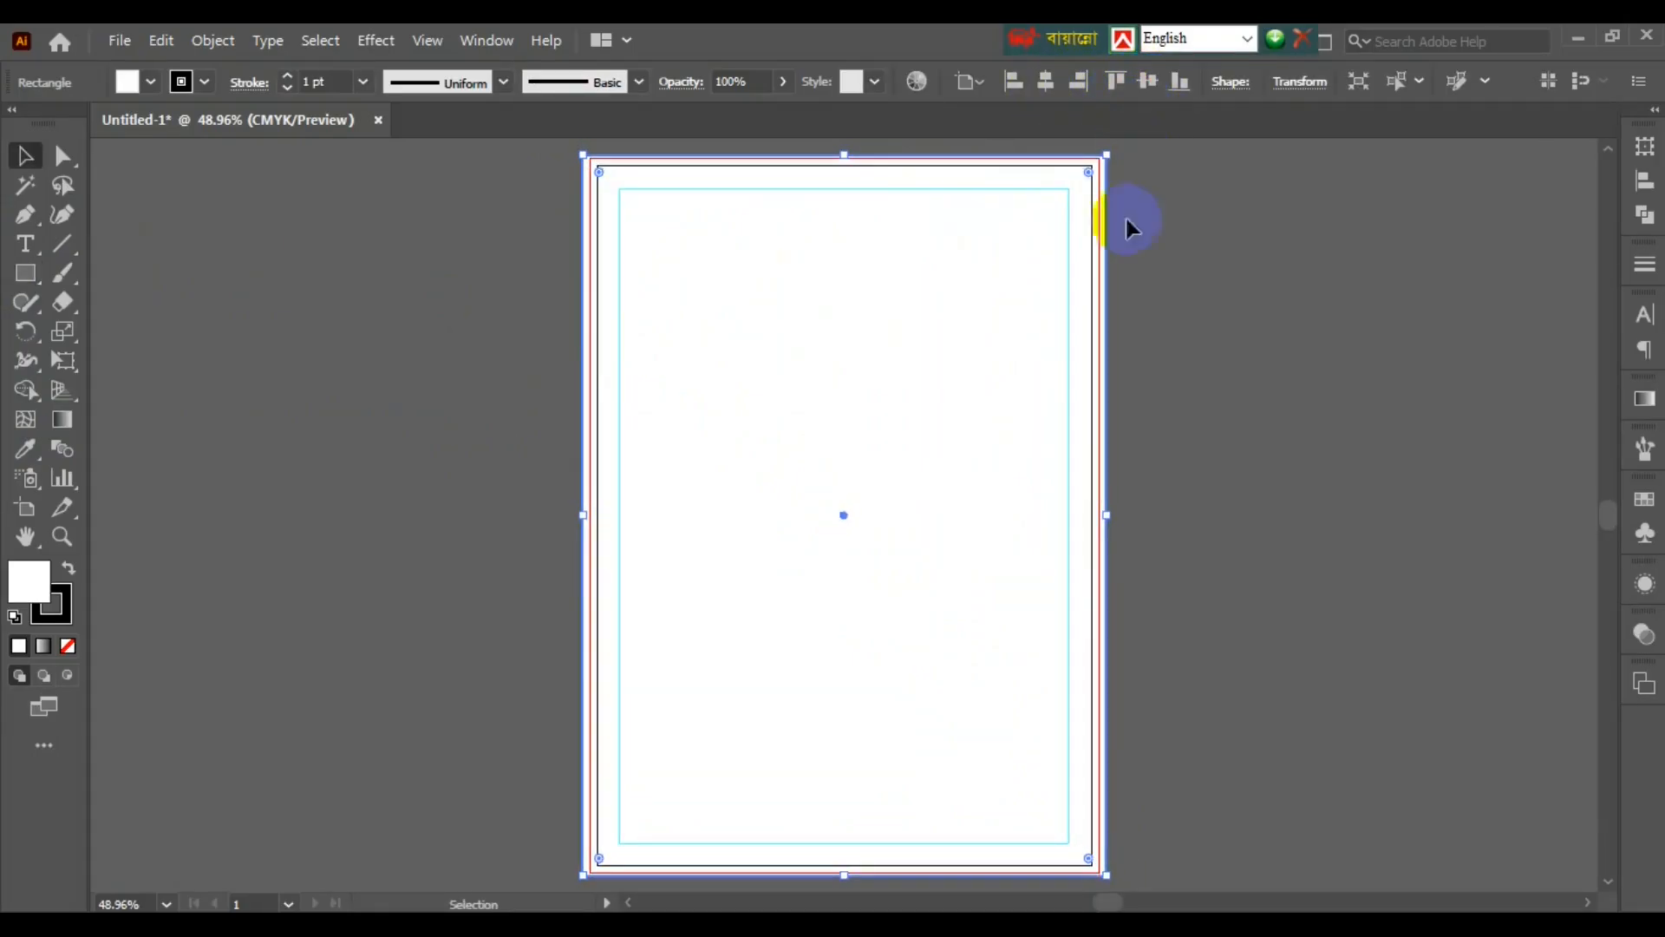
{"action": "left_click", "coordinate": [1130, 227]}
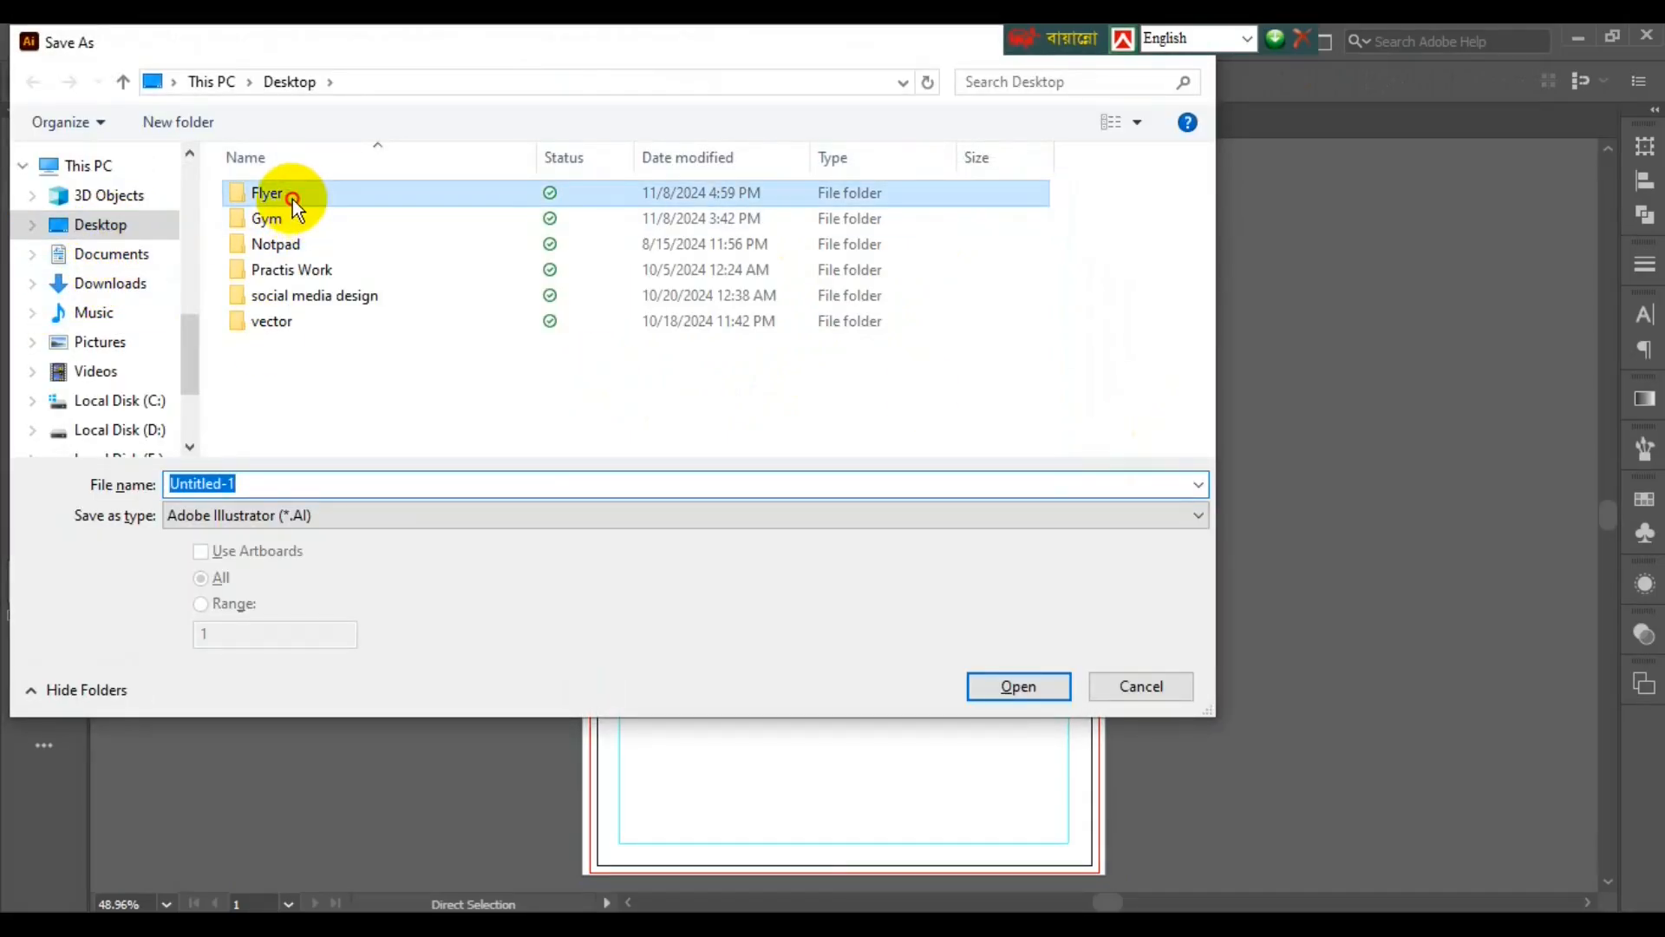
- Save the document as Flyer 1.ai in the Desktop Flyer folder with default Illustrator options
{"action": "double_click", "coordinate": [293, 199]}
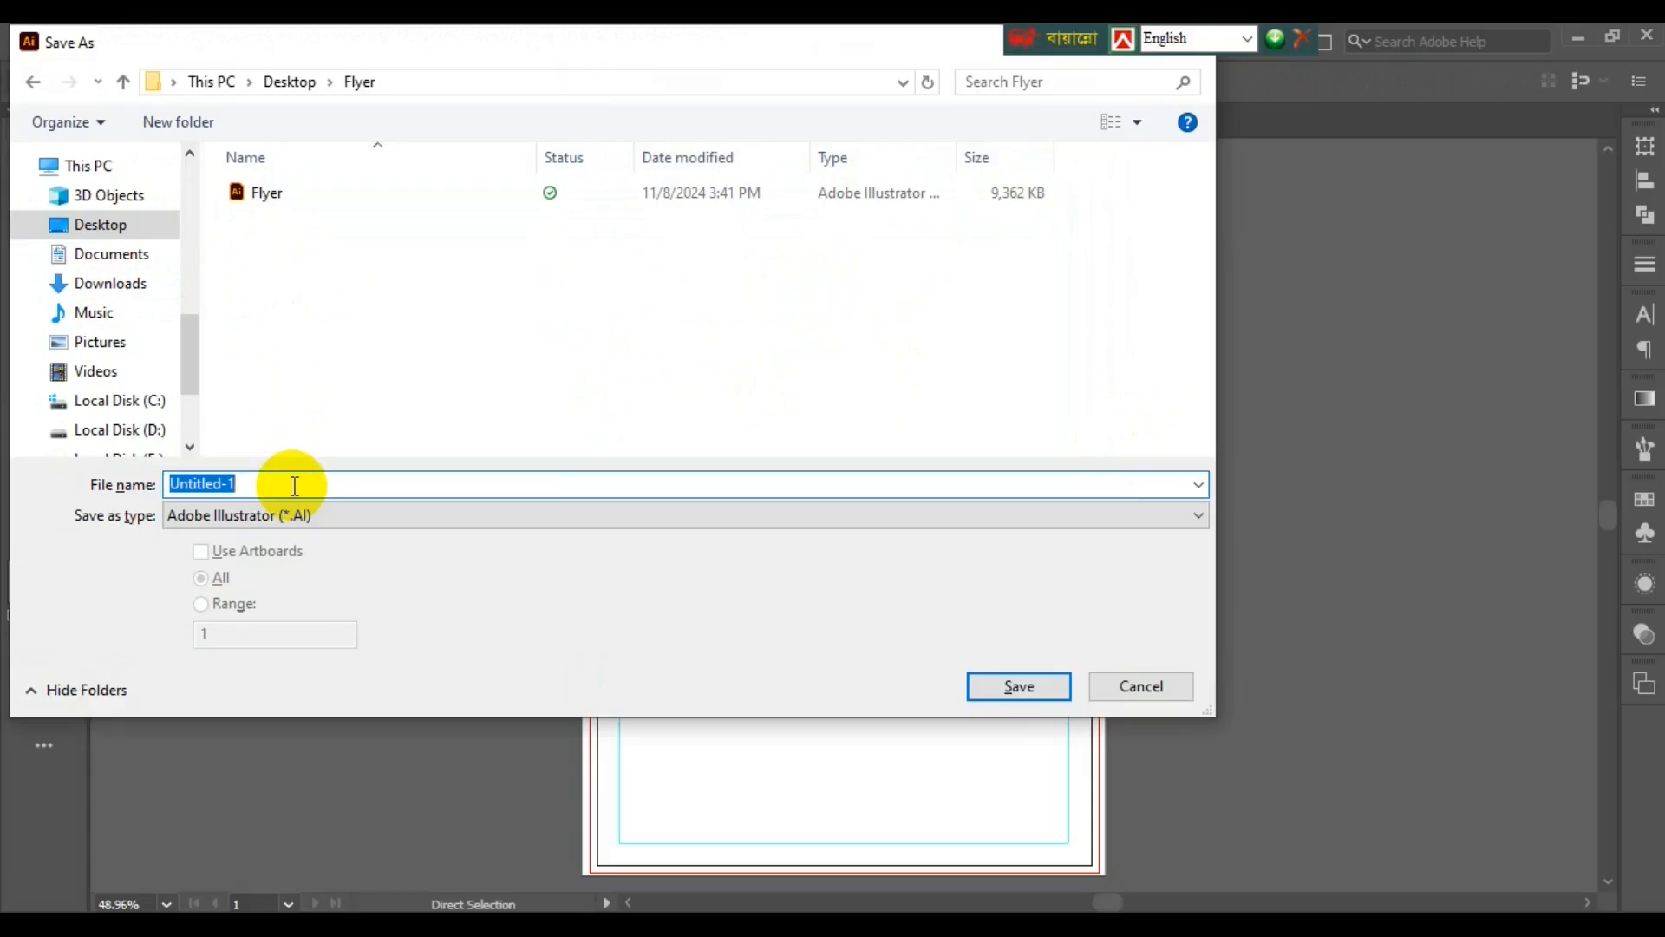
{"action": "type", "text": "Flyer 1"}
{"action": "key", "text": "Return"}
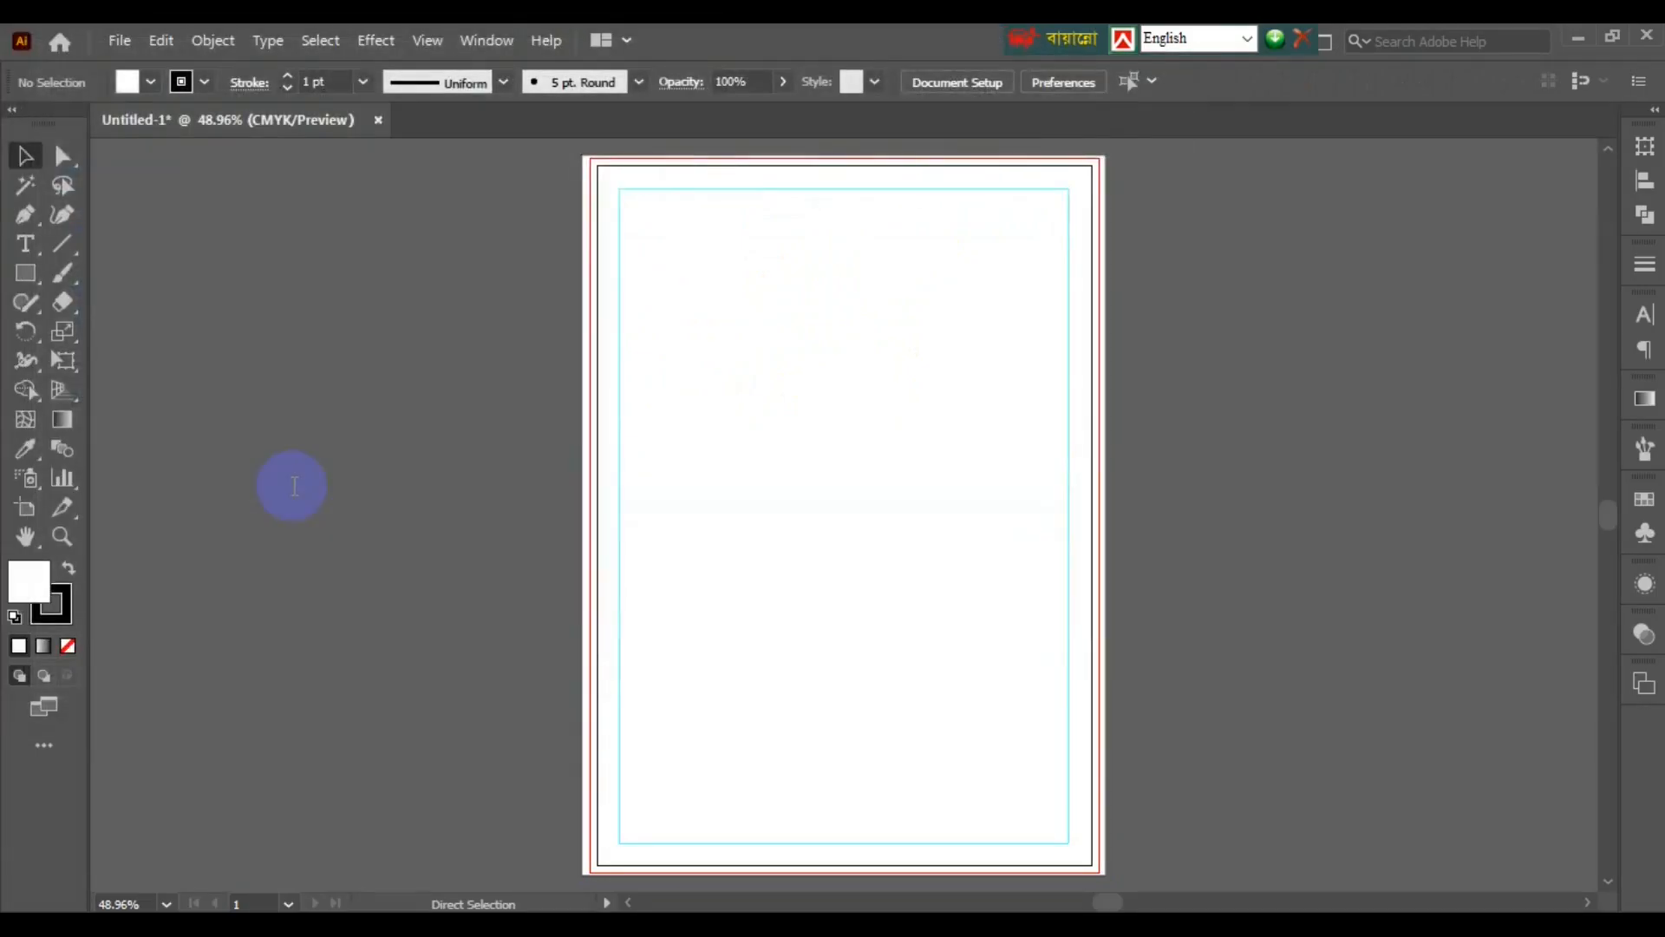
{"action": "key", "text": "Return"}
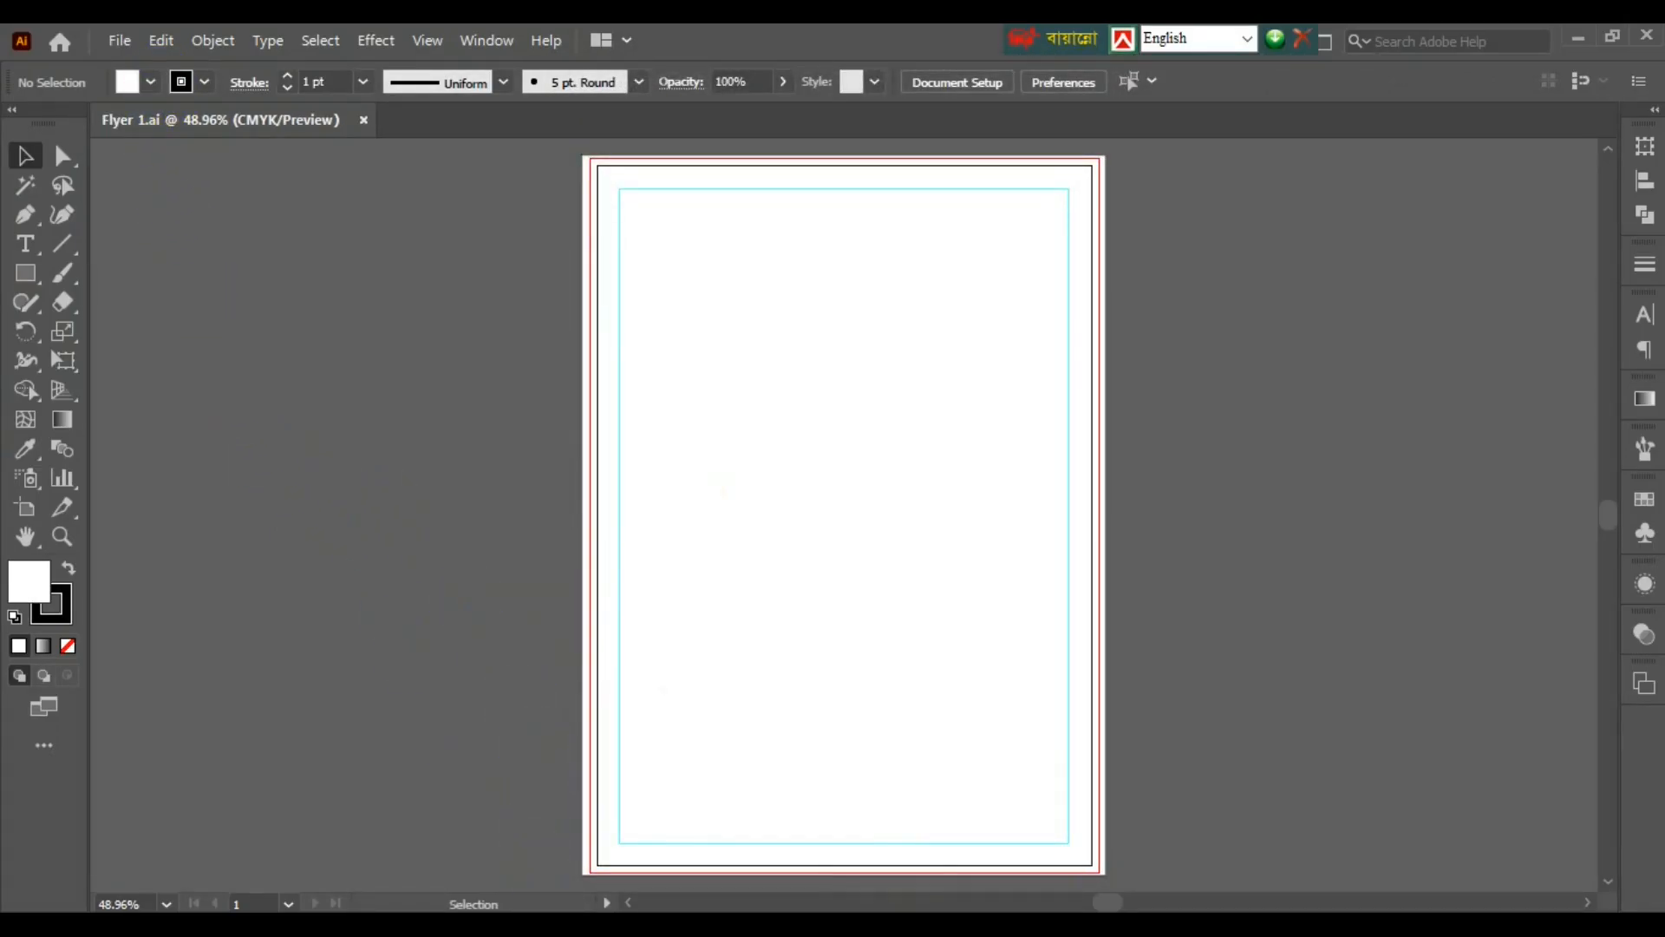
{"action": "left_click", "coordinate": [500, 824]}
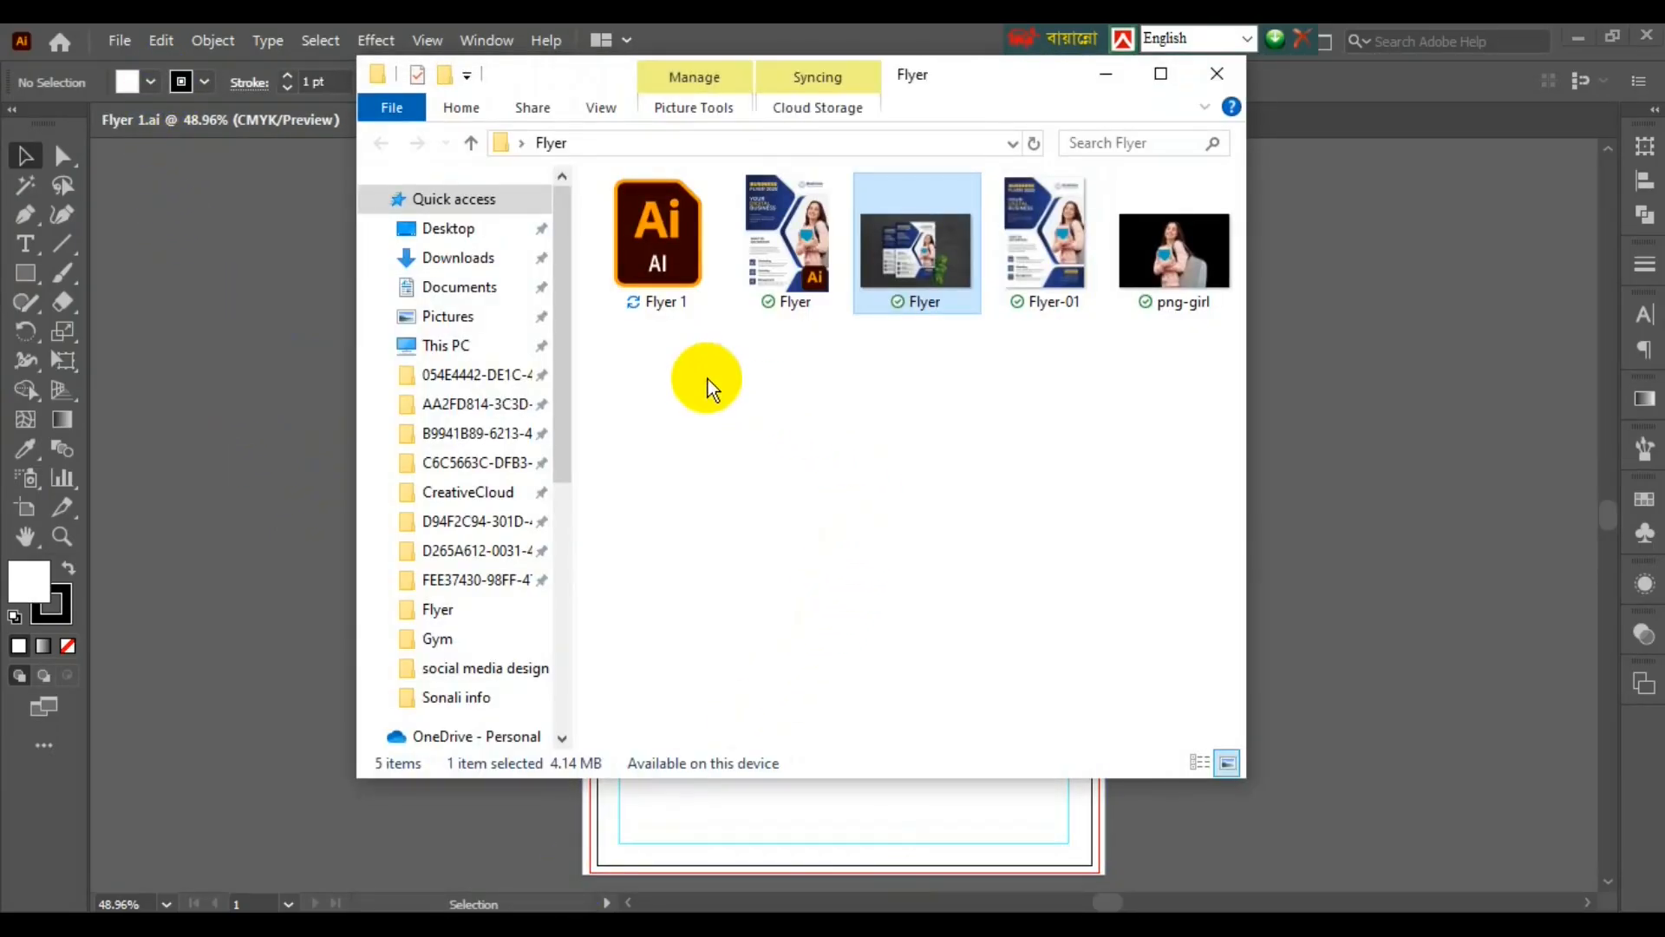
- Drag Flyer-01.jpg into the document, embed it, and position it left of the artboard
{"action": "left_click_drag", "start_coordinate": [1041, 268], "coordinate": [1405, 612]}
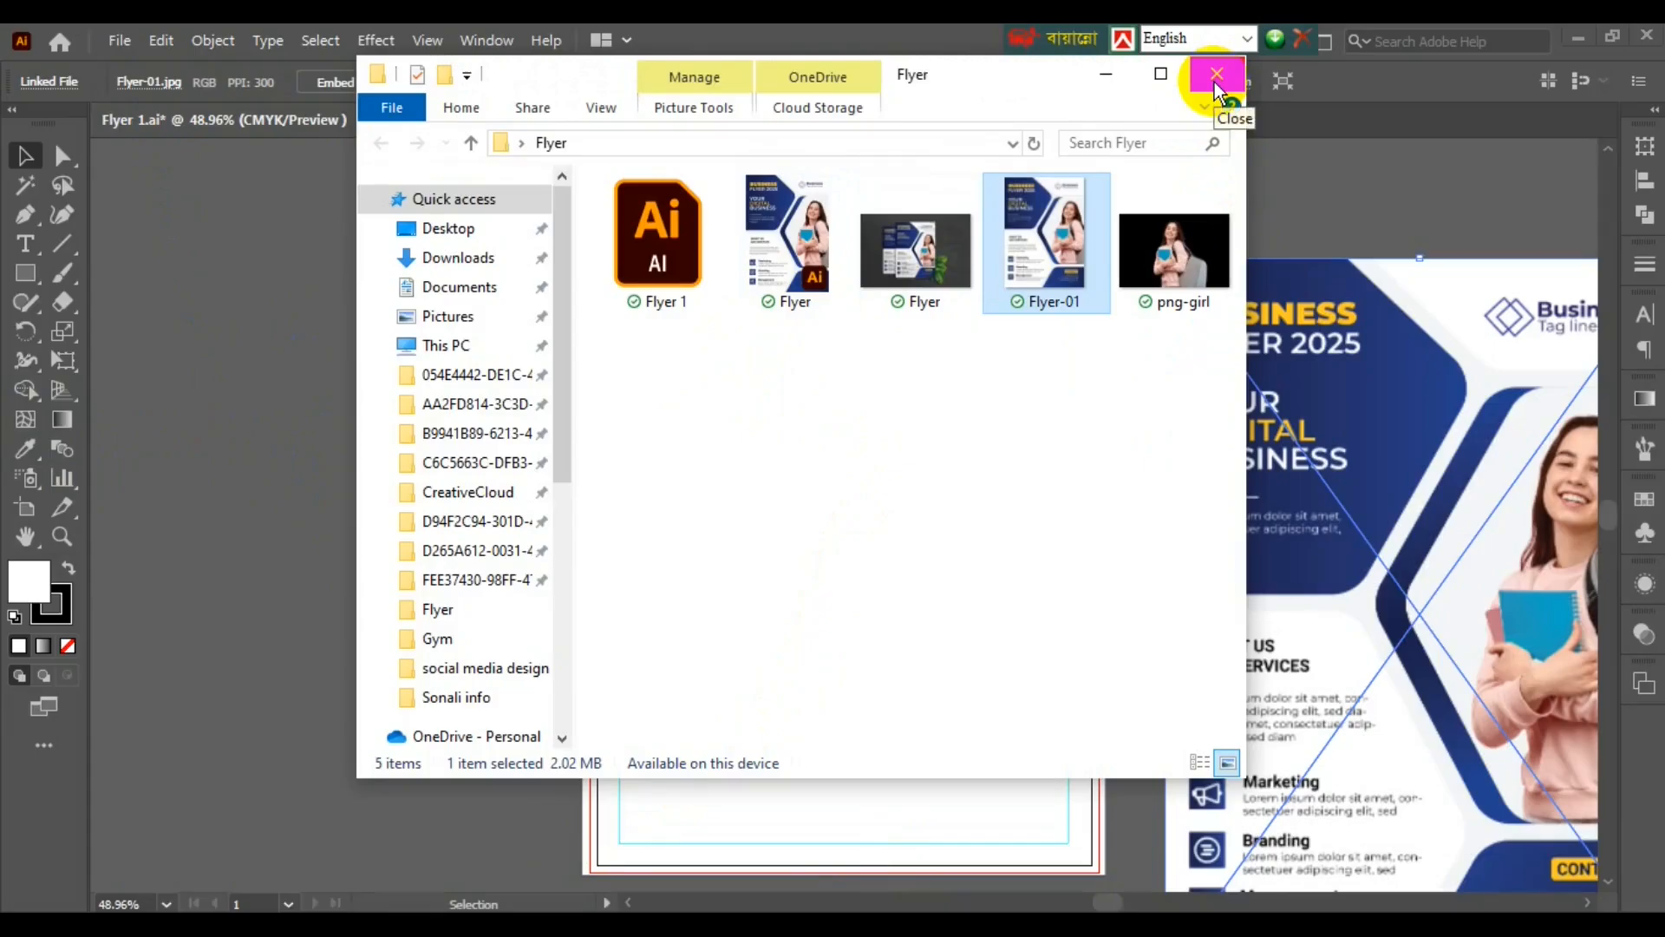
{"action": "left_click", "coordinate": [1217, 74]}
{"action": "left_click", "coordinate": [335, 81]}
{"action": "left_click_drag", "start_coordinate": [1430, 494], "coordinate": [539, 494]}
{"action": "left_click_drag", "start_coordinate": [461, 546], "coordinate": [311, 531]}
- Draw a page-sized background rectangle over the artboard
{"action": "left_click", "coordinate": [988, 564]}
{"action": "left_click", "coordinate": [24, 272]}
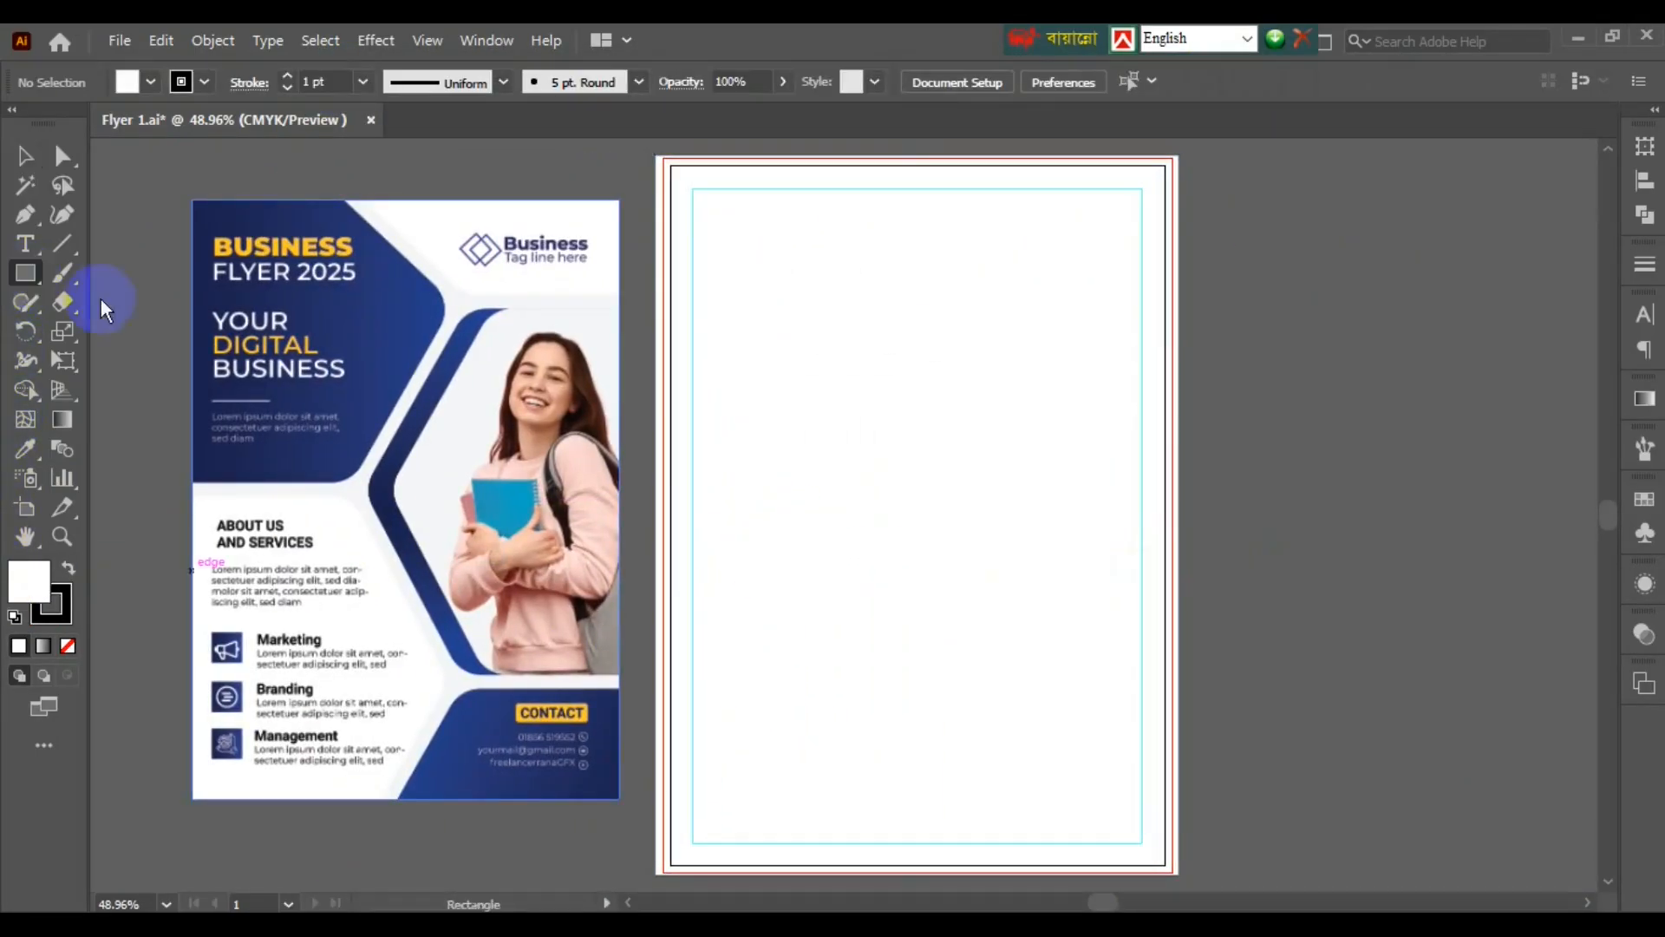
{"action": "left_click_drag", "start_coordinate": [658, 156], "coordinate": [1171, 857]}
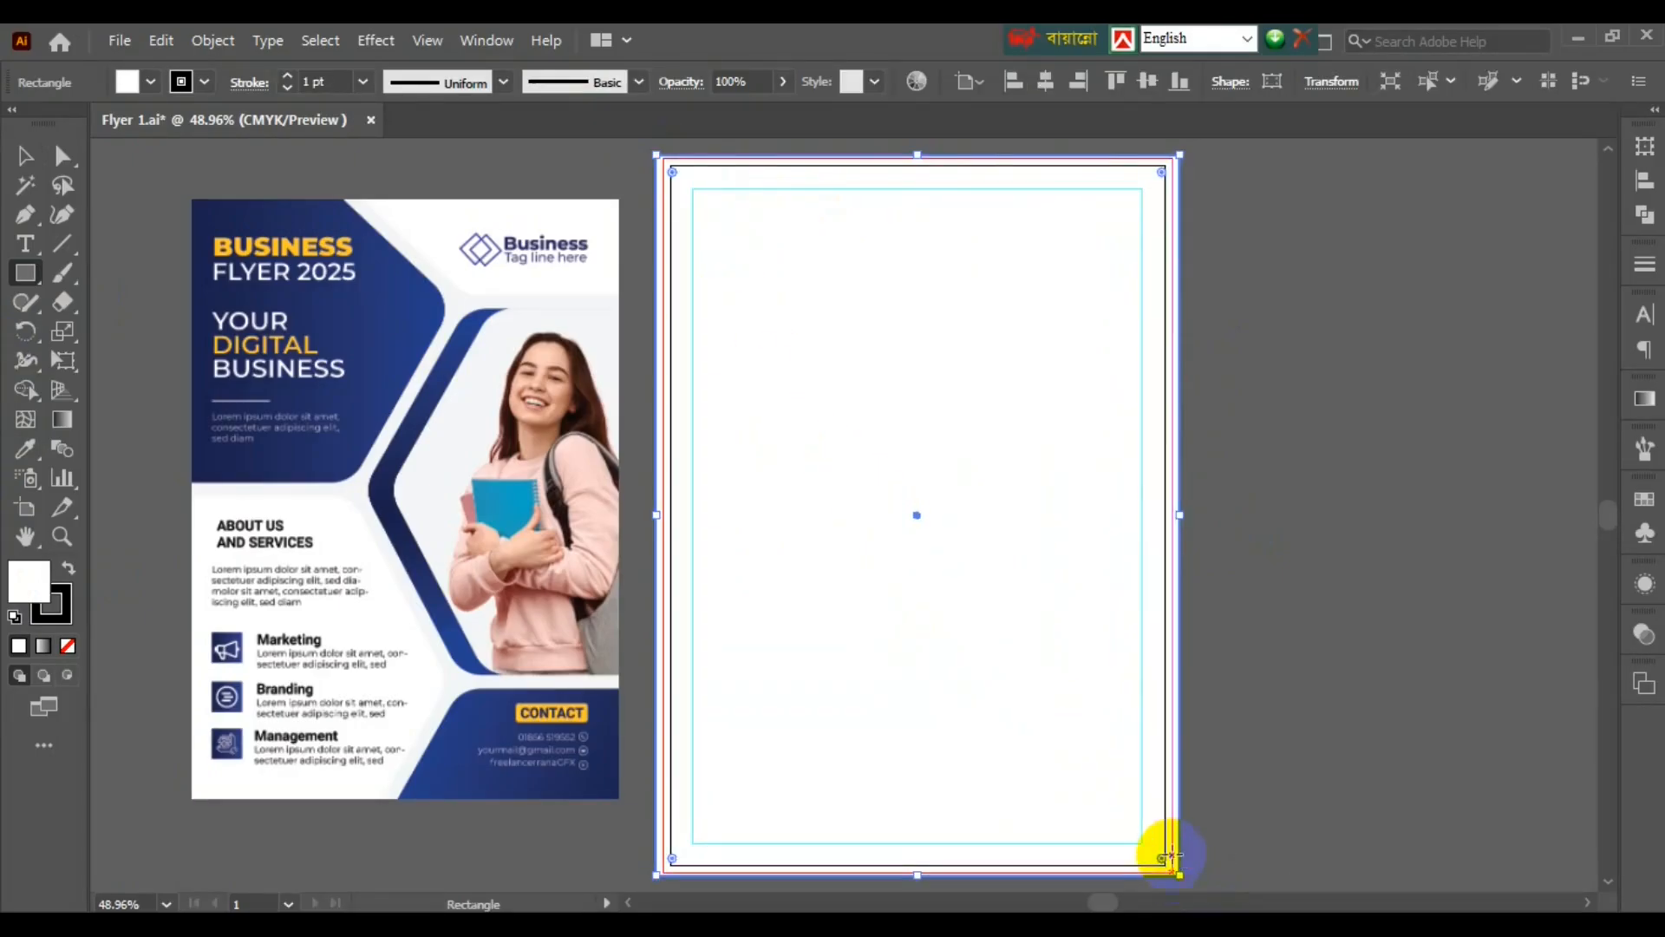
- Remove the rectangle's outline and fill it with the reference flyer's light grey background
{"action": "left_click", "coordinate": [205, 82]}
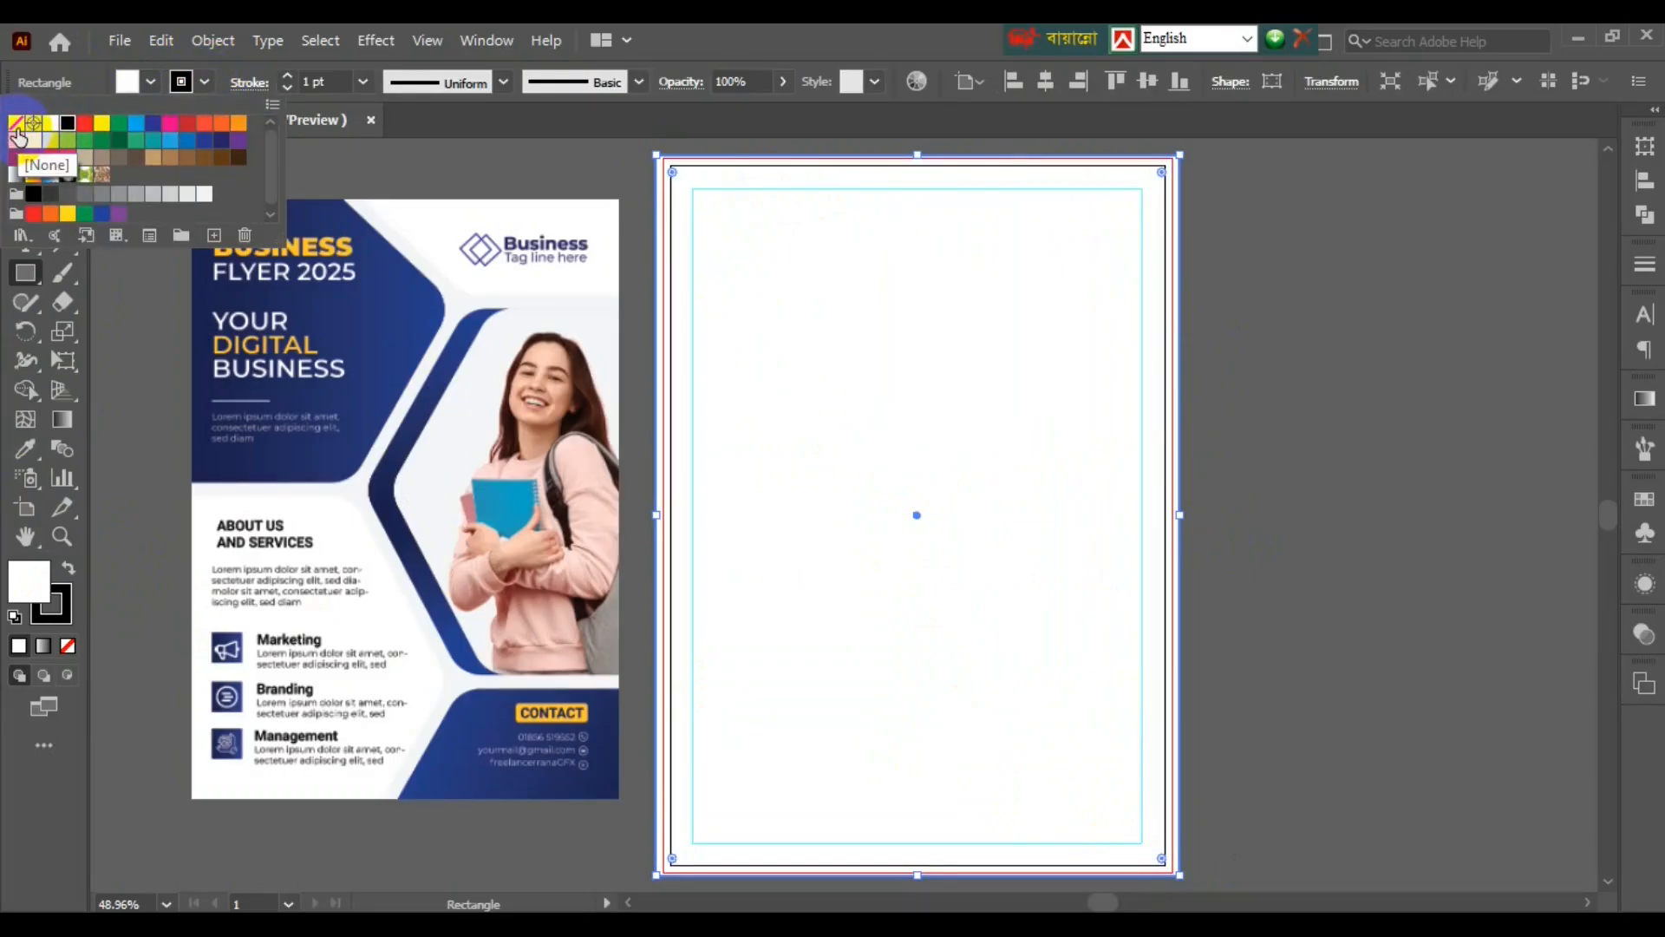
{"action": "left_click", "coordinate": [17, 134]}
{"action": "key", "text": "ctrl+1"}
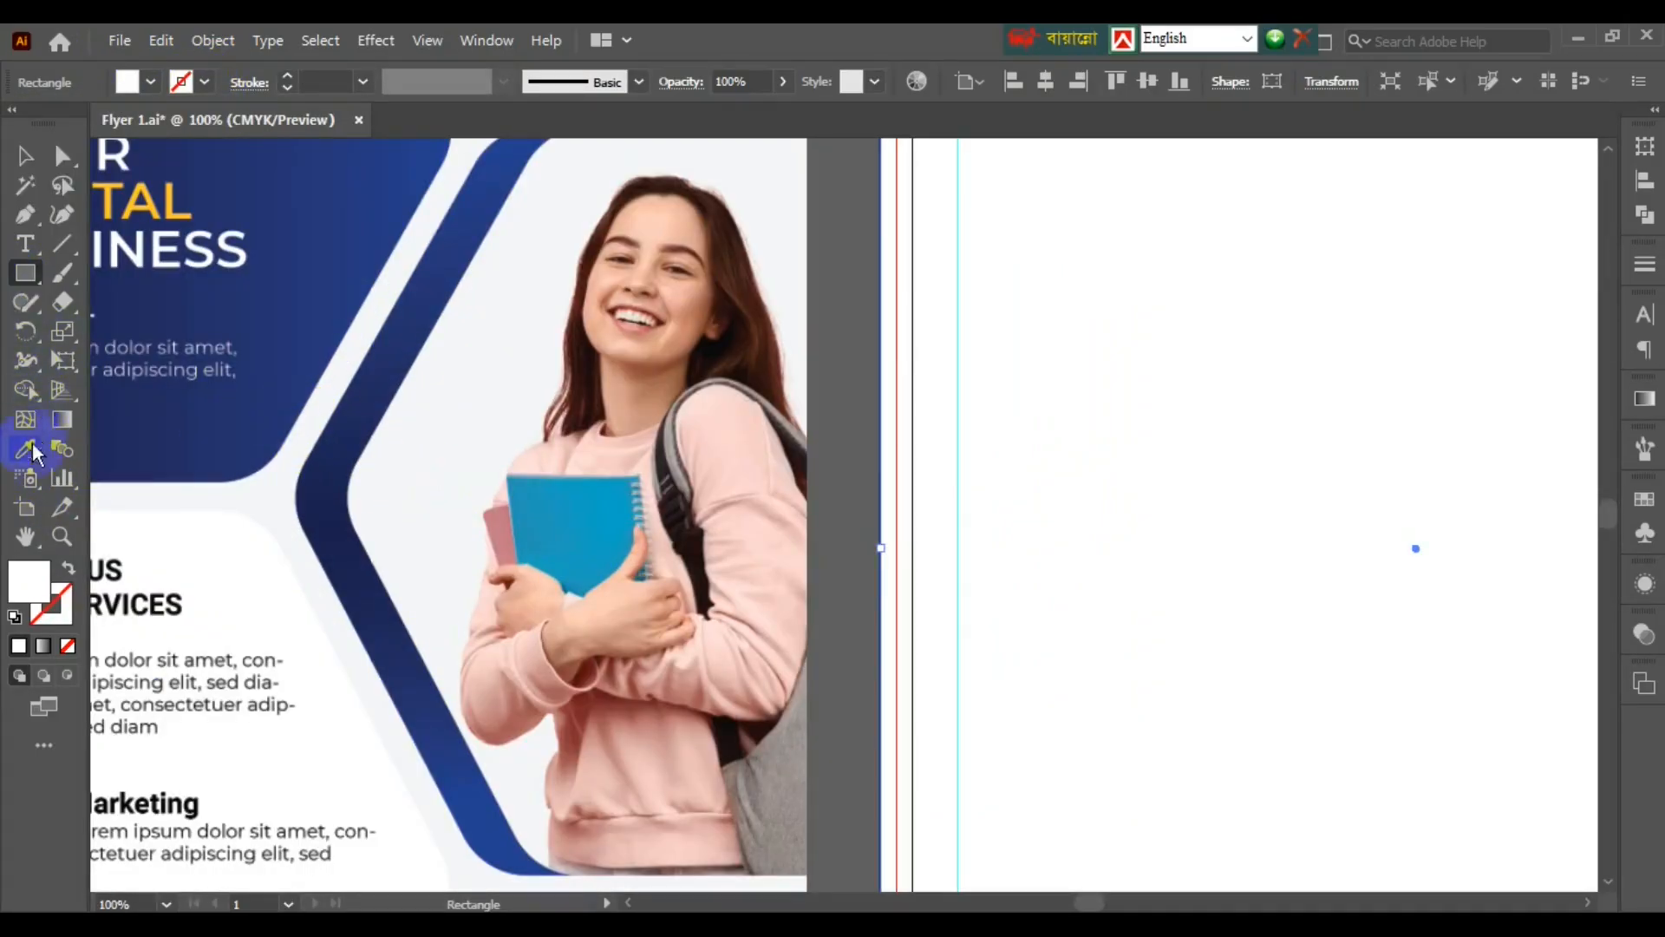
{"action": "left_click", "coordinate": [33, 451]}
{"action": "left_click", "coordinate": [315, 425]}
{"action": "key", "text": "ctrl+minus"}
{"action": "key", "text": "ctrl+minus"}
{"action": "left_click", "coordinate": [126, 82]}
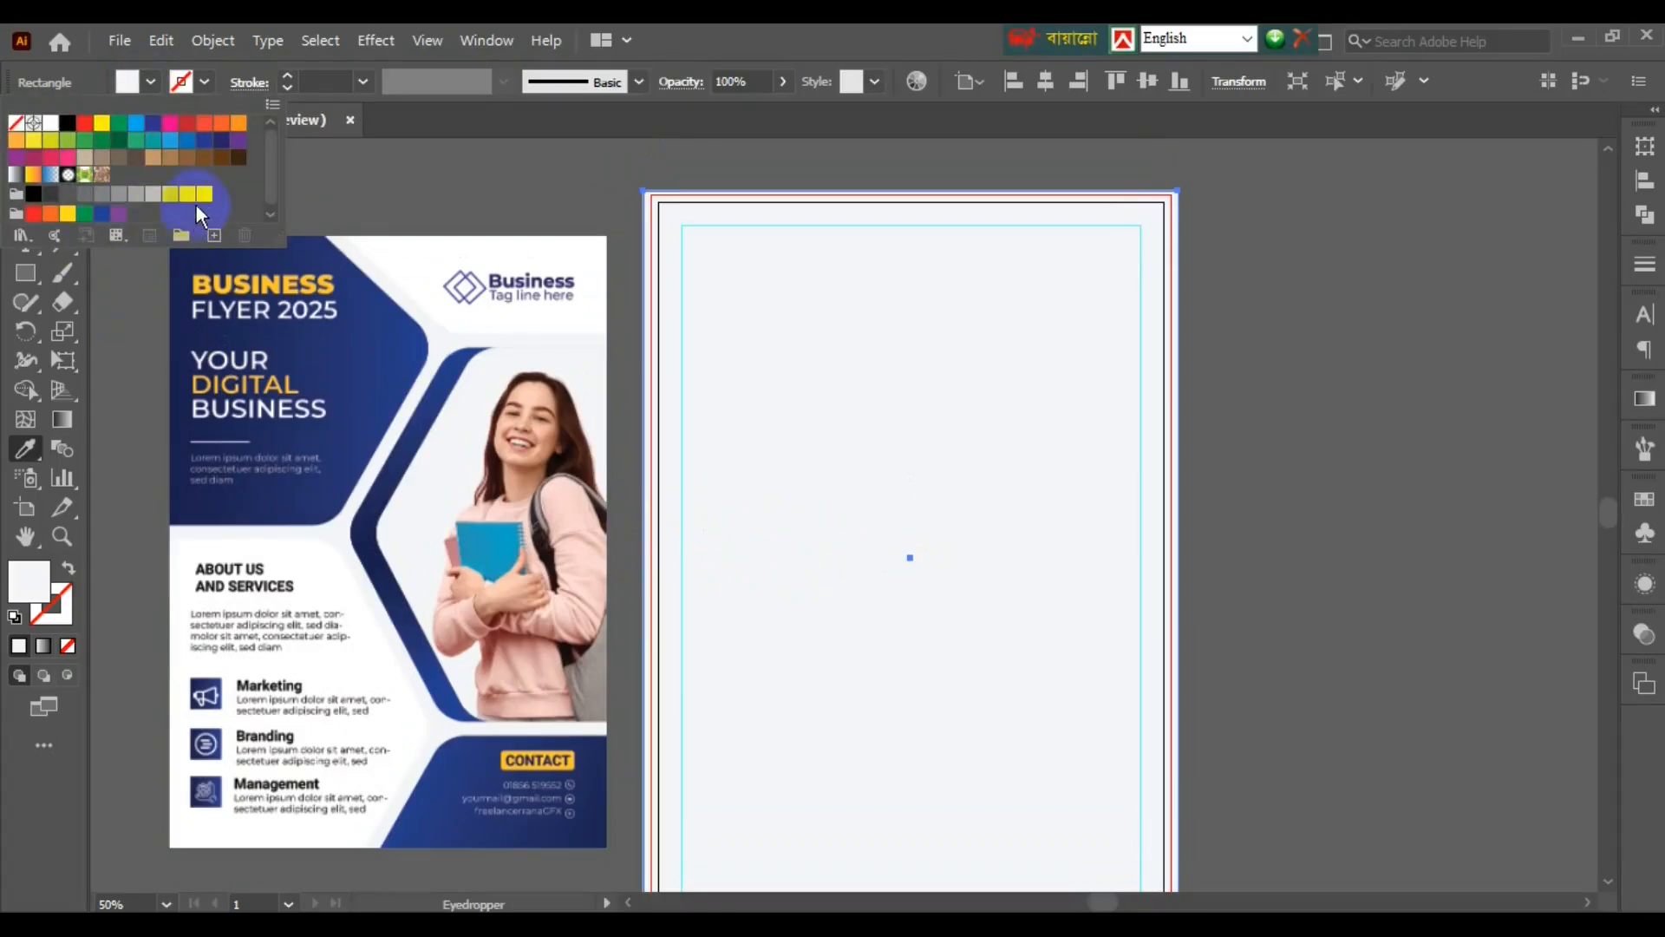
- Duplicate the grey rectangle to the right of the page and fill the copy black
{"action": "key", "text": "Escape"}
{"action": "key", "text": "v"}
{"action": "key", "text": "ctrl+minus"}
{"action": "left_click_drag", "start_coordinate": [532, 550], "coordinate": [999, 565]}
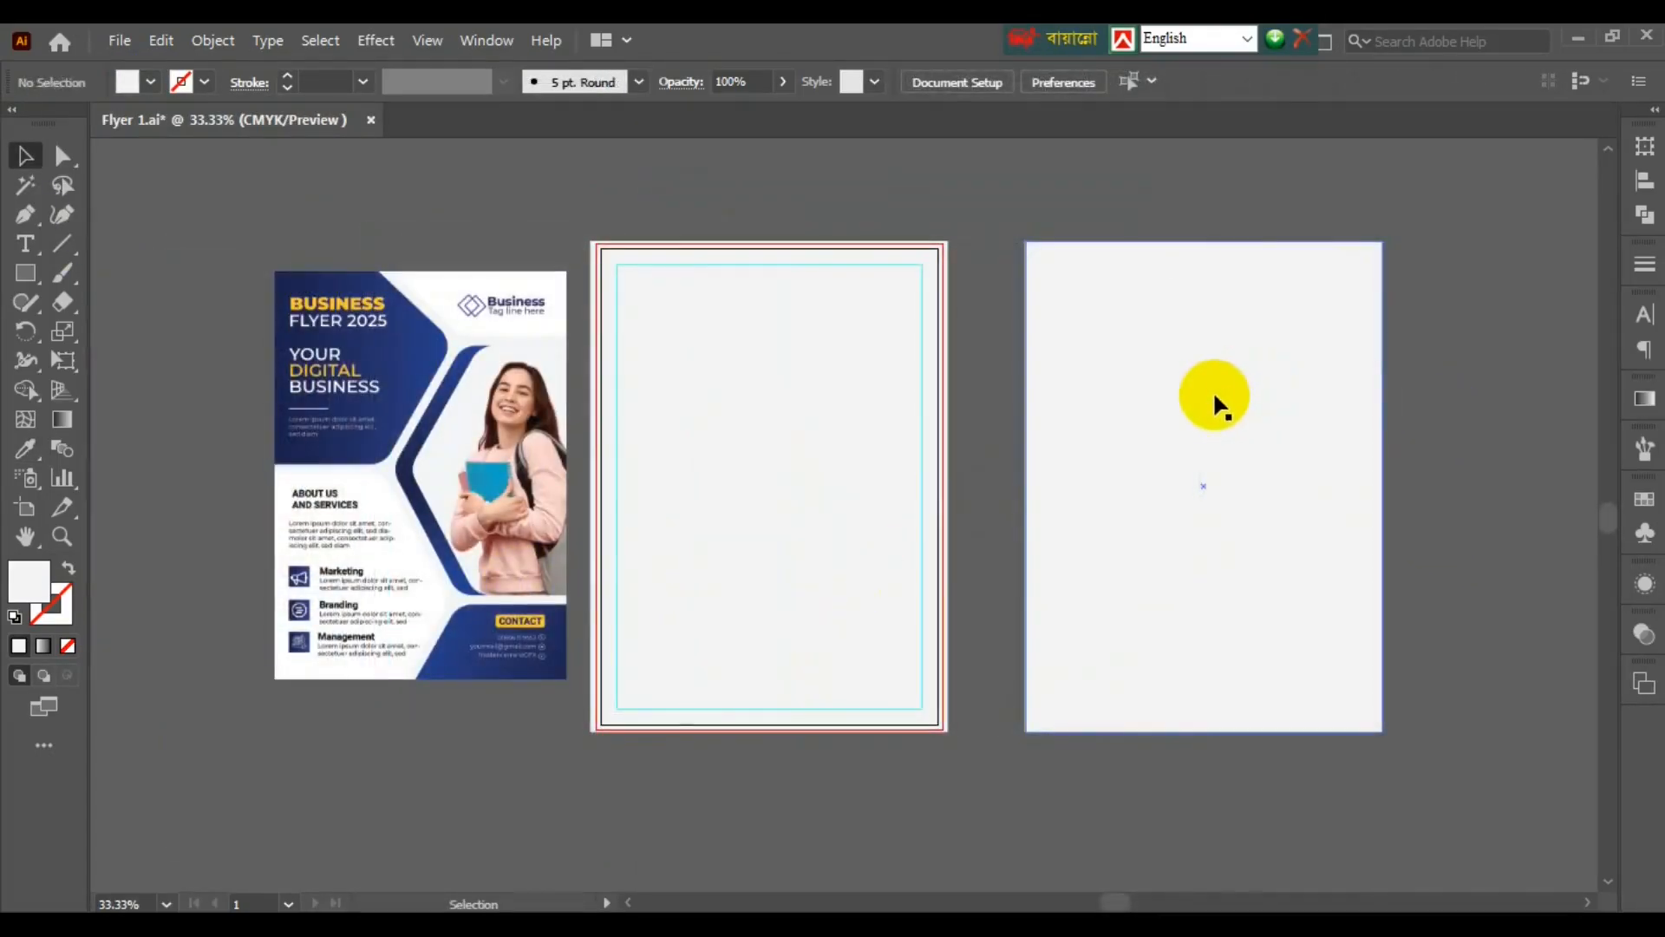
{"action": "left_click", "coordinate": [1216, 402]}
{"action": "left_click", "coordinate": [127, 82]}
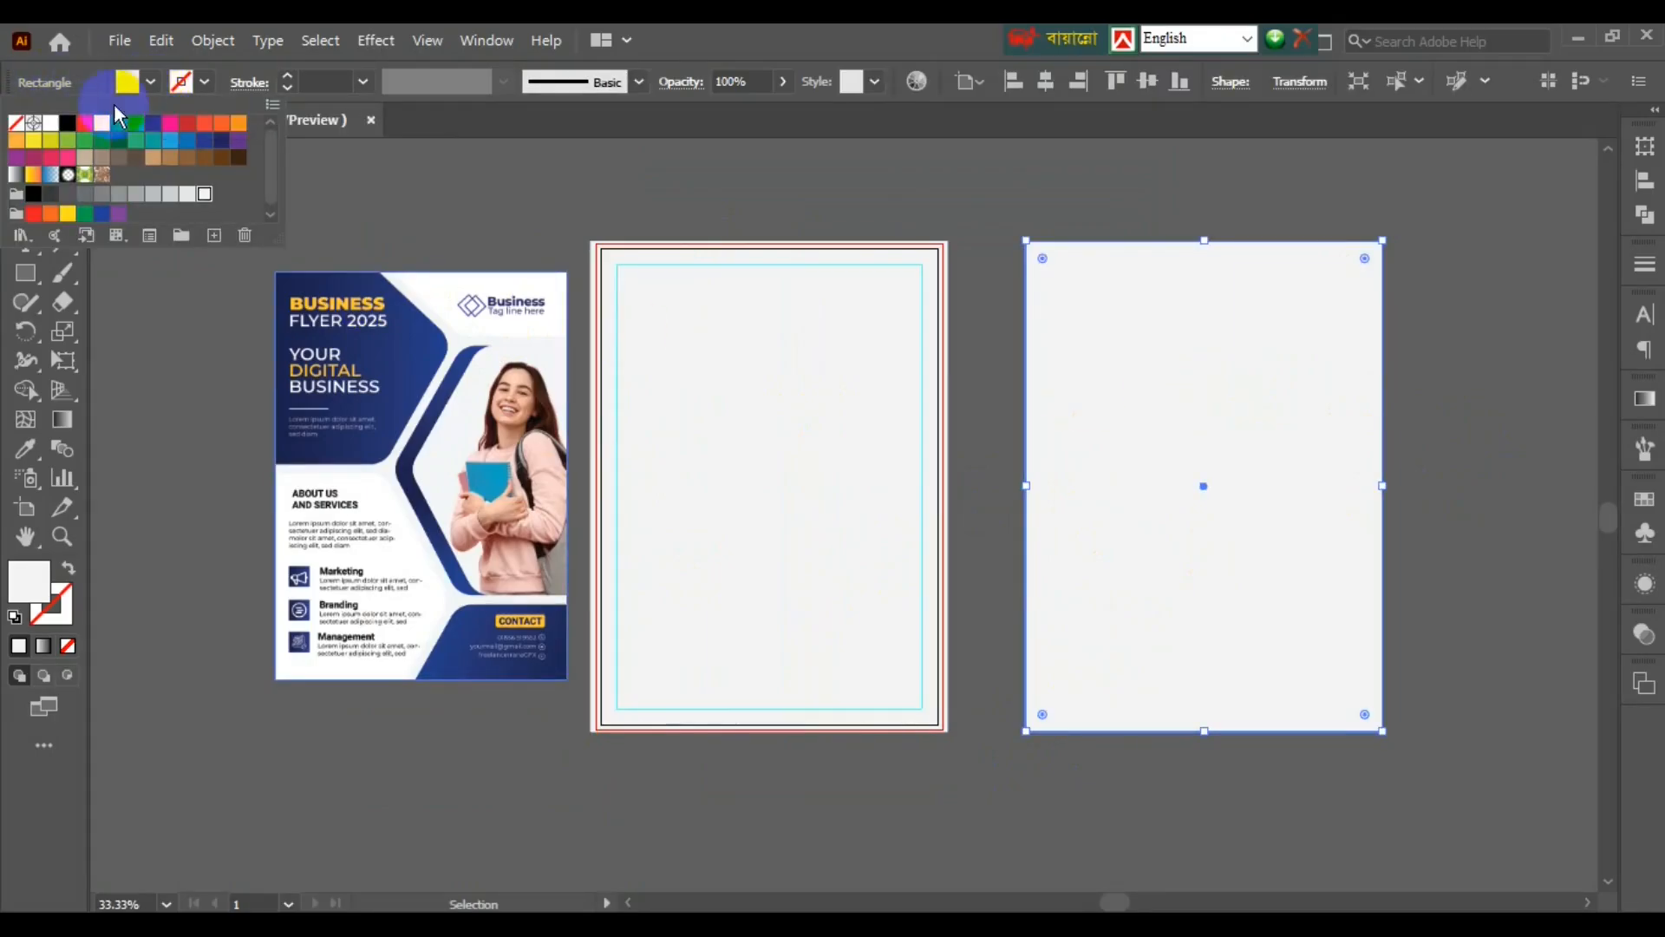
{"action": "left_click", "coordinate": [68, 123]}
{"action": "left_click", "coordinate": [1070, 216]}
- Move the black rectangle flush against the middle artboard
{"action": "scroll", "coordinate": [415, 403], "scroll_direction": "up", "scroll_amount": 1}
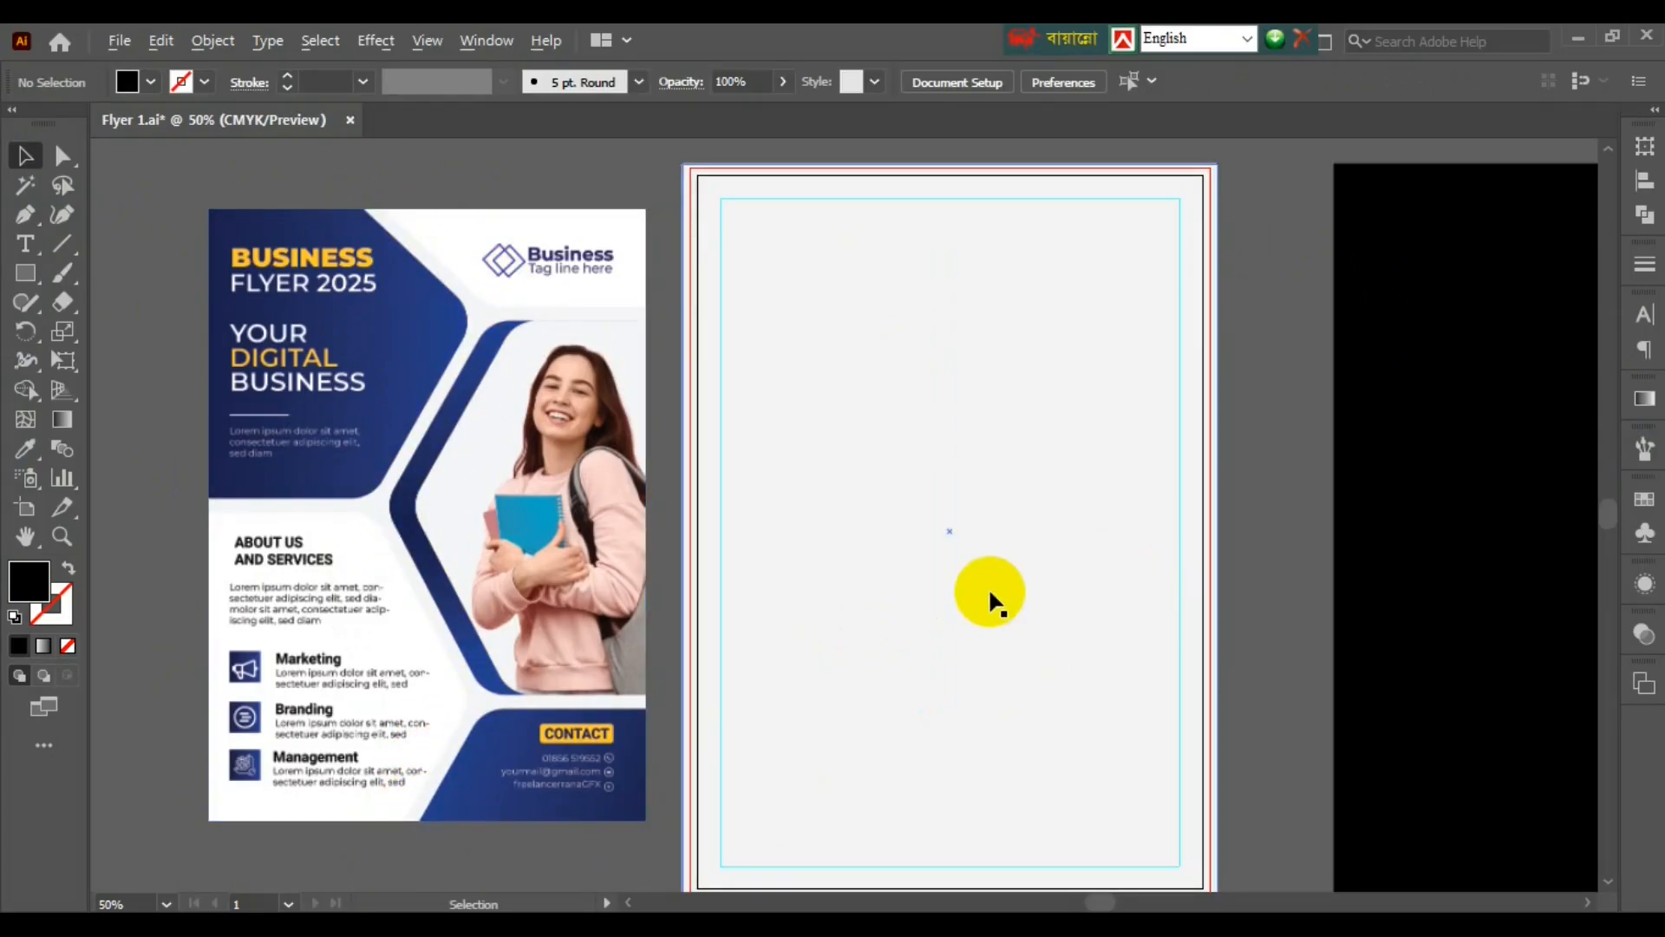
{"action": "scroll", "coordinate": [989, 598], "scroll_direction": "down", "scroll_amount": 2}
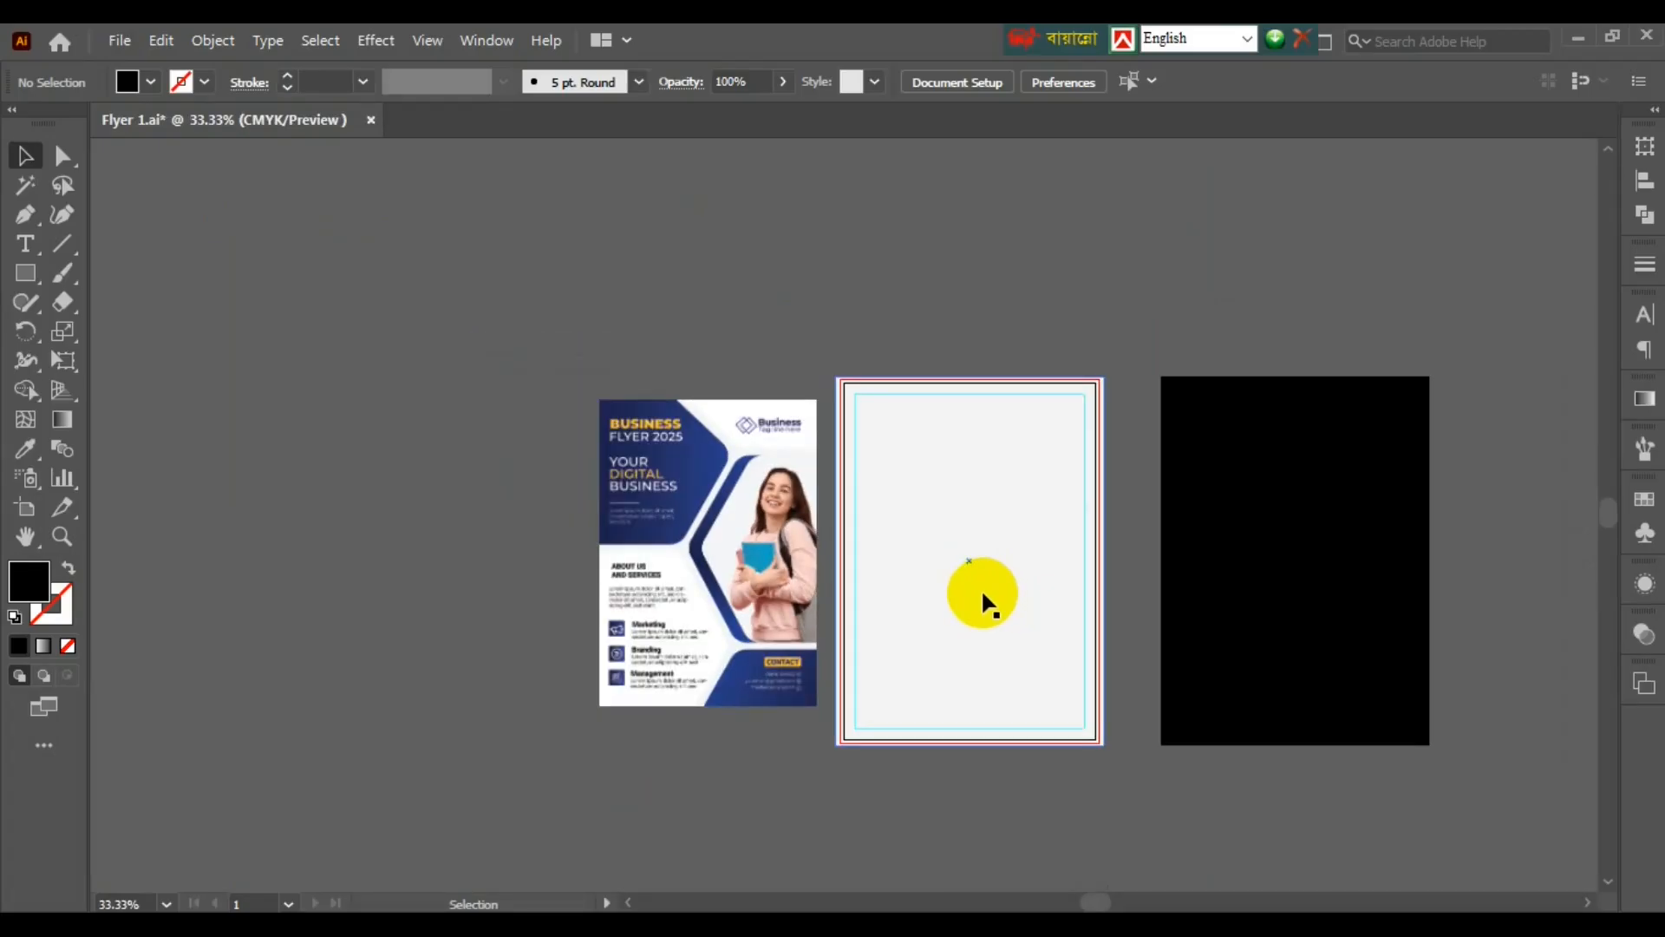
{"action": "scroll", "coordinate": [987, 600], "scroll_direction": "up", "scroll_amount": 1}
{"action": "left_click_drag", "start_coordinate": [1333, 583], "coordinate": [1260, 584]}
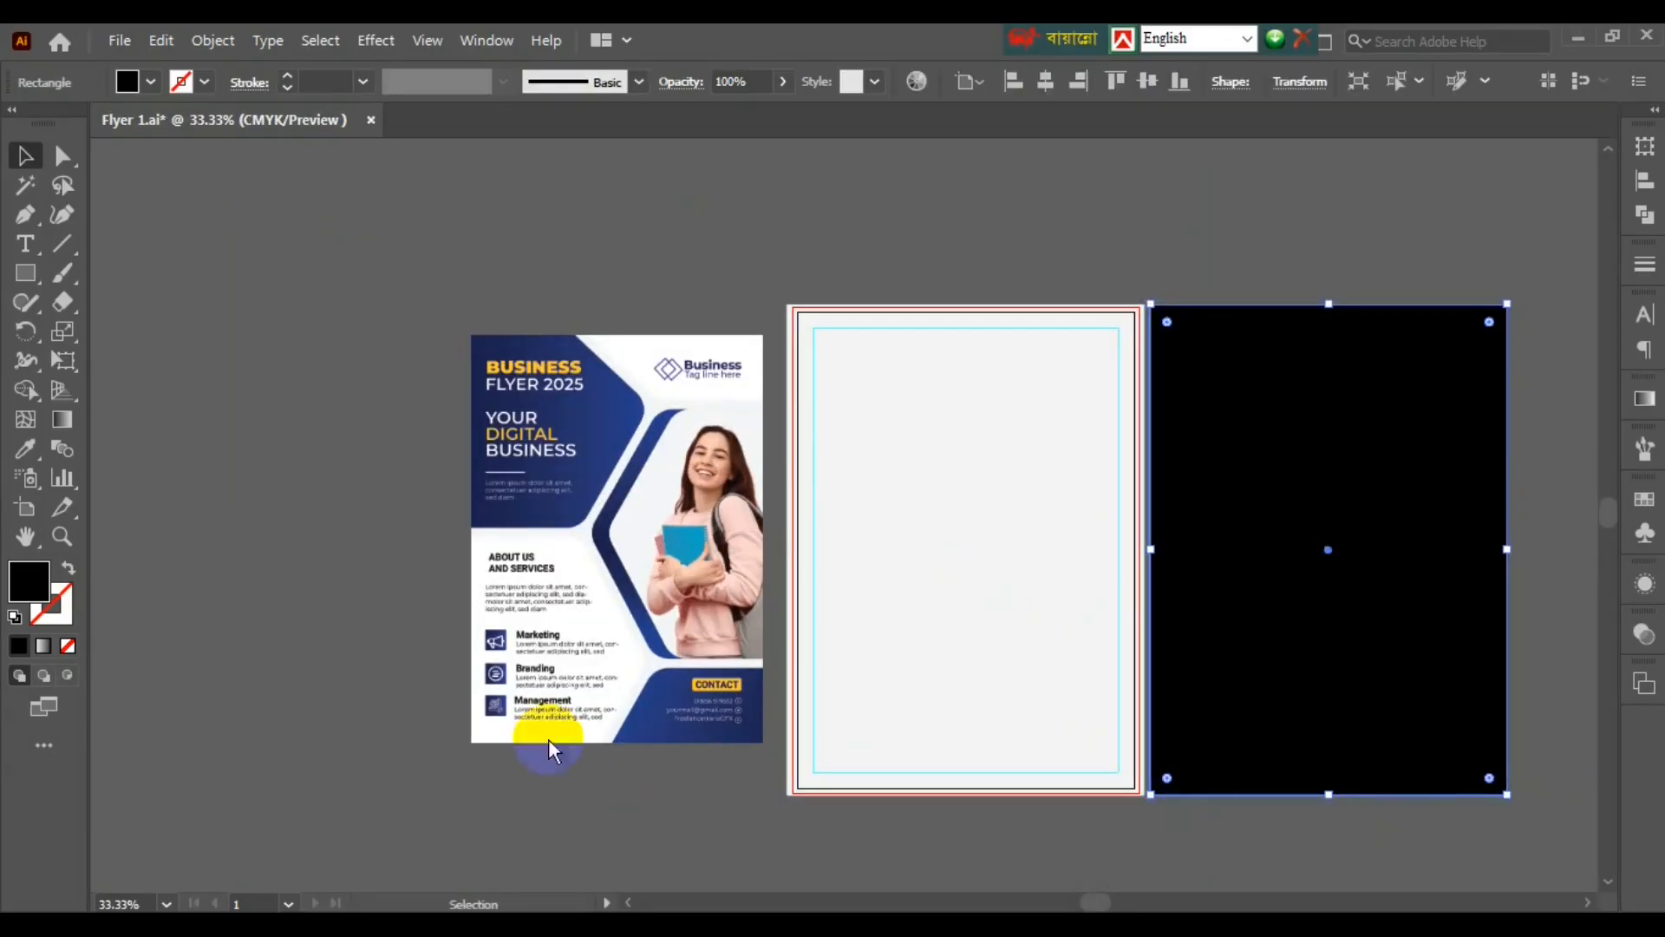
{"action": "left_click", "coordinate": [305, 498]}
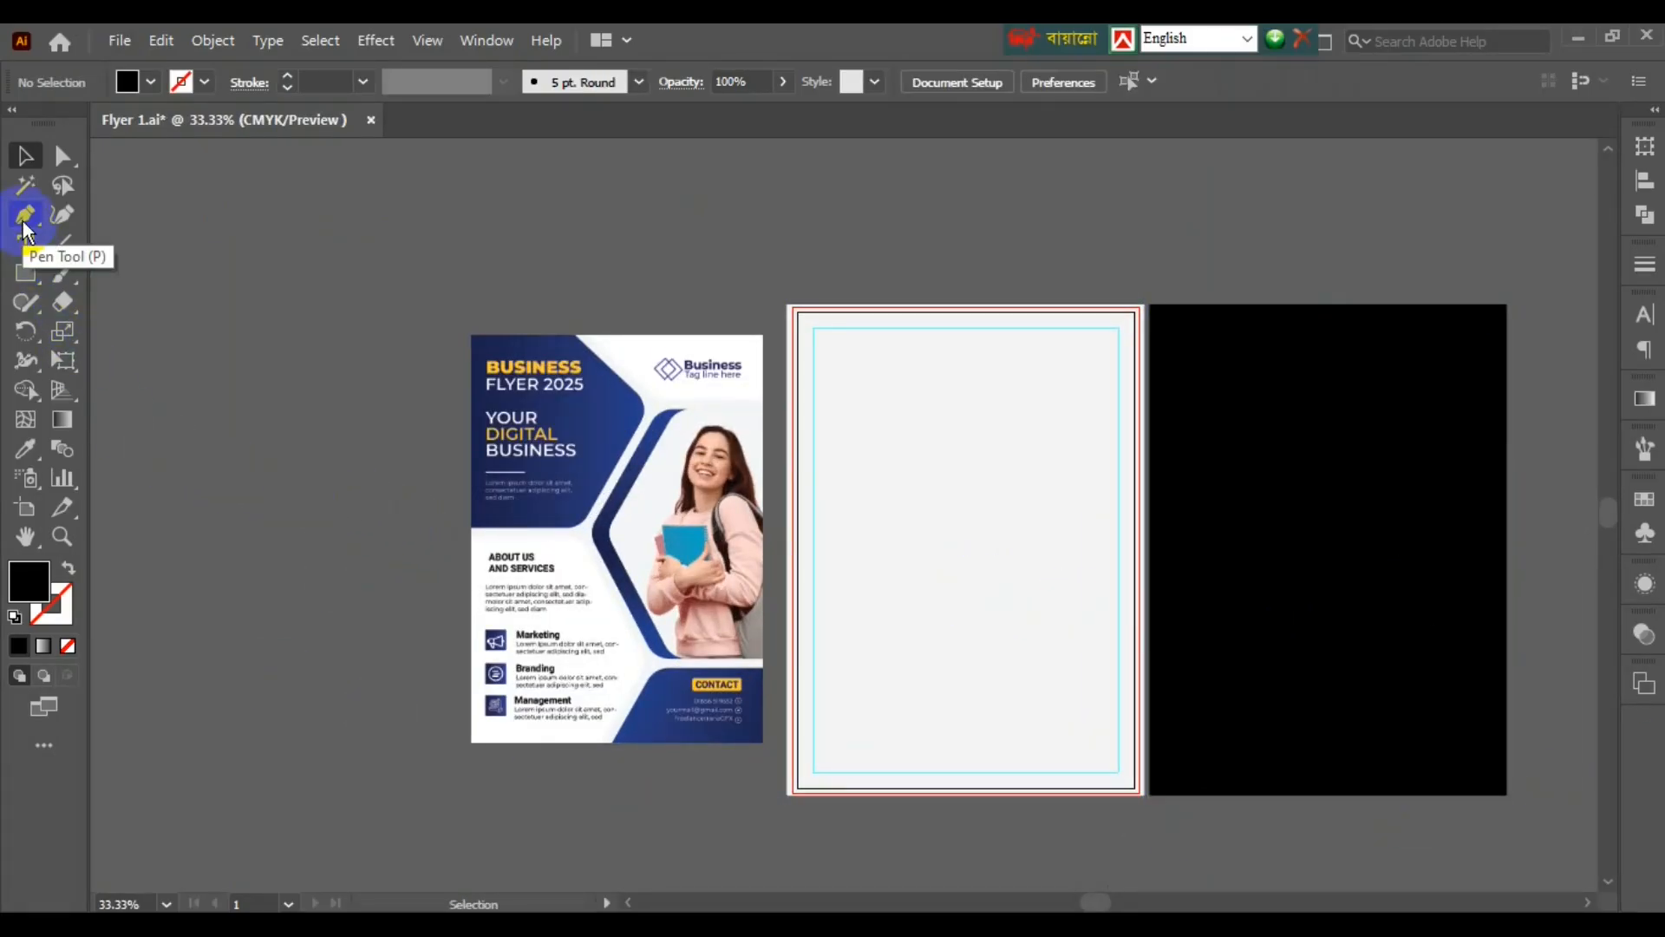
- Trace the reference flyer's zigzag chevron divider as a black stroke with the Pen tool
{"action": "left_click", "coordinate": [25, 222]}
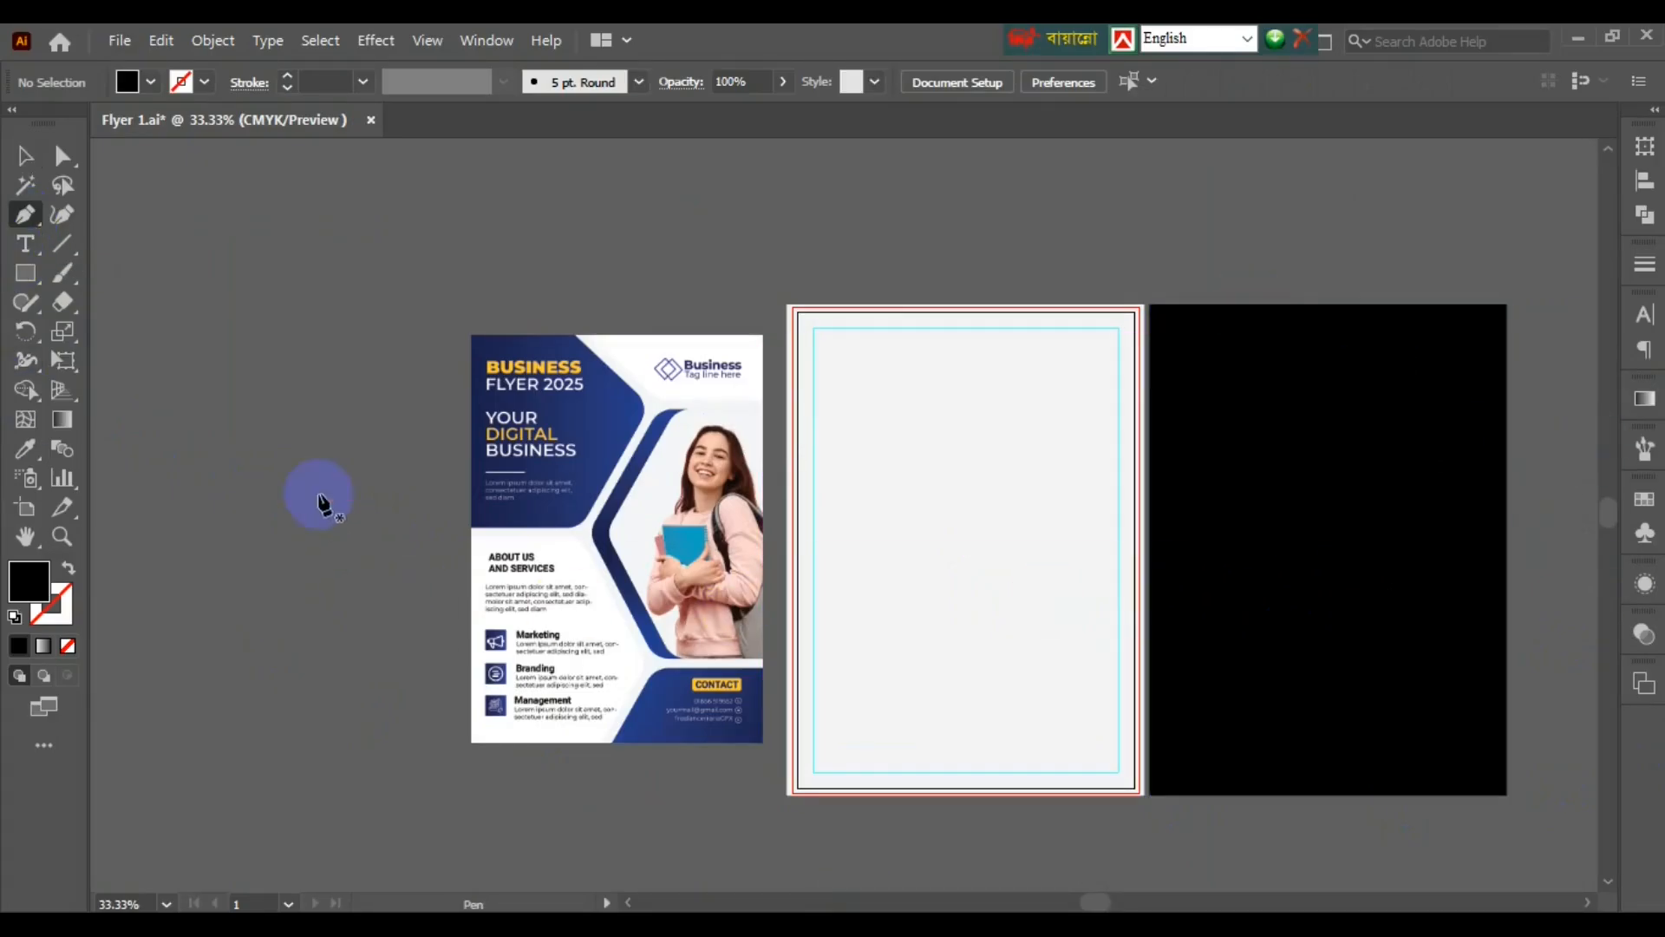
{"action": "scroll", "coordinate": [577, 334], "scroll_direction": "up", "scroll_amount": 1}
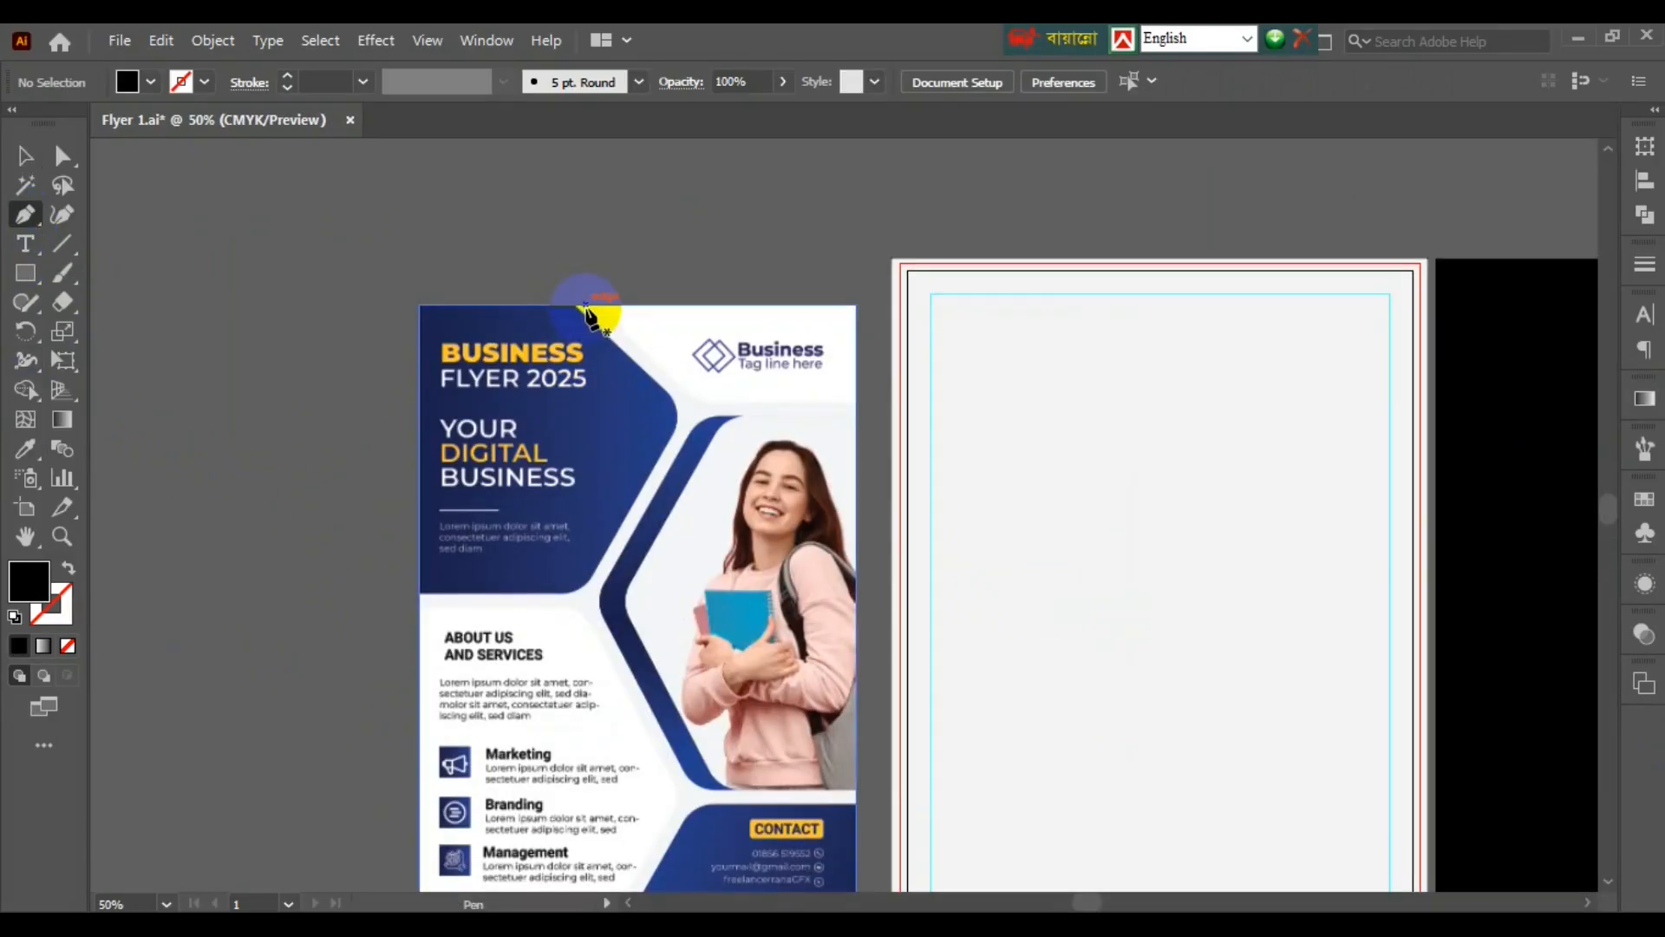
{"action": "left_click", "coordinate": [579, 335]}
{"action": "left_click", "coordinate": [688, 416]}
{"action": "left_click", "coordinate": [583, 604]}
{"action": "scroll", "coordinate": [571, 520], "scroll_direction": "down", "scroll_amount": 3}
{"action": "left_click", "coordinate": [671, 579]}
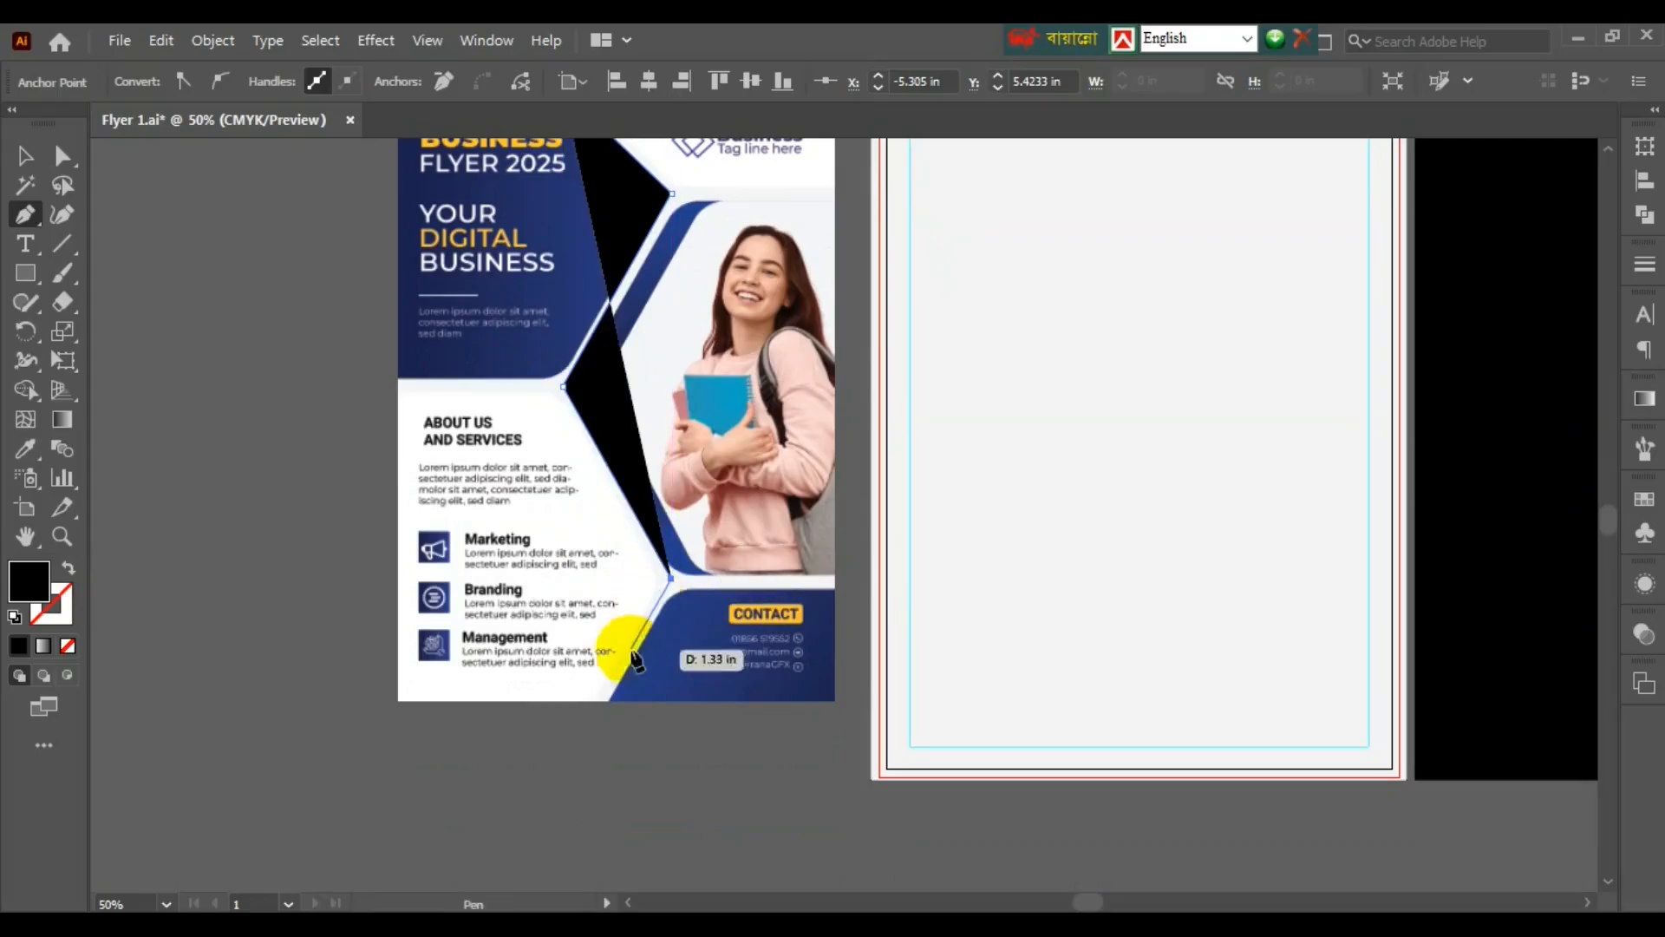
{"action": "left_click", "coordinate": [598, 698]}
{"action": "key", "text": "shift+x"}
{"action": "left_click", "coordinate": [598, 720], "text": "ctrl"}
- Trace the top, left and lower horizontal divider lines out to the flyer's edges
{"action": "scroll", "coordinate": [583, 788], "scroll_direction": "up", "scroll_amount": 2}
{"action": "left_click", "coordinate": [835, 399]}
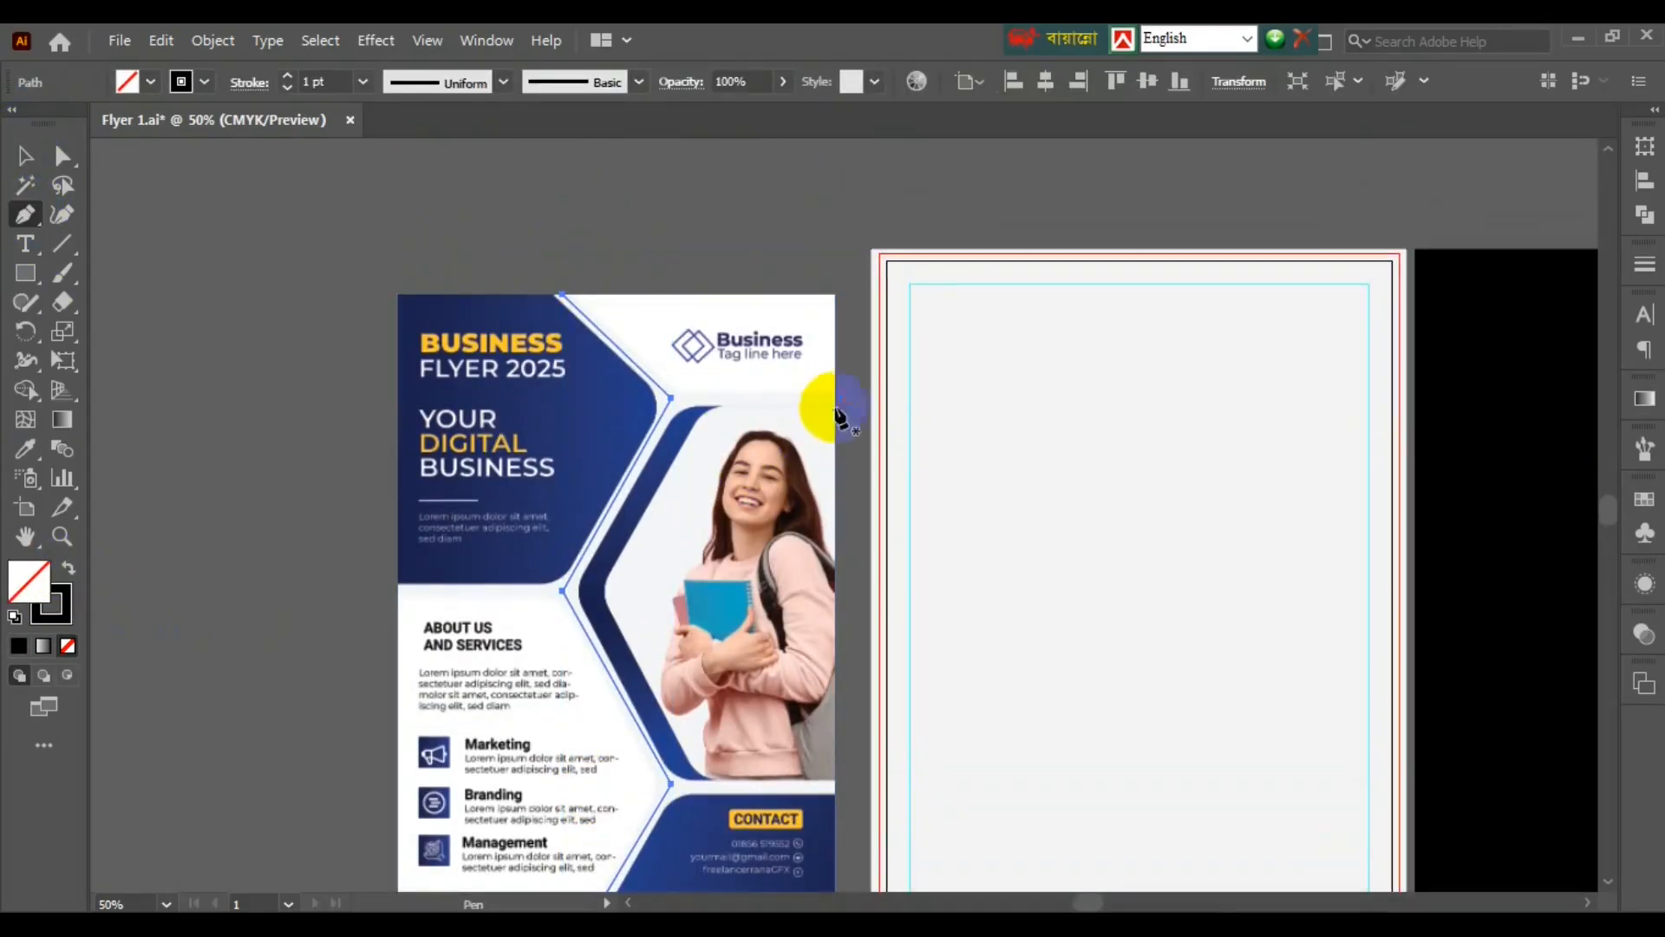
{"action": "left_click", "coordinate": [675, 401]}
{"action": "left_click", "coordinate": [694, 494], "text": "ctrl"}
{"action": "left_click", "coordinate": [564, 591]}
{"action": "left_click", "coordinate": [392, 592]}
{"action": "left_click", "coordinate": [333, 692], "text": "ctrl"}
{"action": "left_click", "coordinate": [671, 784]}
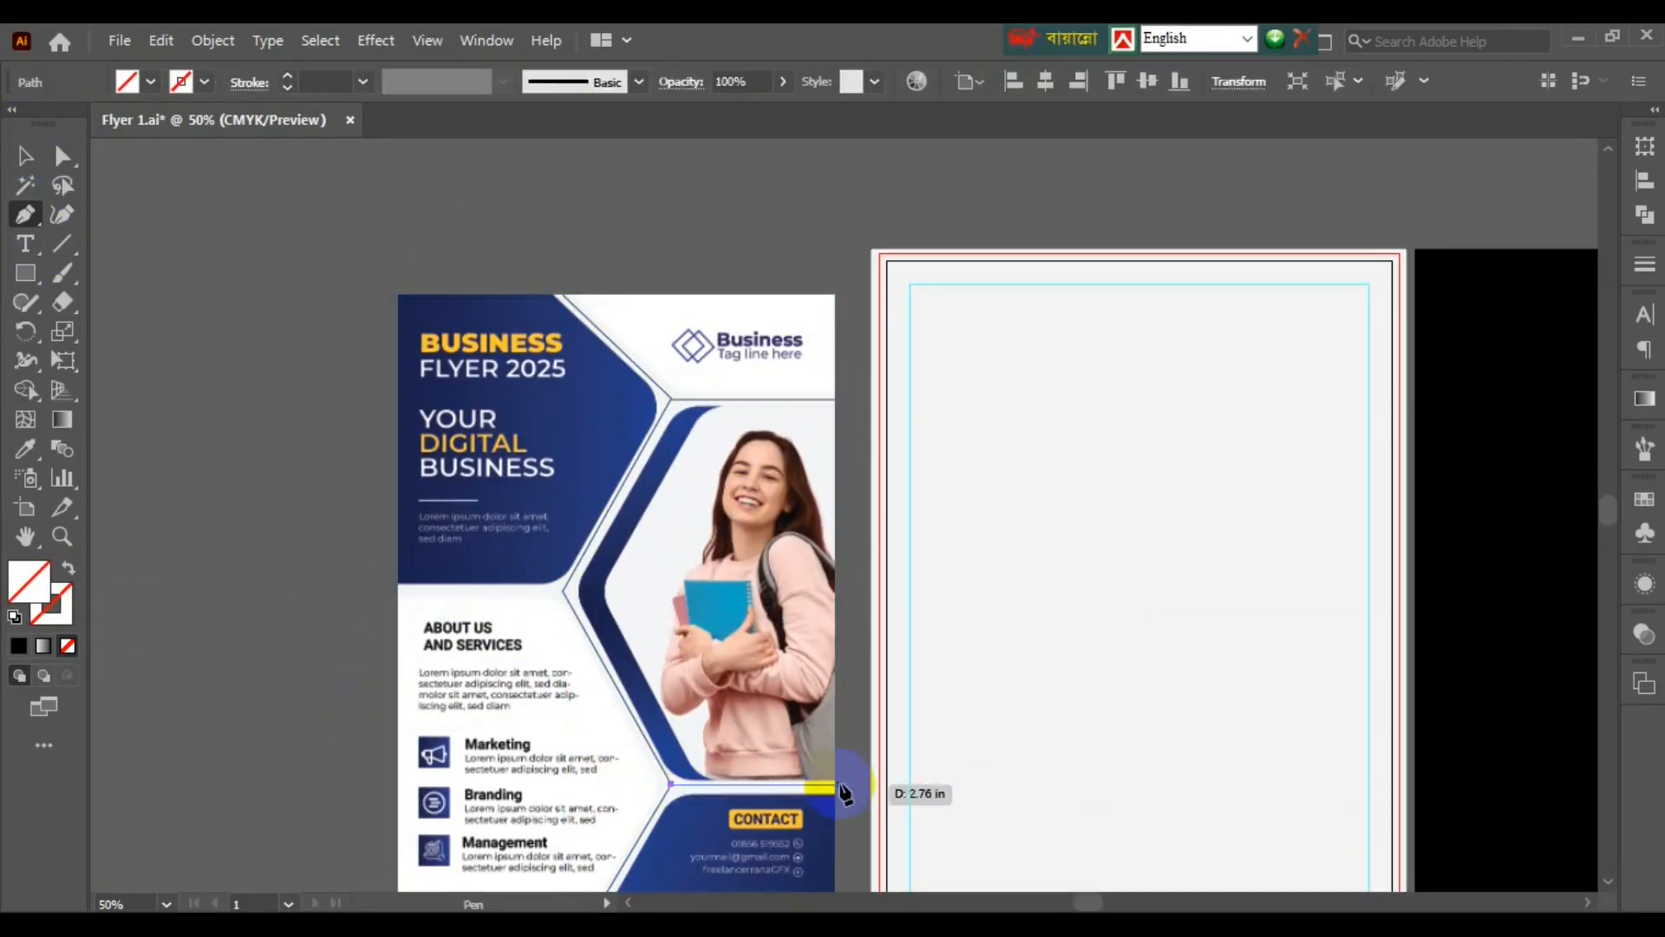
{"action": "left_click", "coordinate": [840, 785]}
{"action": "left_click", "coordinate": [260, 339], "text": "ctrl"}
- Group all the traced lines and give them a 20 pt stroke weight
{"action": "left_click", "coordinate": [24, 154]}
{"action": "left_click", "coordinate": [792, 400]}
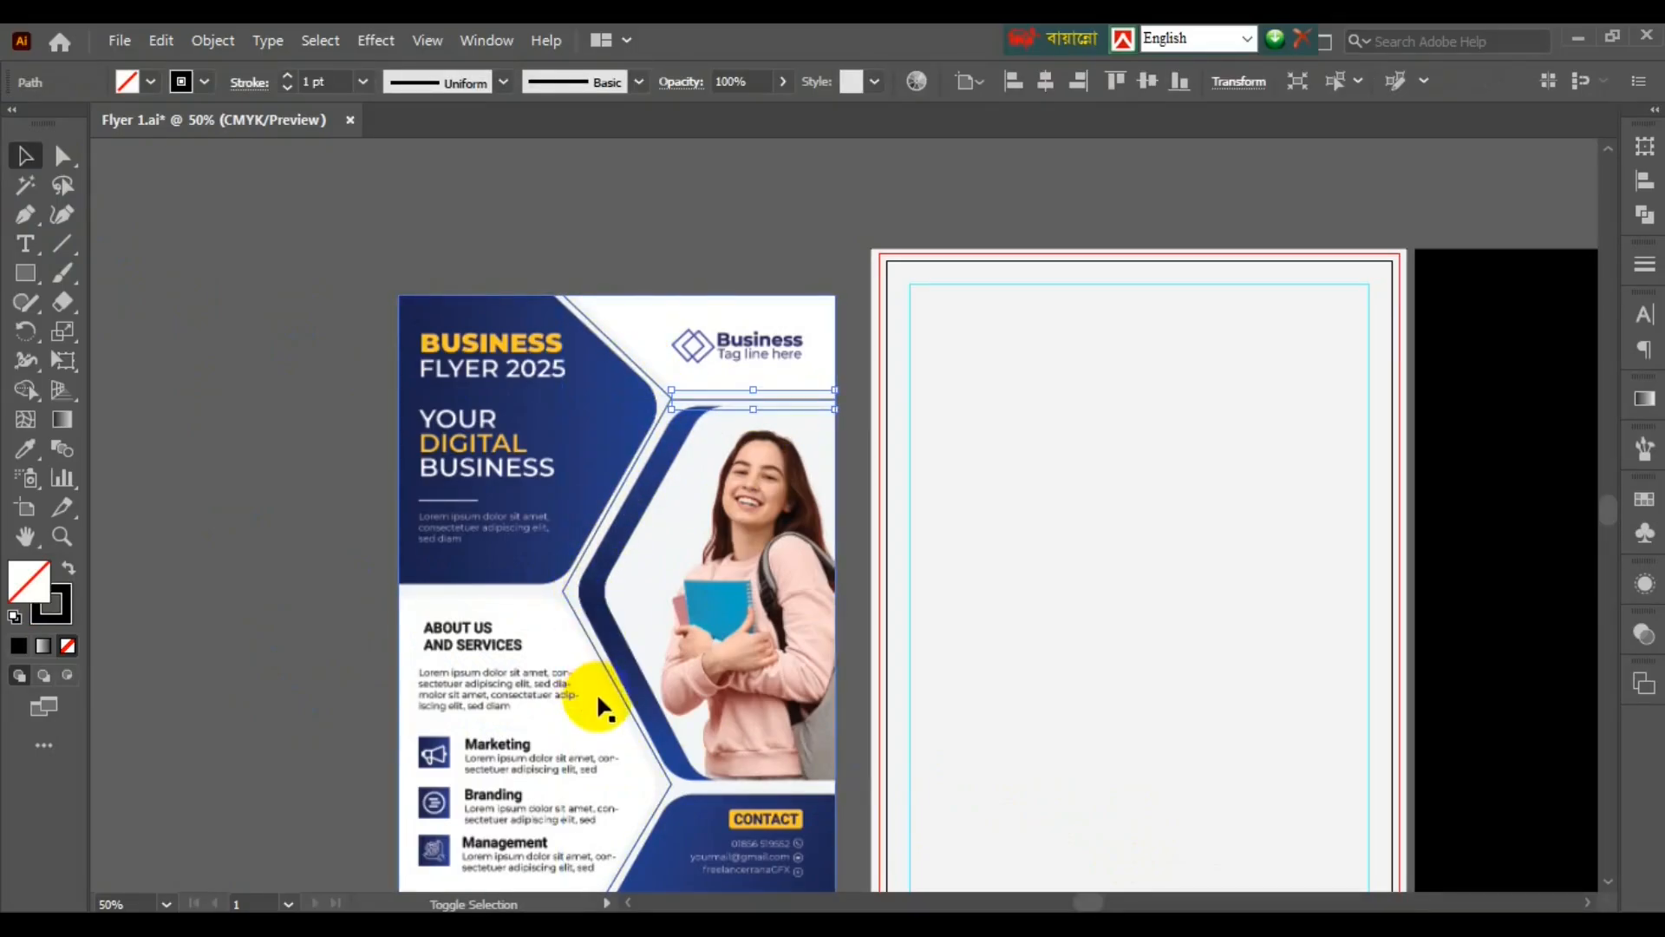
{"action": "left_click", "coordinate": [759, 785], "text": "shift"}
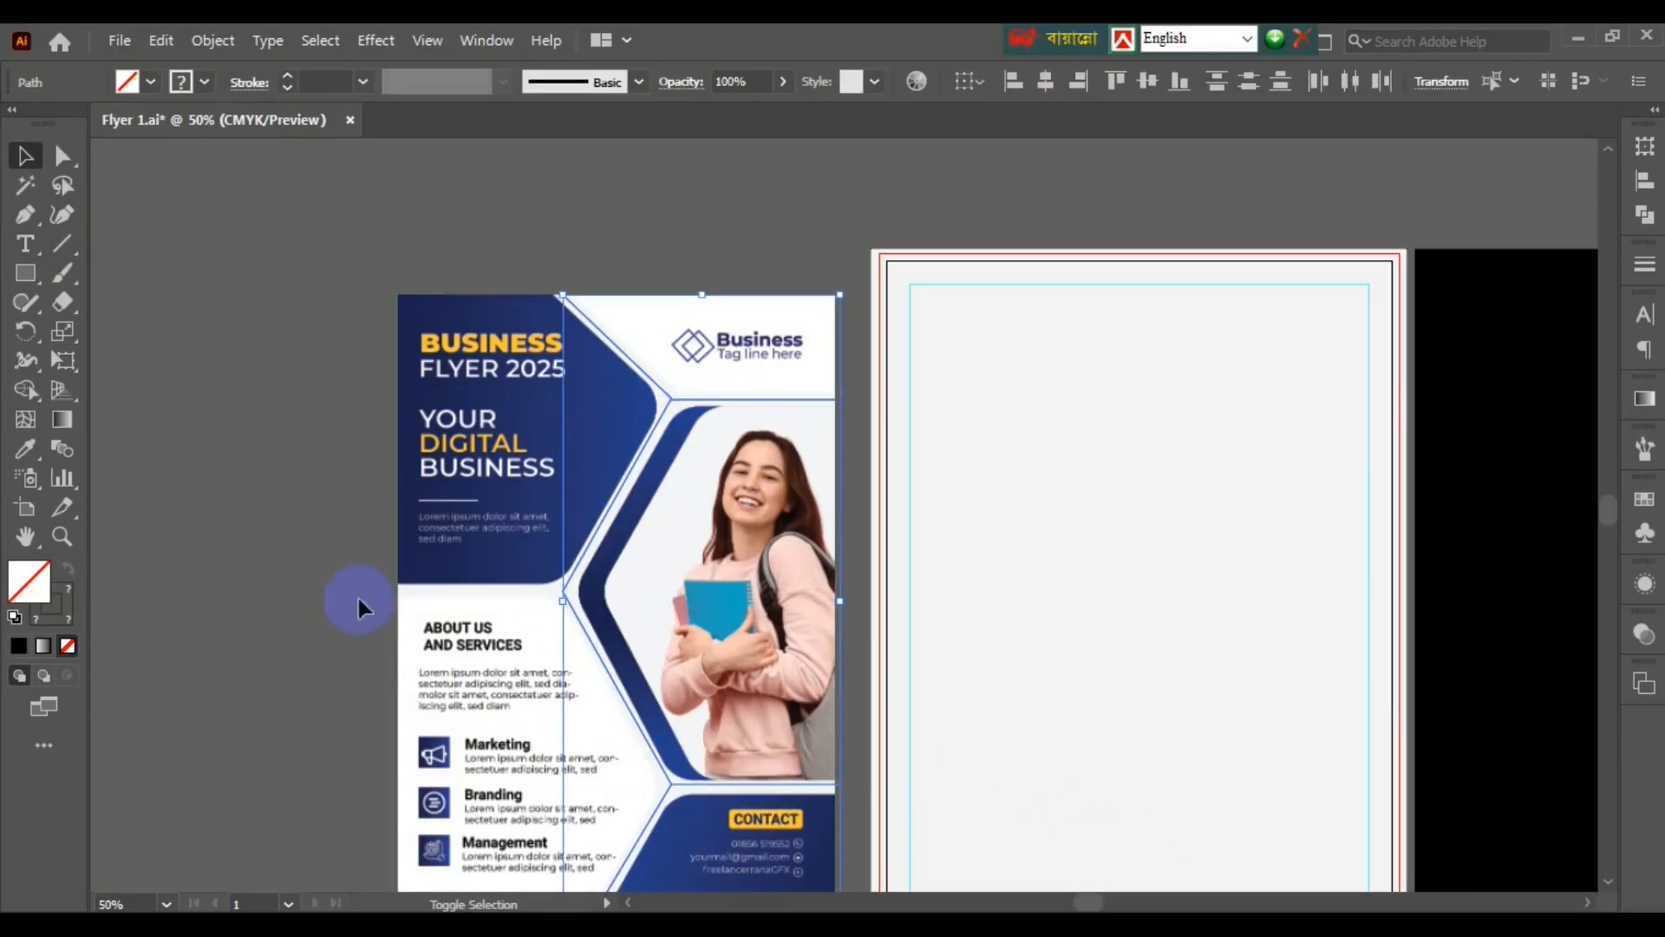
{"action": "left_click", "coordinate": [454, 592], "text": "shift"}
{"action": "scroll", "coordinate": [454, 598], "scroll_direction": "down", "scroll_amount": 2}
{"action": "key", "text": "ctrl+g"}
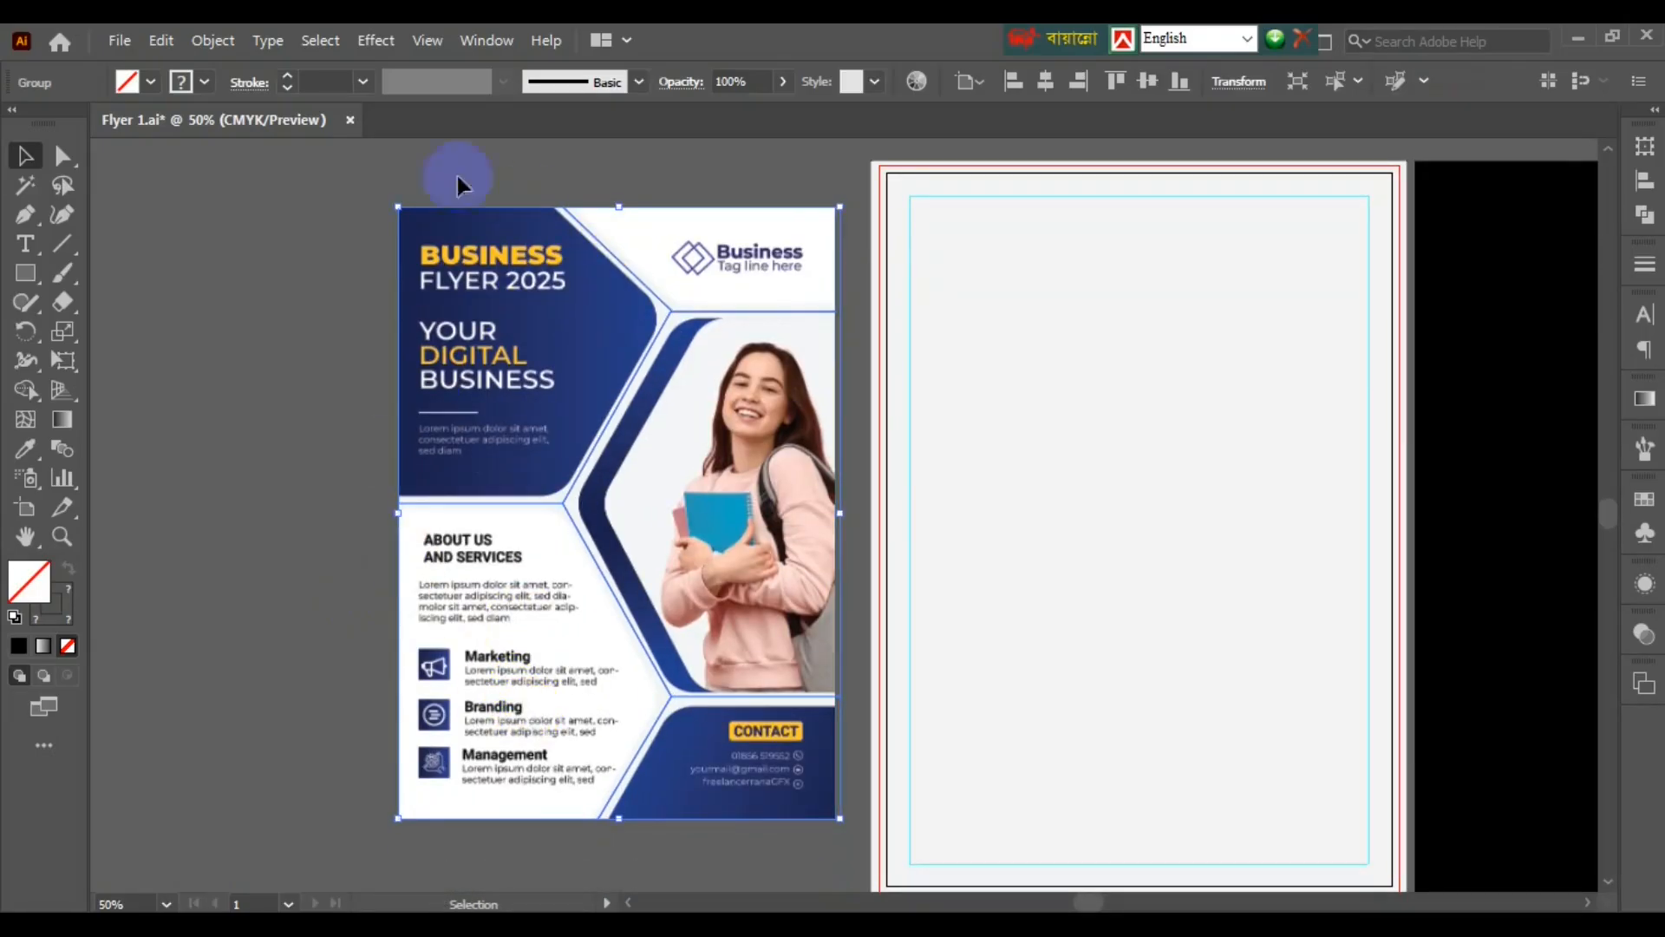
{"action": "left_click", "coordinate": [322, 77]}
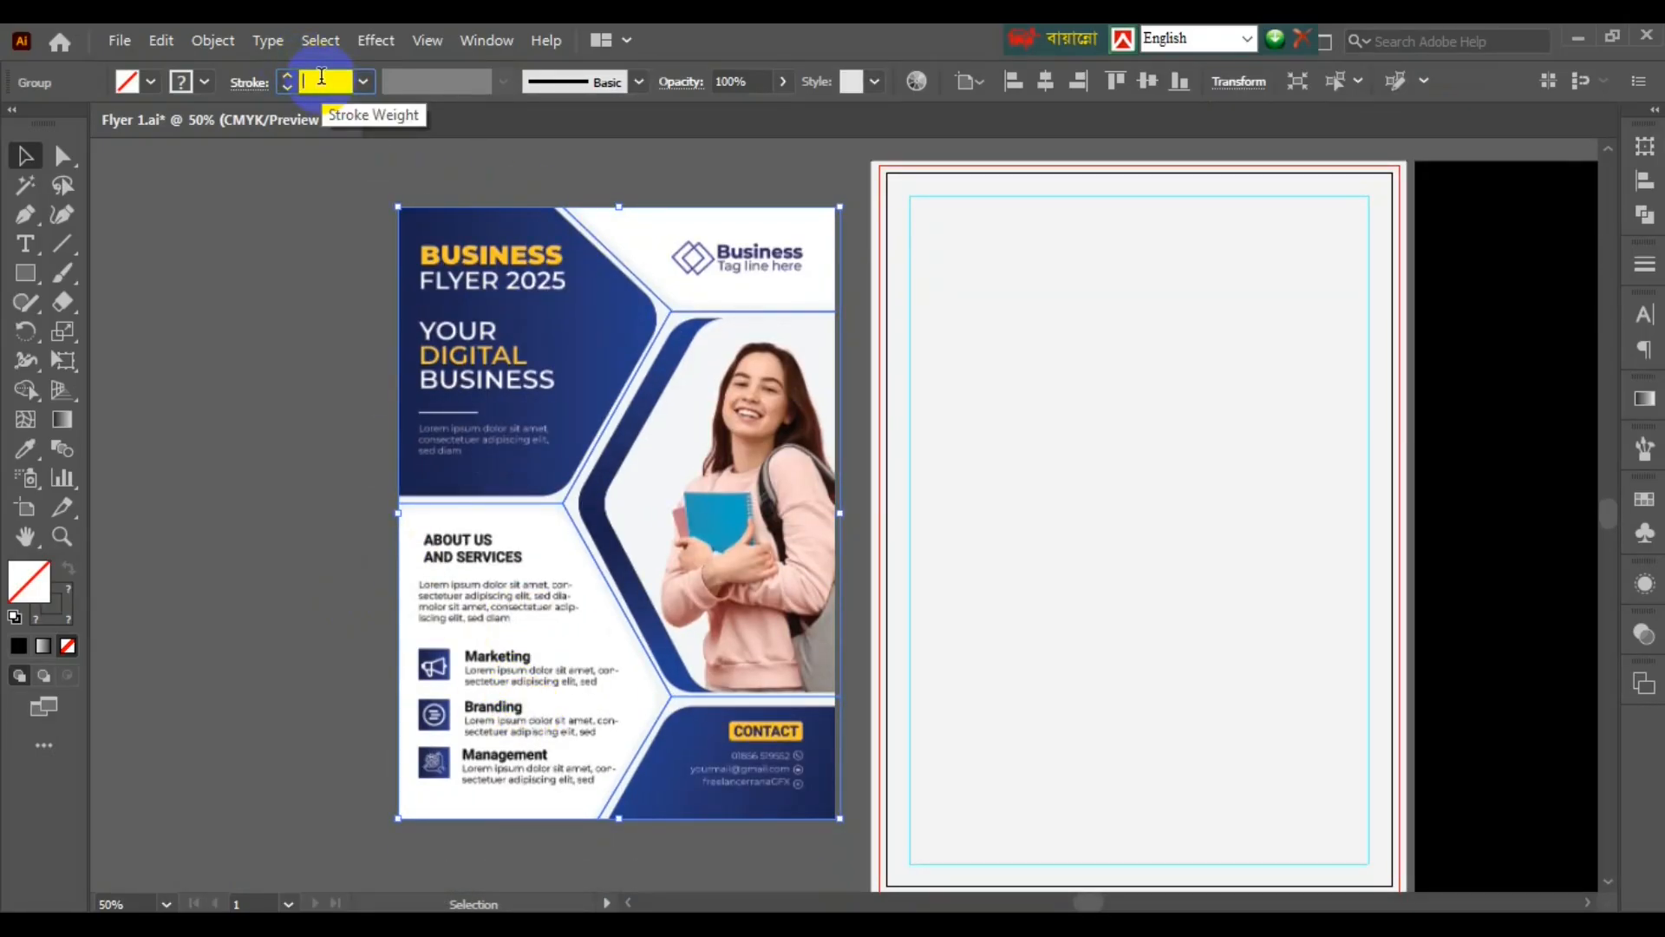
{"action": "type", "text": "20"}
{"action": "key", "text": "Return"}
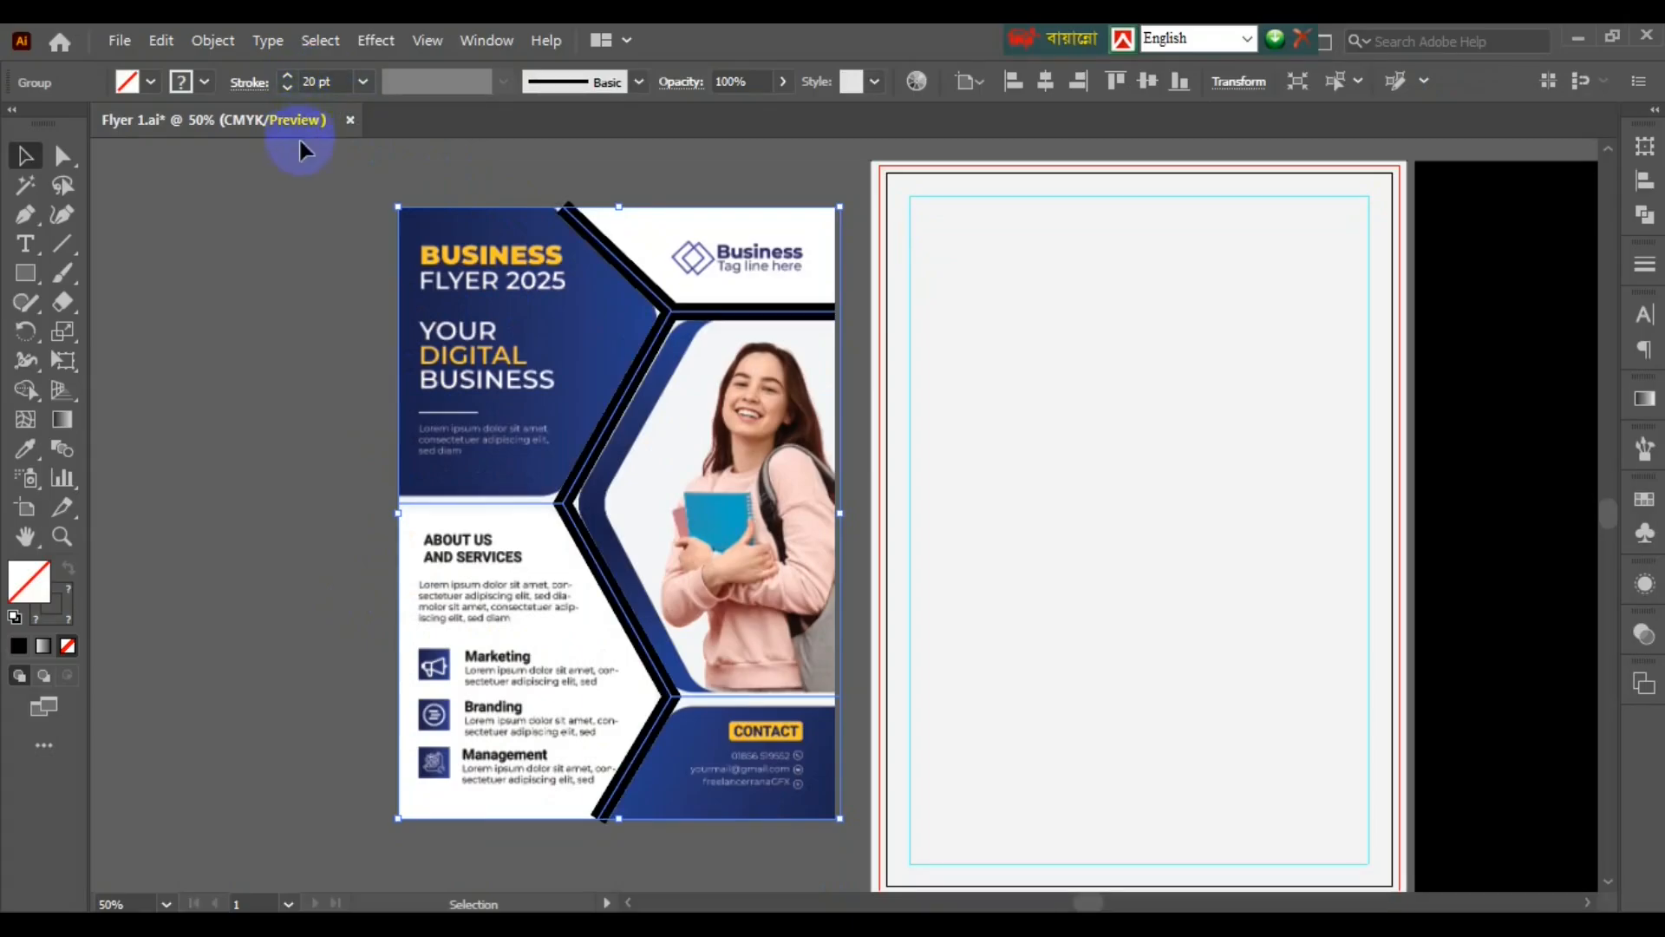
{"action": "left_click", "coordinate": [459, 507]}
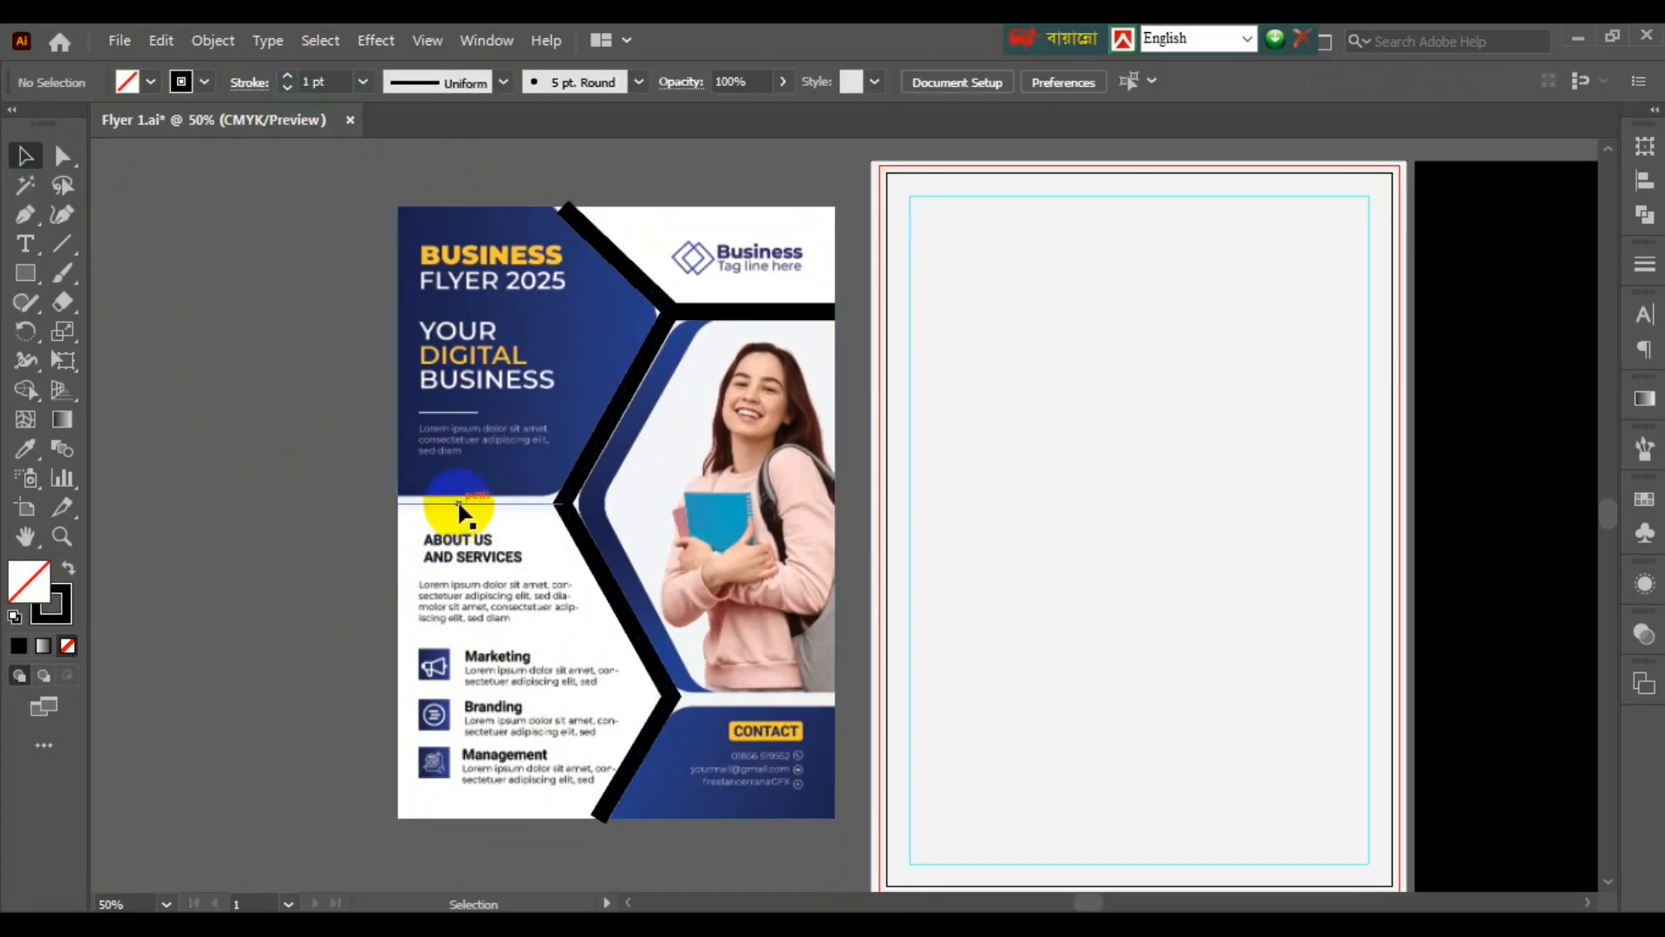
- Sample the thick black stroke style onto the grouped lines with the Eyedropper
{"action": "left_click", "coordinate": [459, 506]}
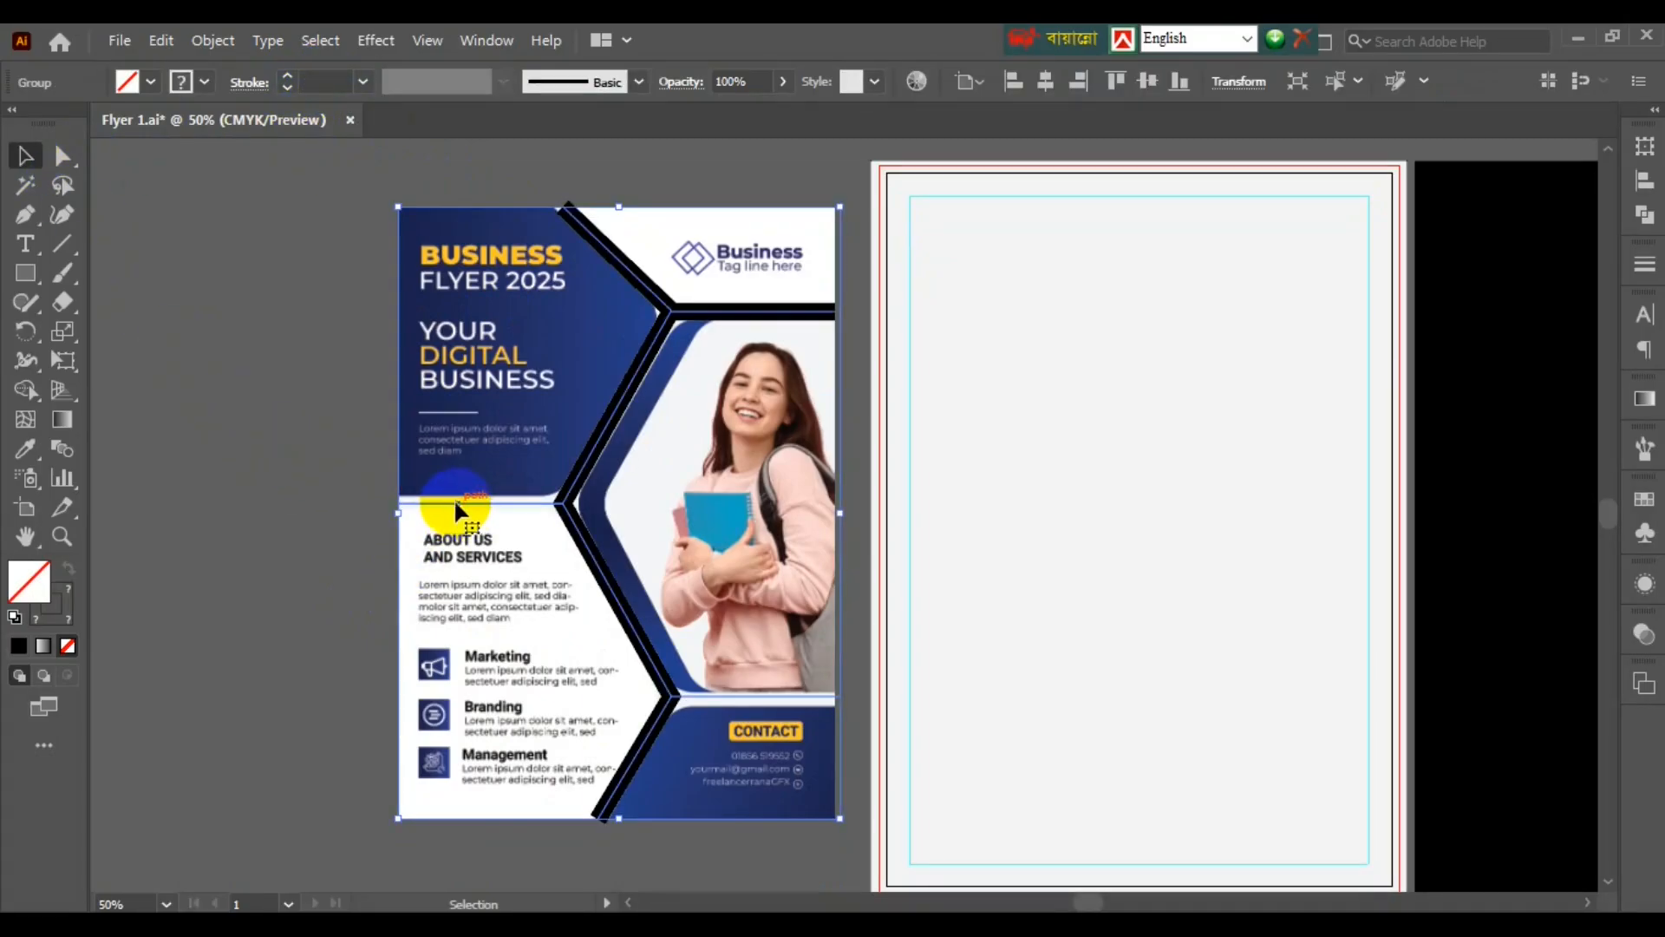
{"action": "left_click", "coordinate": [25, 449]}
{"action": "left_click", "coordinate": [639, 478]}
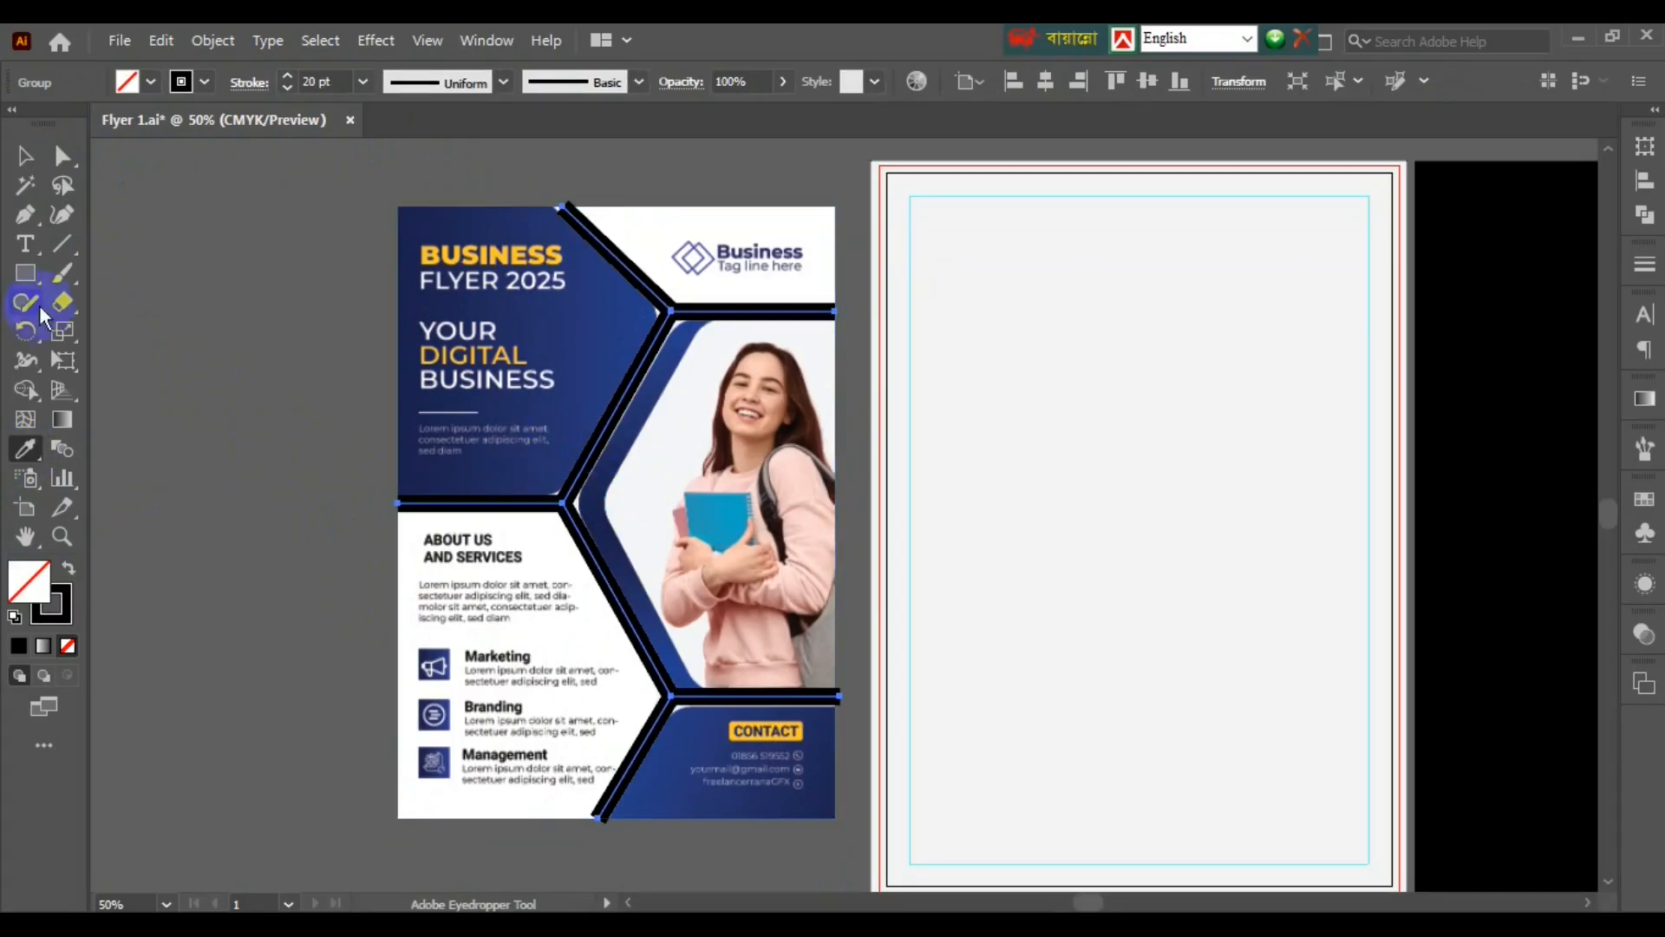
{"action": "left_click", "coordinate": [24, 155]}
- Move the traced hexagon line group onto the blank artboard
{"action": "left_click", "coordinate": [509, 460]}
{"action": "left_click", "coordinate": [534, 516]}
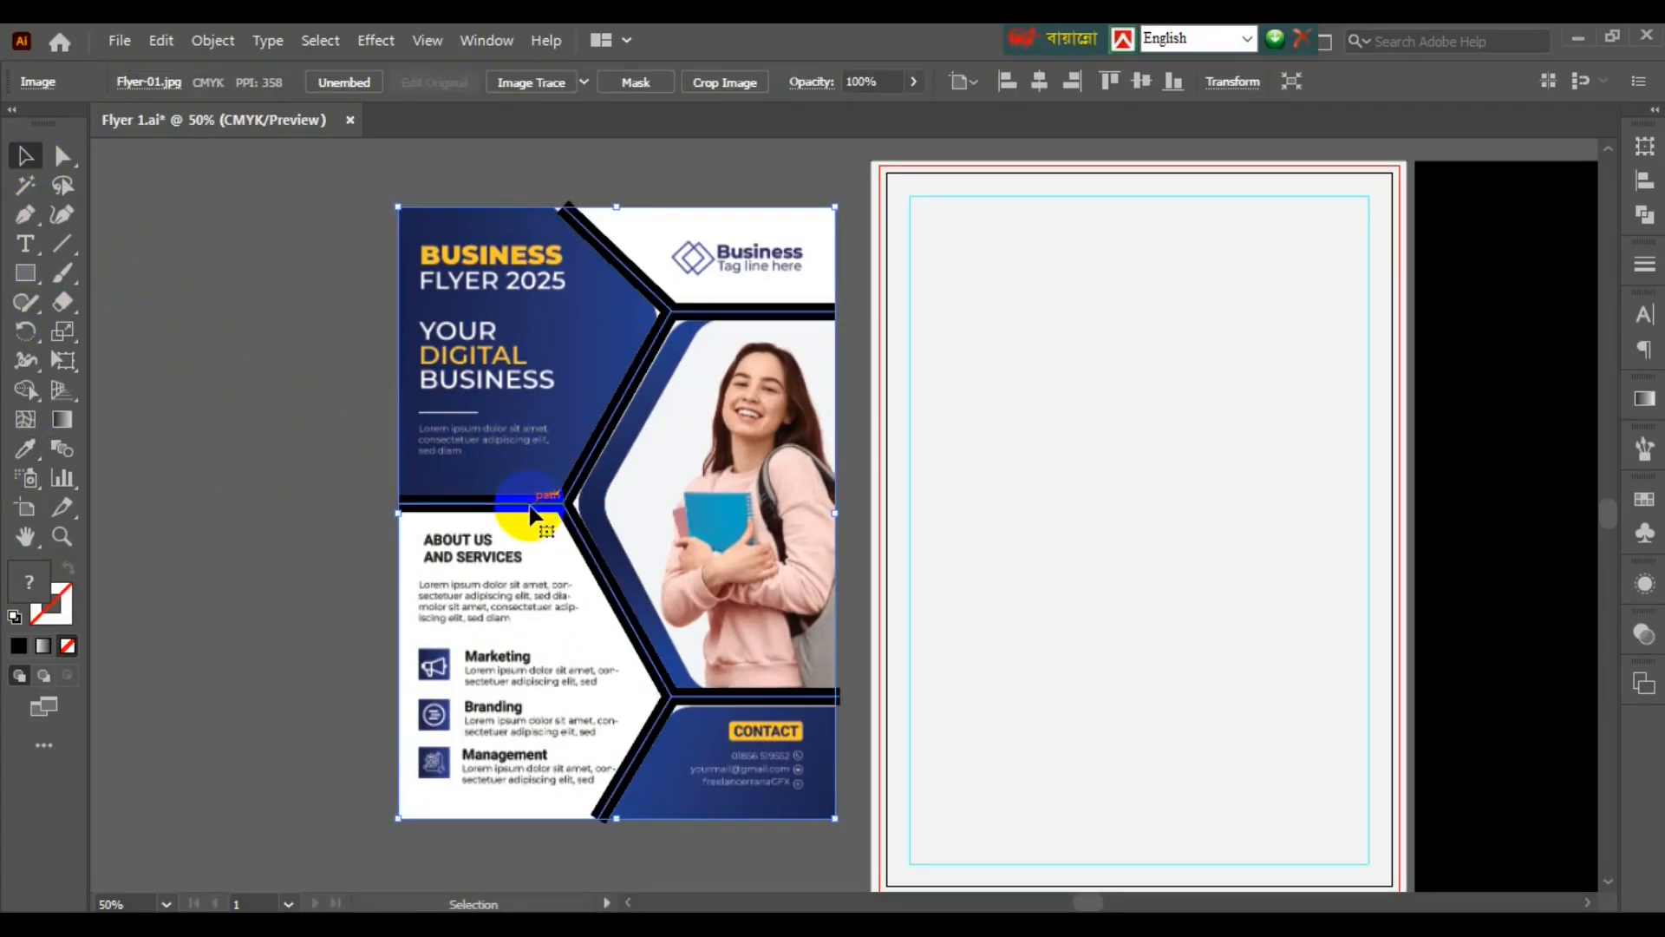
{"action": "left_click", "coordinate": [523, 509]}
{"action": "left_click", "coordinate": [212, 465]}
{"action": "left_click_drag", "start_coordinate": [510, 512], "coordinate": [840, 568]}
- Expand the hexagon line strokes into shapes and fill them white
{"action": "scroll", "coordinate": [792, 680], "scroll_direction": "right", "scroll_amount": 6}
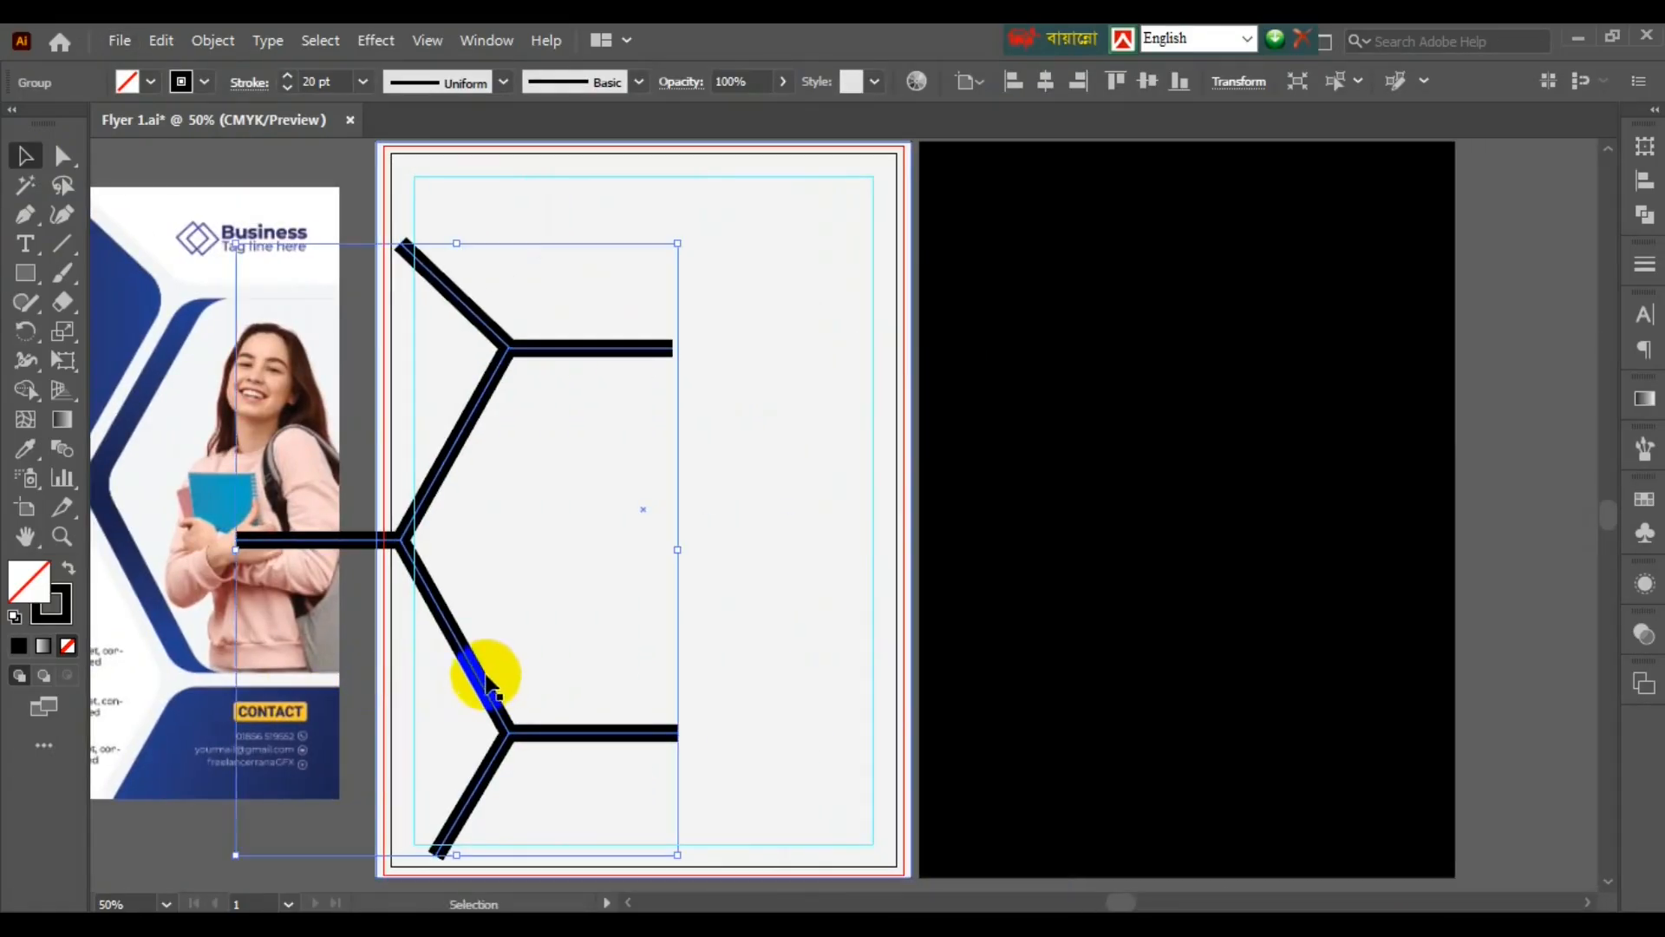
{"action": "left_click_drag", "start_coordinate": [488, 681], "coordinate": [687, 668]}
{"action": "scroll", "coordinate": [563, 422], "scroll_direction": "down", "scroll_amount": 1}
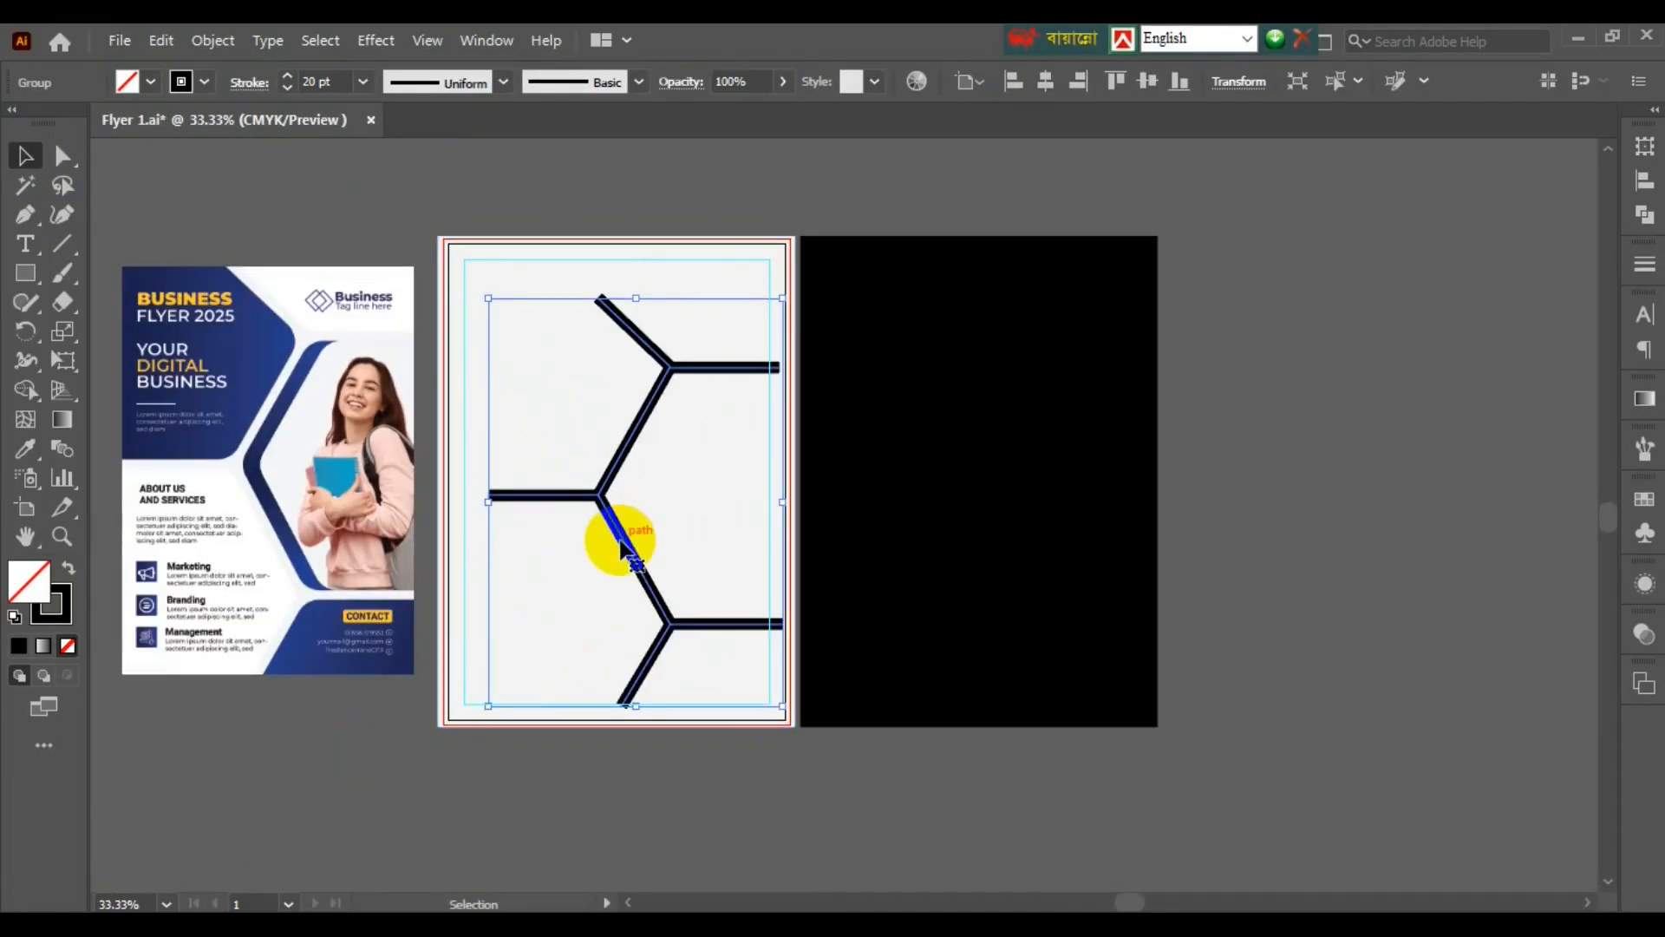
{"action": "left_click", "coordinate": [502, 353]}
{"action": "left_click", "coordinate": [213, 40]}
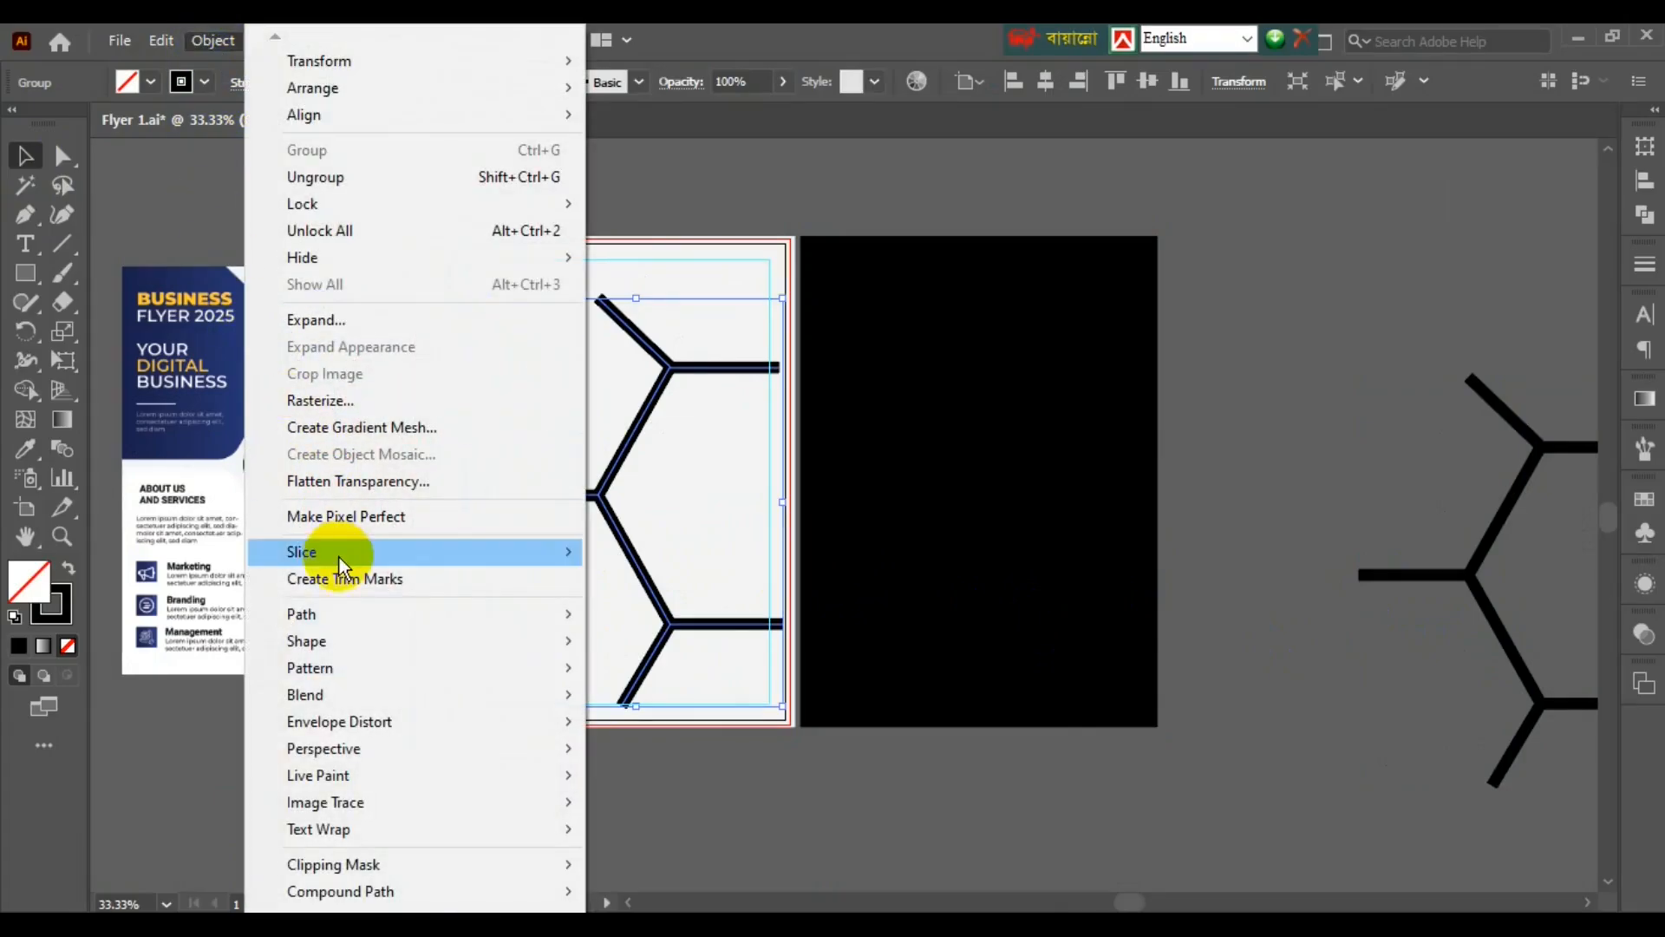
{"action": "left_click", "coordinate": [315, 320]}
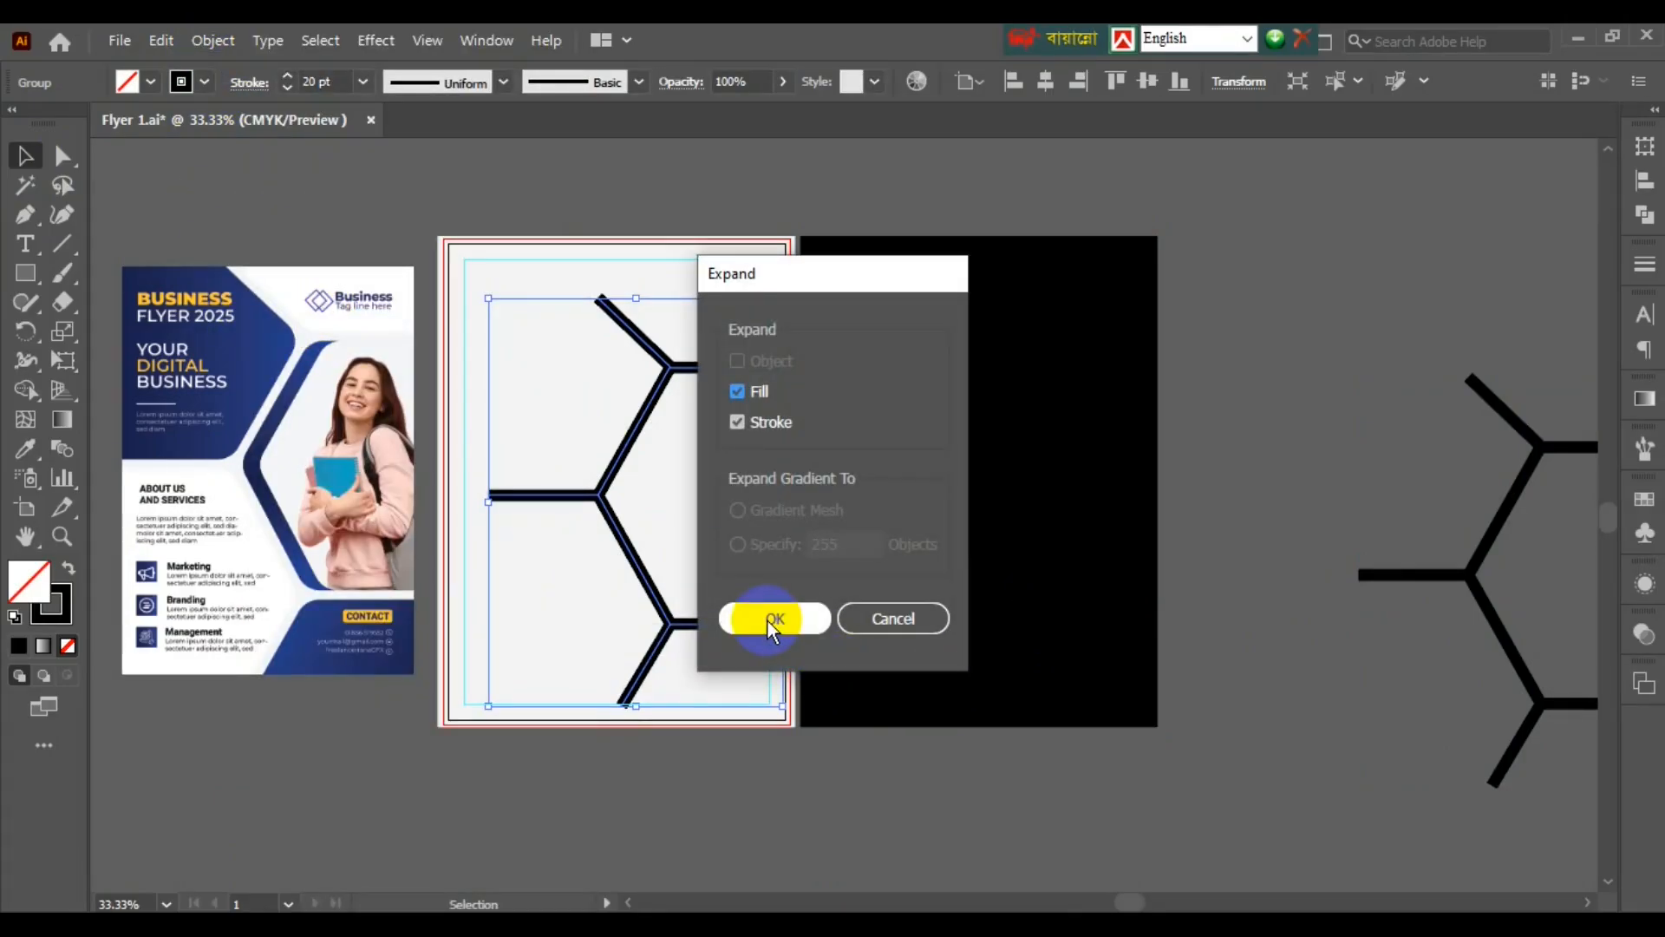
{"action": "left_click", "coordinate": [771, 619]}
{"action": "key", "text": "shift+ctrl+F9"}
{"action": "left_click", "coordinate": [150, 81]}
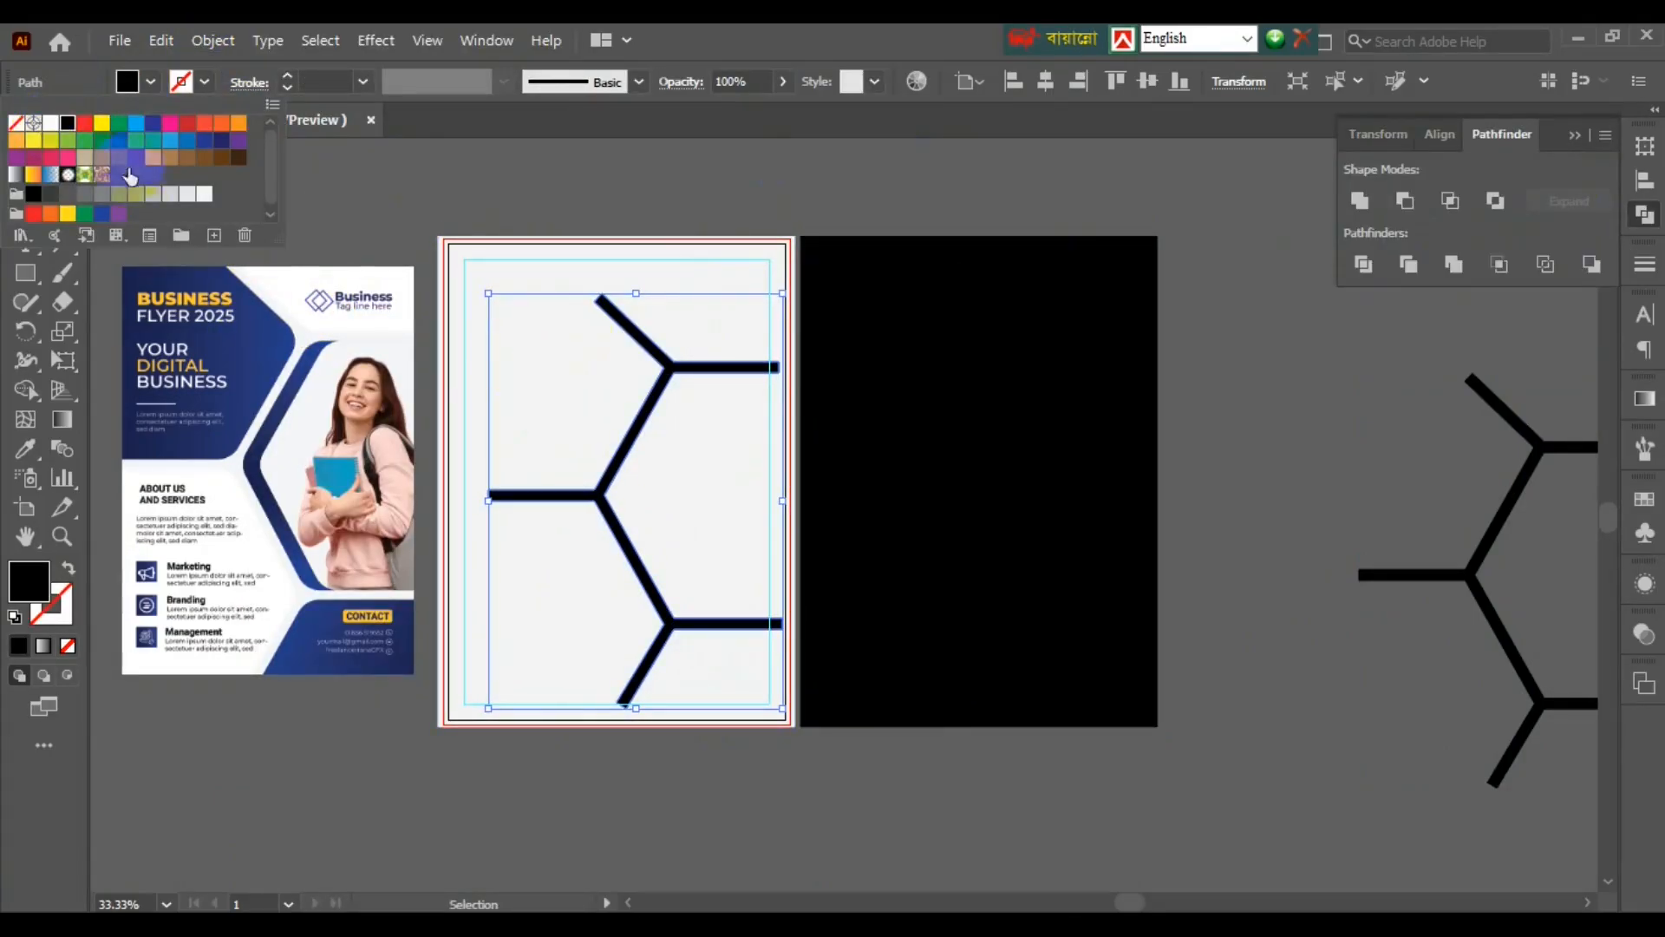
{"action": "left_click", "coordinate": [51, 123]}
- Move and enlarge the white lines over the black rectangle, centring and bottom-aligning them
{"action": "left_click", "coordinate": [616, 223]}
{"action": "left_click_drag", "start_coordinate": [668, 368], "coordinate": [991, 331]}
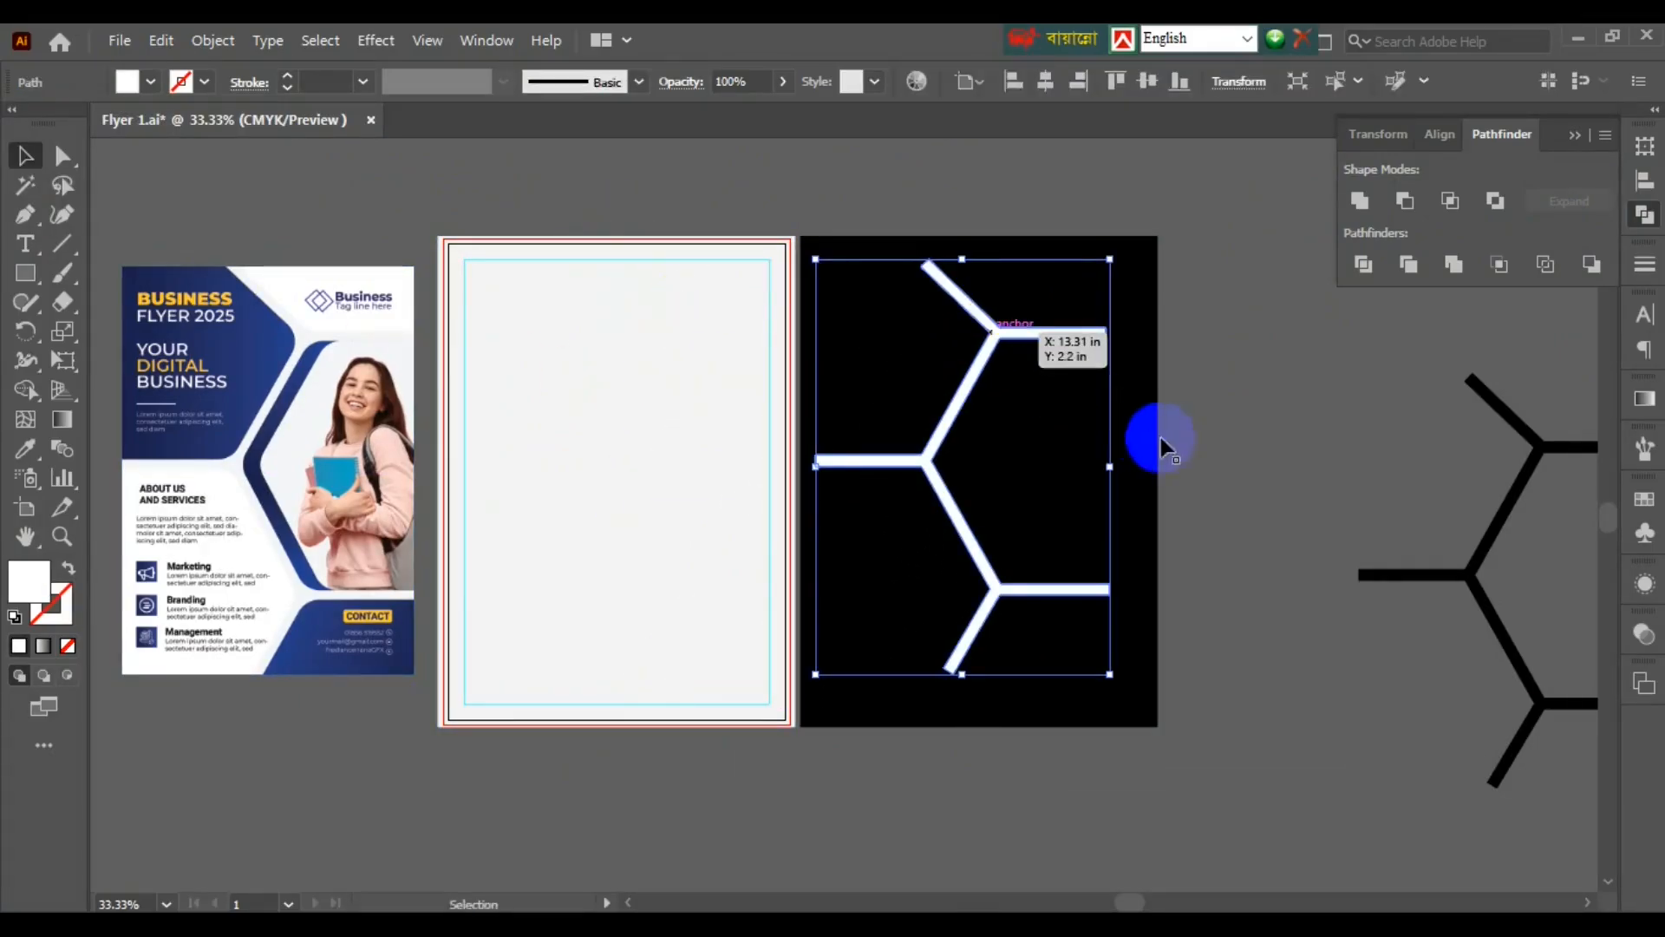
{"action": "left_click_drag", "start_coordinate": [1160, 438], "coordinate": [1262, 426]}
{"action": "left_click_drag", "start_coordinate": [1064, 662], "coordinate": [1064, 684]}
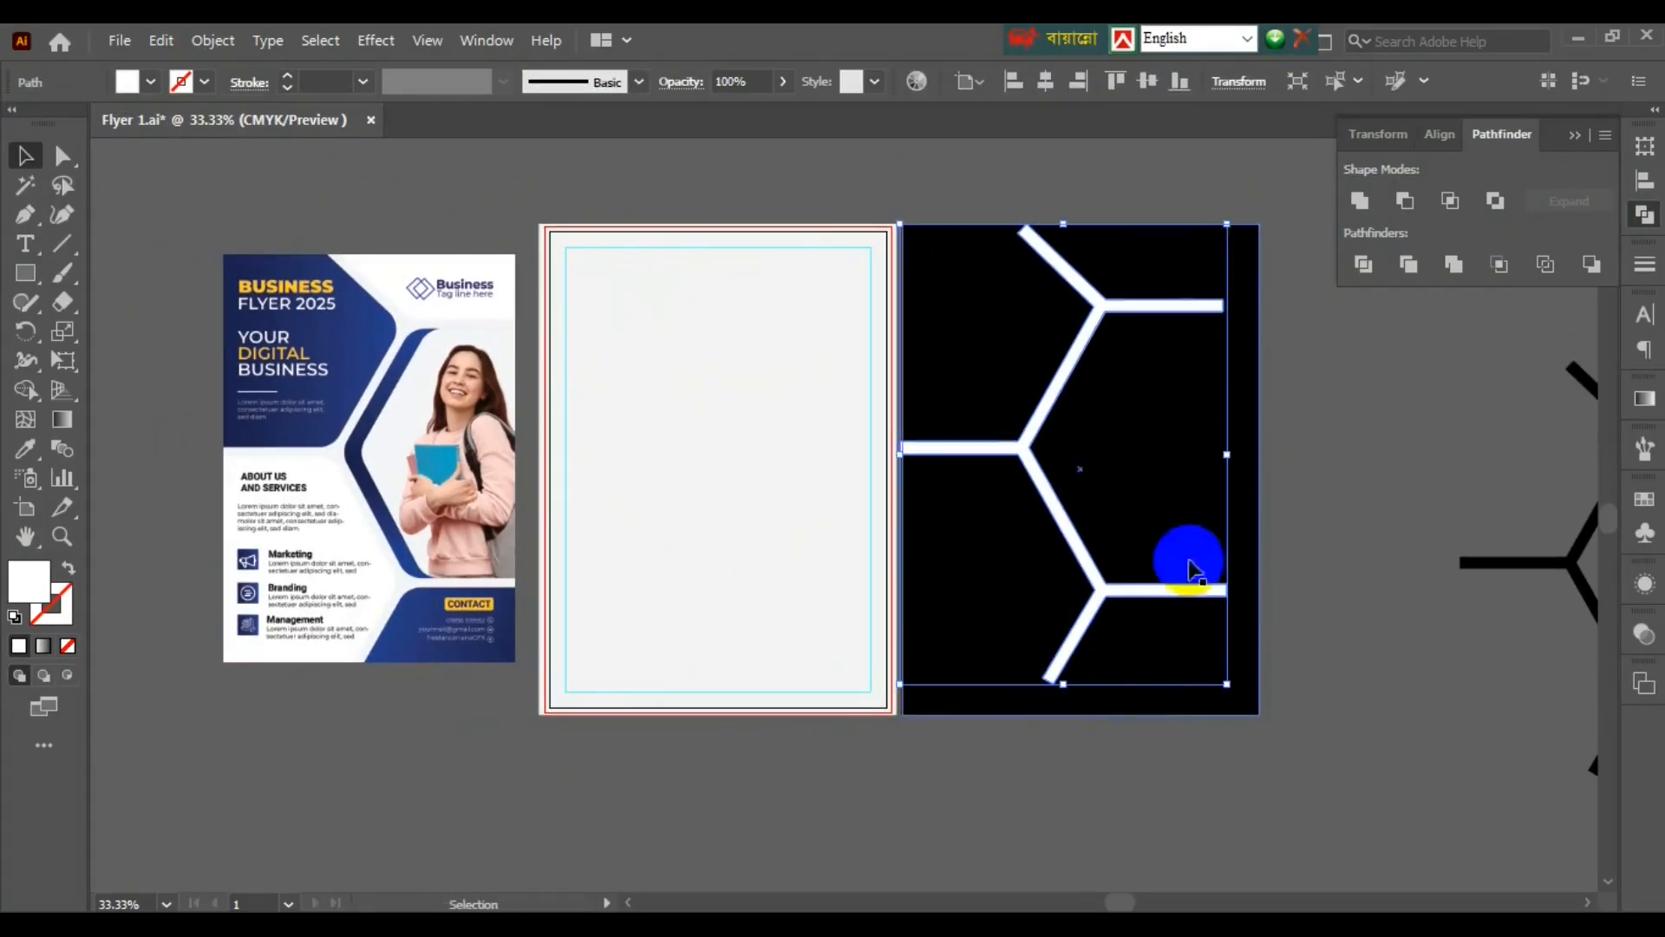
{"action": "left_click", "coordinate": [1189, 563], "text": "shift"}
{"action": "left_click", "coordinate": [1047, 82]}
{"action": "left_click", "coordinate": [1180, 81]}
{"action": "left_click", "coordinate": [1171, 182]}
- Stretch the white lines to the rectangle's top and bottom edges, then select both shapes
{"action": "left_click", "coordinate": [1110, 358]}
{"action": "left_click_drag", "start_coordinate": [1082, 254], "coordinate": [1082, 217]}
{"action": "left_click_drag", "start_coordinate": [1079, 715], "coordinate": [1078, 726]}
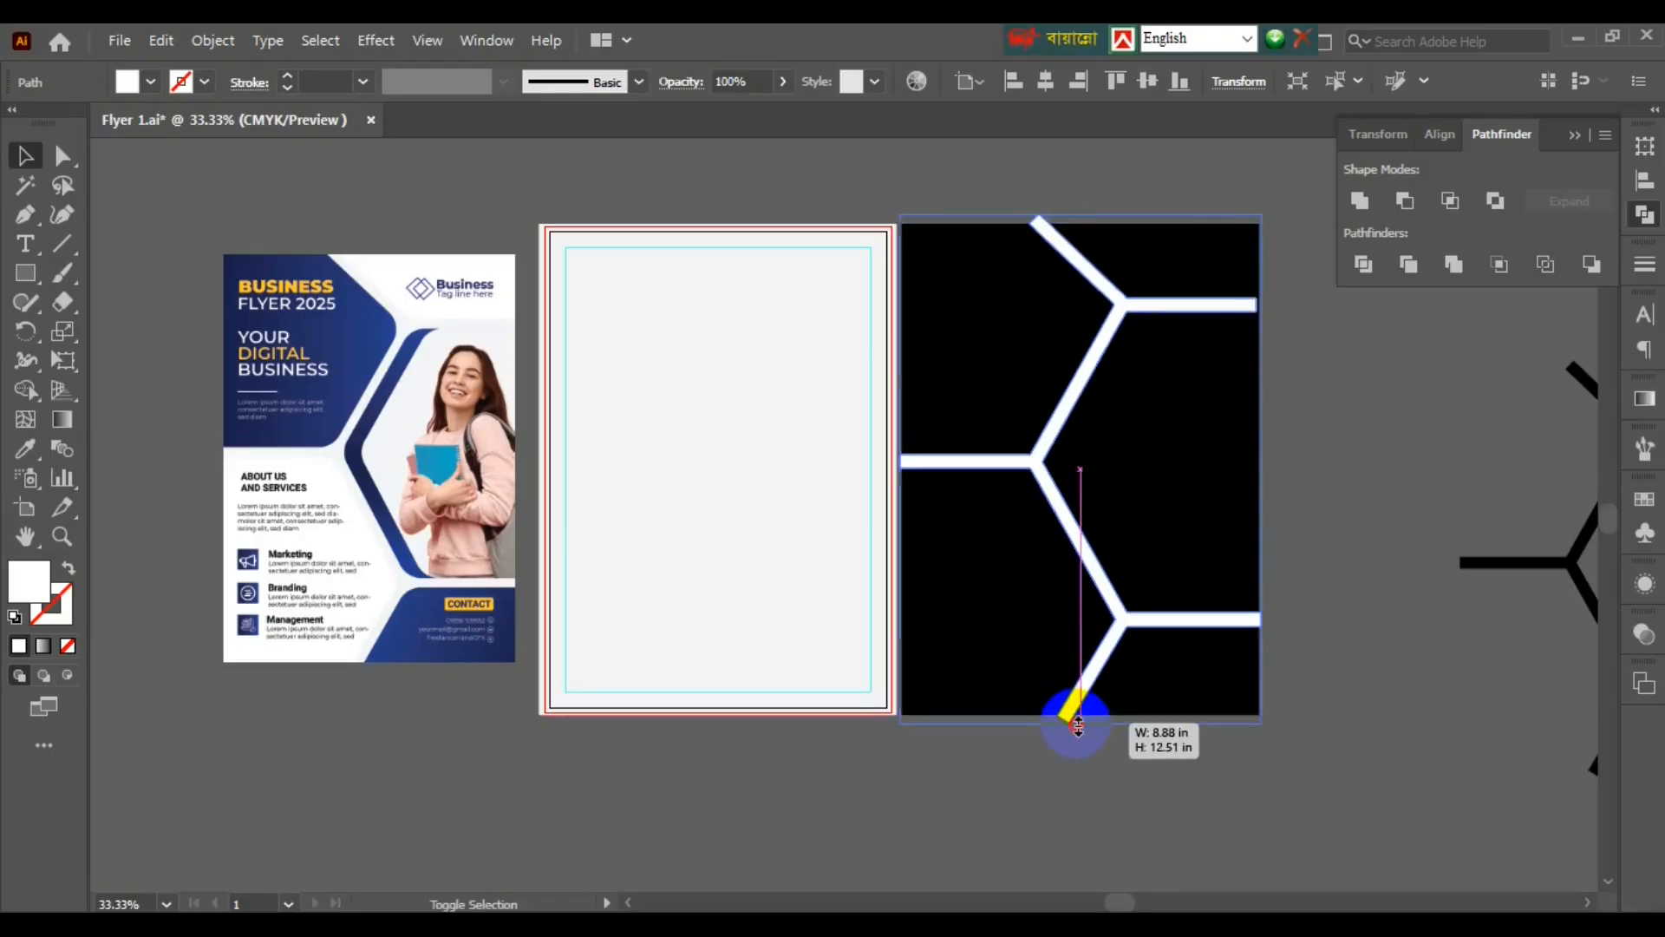
{"action": "left_click", "coordinate": [1124, 776]}
{"action": "left_click", "coordinate": [1193, 619]}
{"action": "left_click_drag", "start_coordinate": [1261, 470], "coordinate": [1267, 469]}
{"action": "left_click", "coordinate": [1301, 520]}
{"action": "scroll", "coordinate": [1127, 563], "scroll_direction": "up", "scroll_amount": 4}
{"action": "scroll", "coordinate": [981, 577], "scroll_direction": "down", "scroll_amount": 3}
{"action": "left_click", "coordinate": [1087, 404]}
{"action": "left_click", "coordinate": [1151, 379], "text": "shift"}
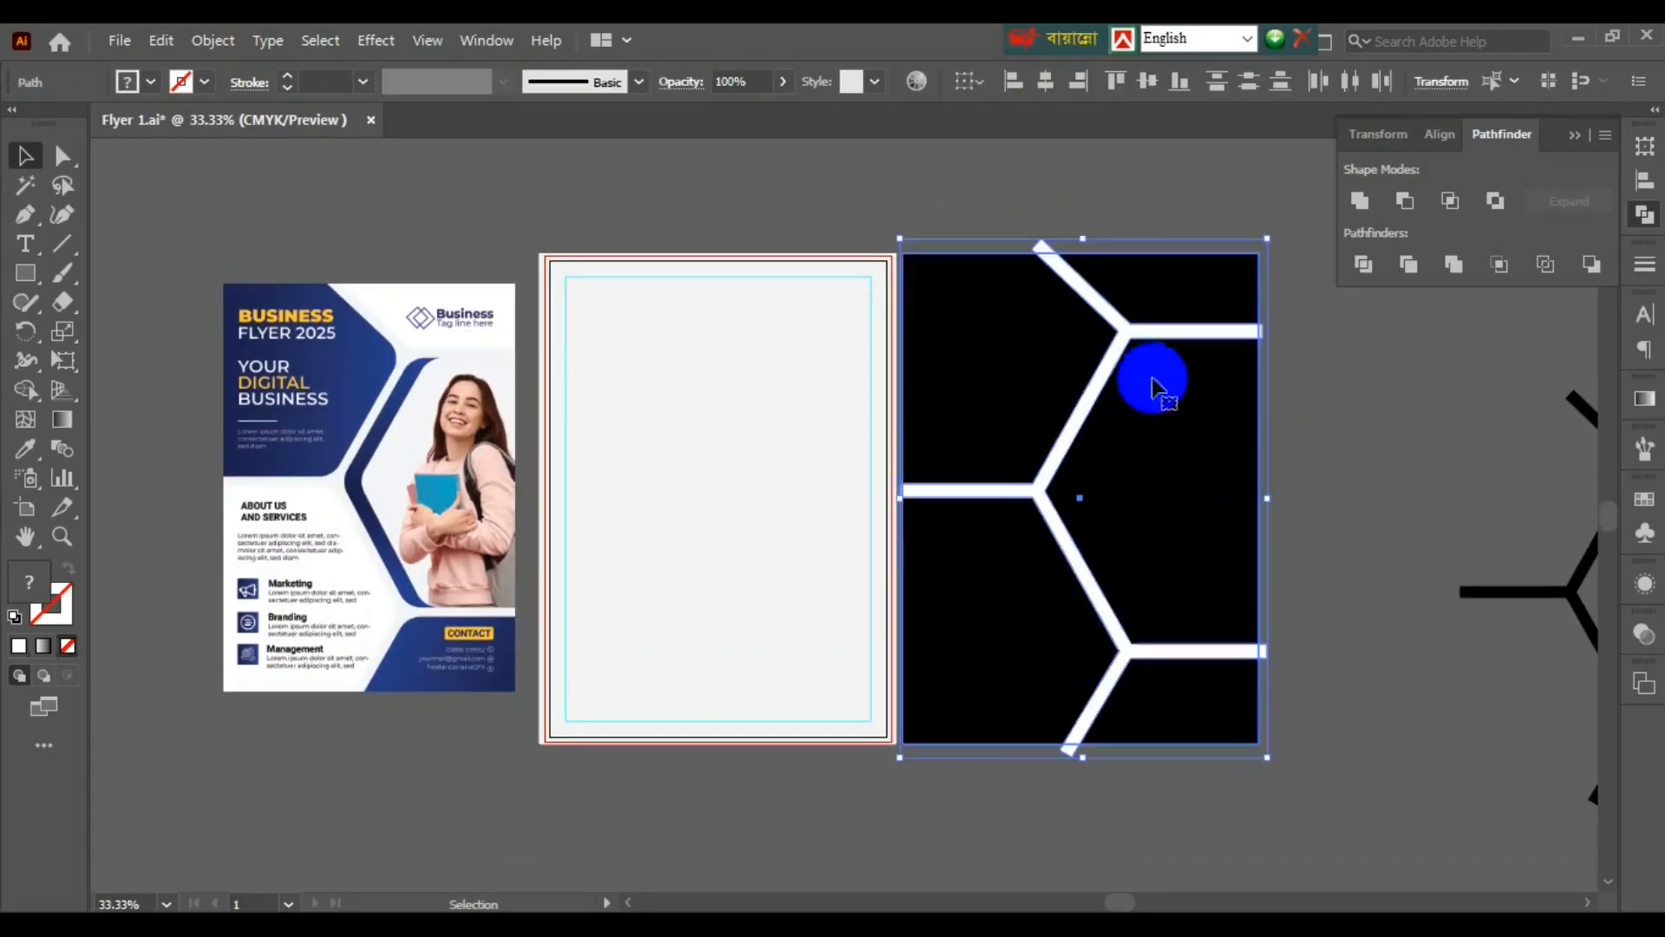
- Subtract the white lines from the black rectangle with Minus Front and centre the result on the artboard
{"action": "left_click", "coordinate": [1405, 202]}
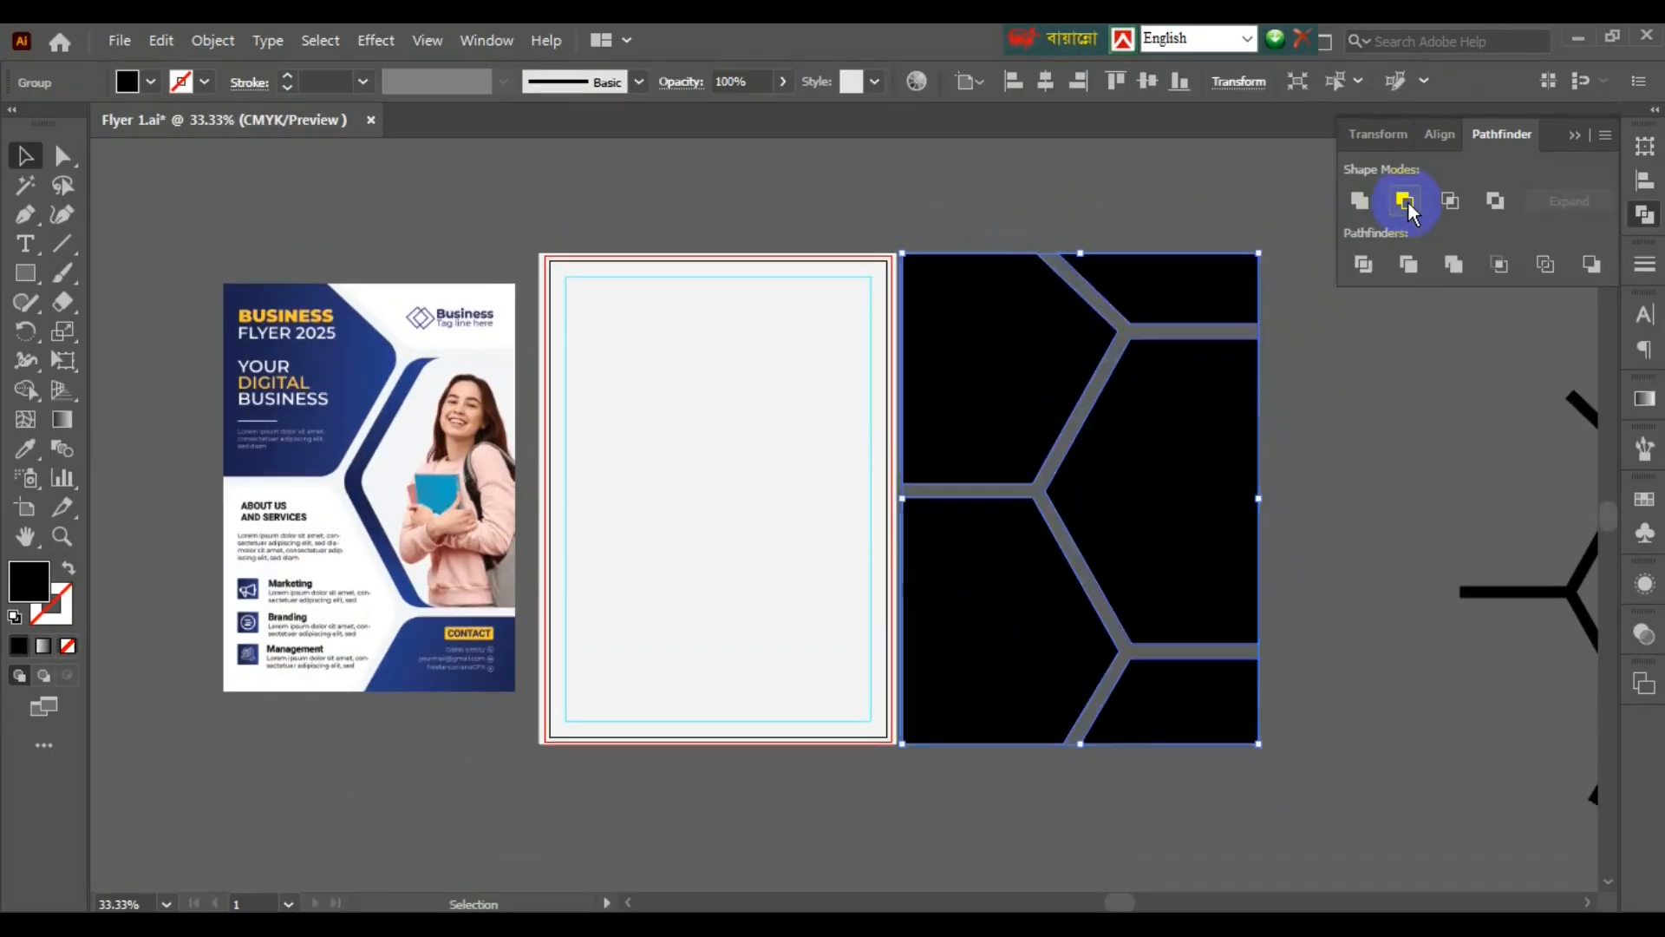
{"action": "right_click", "coordinate": [1160, 461]}
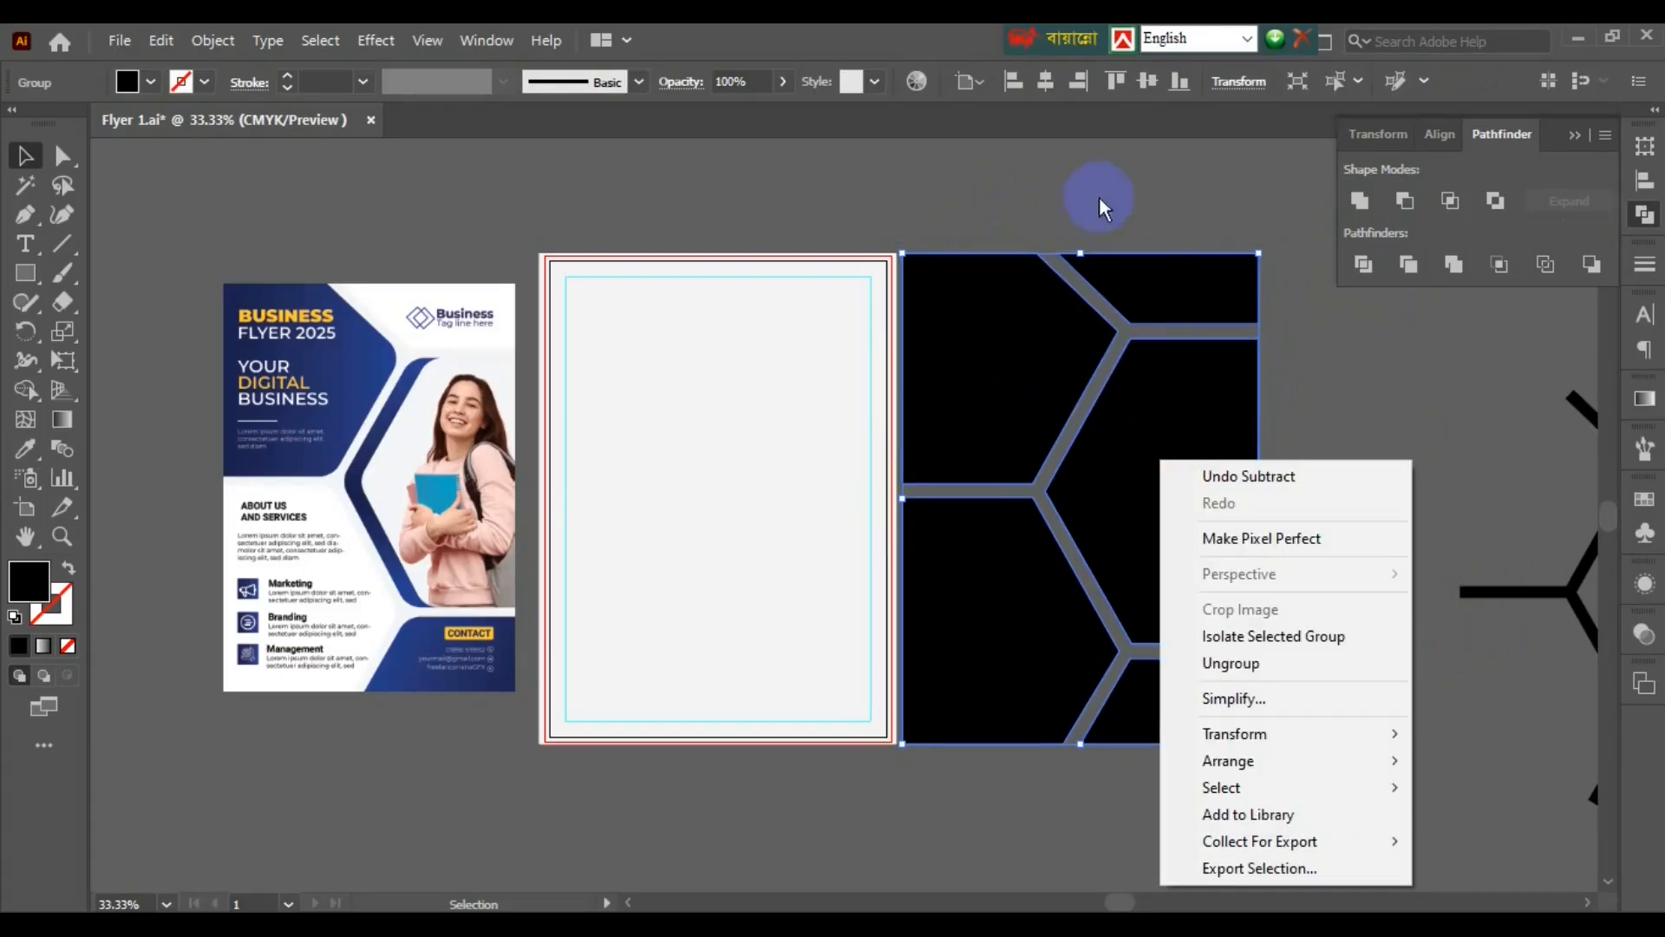
{"action": "left_click", "coordinate": [1099, 200]}
{"action": "left_click", "coordinate": [1002, 300]}
{"action": "left_click", "coordinate": [1046, 82]}
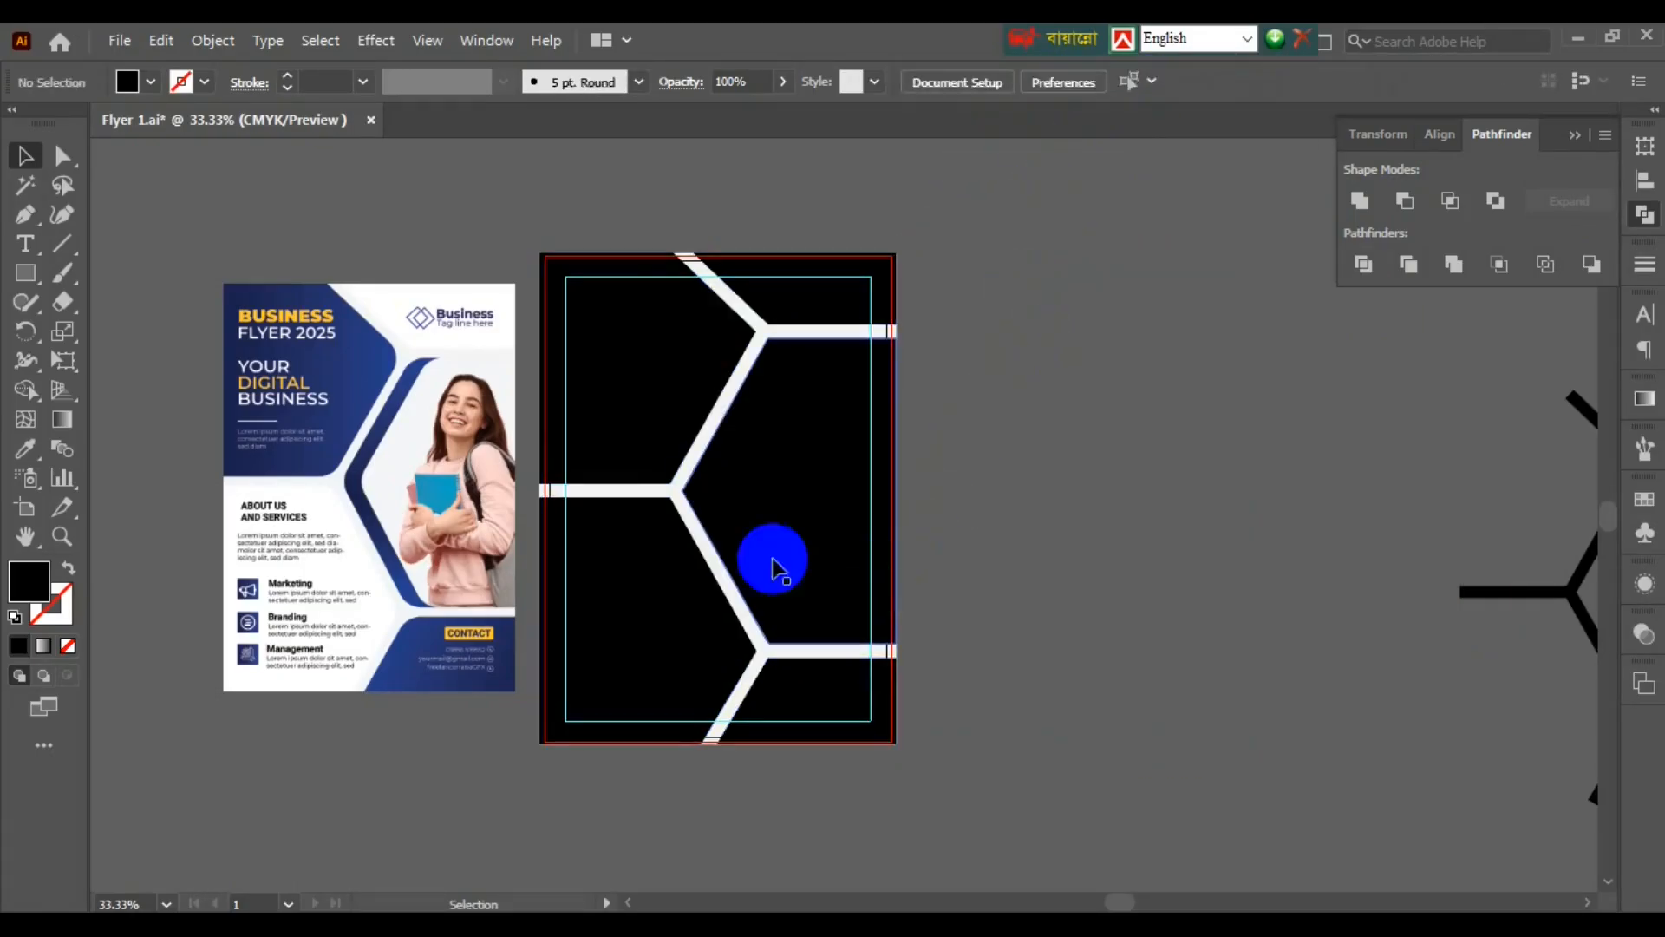
- Ungroup the resulting black panels
{"action": "right_click", "coordinate": [771, 457]}
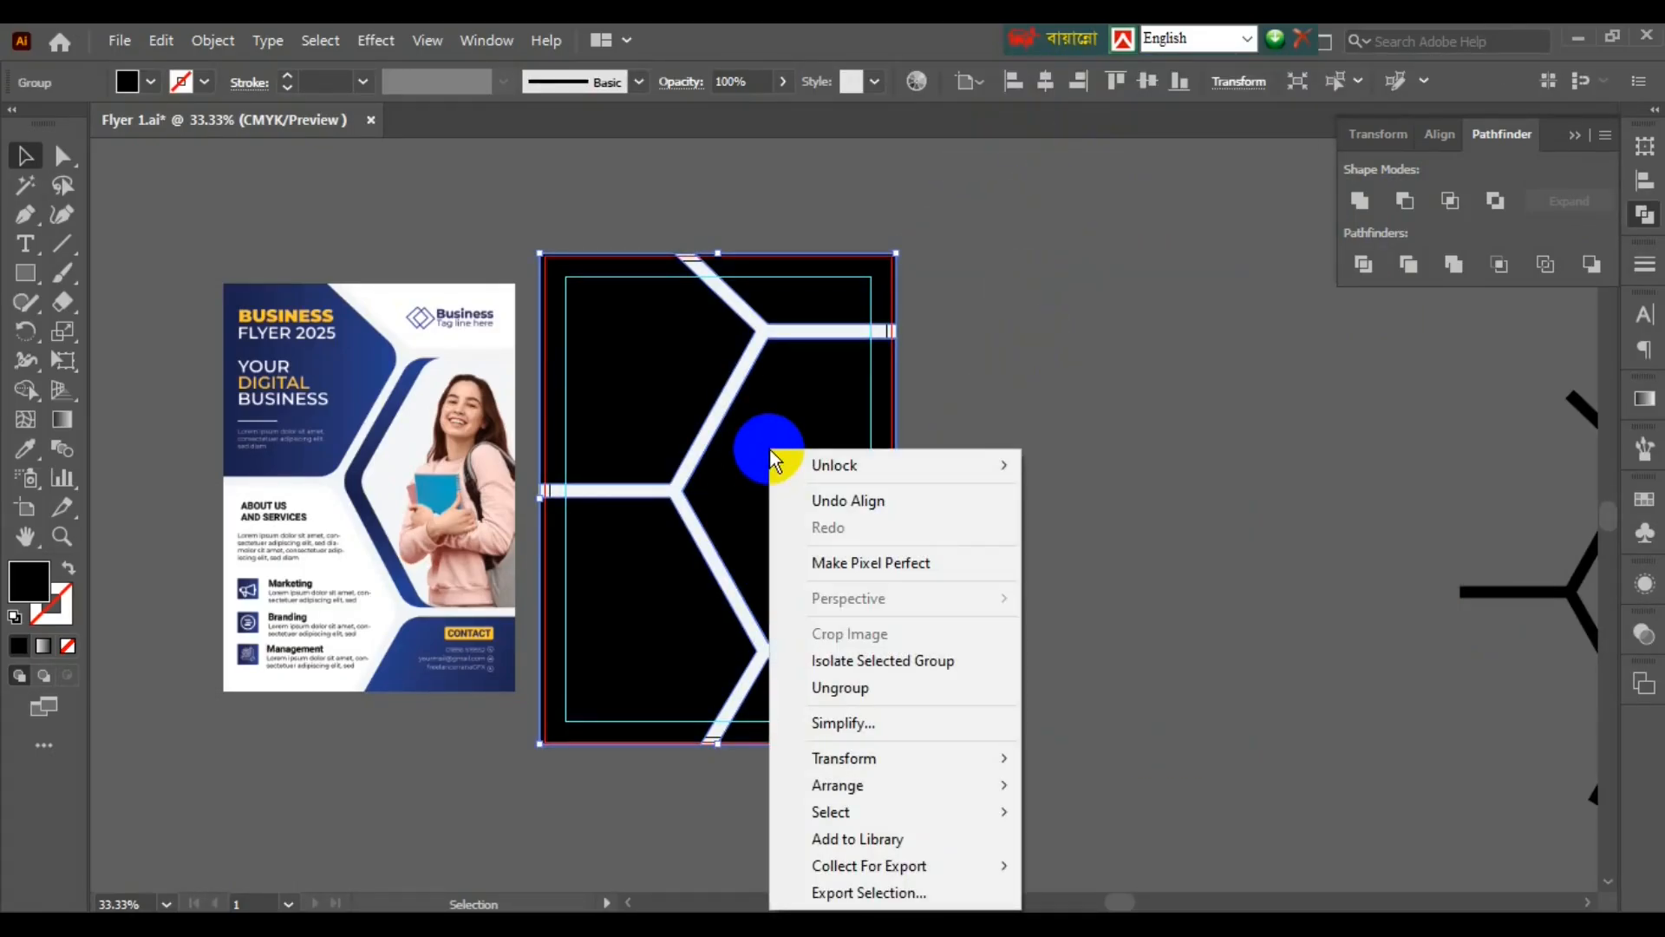
{"action": "left_click", "coordinate": [846, 685]}
{"action": "left_click", "coordinate": [1004, 476]}
{"action": "left_click", "coordinate": [25, 219]}
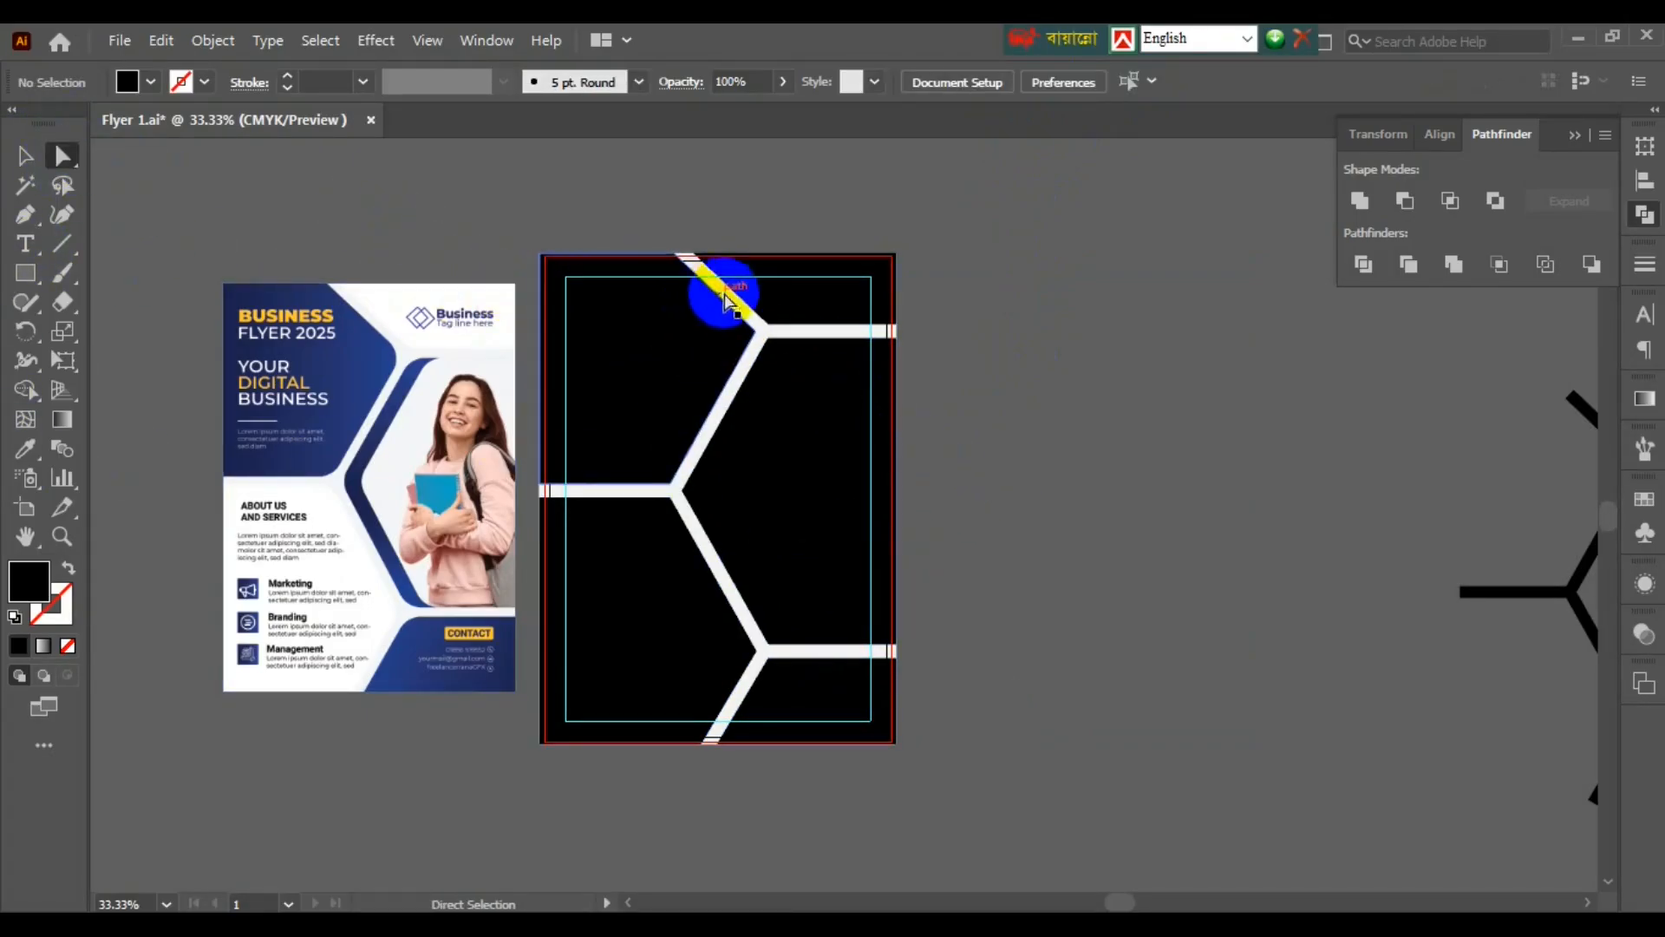
- Round the three white-line junction corners of the black pieces to 0.8 in
{"action": "scroll", "coordinate": [754, 308], "scroll_direction": "up", "scroll_amount": 1}
{"action": "left_click", "coordinate": [756, 345]}
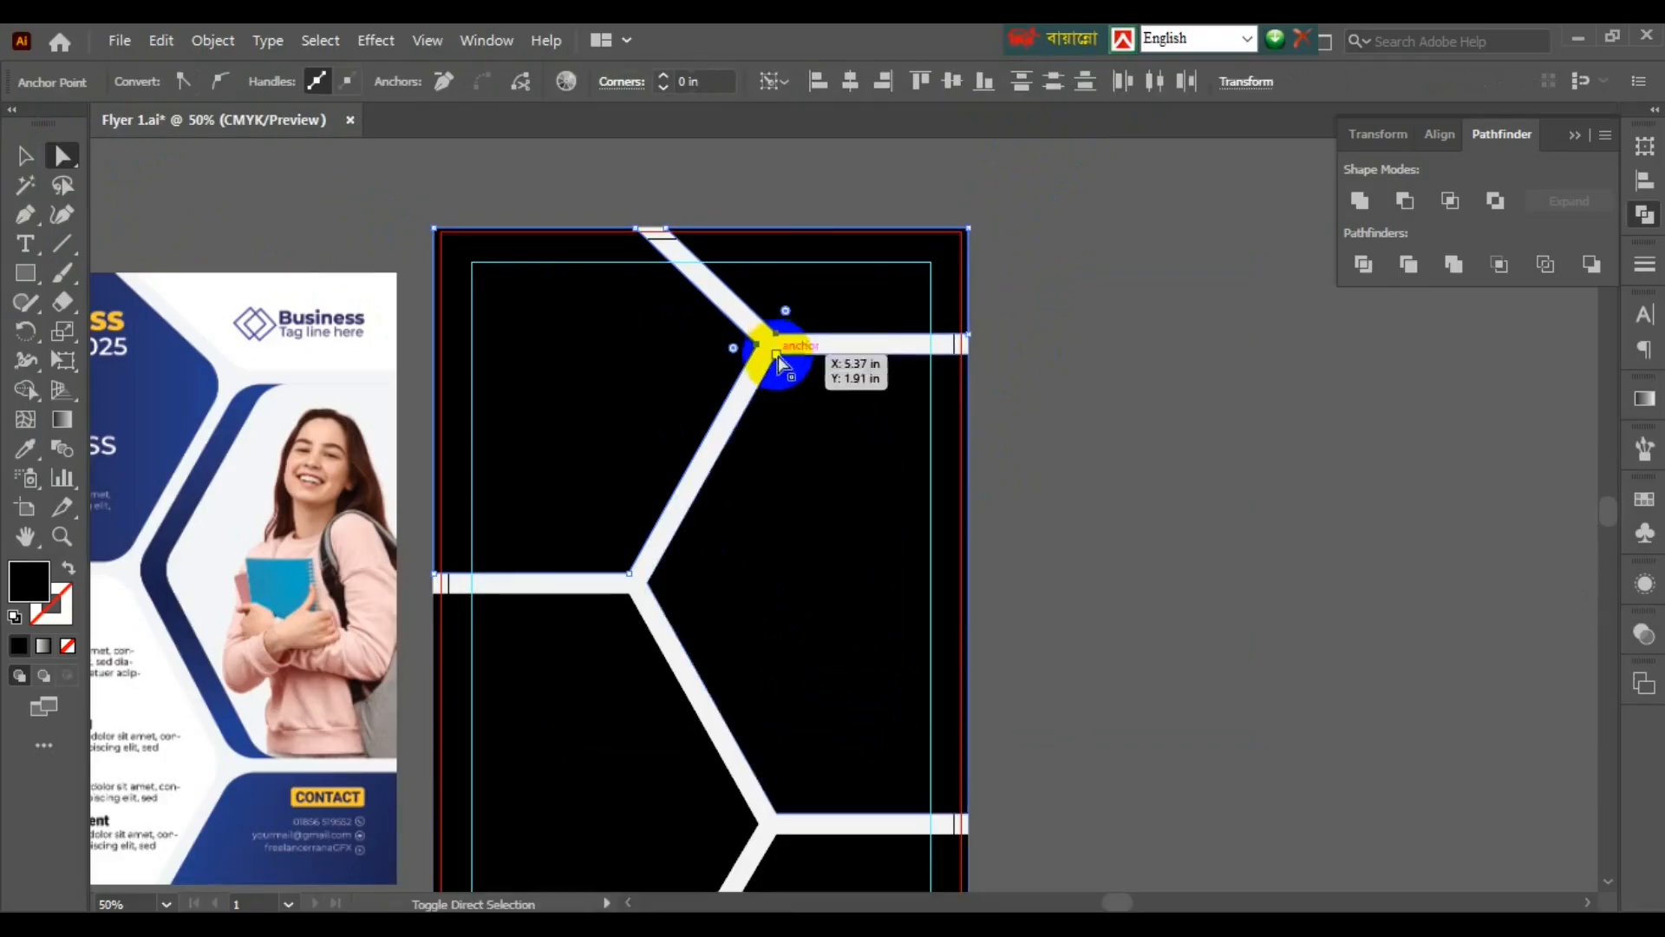
{"action": "left_click", "coordinate": [649, 583], "text": "shift"}
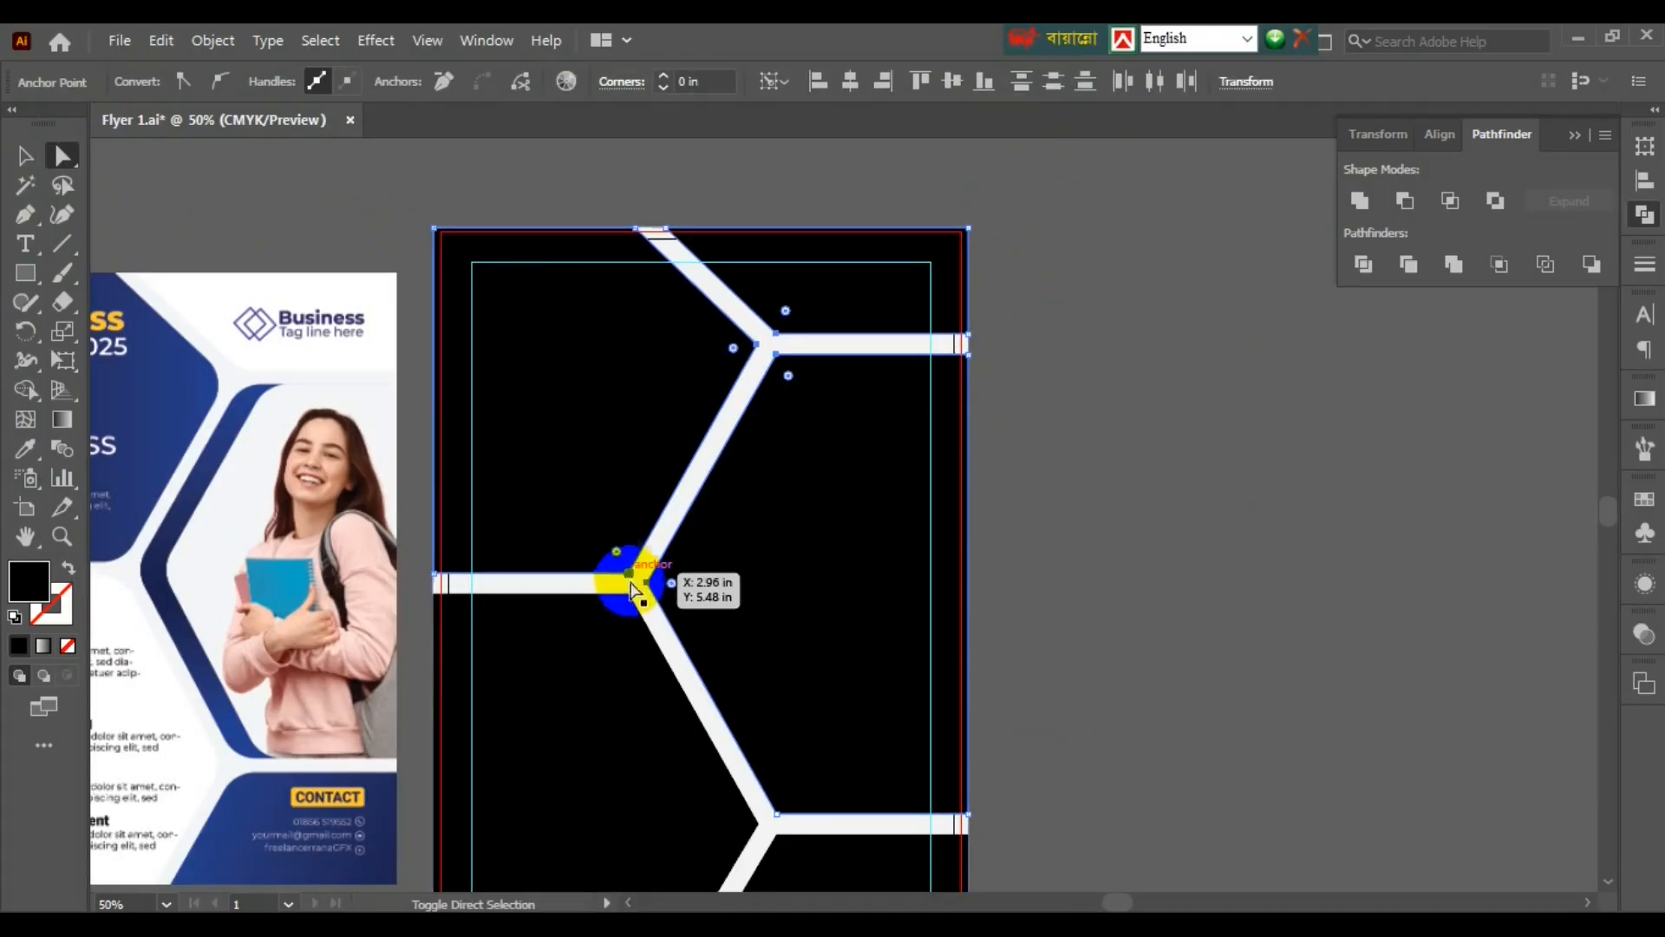
{"action": "scroll", "coordinate": [694, 676], "scroll_direction": "down", "scroll_amount": 1}
{"action": "left_click", "coordinate": [774, 767], "text": "shift"}
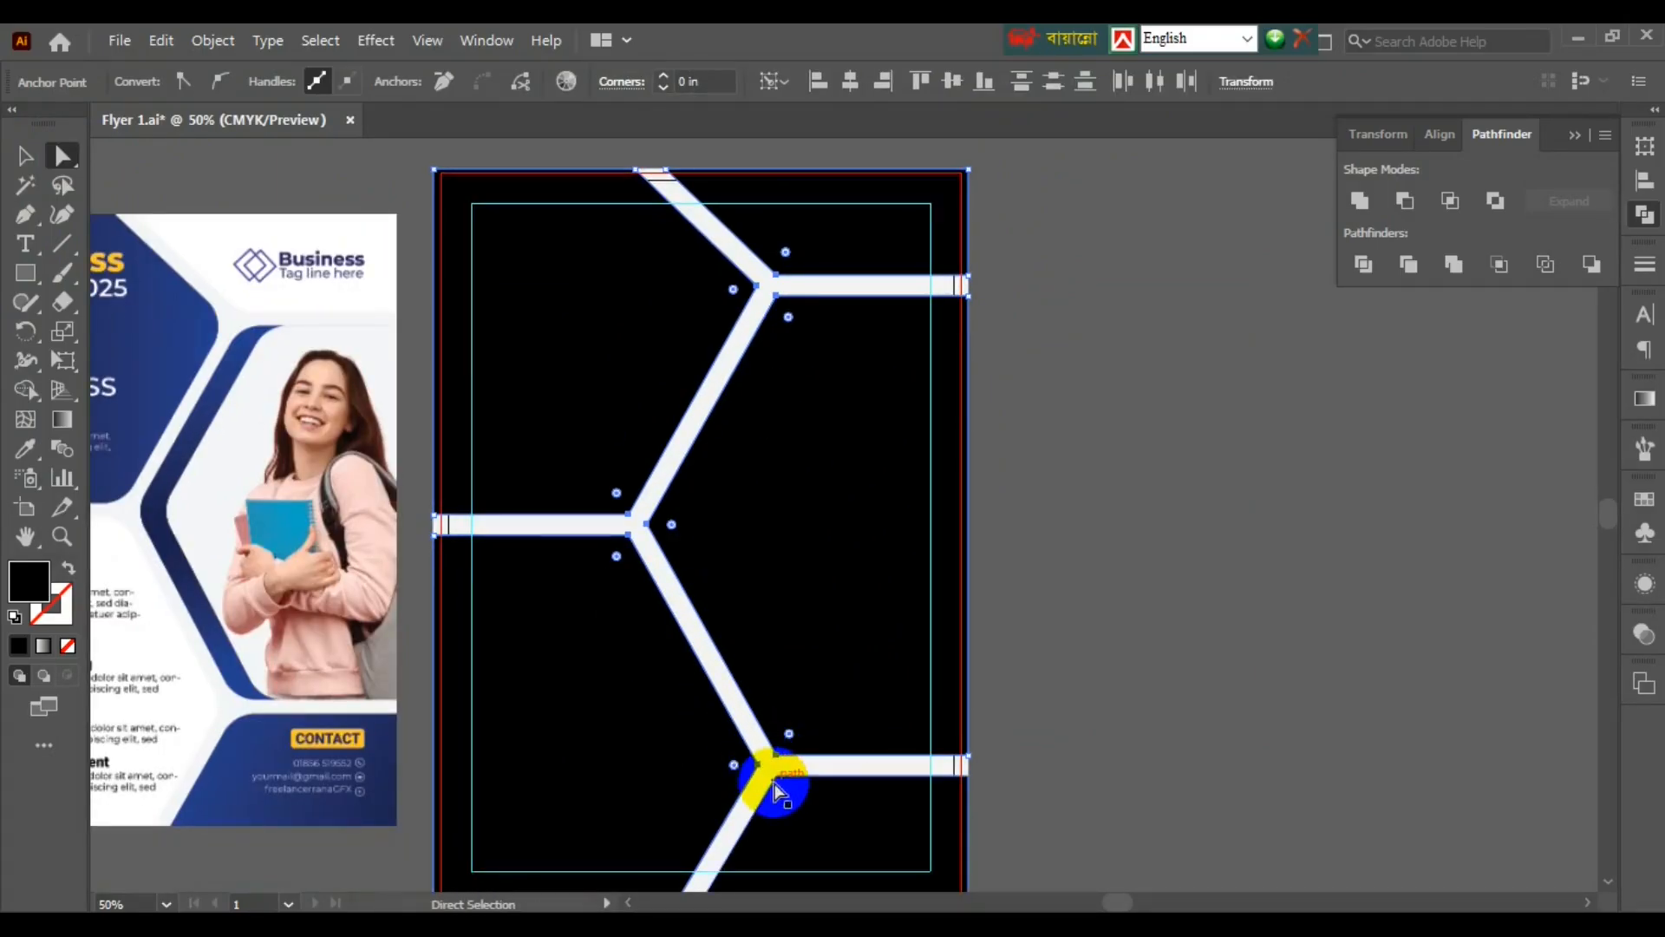
{"action": "scroll", "coordinate": [785, 703], "scroll_direction": "down", "scroll_amount": 2}
{"action": "scroll", "coordinate": [794, 627], "scroll_direction": "up", "scroll_amount": 3}
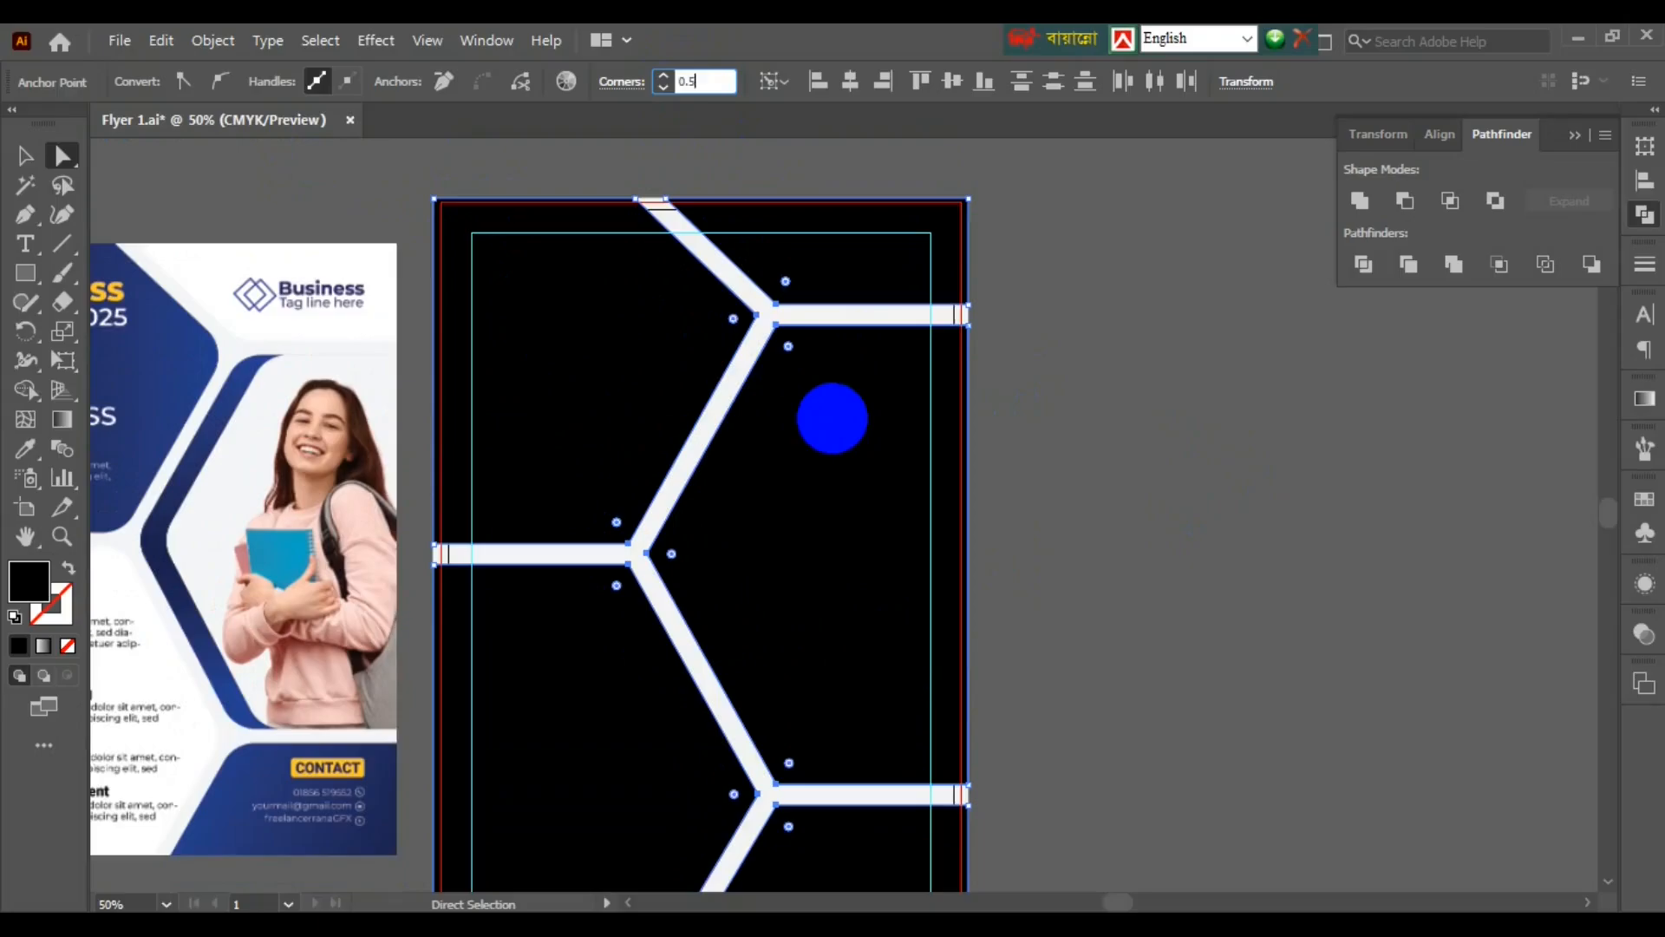
{"action": "key", "text": "Return"}
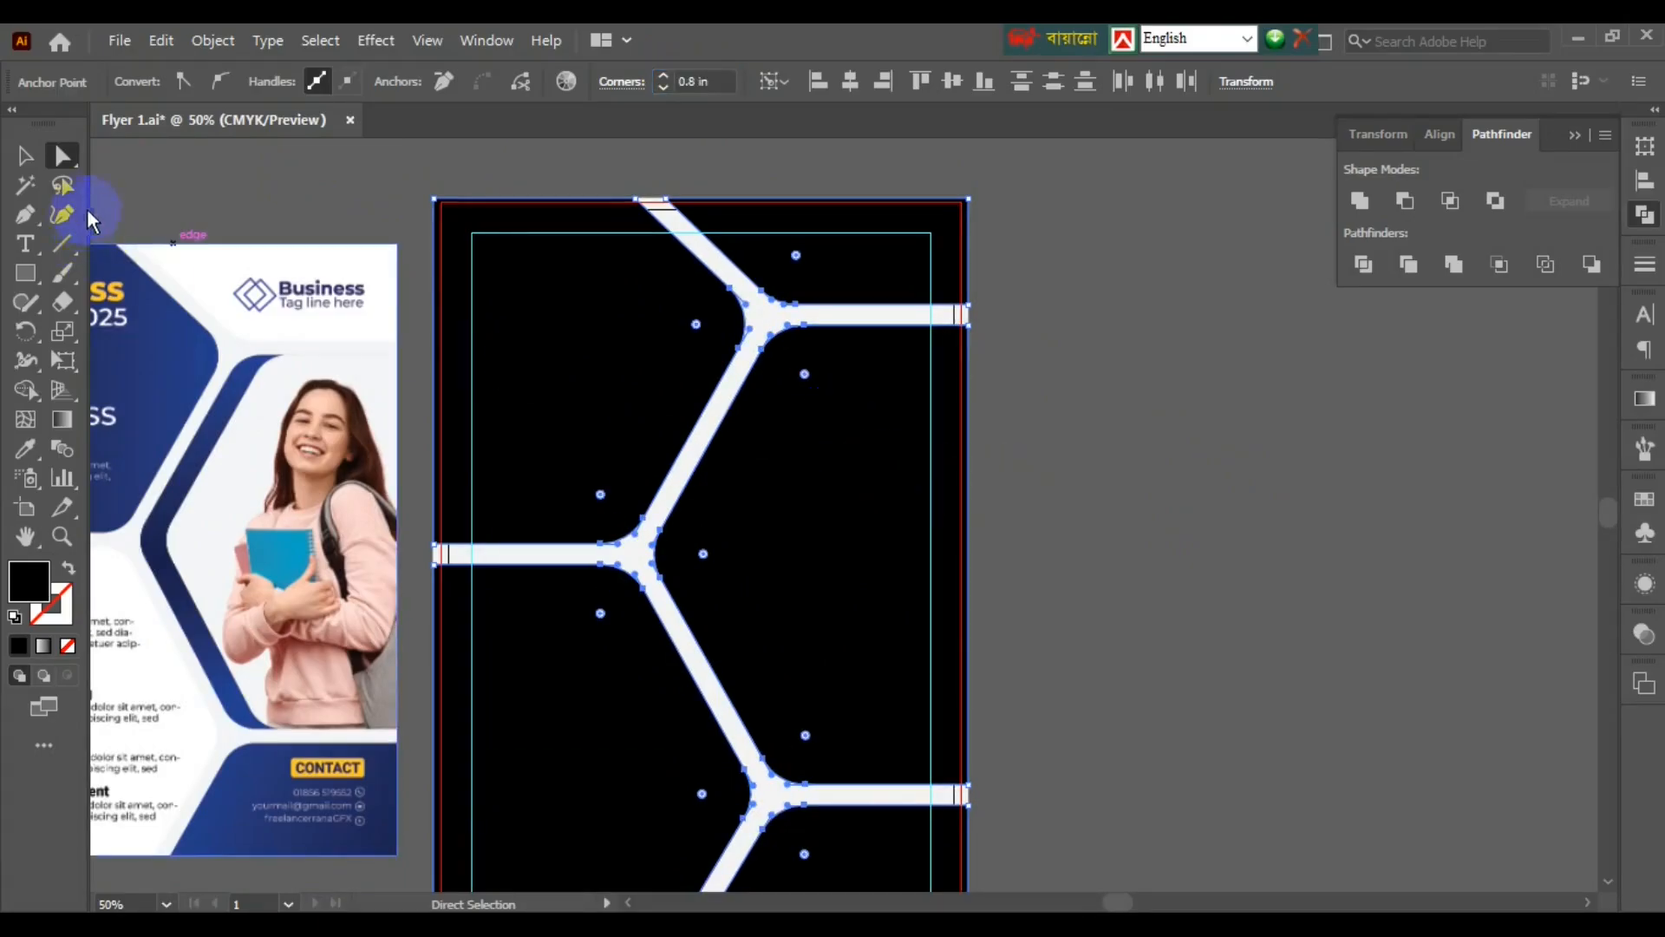
- Deselect the junction points and pan to bring the reference flyer into view
{"action": "left_click", "coordinate": [598, 334]}
{"action": "left_click", "coordinate": [898, 611]}
{"action": "key", "text": "v"}
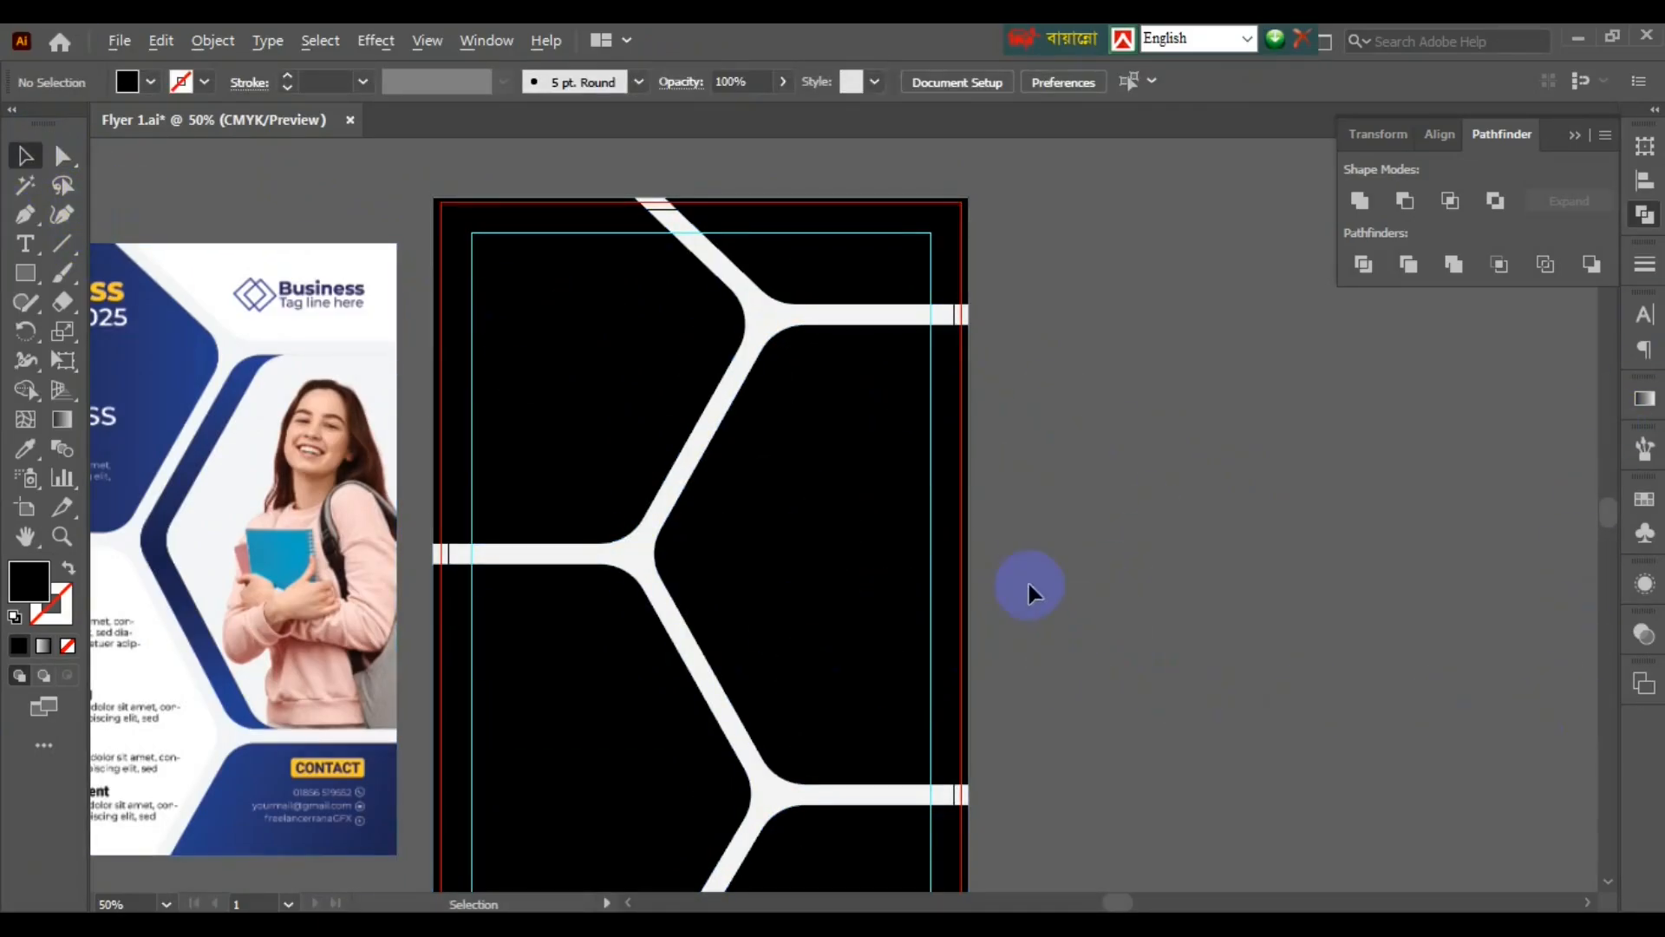
{"action": "left_click_drag", "start_coordinate": [1085, 570], "coordinate": [1307, 544]}
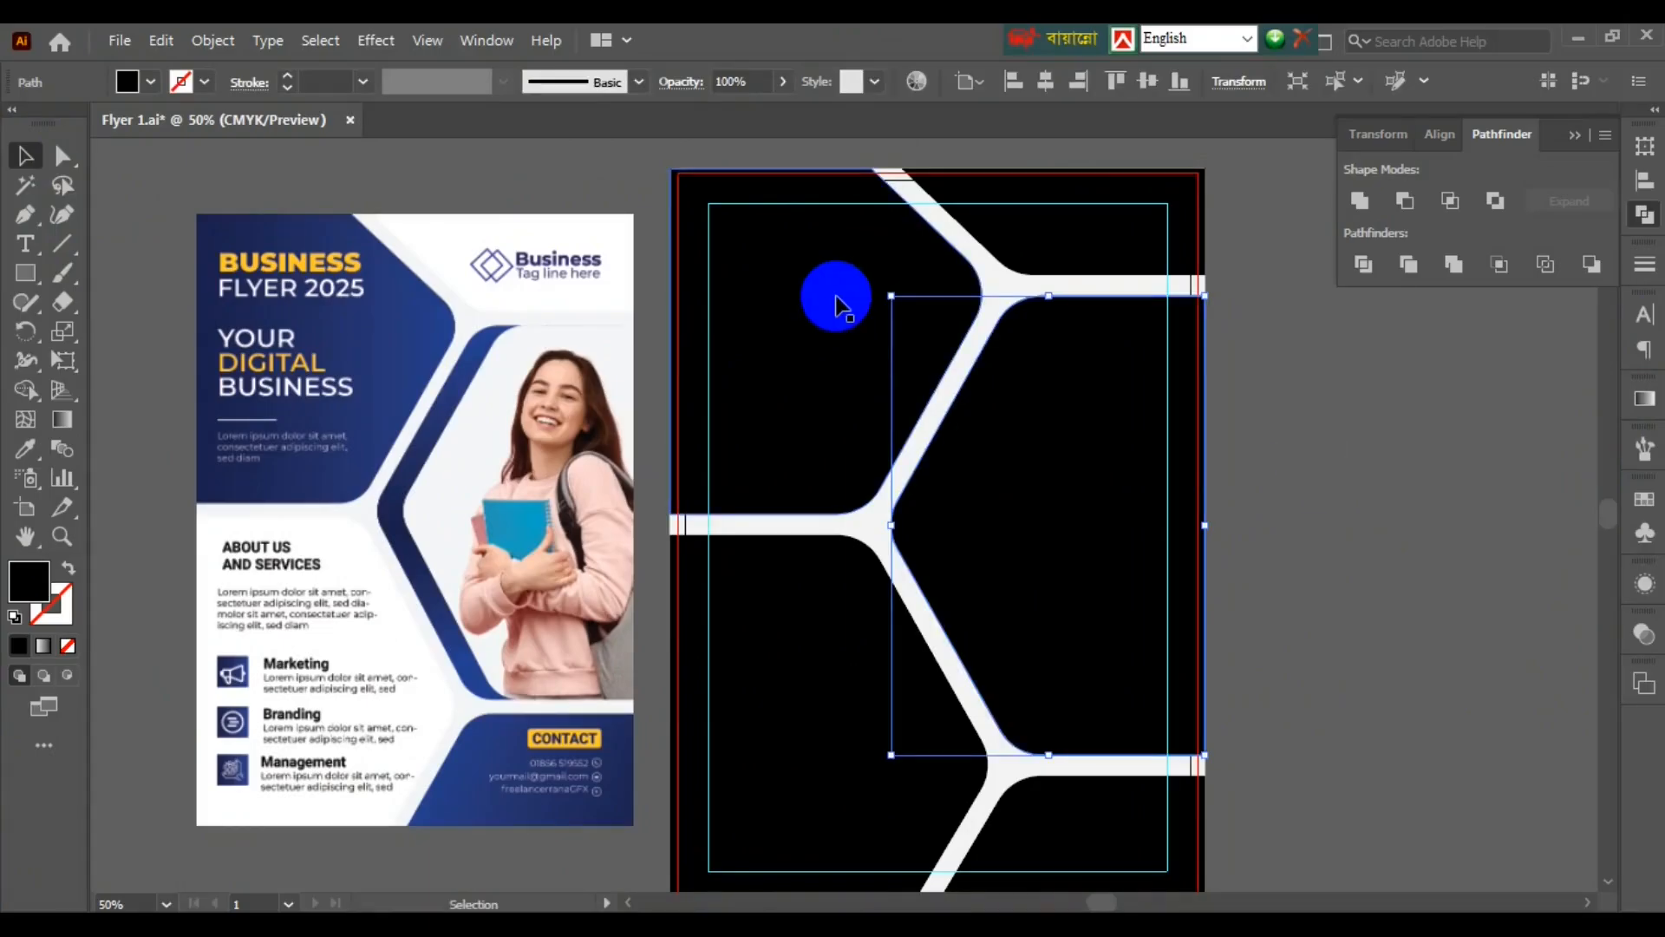
- Fill the top-right and lower-left pieces with white
{"action": "left_click", "coordinate": [1160, 186]}
{"action": "left_click", "coordinate": [151, 82]}
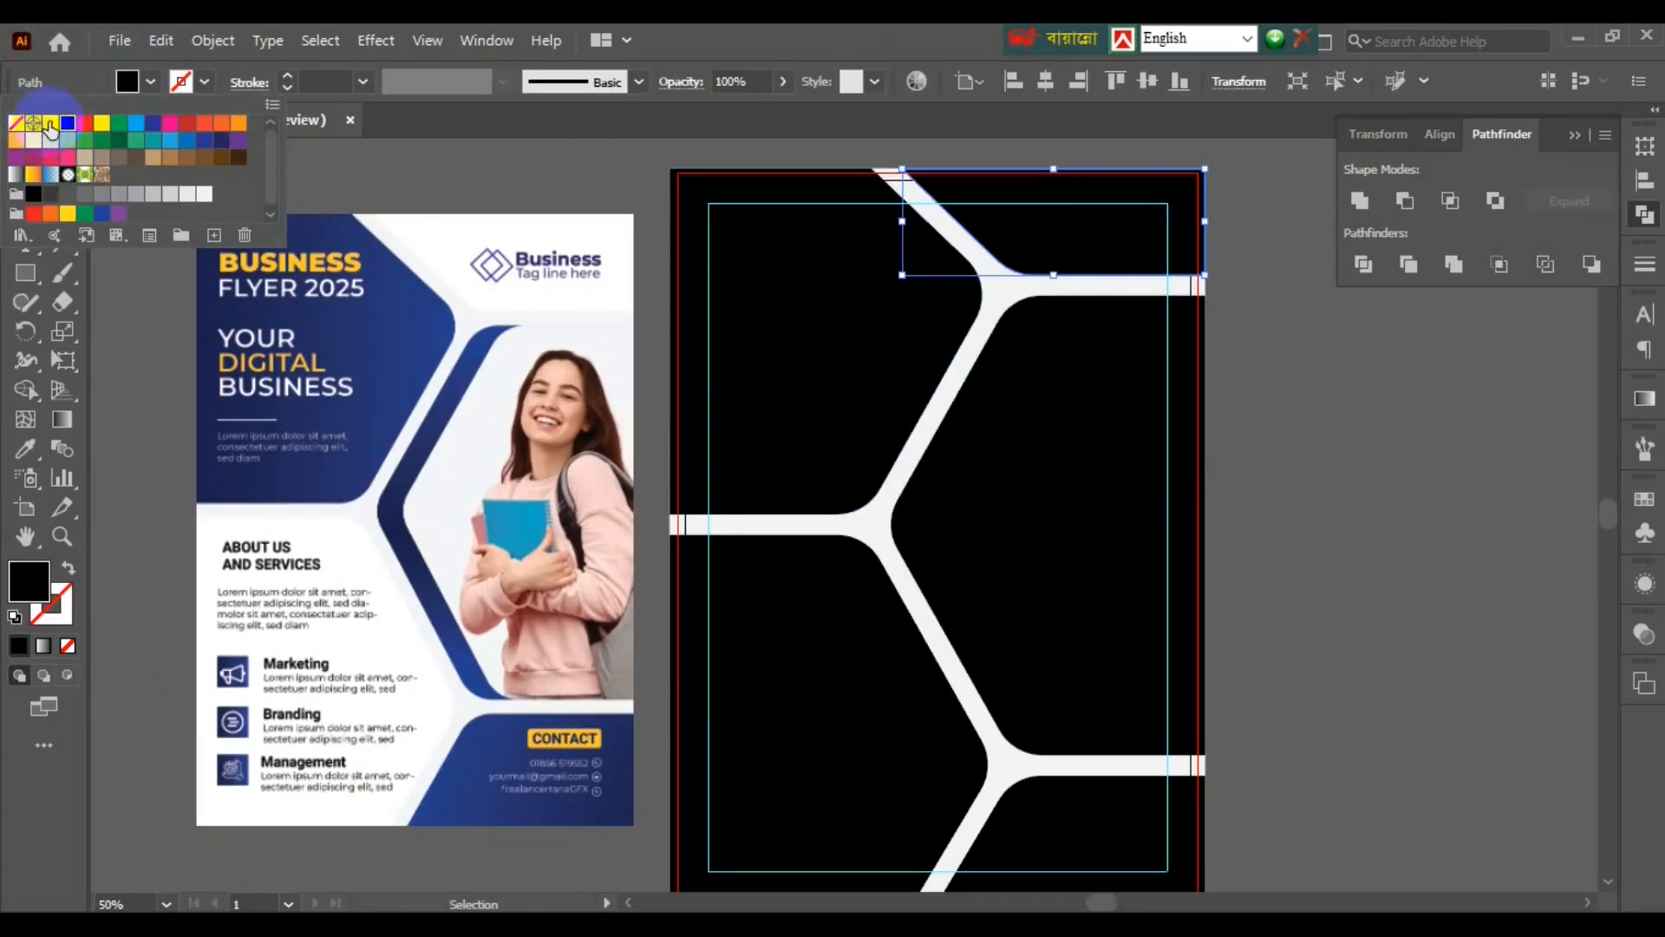
{"action": "left_click", "coordinate": [50, 126]}
{"action": "left_click", "coordinate": [863, 770]}
{"action": "left_click", "coordinate": [151, 82]}
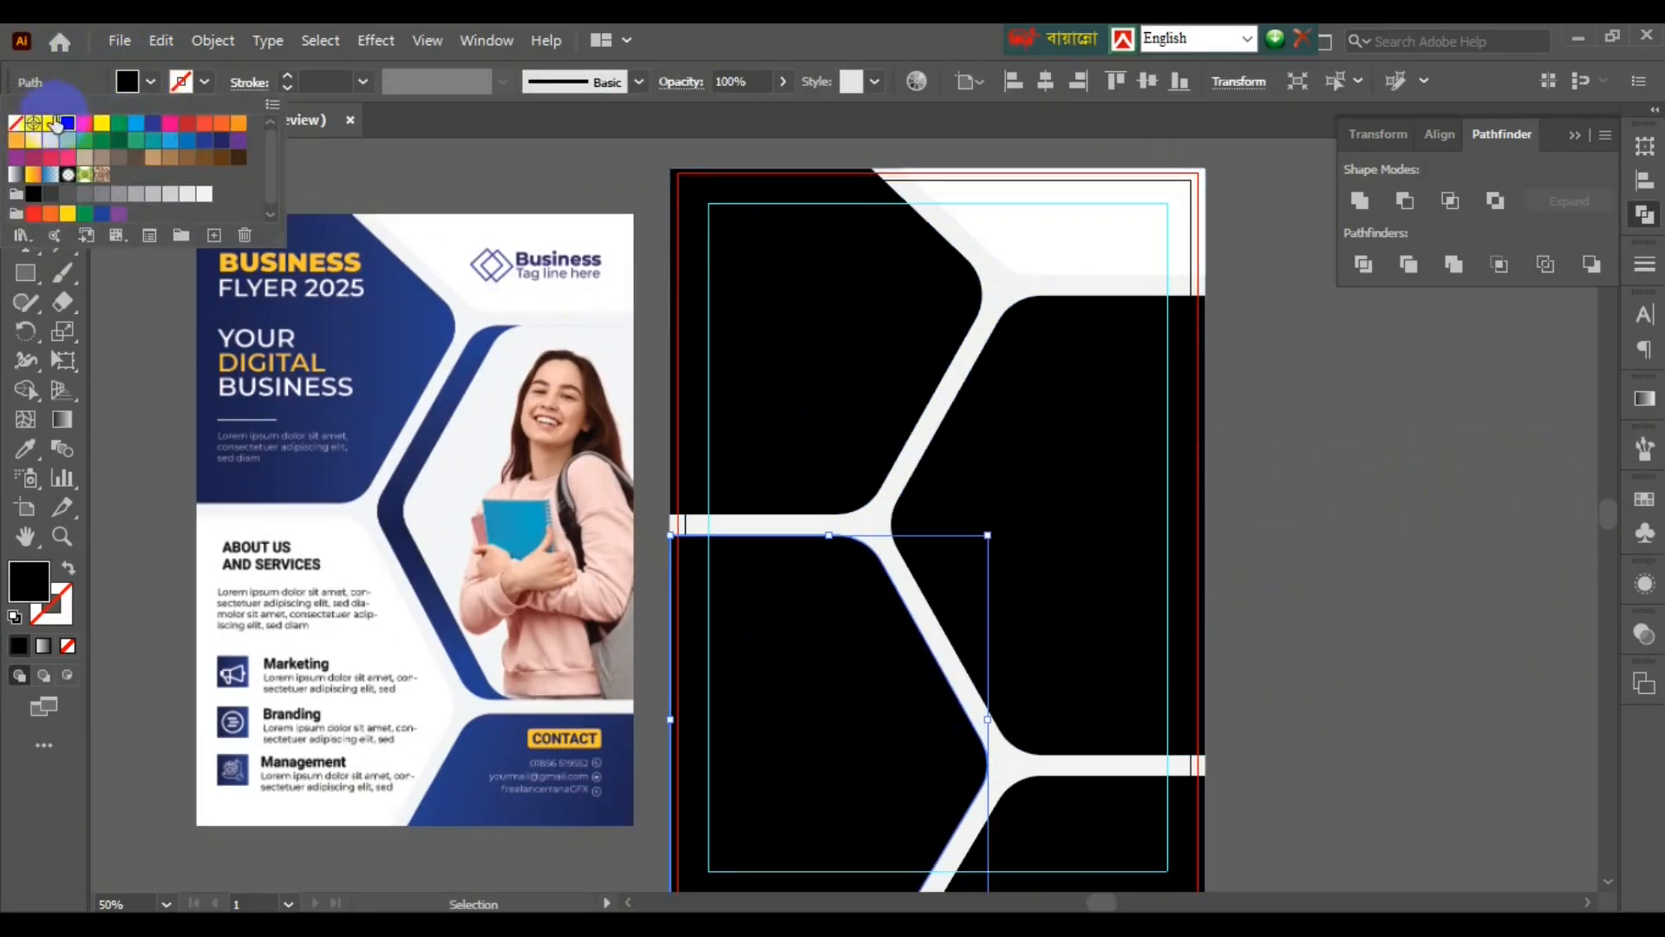
{"action": "left_click", "coordinate": [56, 127]}
{"action": "left_click", "coordinate": [1207, 463]}
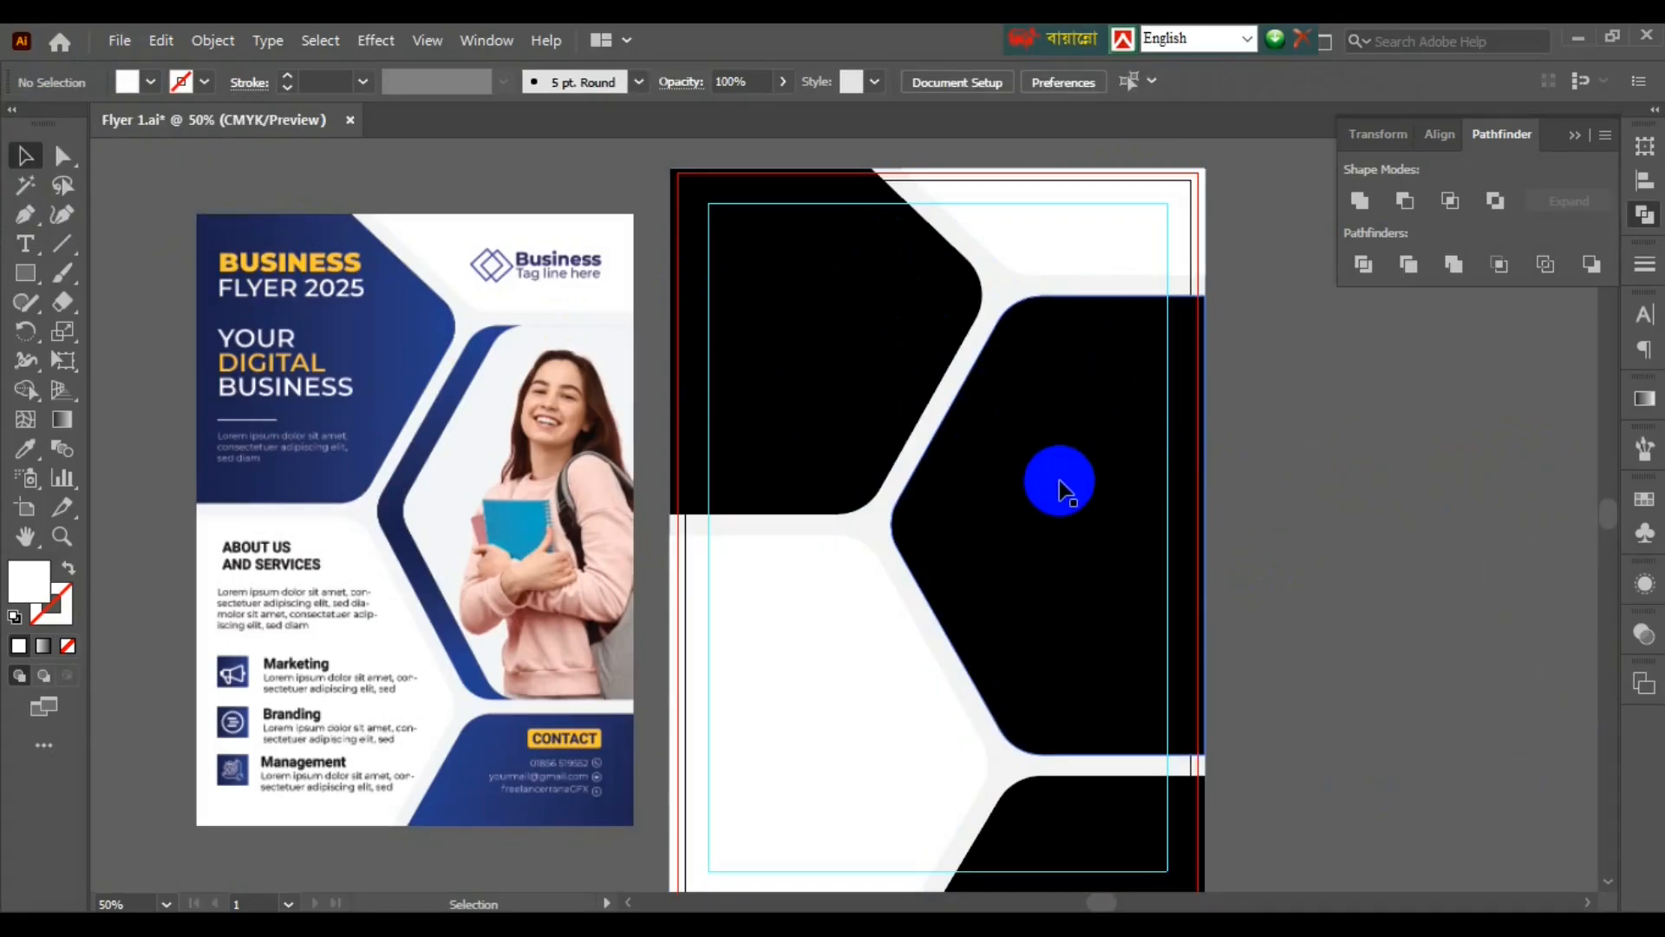
- Fill the middle-right, top-left and bottom pieces with navy
{"action": "left_click", "coordinate": [1059, 480]}
{"action": "left_click", "coordinate": [152, 82]}
{"action": "left_click", "coordinate": [217, 143]}
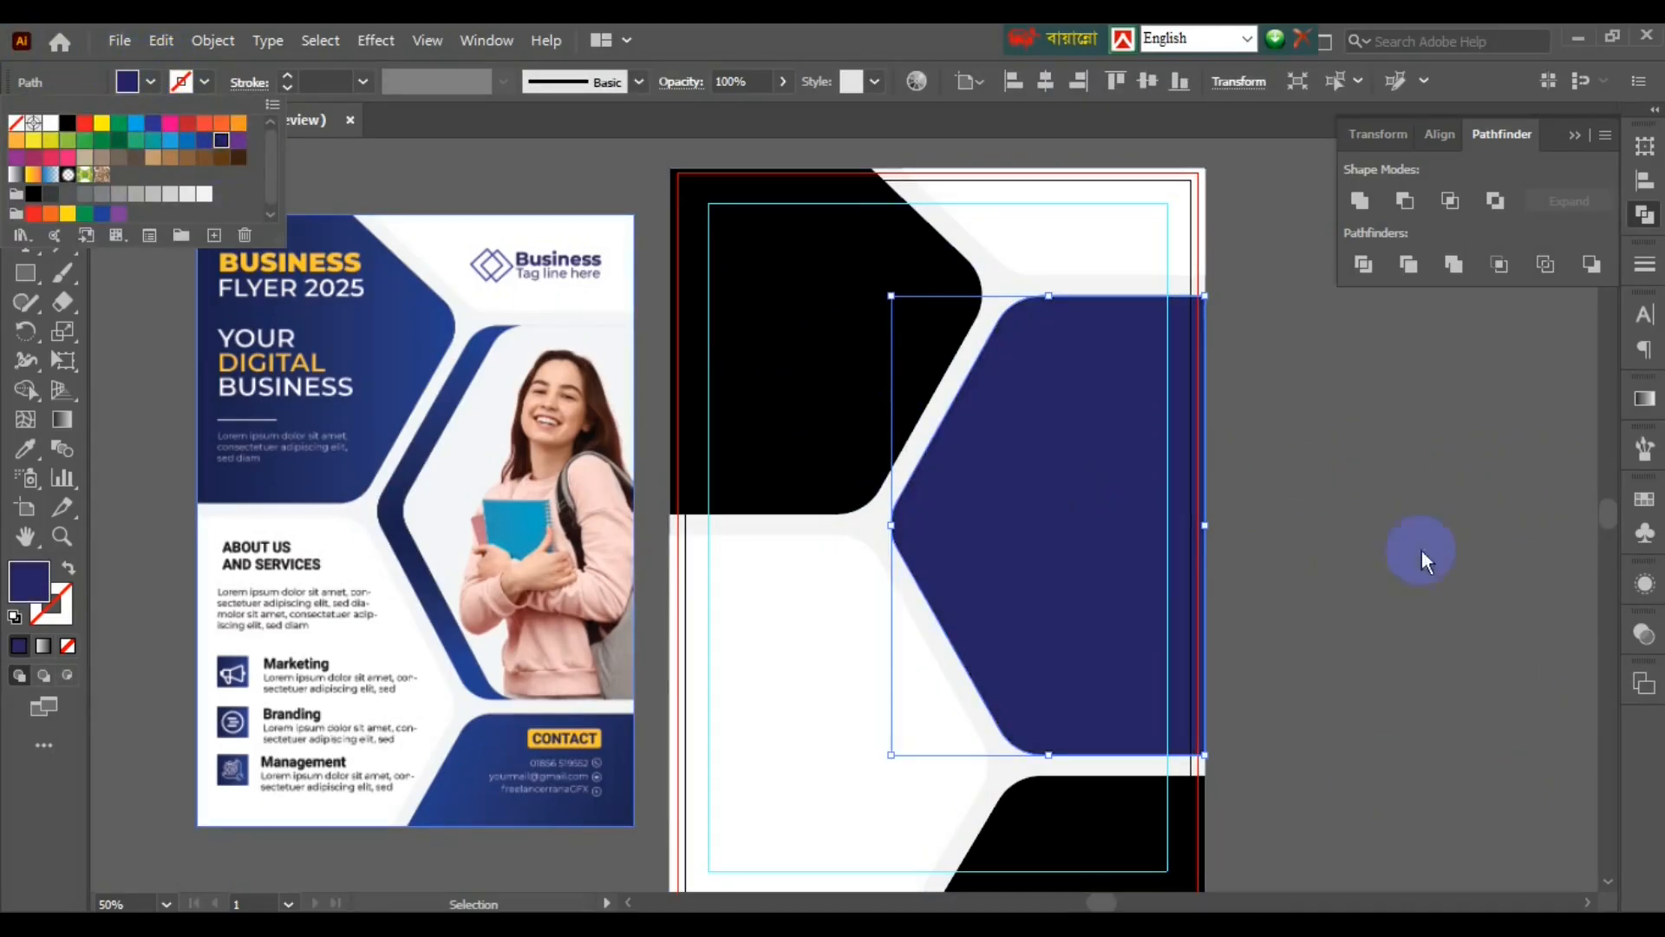
{"action": "left_click", "coordinate": [1294, 490]}
{"action": "left_click", "coordinate": [783, 401]}
{"action": "left_click", "coordinate": [139, 85]}
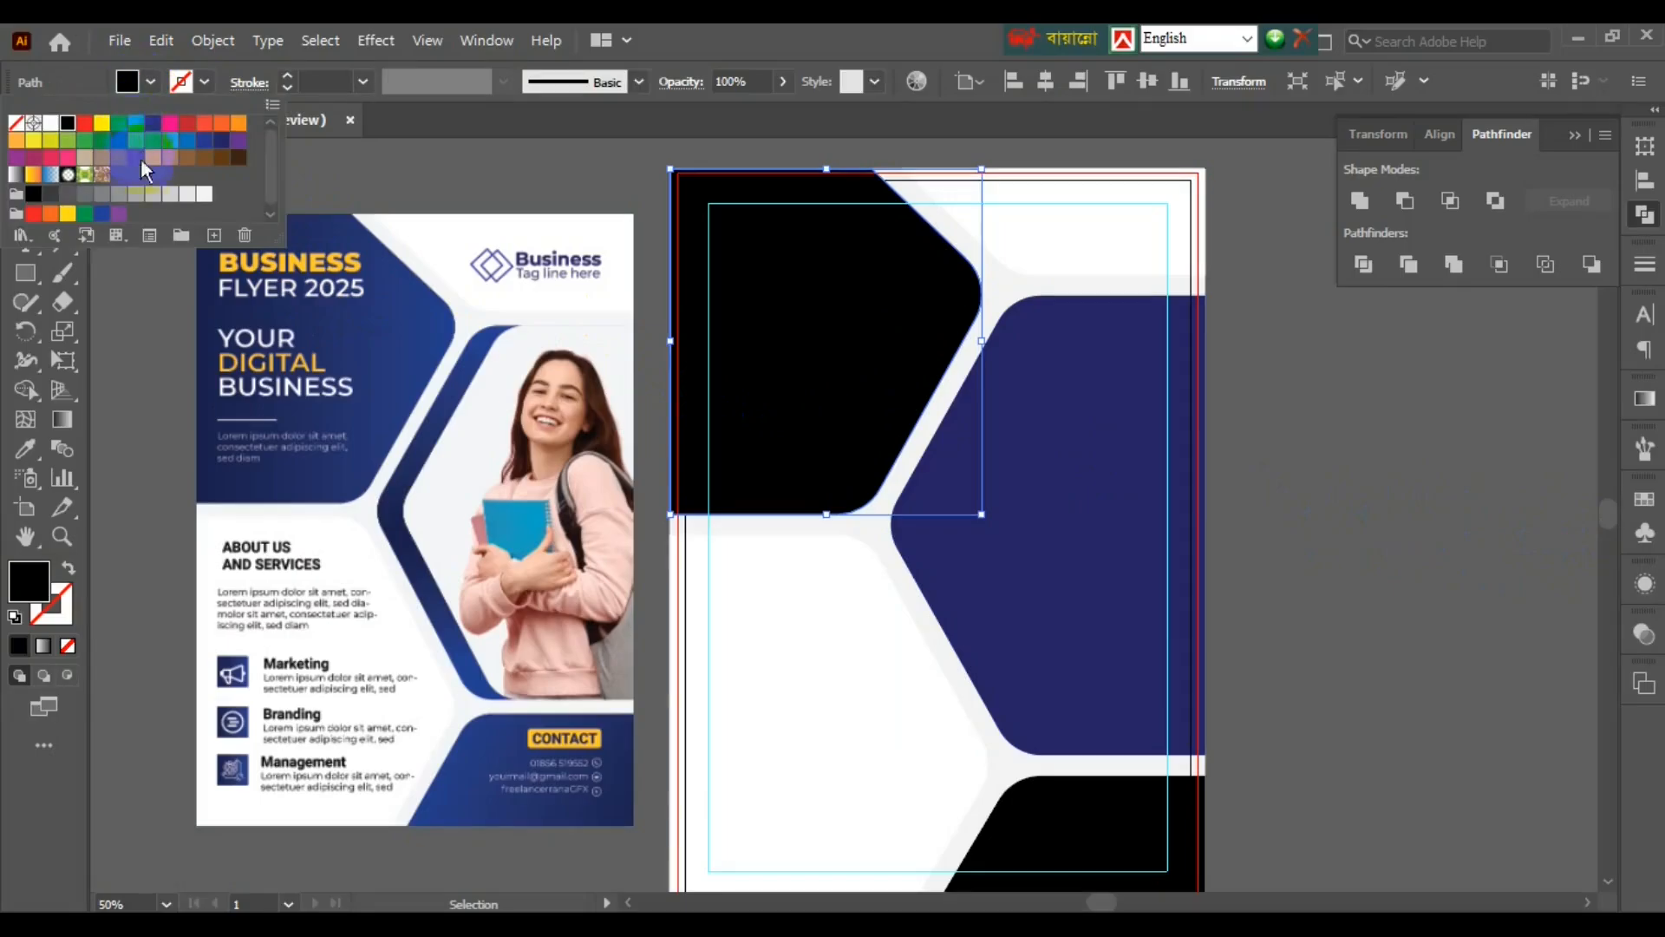
{"action": "left_click", "coordinate": [227, 151]}
{"action": "left_click", "coordinate": [1356, 531]}
{"action": "left_click", "coordinate": [1092, 862]}
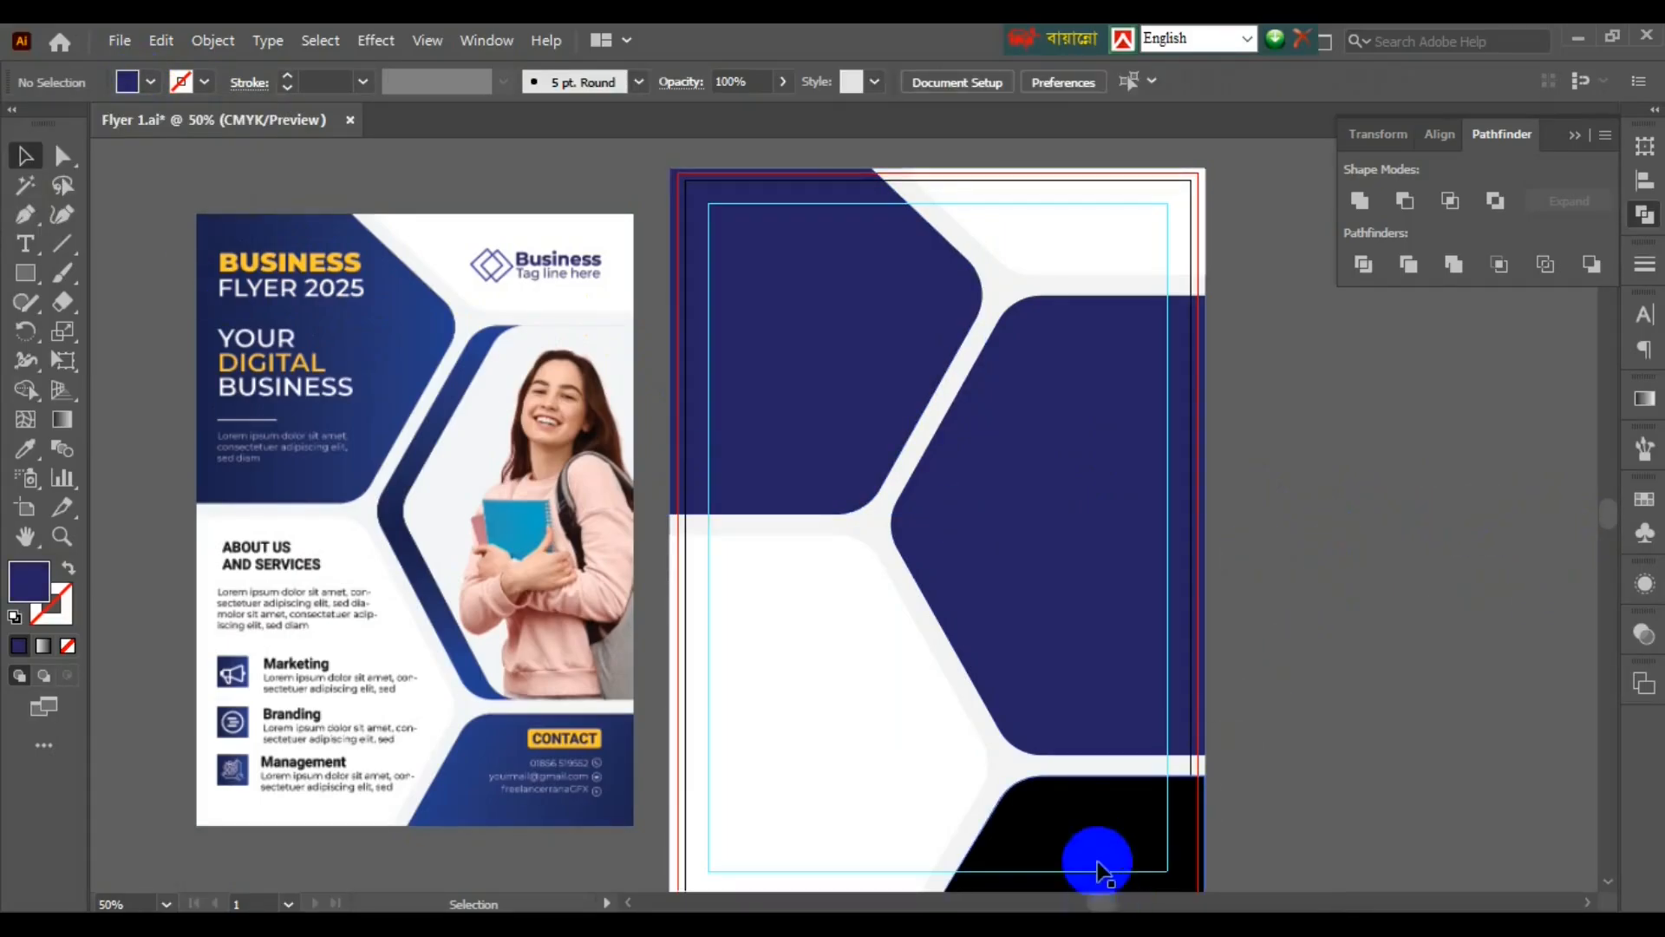
{"action": "left_click", "coordinate": [1318, 483]}
- Give the navy pieces a gradient, sampling the reference flyer's navy into its dark stop
{"action": "left_click", "coordinate": [1097, 810]}
{"action": "left_click", "coordinate": [824, 364], "text": "shift"}
{"action": "left_click", "coordinate": [996, 476], "text": "shift"}
{"action": "key", "text": "g"}
{"action": "left_click", "coordinate": [1361, 632]}
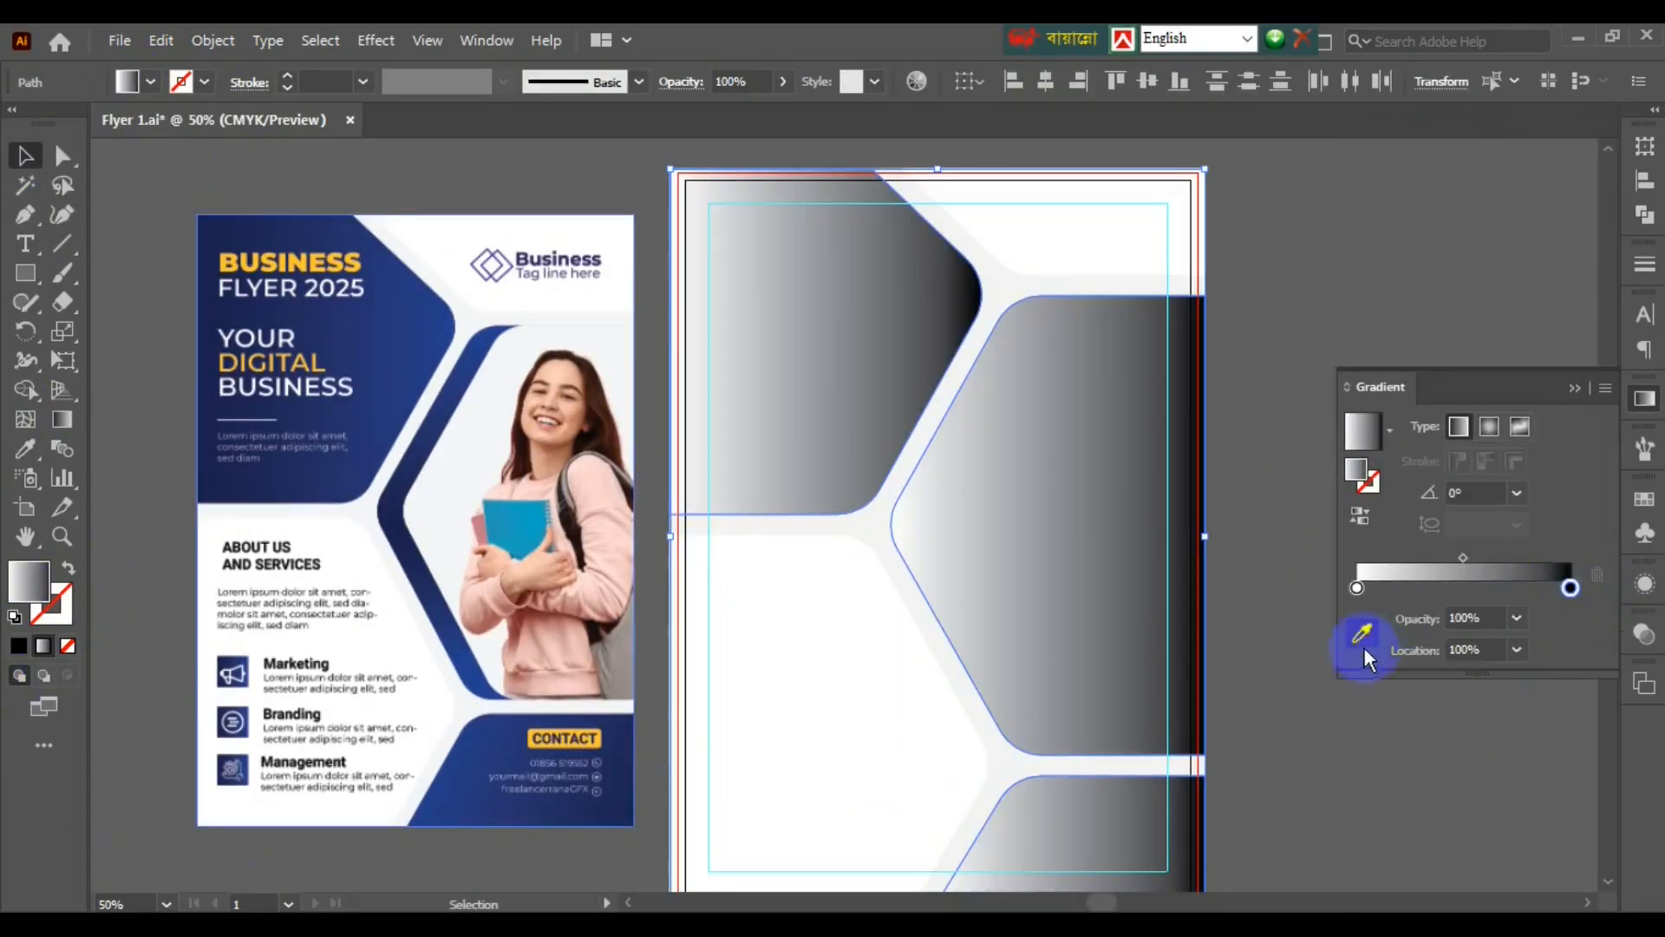
{"action": "left_click", "coordinate": [419, 334]}
{"action": "left_click", "coordinate": [24, 156]}
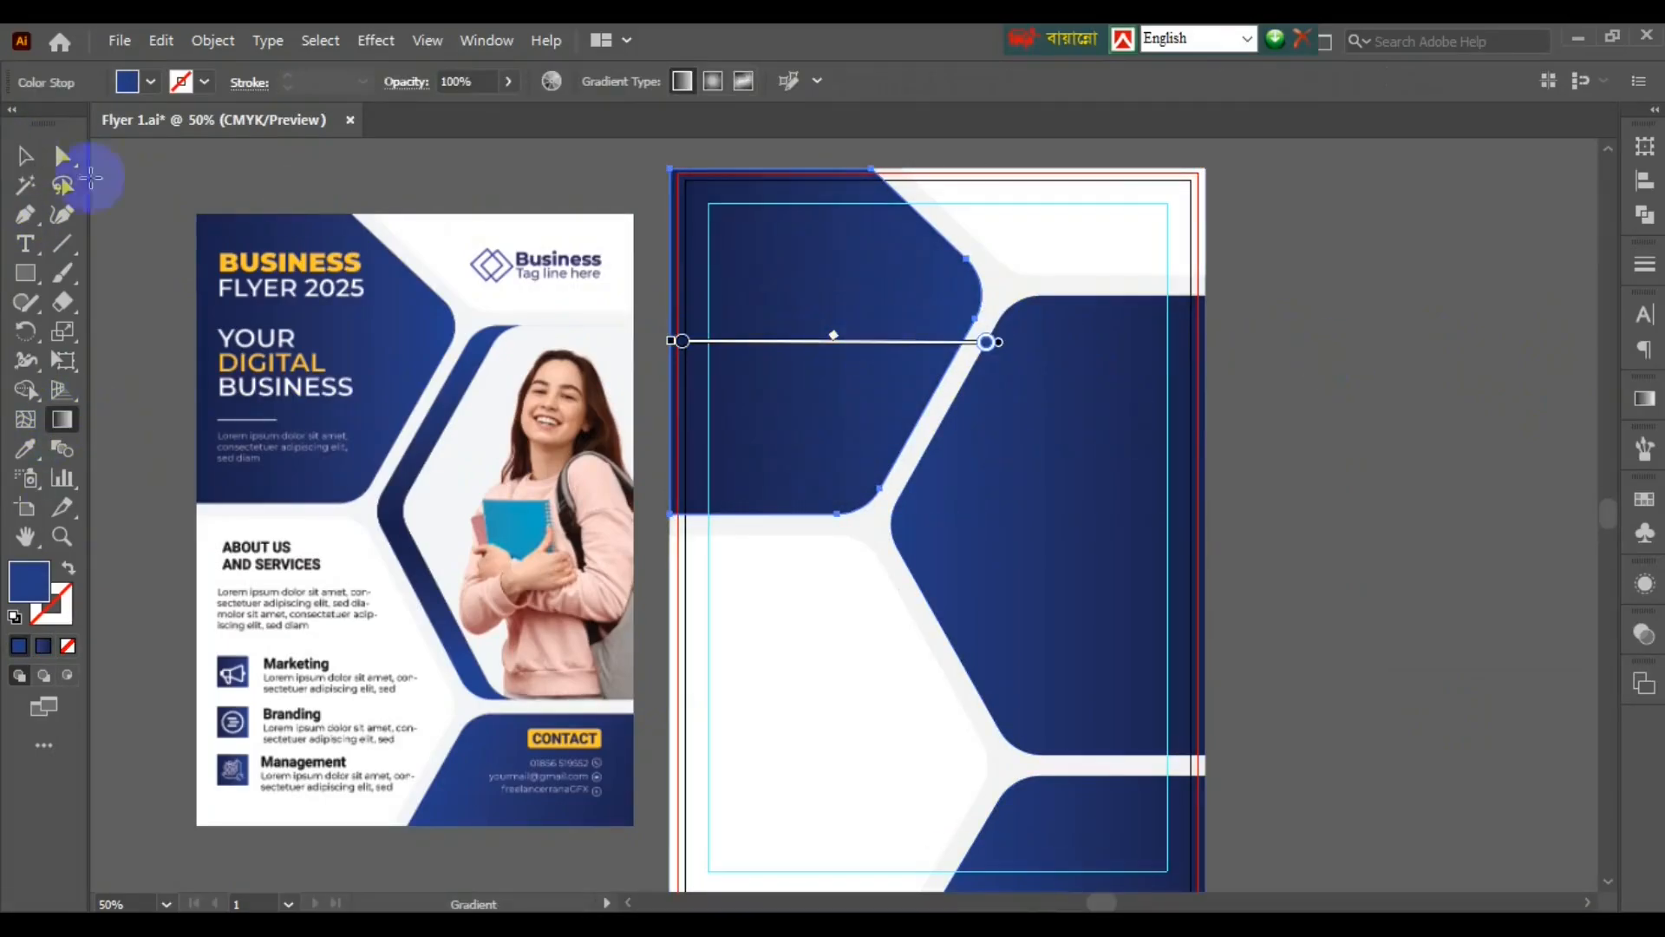
{"action": "scroll", "coordinate": [1152, 818], "scroll_direction": "down", "scroll_amount": 2}
{"action": "scroll", "coordinate": [1057, 602], "scroll_direction": "up", "scroll_amount": 3}
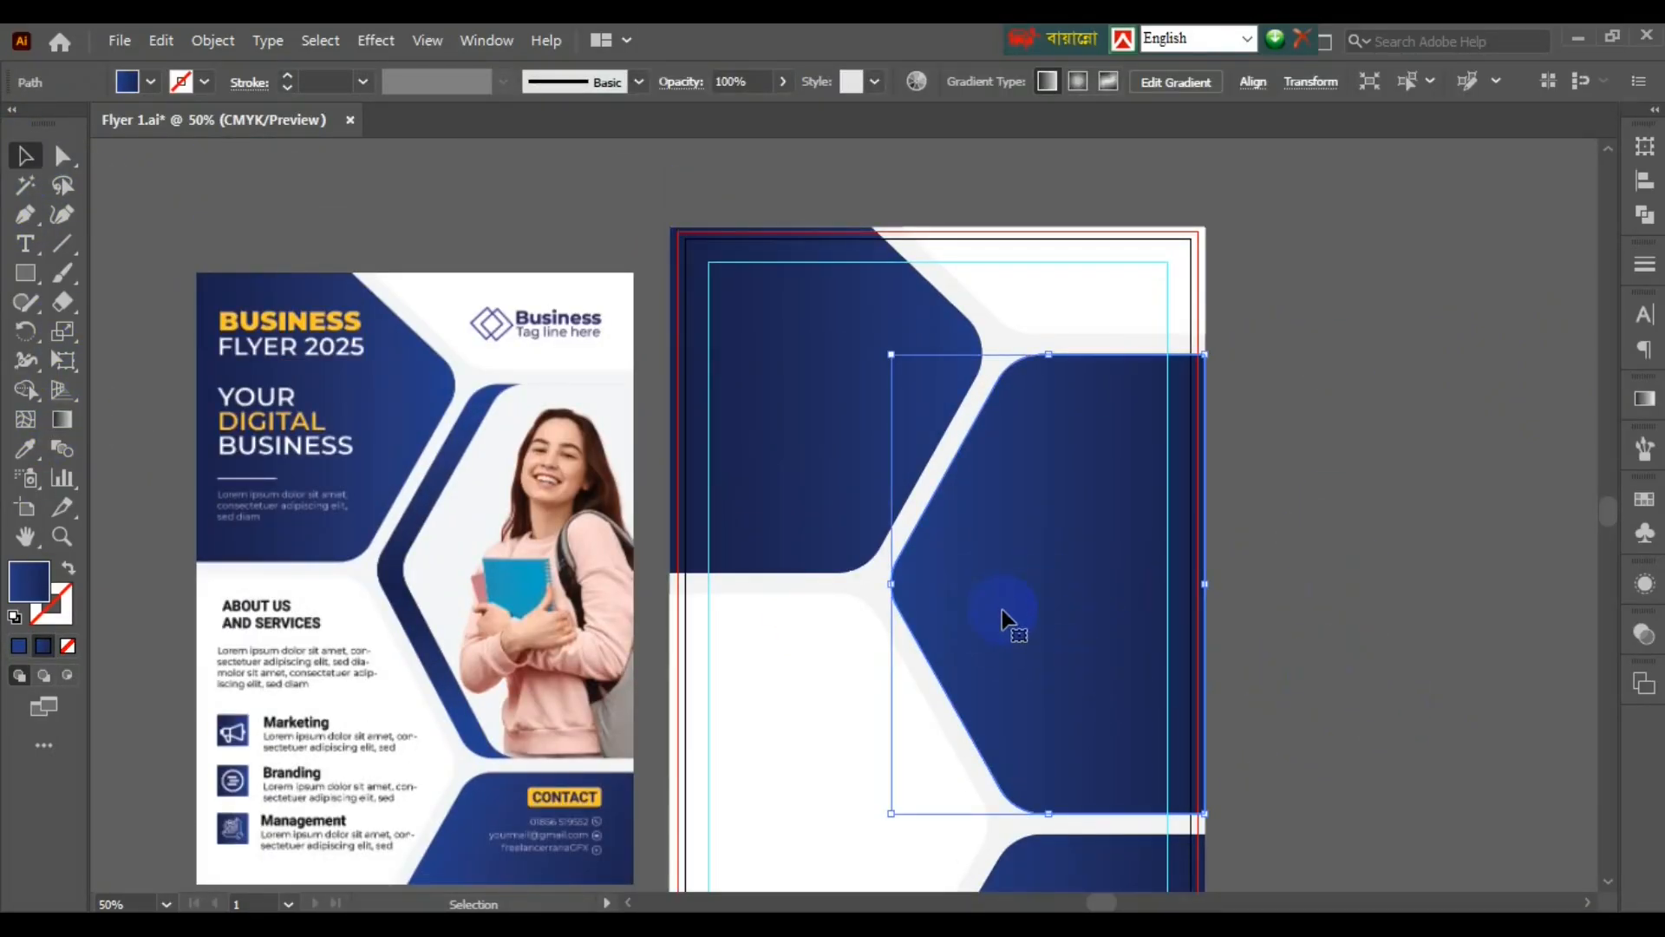
- Duplicate the middle piece slightly right and recolour the copy light grey, leaving a navy edge
{"action": "left_click_drag", "start_coordinate": [1004, 618], "coordinate": [1030, 618]}
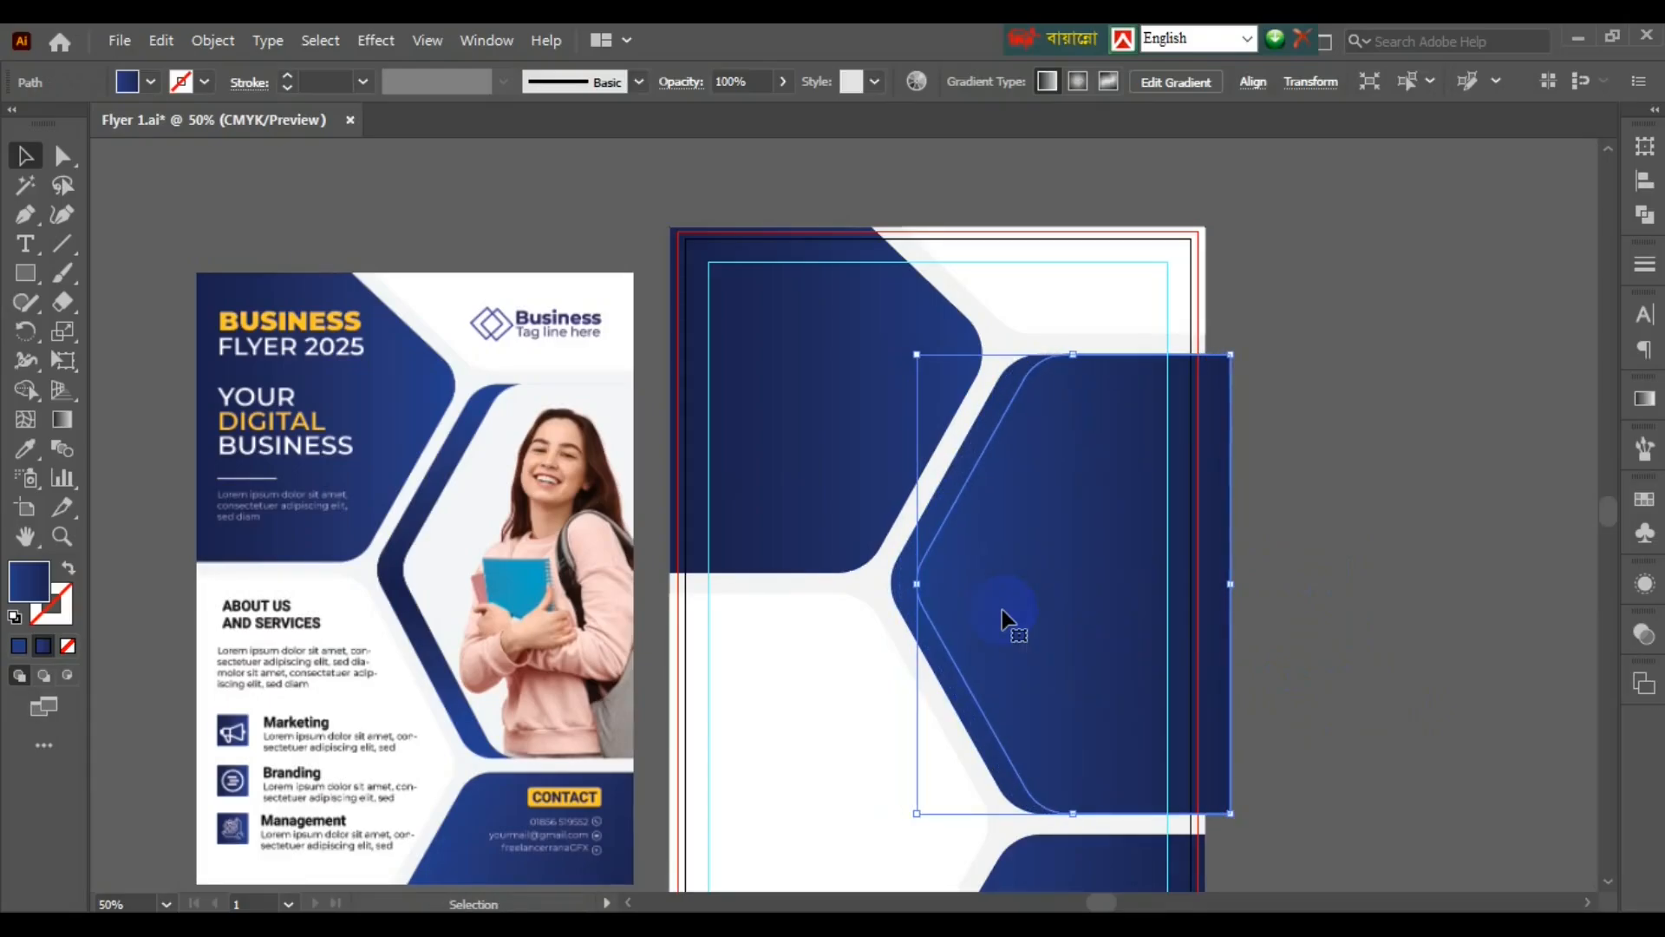
{"action": "left_click", "coordinate": [150, 82]}
{"action": "left_click", "coordinate": [50, 123]}
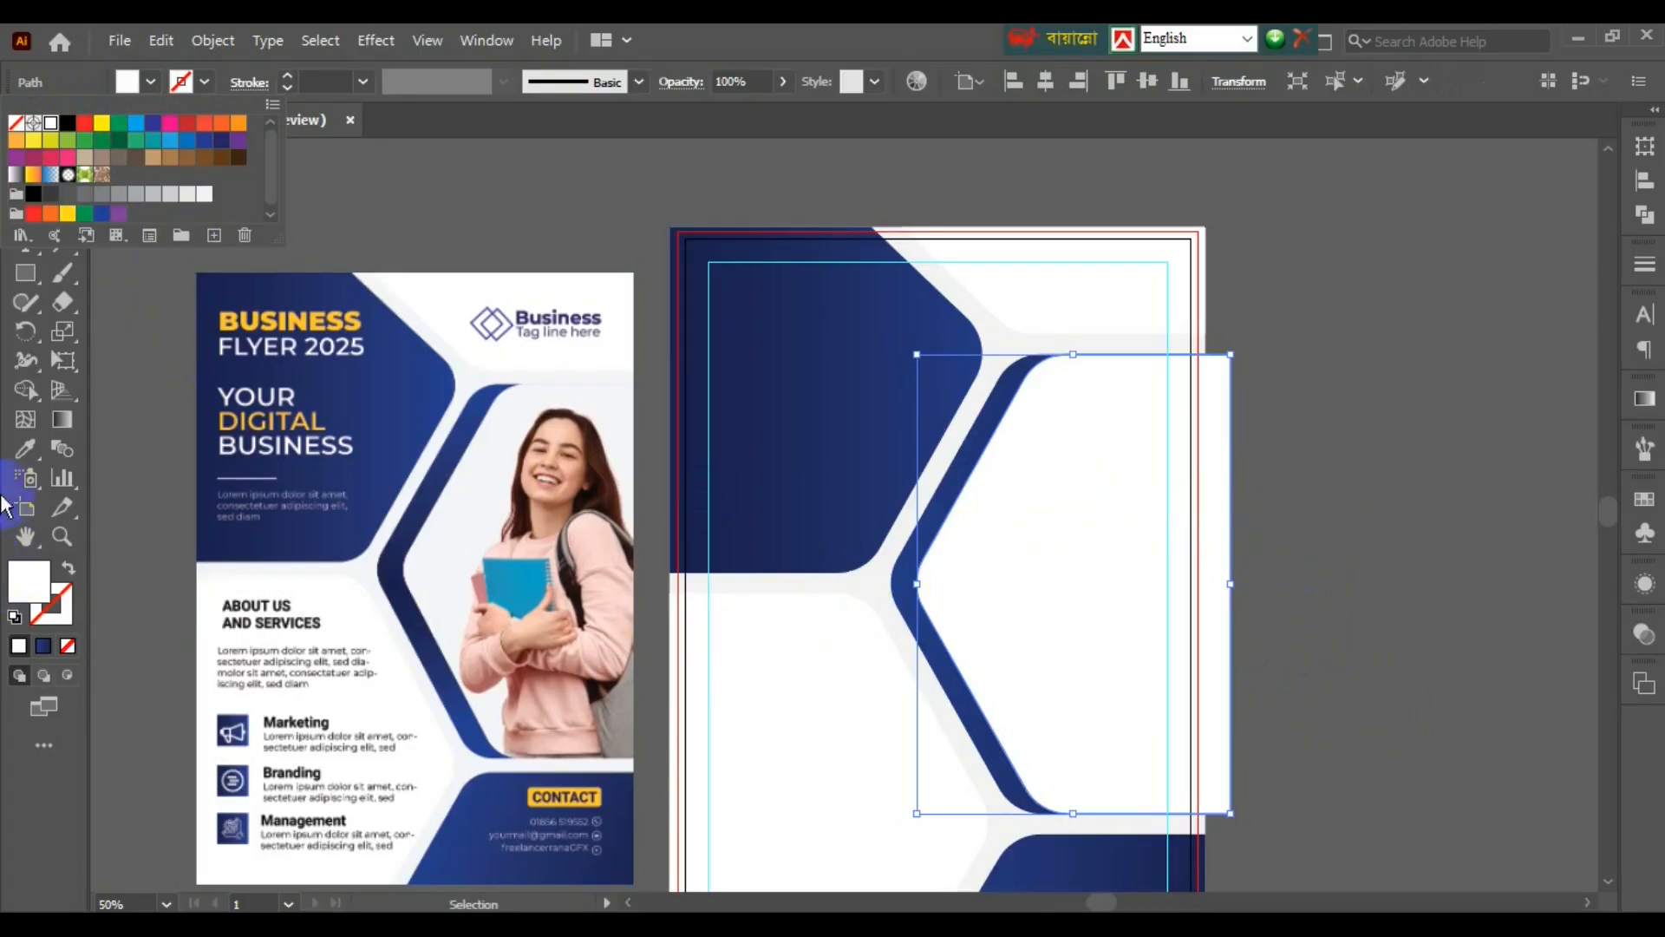
{"action": "double_click", "coordinate": [25, 448]}
{"action": "left_click", "coordinate": [1074, 748]}
{"action": "left_click", "coordinate": [877, 578]}
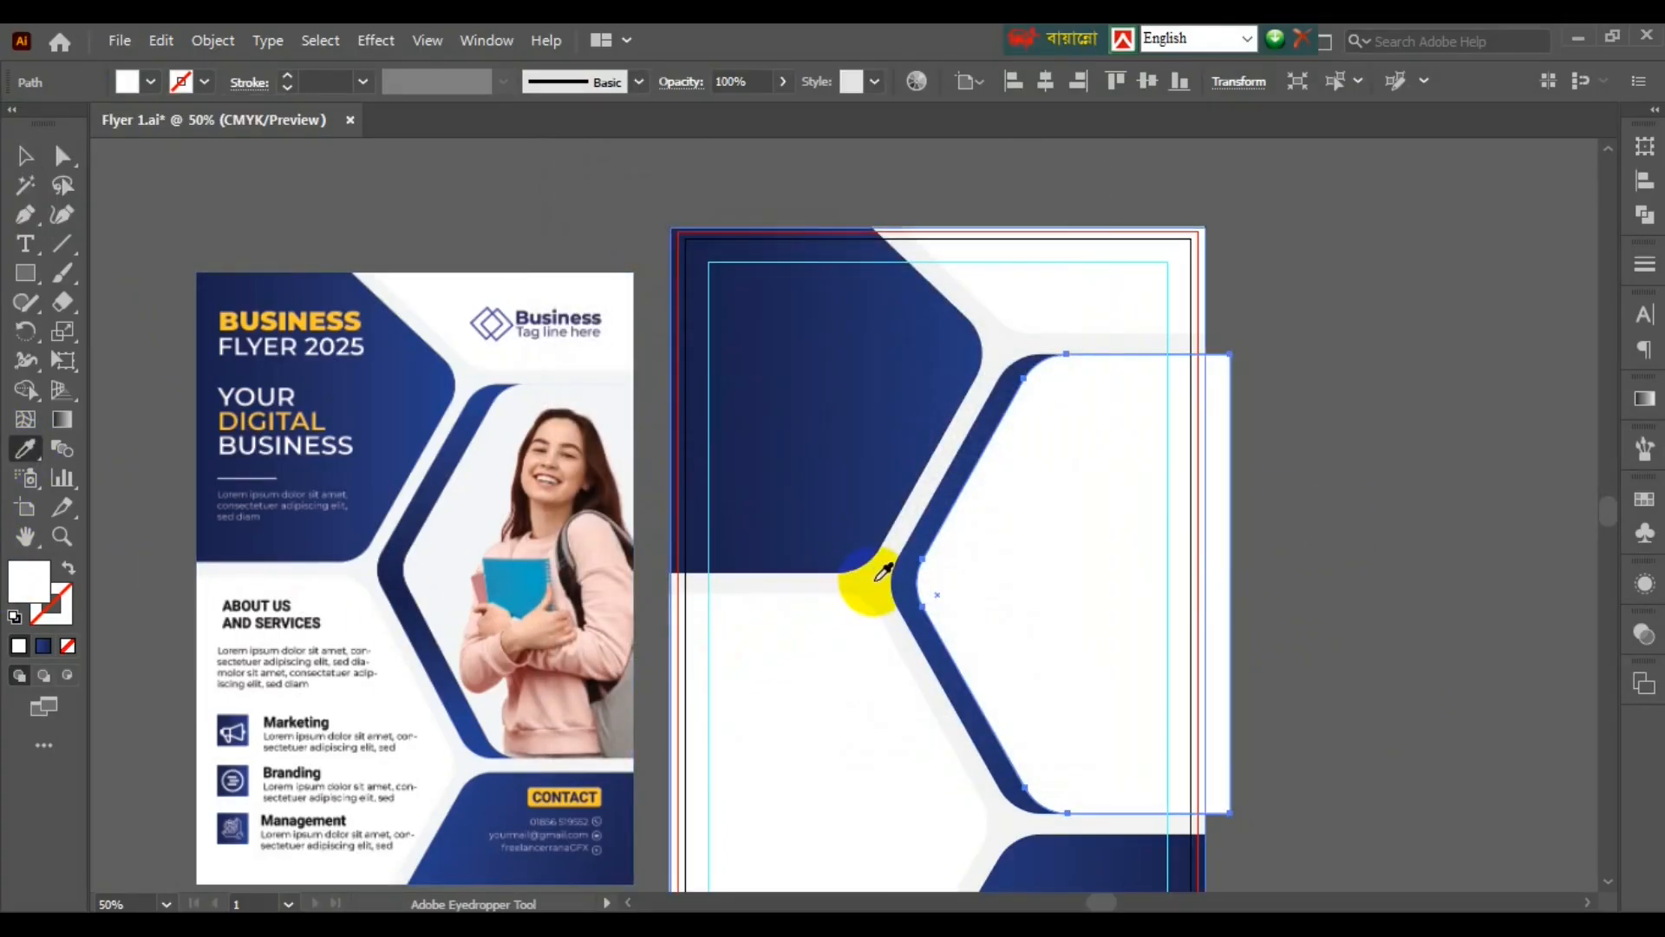
{"action": "key", "text": "v"}
{"action": "left_click", "coordinate": [1334, 503]}
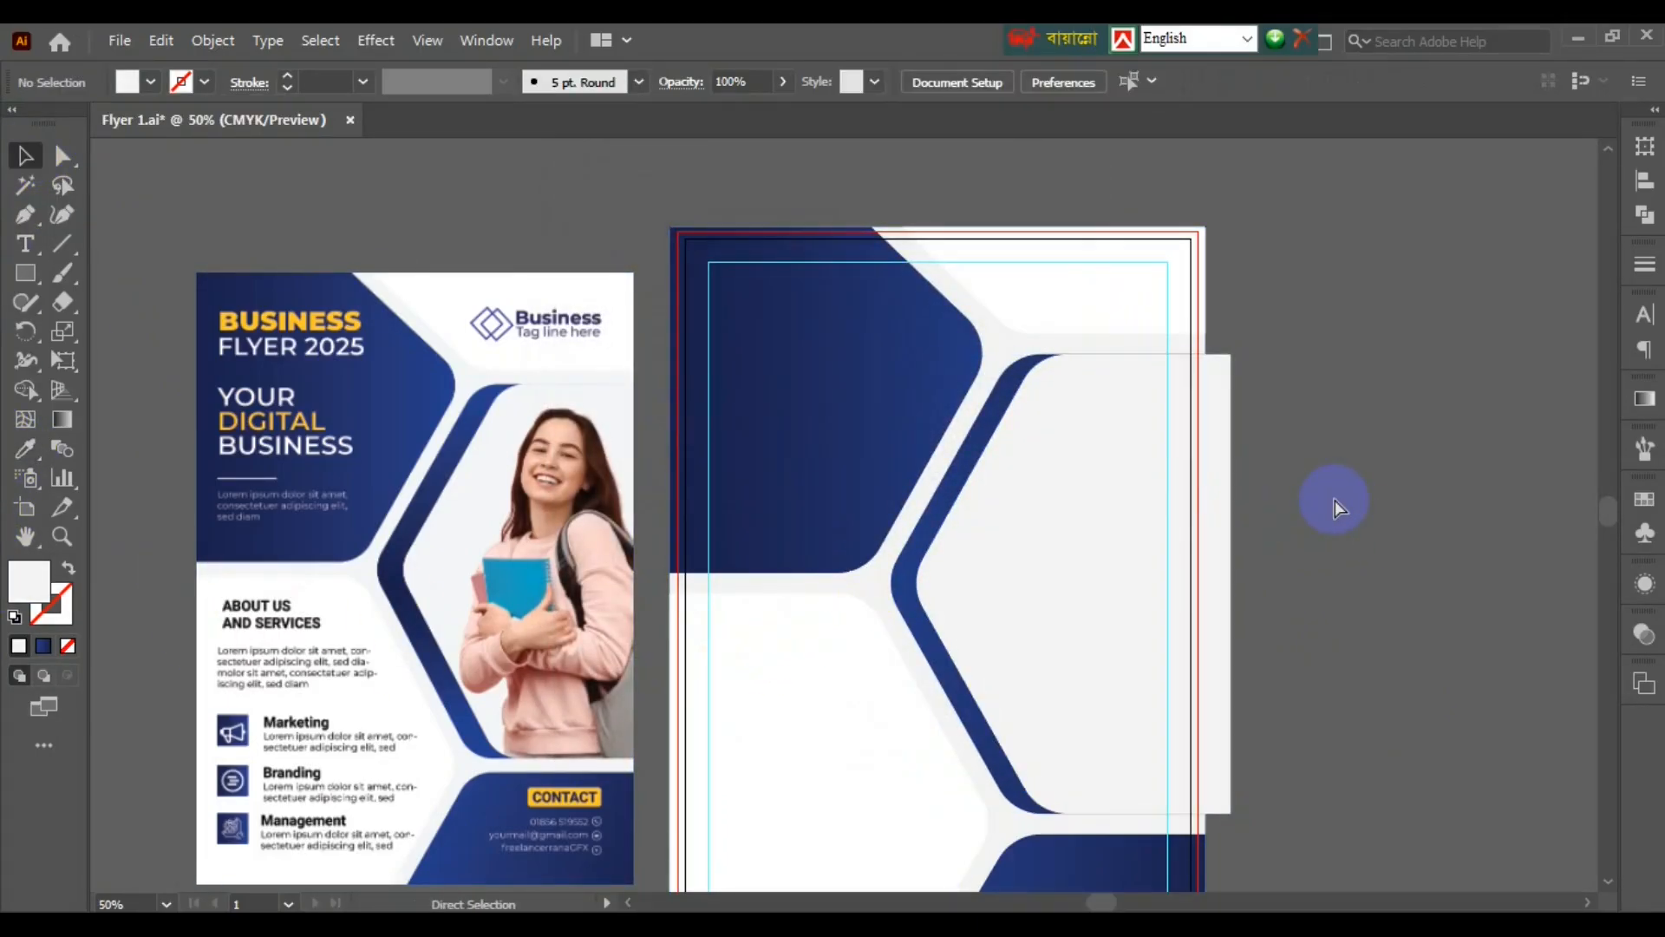
{"action": "key", "text": "ctrl+minus"}
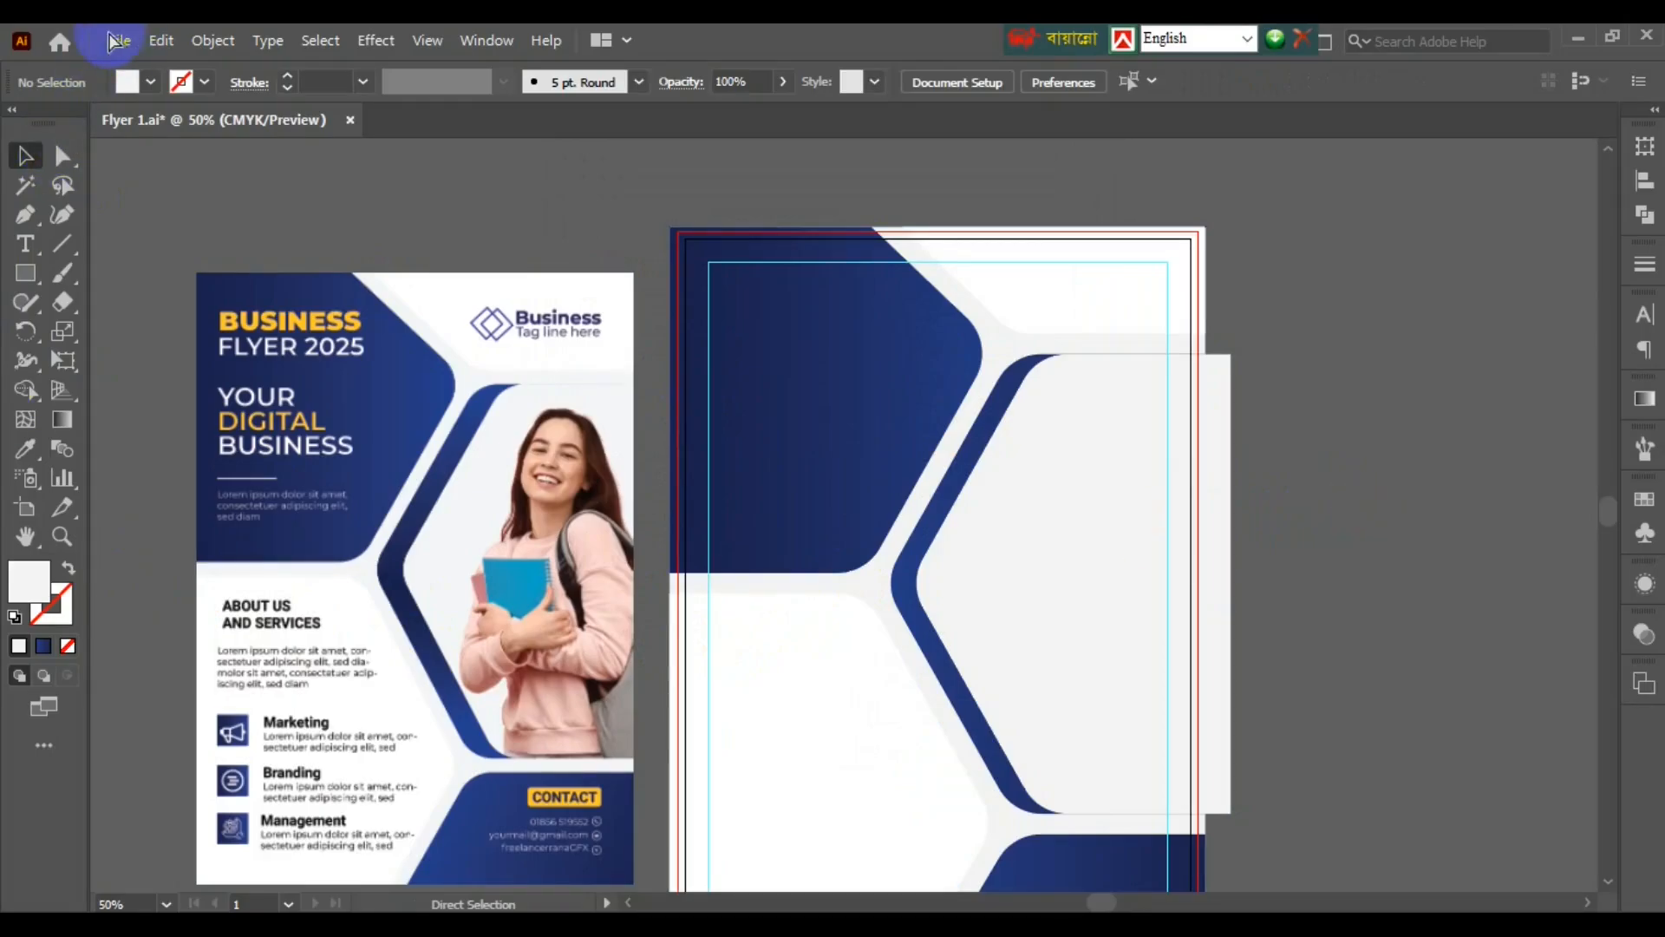
- Save the flyer and place the png-girl image on the canvas
{"action": "left_click", "coordinate": [120, 40]}
{"action": "key", "text": "ctrl+s"}
{"action": "key", "text": "shift+ctrl+p"}
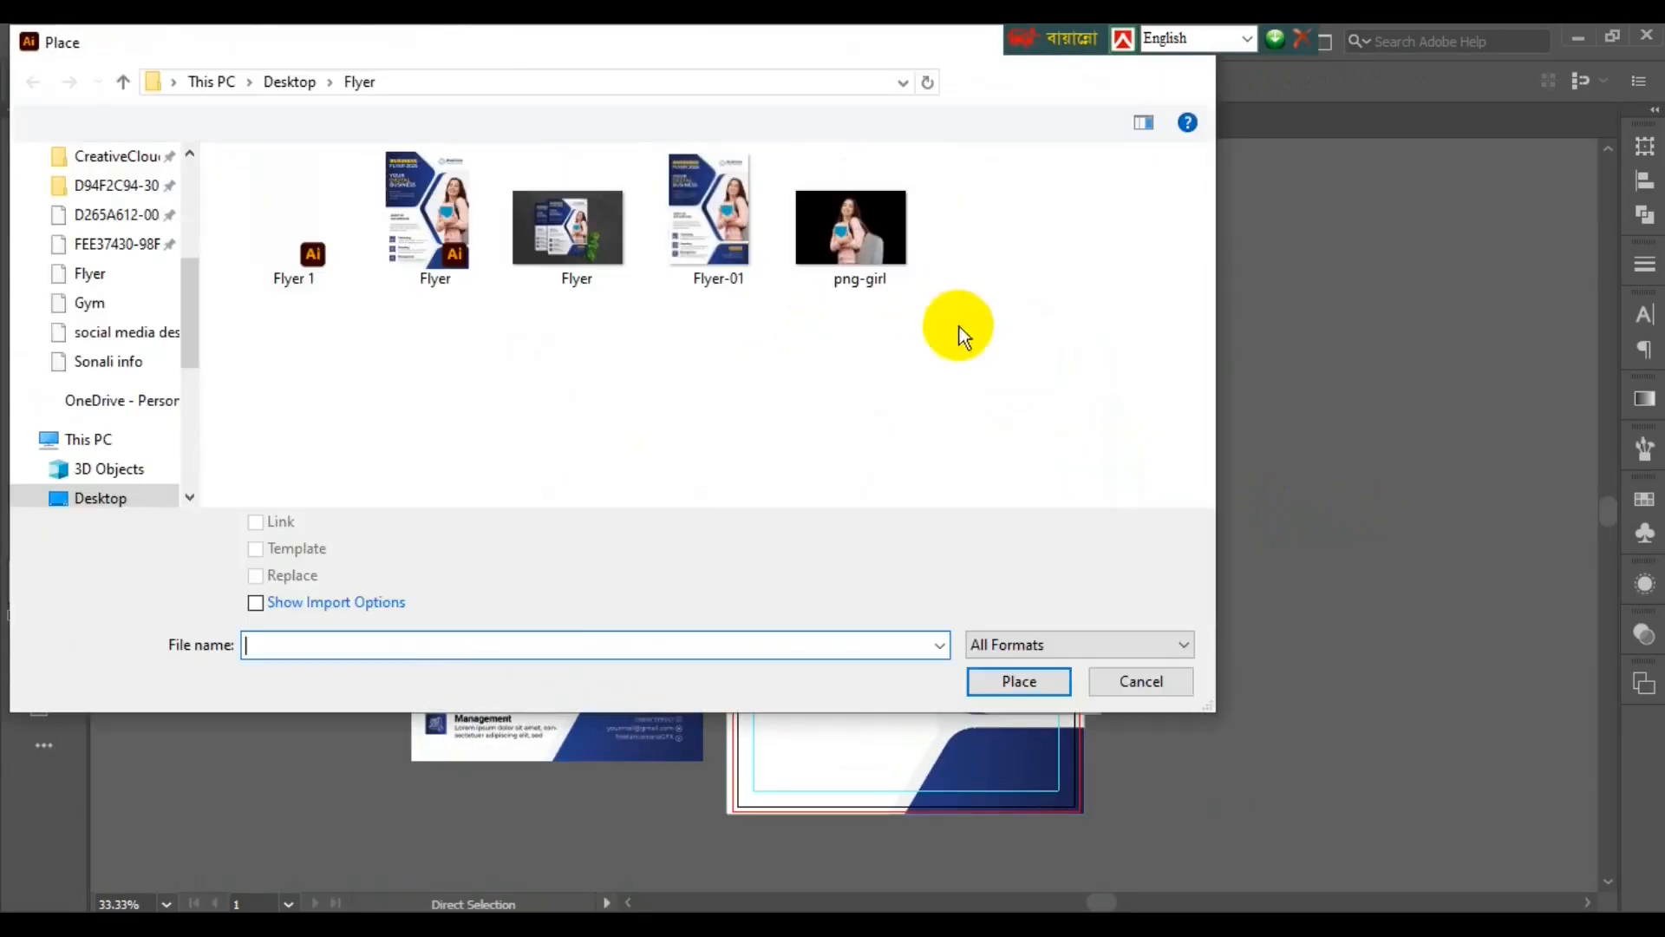
{"action": "left_click", "coordinate": [818, 234]}
{"action": "left_click", "coordinate": [257, 522]}
{"action": "left_click", "coordinate": [1047, 689]}
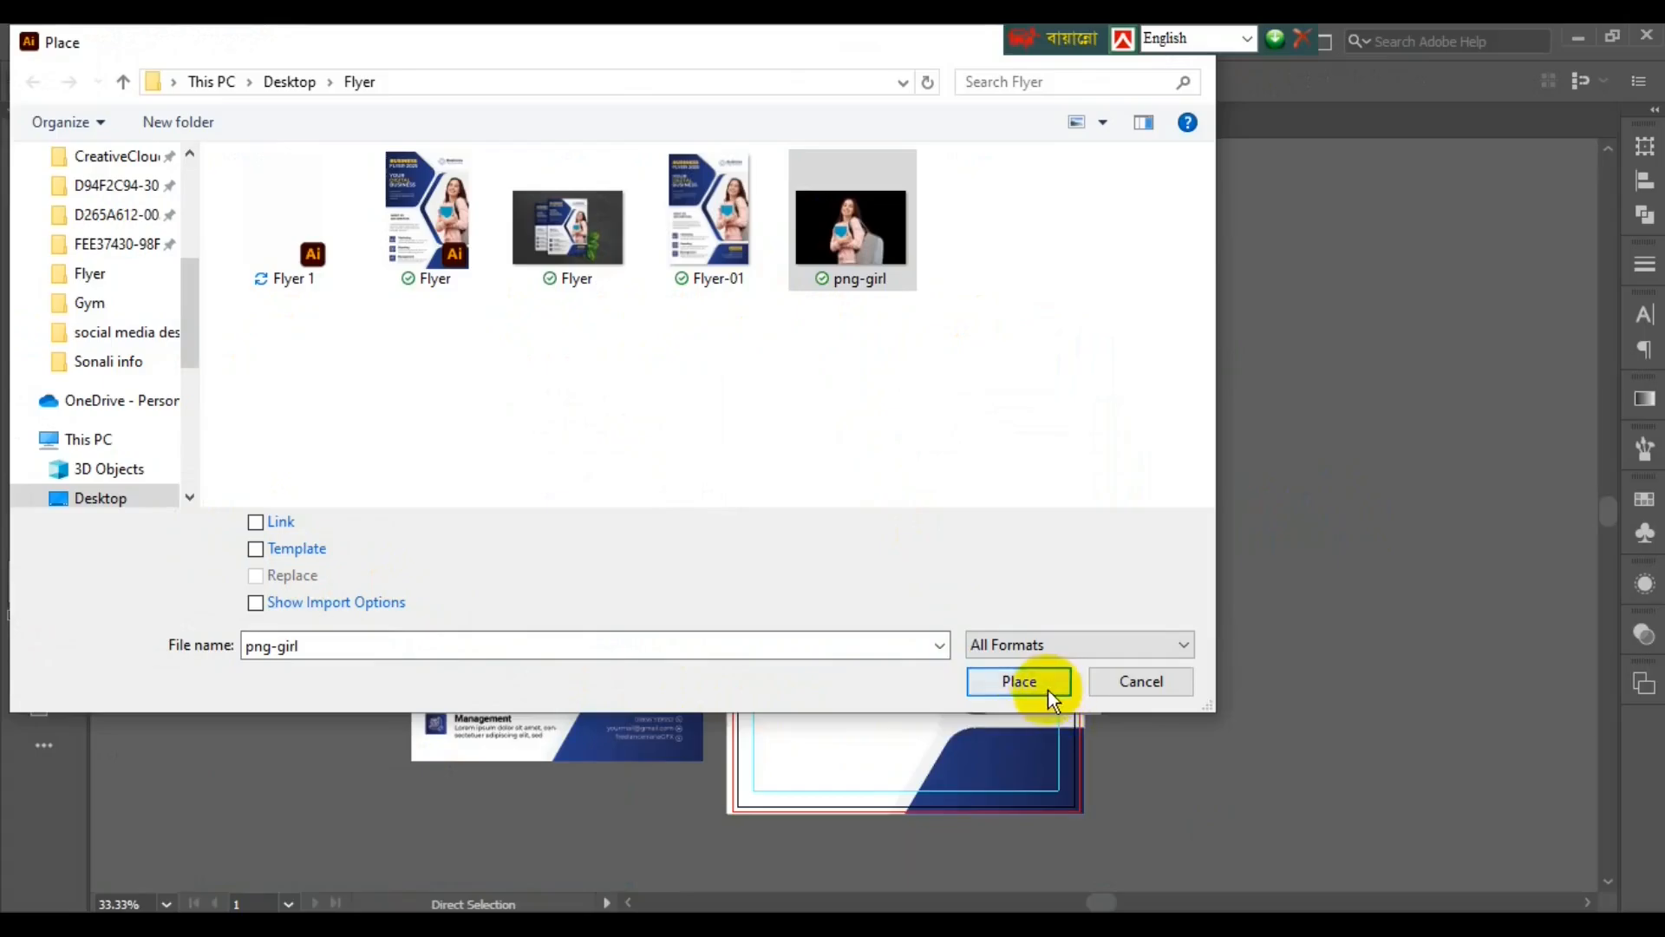
{"action": "left_click", "coordinate": [1141, 469]}
- Shrink the png-girl photo and move a white hexagon shape beside it
{"action": "left_click_drag", "start_coordinate": [1139, 529], "coordinate": [458, 487]}
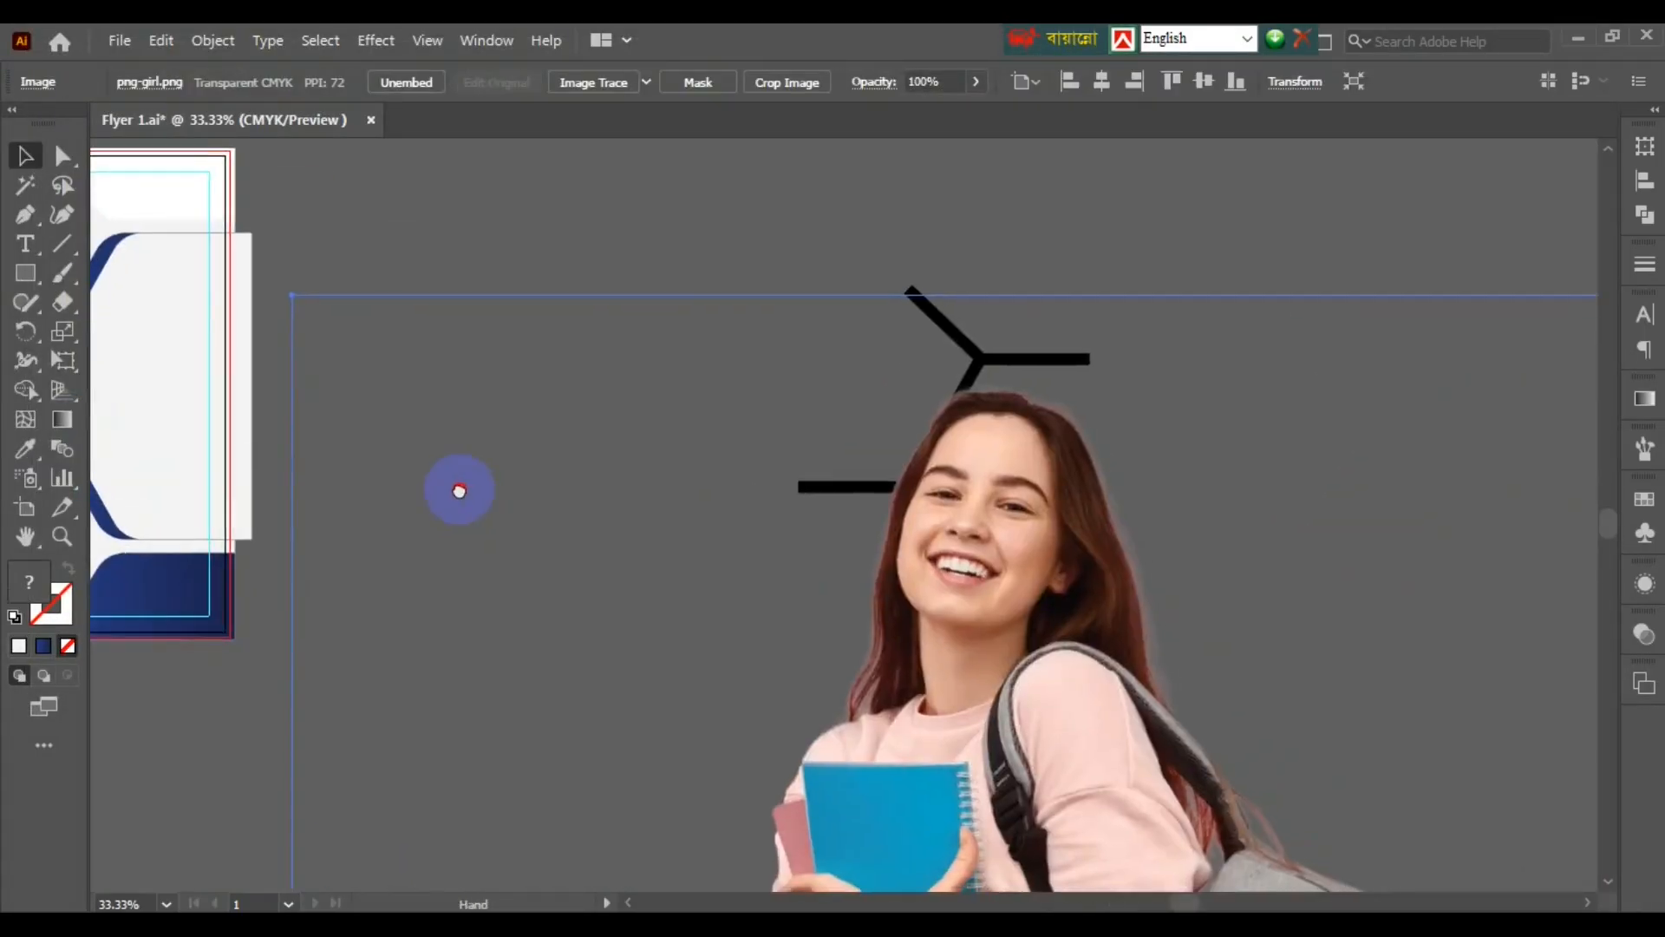
{"action": "scroll", "coordinate": [1109, 551], "scroll_direction": "down", "scroll_amount": 3}
{"action": "left_click_drag", "start_coordinate": [1361, 673], "coordinate": [1174, 634]}
{"action": "left_click_drag", "start_coordinate": [1093, 667], "coordinate": [914, 533]}
{"action": "left_click_drag", "start_coordinate": [1072, 475], "coordinate": [1457, 562]}
{"action": "scroll", "coordinate": [965, 520], "scroll_direction": "up", "scroll_amount": 4}
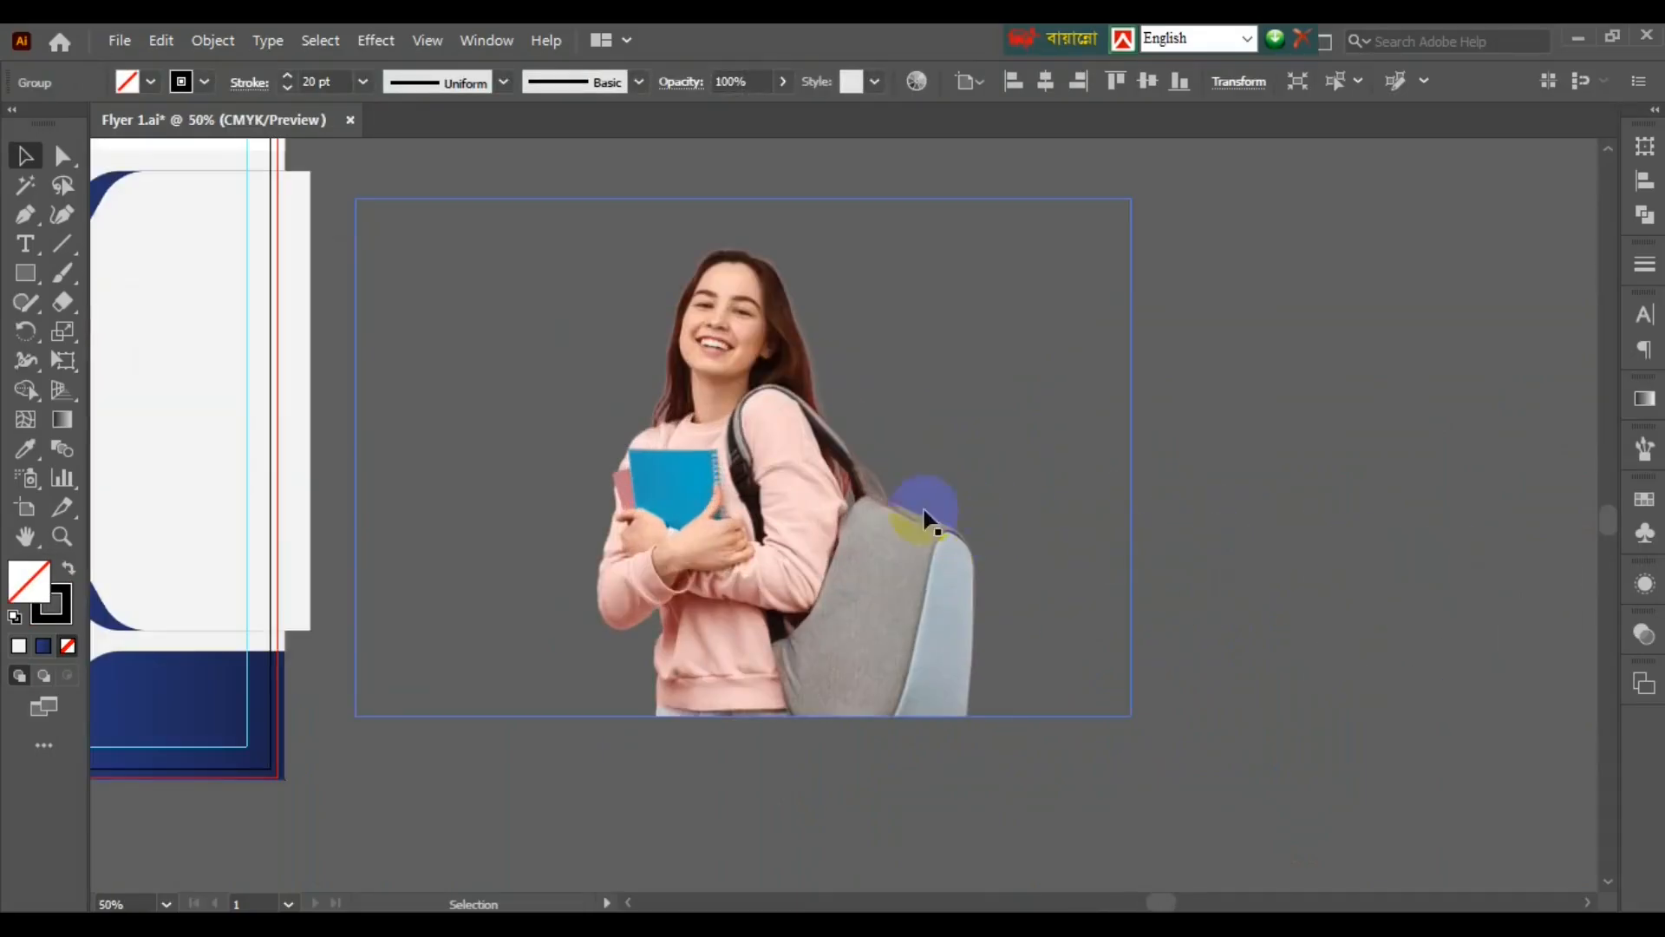
{"action": "left_click_drag", "start_coordinate": [902, 522], "coordinate": [1306, 585]}
{"action": "scroll", "coordinate": [1075, 600], "scroll_direction": "down", "scroll_amount": 3}
{"action": "left_click_drag", "start_coordinate": [893, 583], "coordinate": [1173, 478]}
{"action": "scroll", "coordinate": [920, 570], "scroll_direction": "up", "scroll_amount": 1}
{"action": "scroll", "coordinate": [920, 570], "scroll_direction": "up", "scroll_amount": 1}
- Position the photo over the hexagon, send it behind, and make a clipping mask
{"action": "left_click", "coordinate": [1104, 587]}
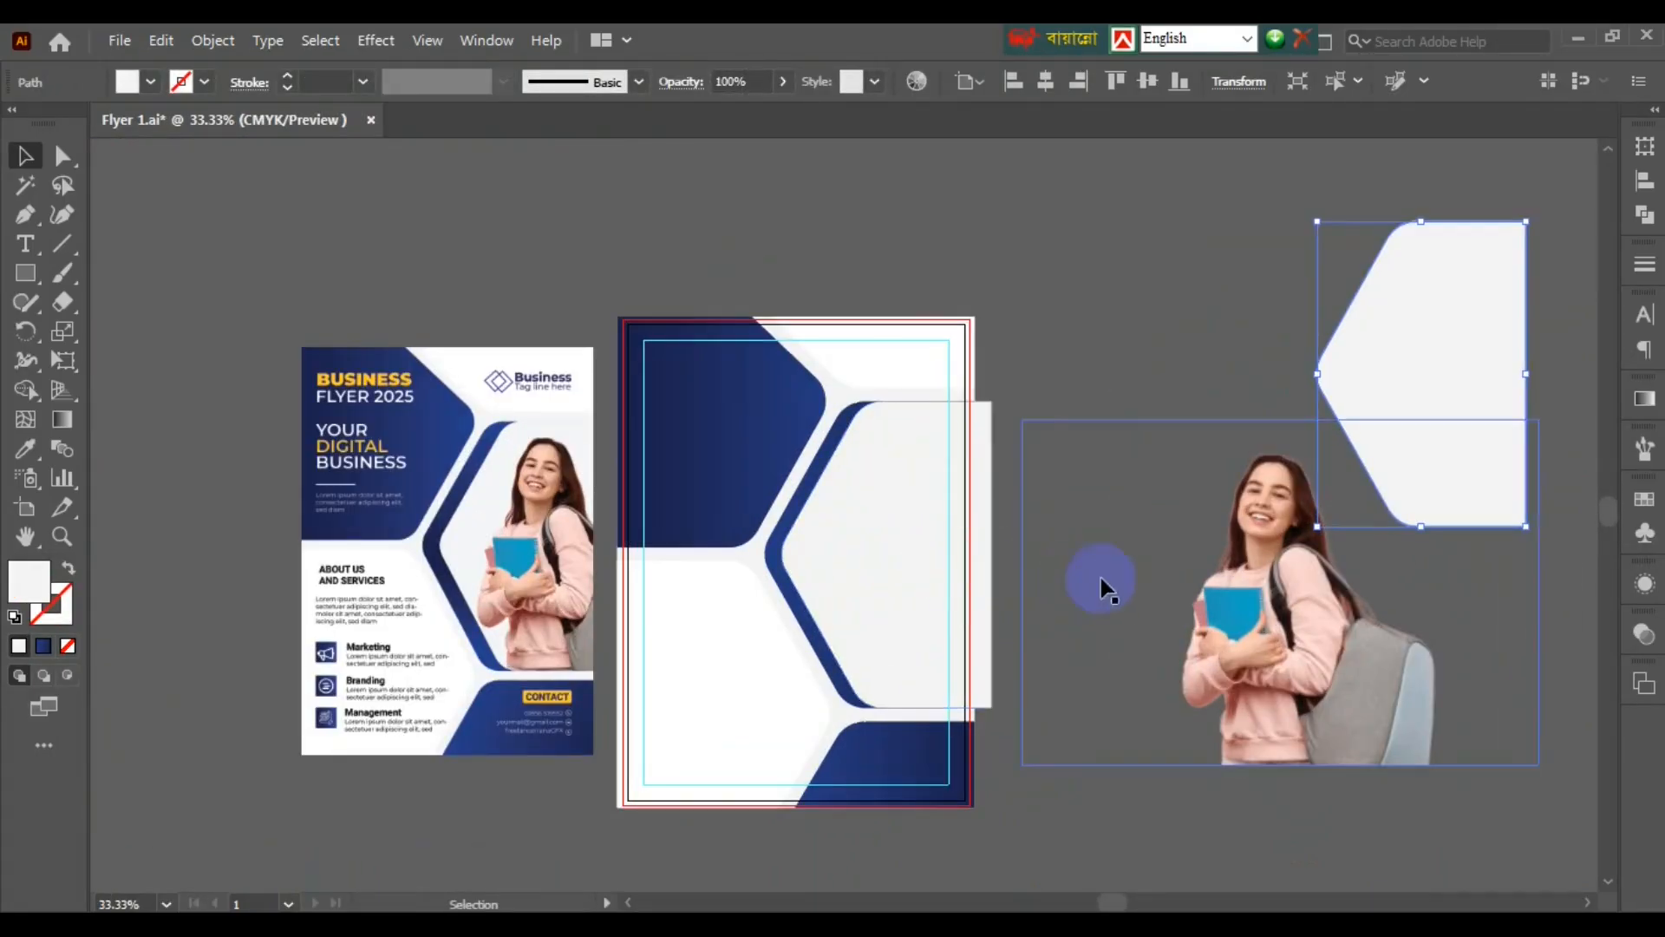
{"action": "left_click_drag", "start_coordinate": [1104, 588], "coordinate": [1052, 558]}
{"action": "left_click", "coordinate": [1100, 503], "text": "shift"}
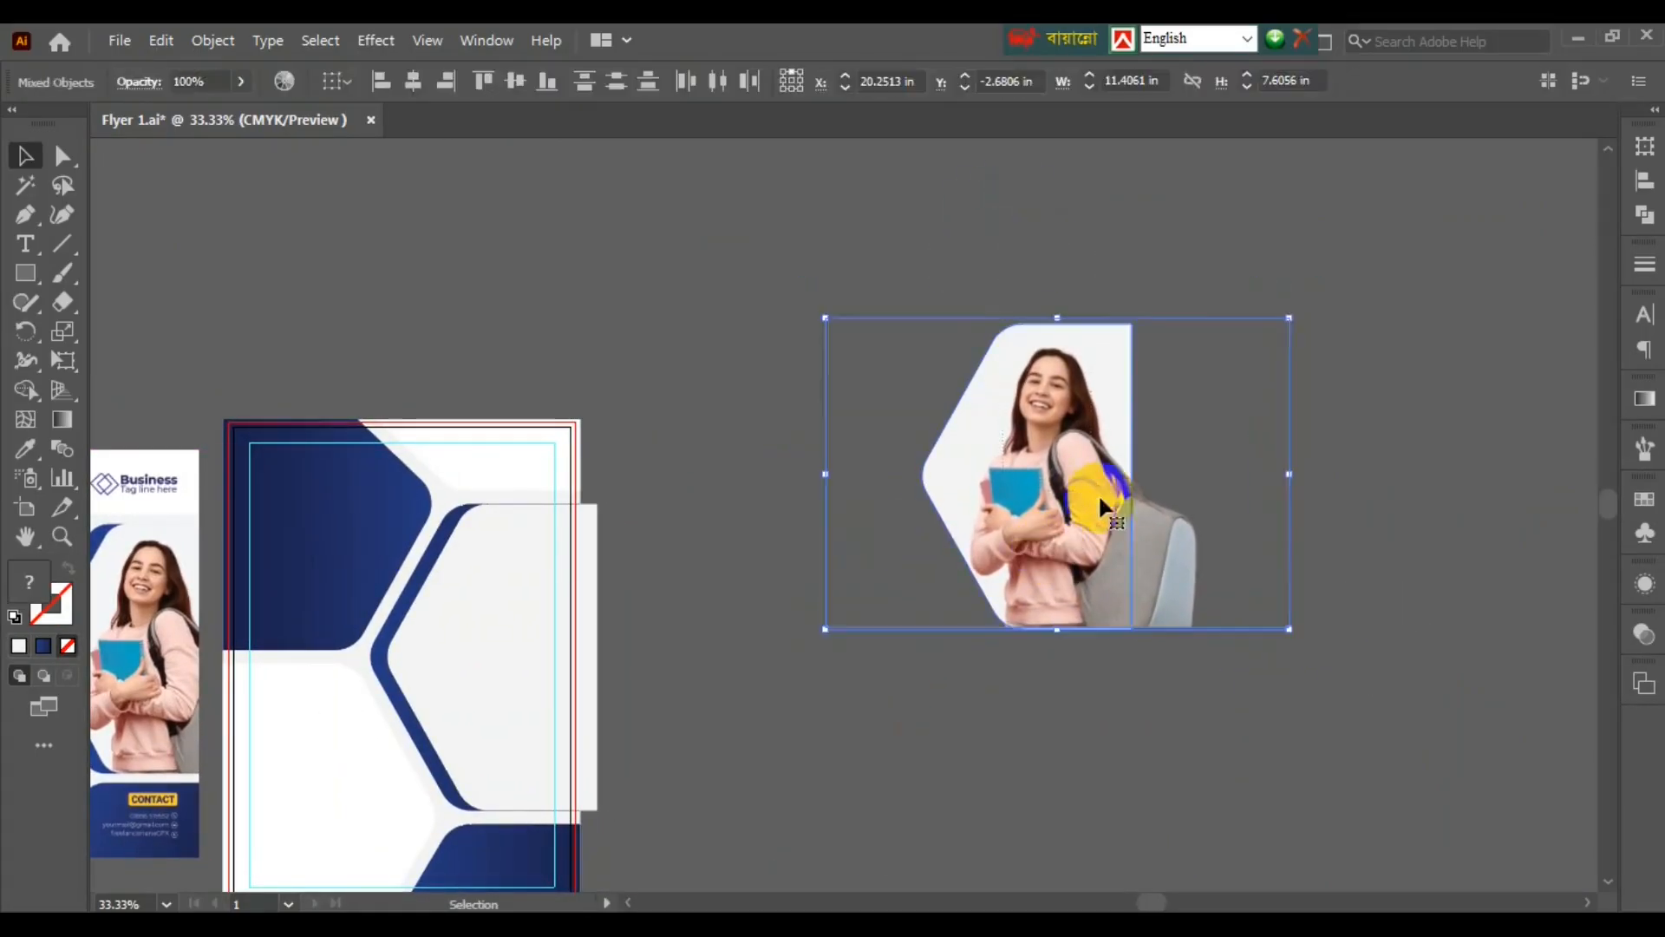
{"action": "left_click", "coordinate": [1040, 464]}
{"action": "key", "text": "ctrl+shift+["}
{"action": "left_click", "coordinate": [1067, 568], "text": "shift"}
{"action": "right_click", "coordinate": [1068, 573]}
{"action": "left_click", "coordinate": [1134, 725]}
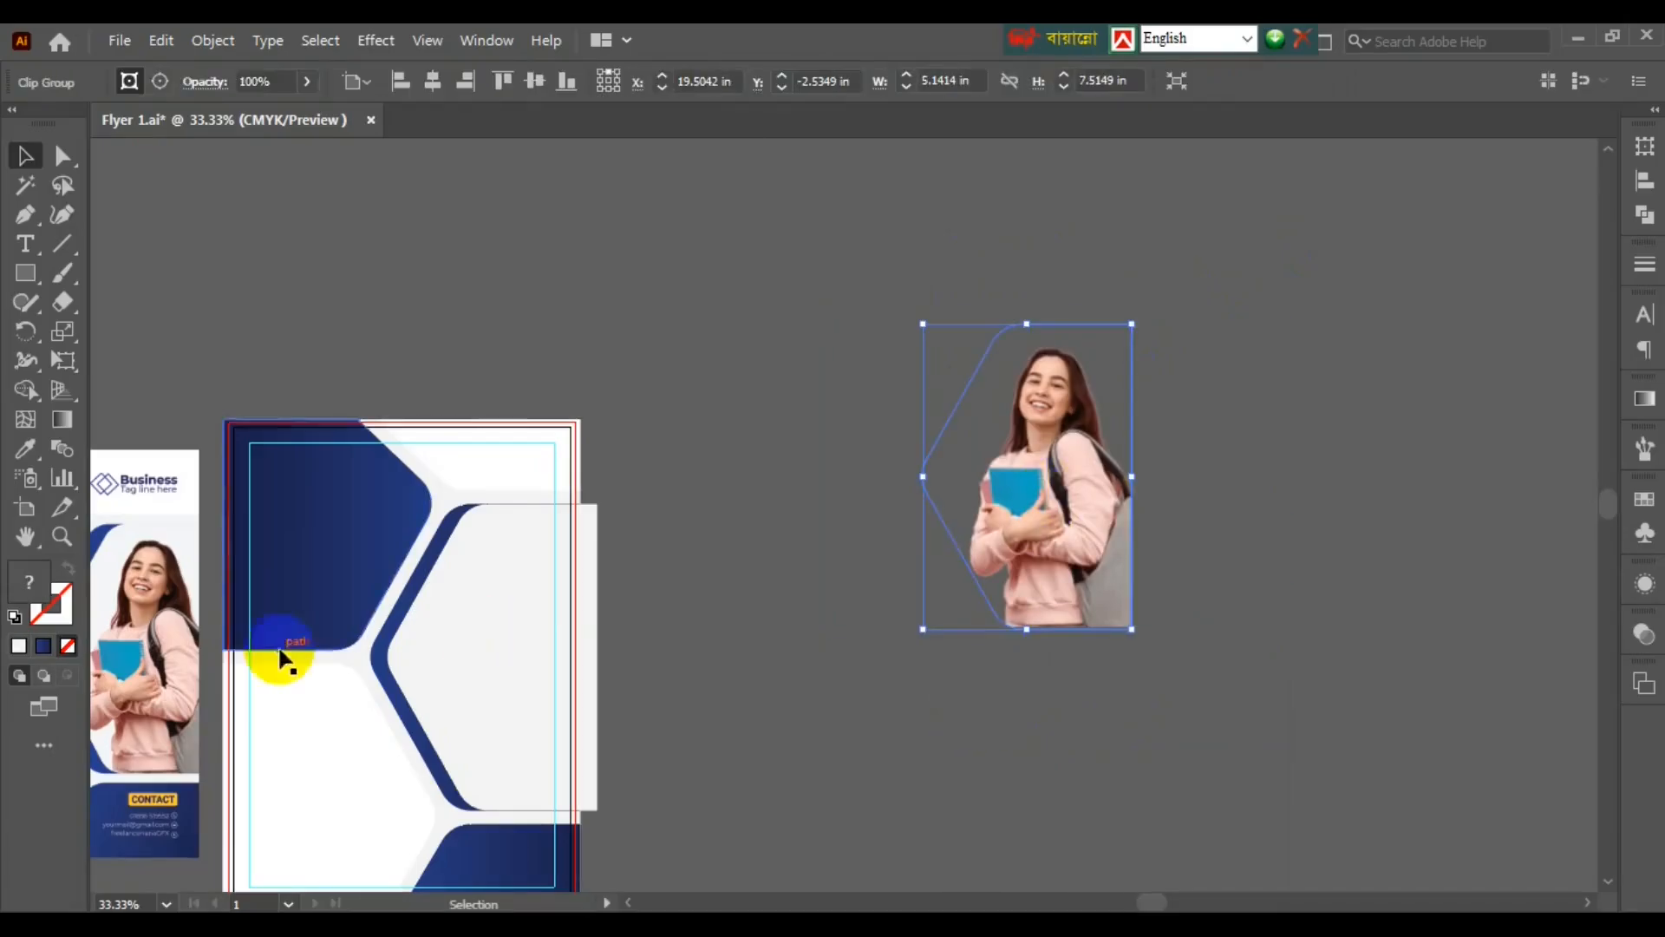
- Centre the clipped photo horizontally and vertically on the flyer's middle hexagon
{"action": "left_click", "coordinate": [445, 668], "text": "shift"}
{"action": "left_click", "coordinate": [413, 81]}
{"action": "left_click", "coordinate": [515, 81]}
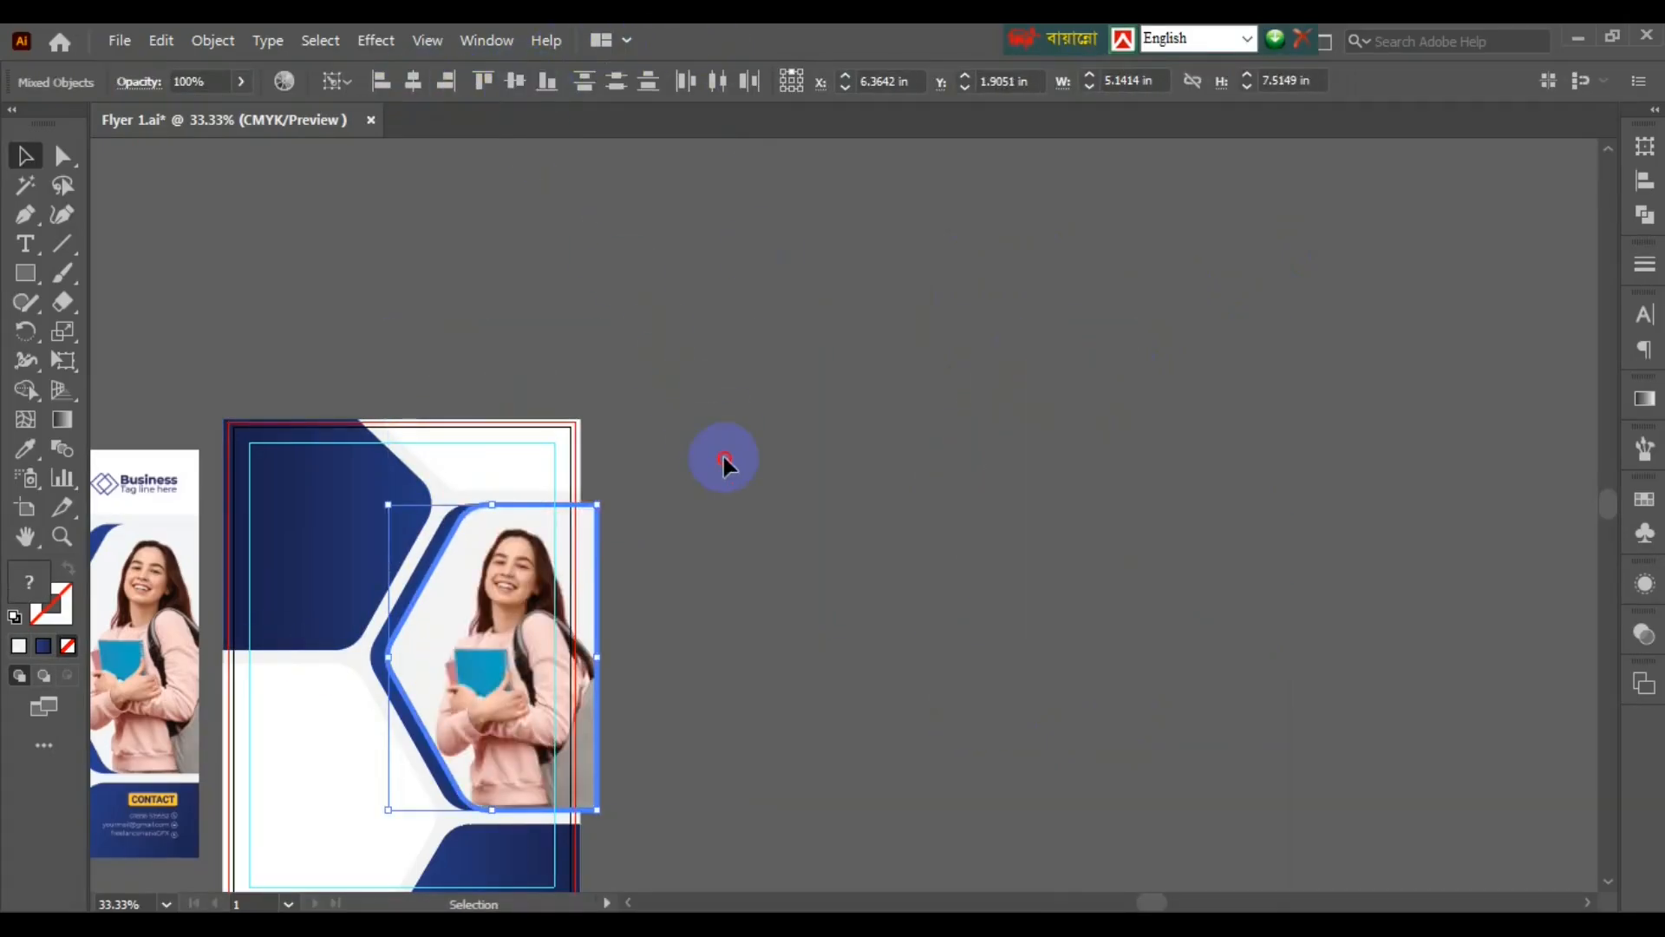
{"action": "left_click", "coordinate": [651, 732]}
{"action": "scroll", "coordinate": [650, 732], "scroll_direction": "up", "scroll_amount": 2}
{"action": "scroll", "coordinate": [648, 733], "scroll_direction": "left", "scroll_amount": 5}
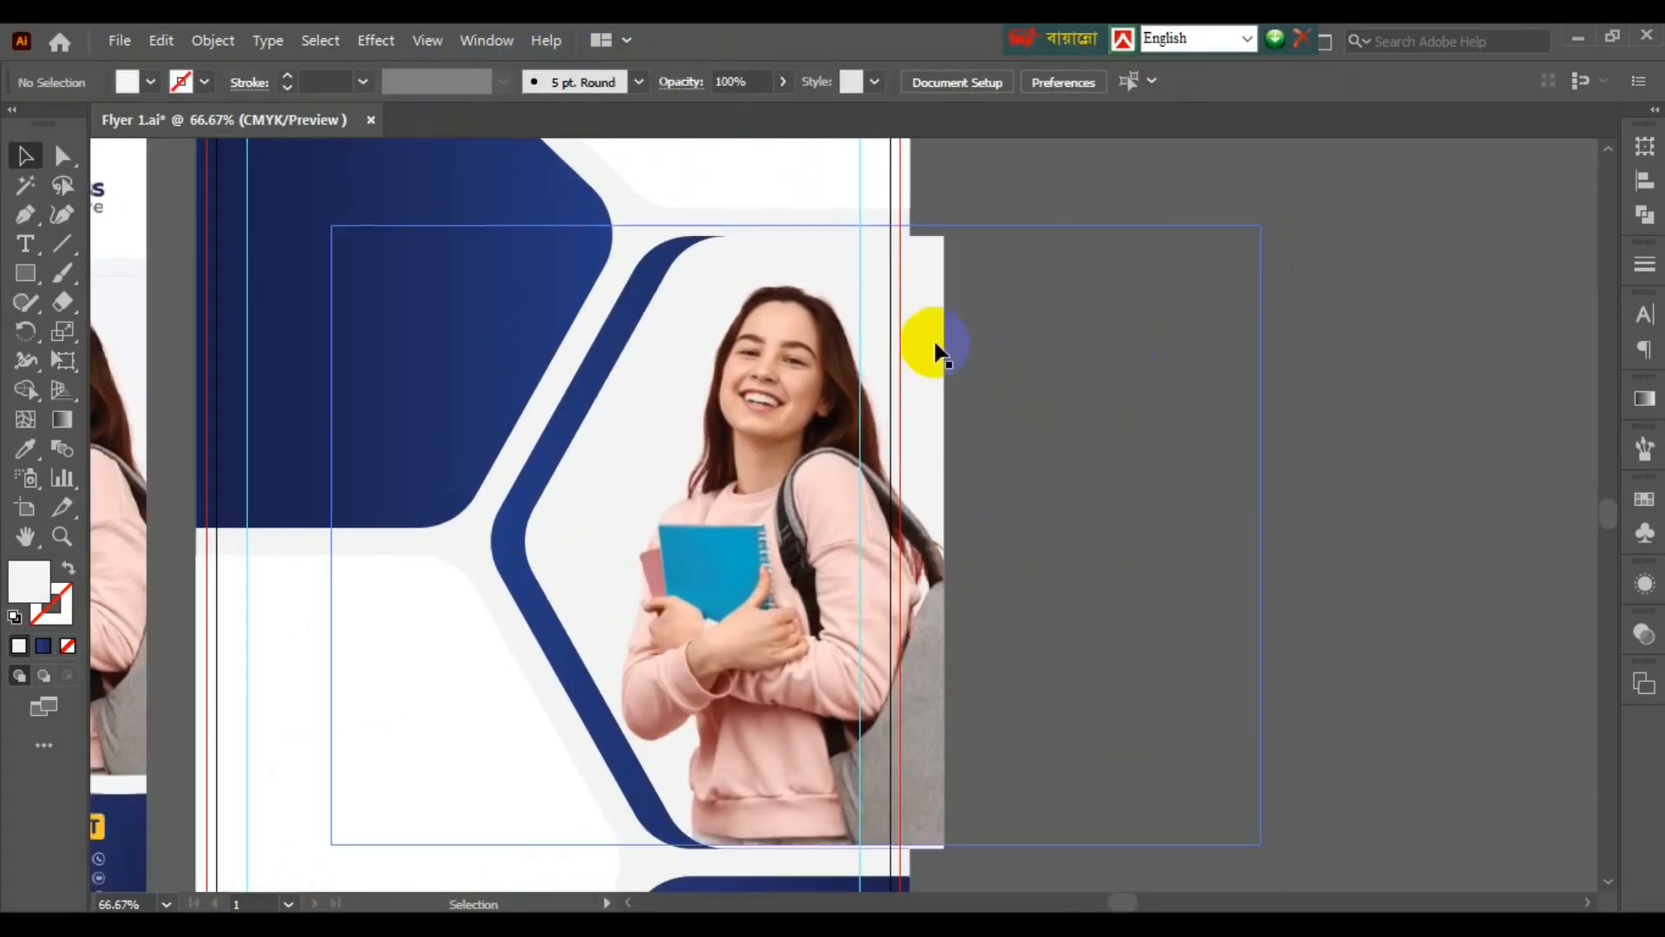
{"action": "scroll", "coordinate": [1096, 550], "scroll_direction": "down", "scroll_amount": 1}
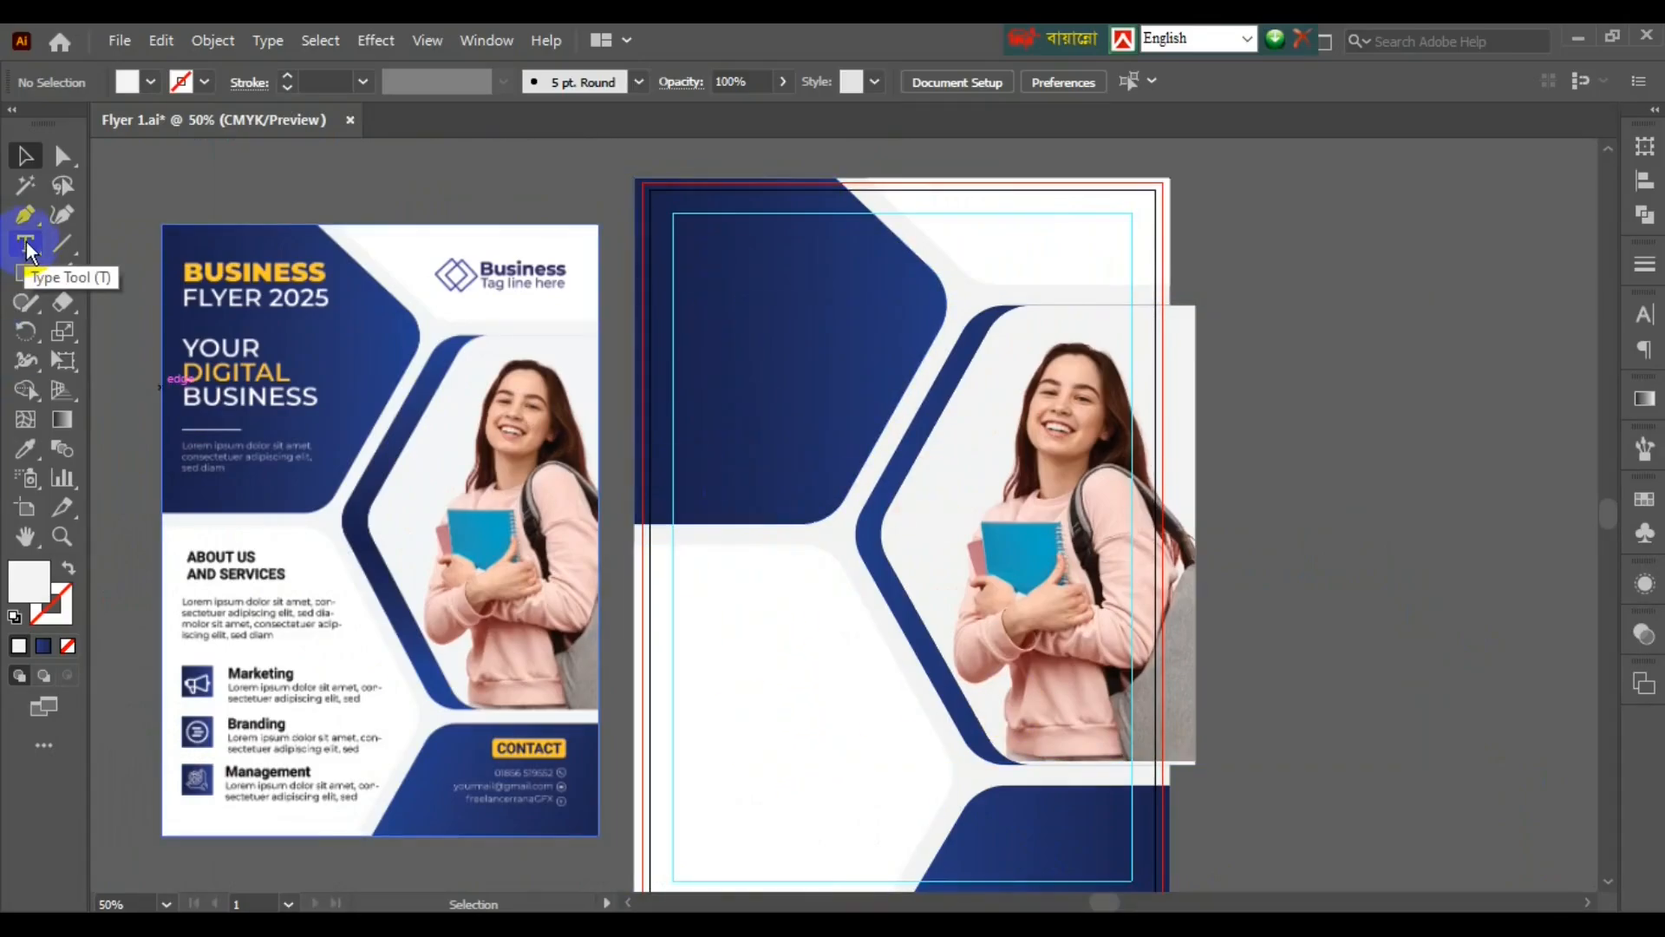
- Create an enlarged 'Busines' text above the flyers in Montserrat Black
{"action": "scroll", "coordinate": [624, 417], "scroll_direction": "up", "scroll_amount": 3}
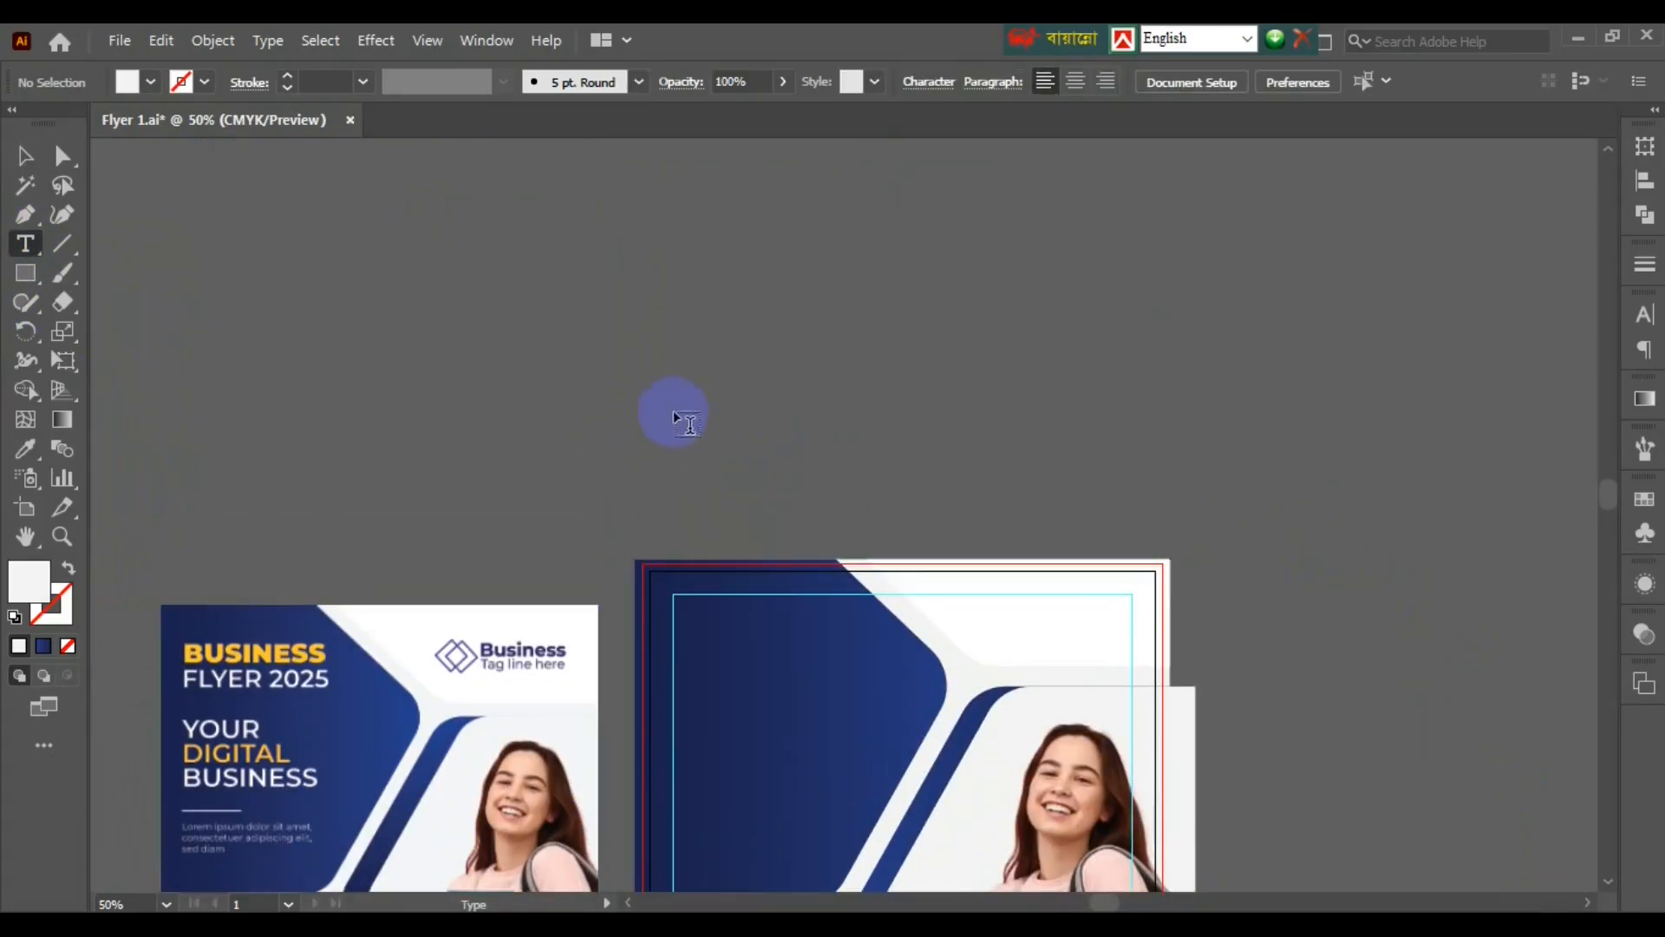
{"action": "left_click", "coordinate": [673, 359]}
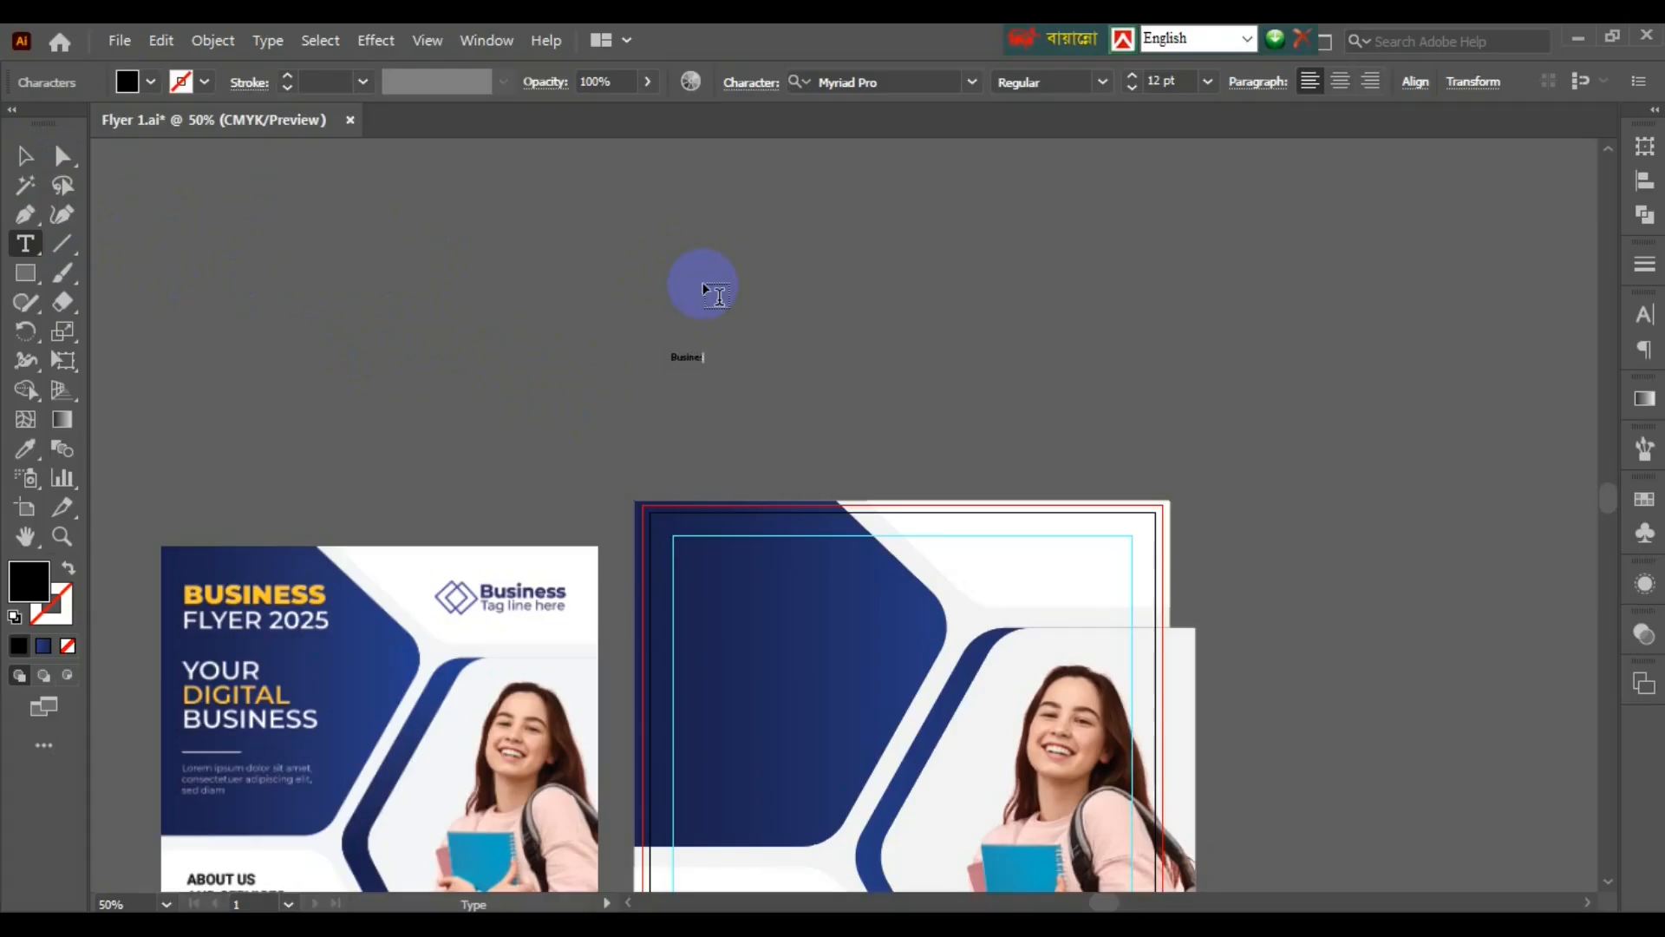
{"action": "key", "text": "Escape"}
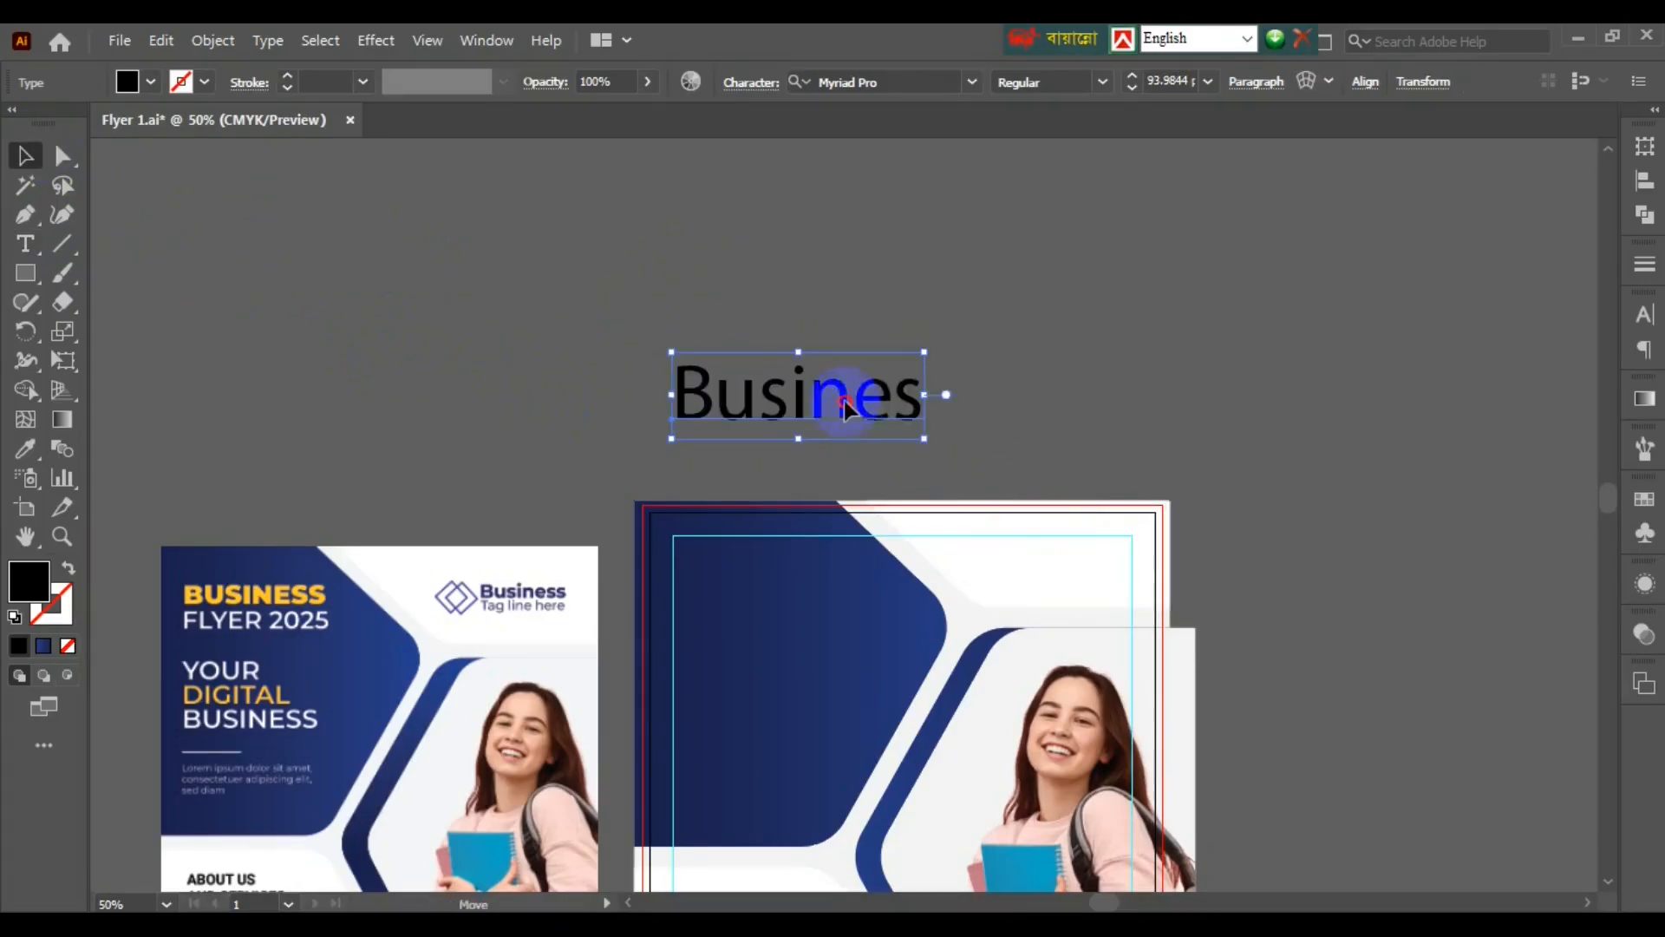
{"action": "left_click_drag", "start_coordinate": [855, 391], "coordinate": [744, 390]}
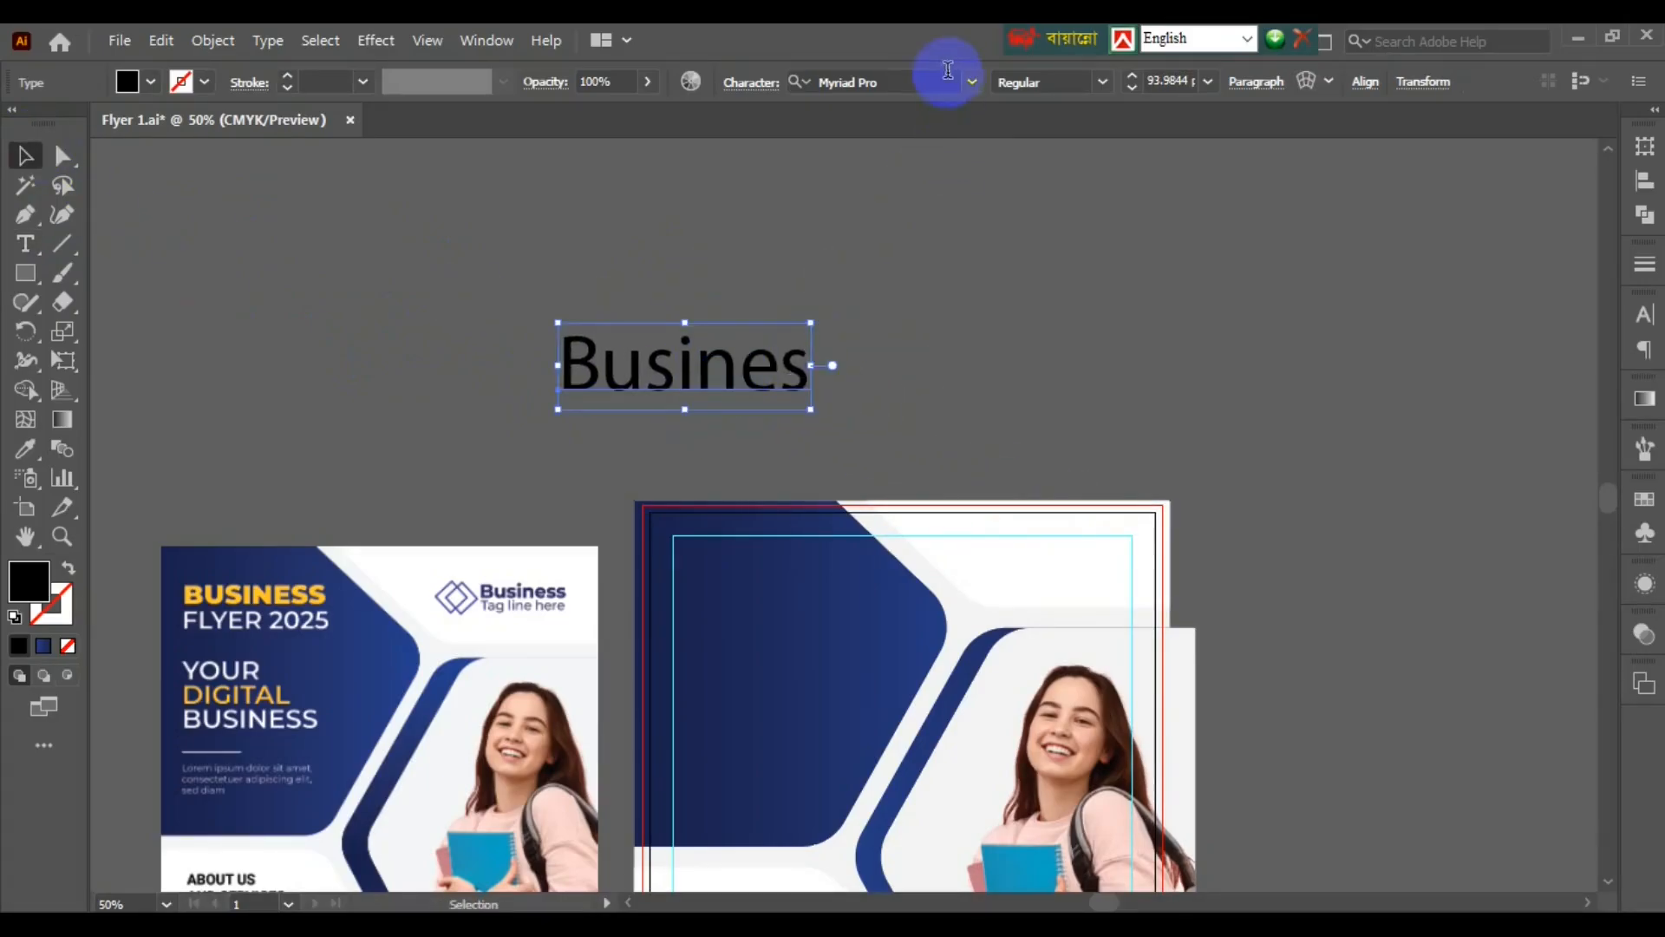
{"action": "left_click", "coordinate": [924, 81]}
{"action": "type", "text": "mon"}
{"action": "left_click", "coordinate": [859, 494]}
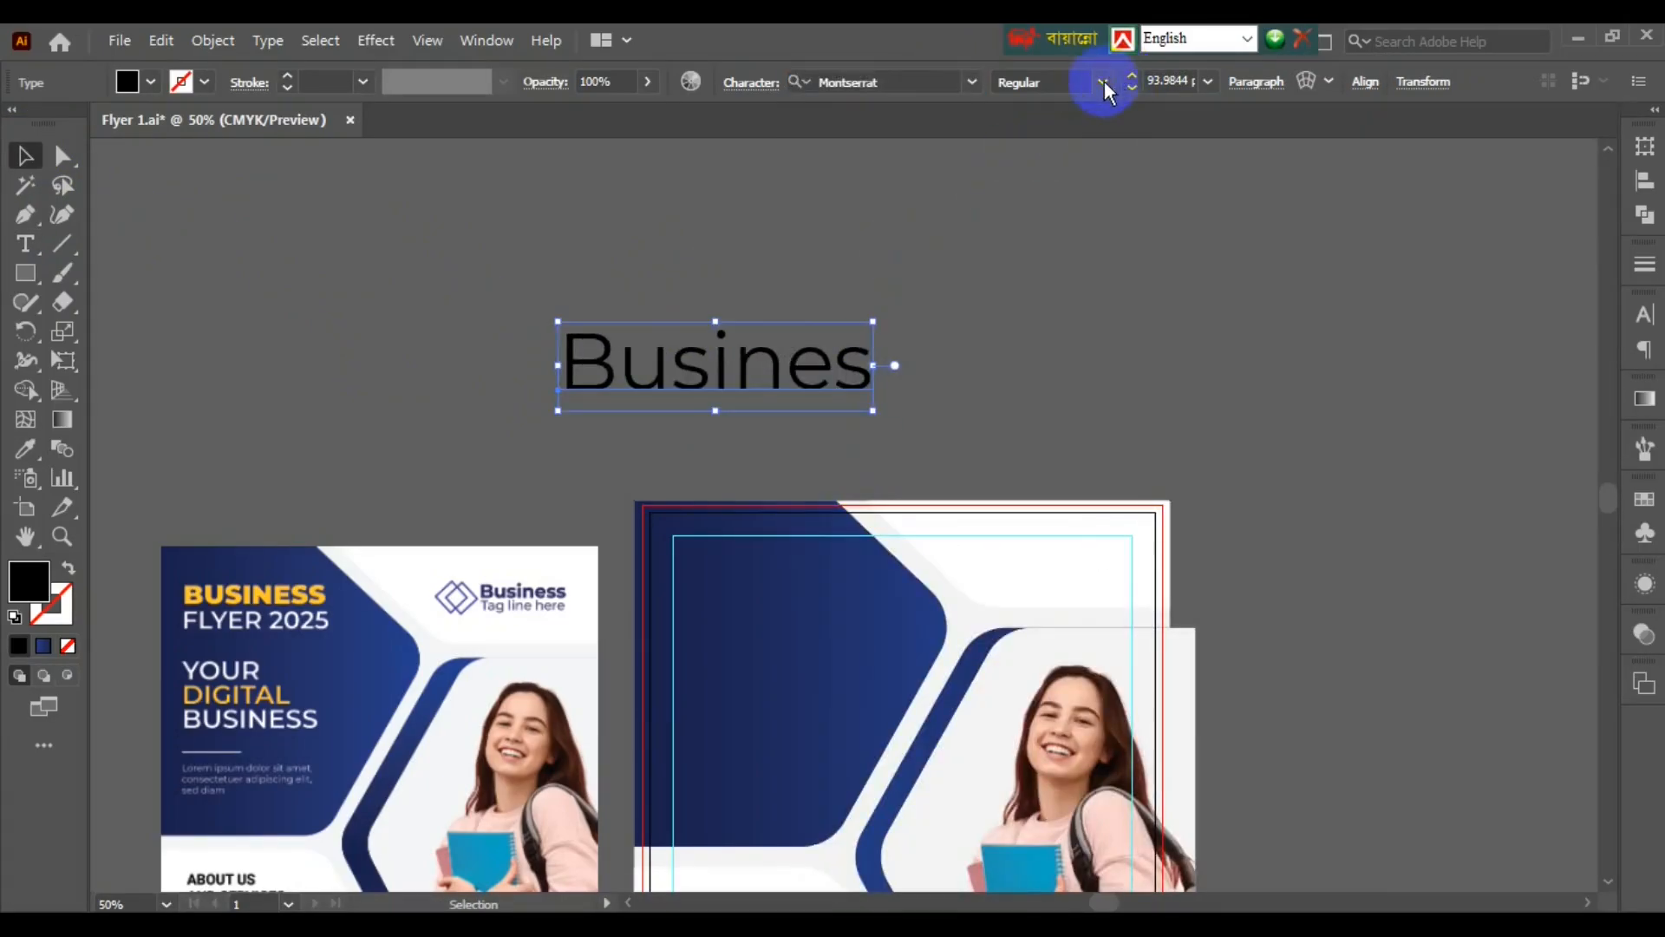
{"action": "left_click", "coordinate": [1102, 82]}
{"action": "left_click", "coordinate": [1052, 540]}
{"action": "left_click", "coordinate": [870, 401]}
- Duplicate it as 'Flyer' directly under 'Busines' and save the document
{"action": "left_click_drag", "start_coordinate": [870, 401], "coordinate": [871, 434]}
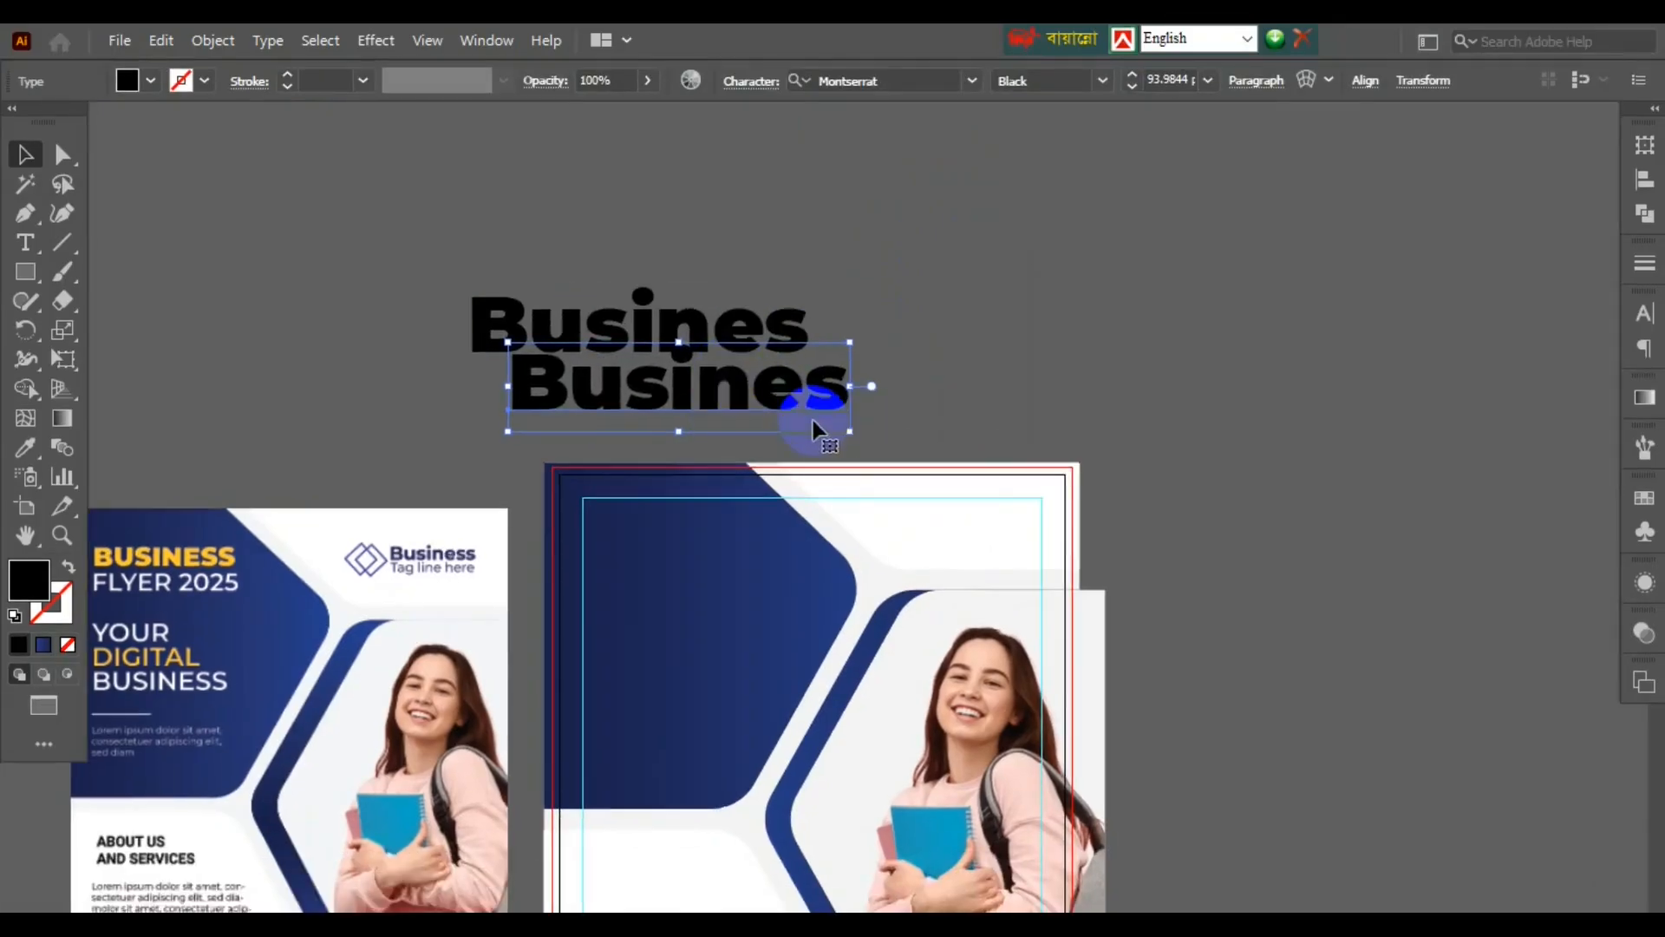
{"action": "double_click", "coordinate": [749, 392]}
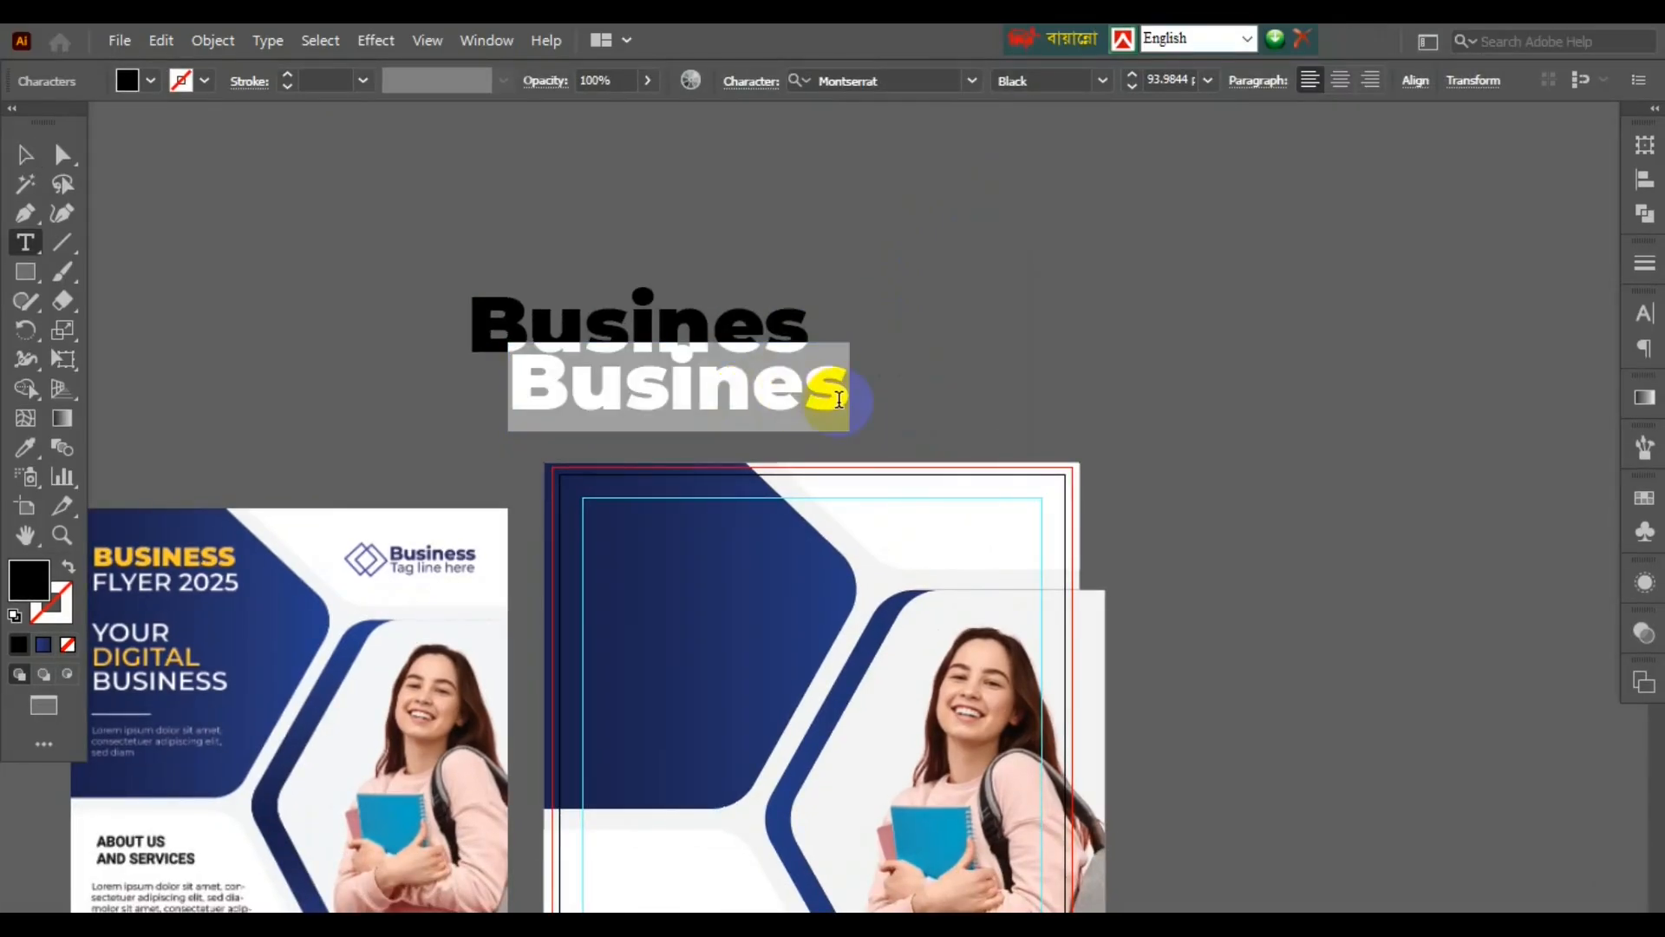
{"action": "type", "text": "Flyer"}
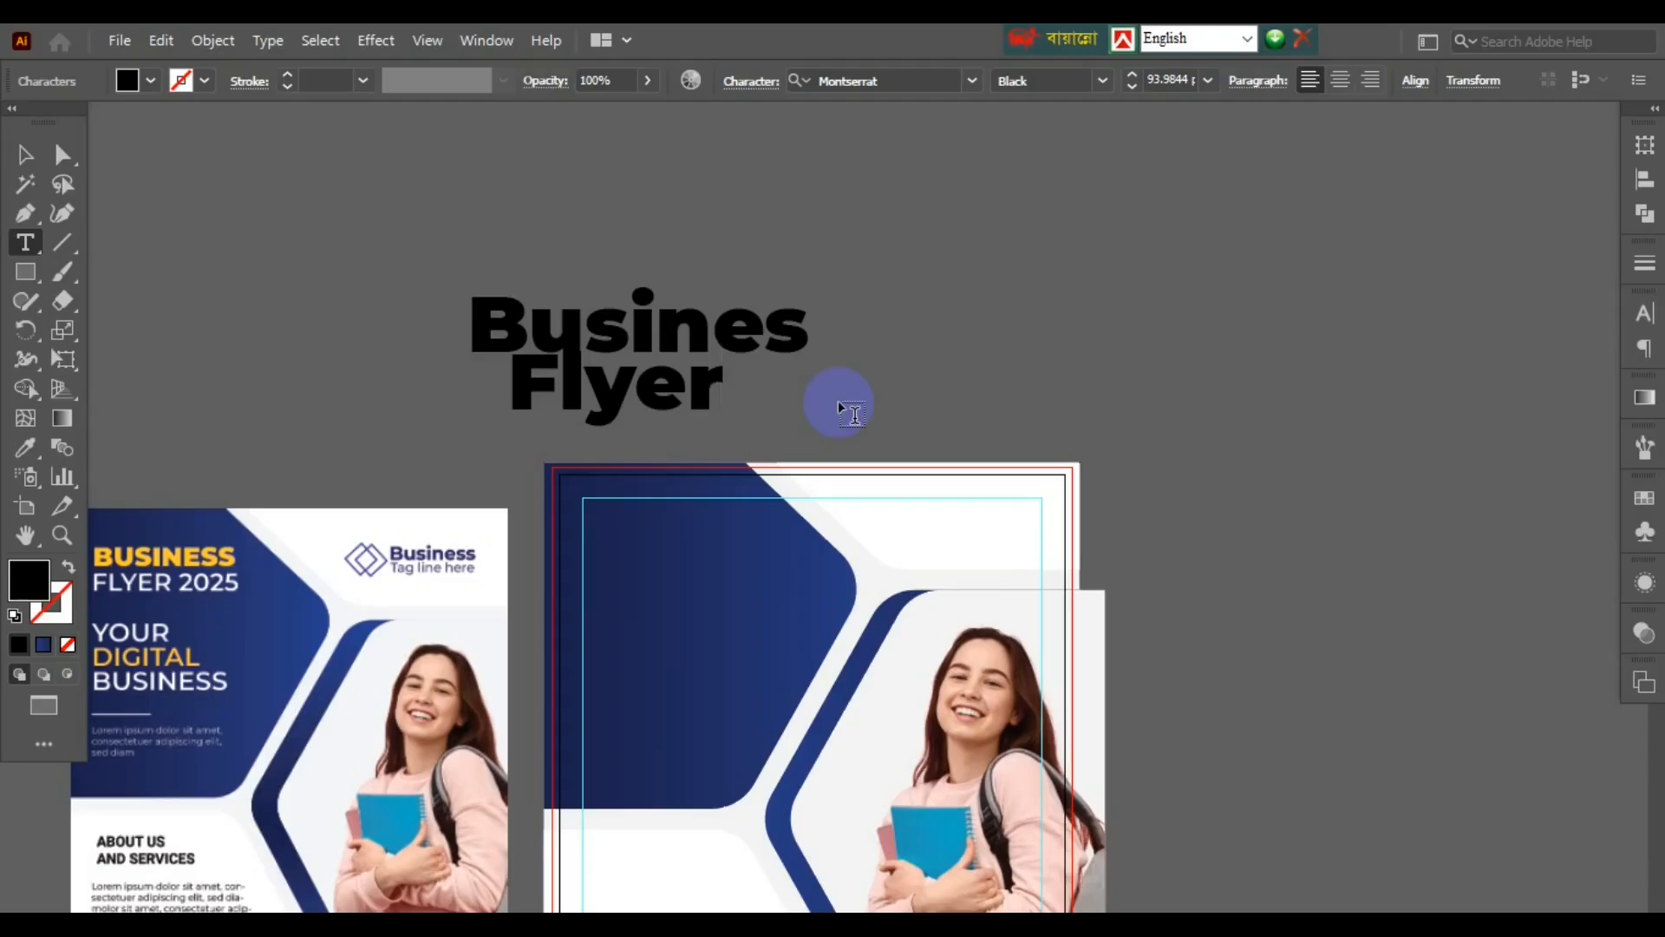
{"action": "key", "text": "Escape"}
{"action": "left_click_drag", "start_coordinate": [765, 397], "coordinate": [736, 271]}
{"action": "key", "text": "ctrl+z"}
{"action": "left_click_drag", "start_coordinate": [640, 309], "coordinate": [639, 200]}
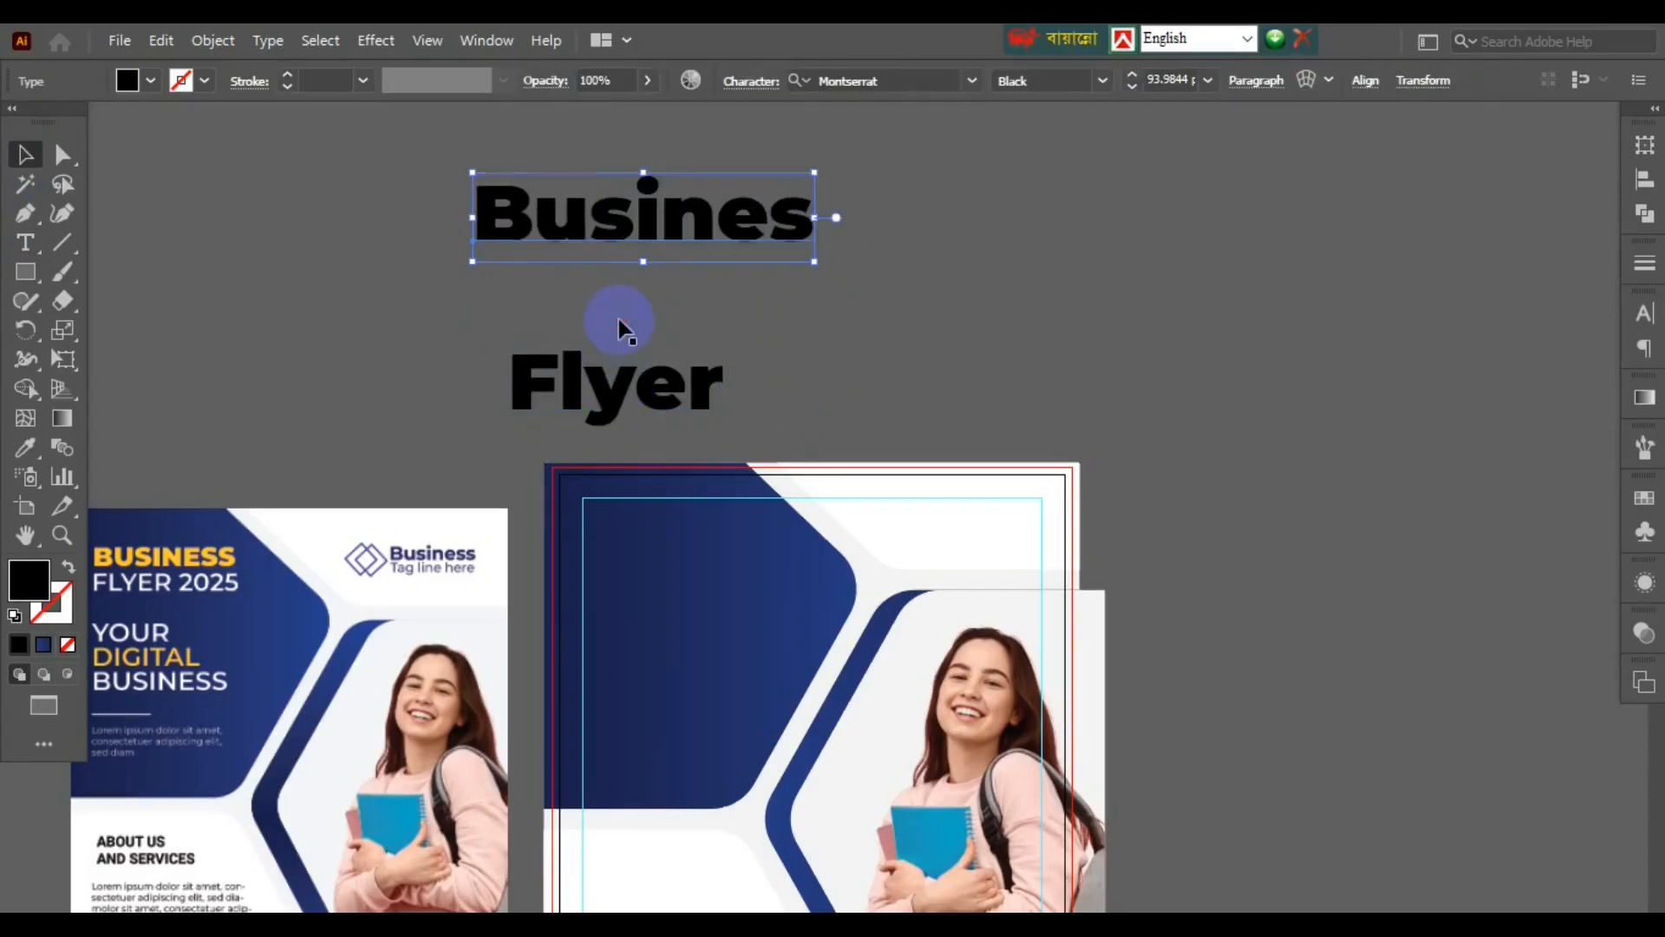
{"action": "left_click_drag", "start_coordinate": [621, 347], "coordinate": [621, 293]}
{"action": "left_click", "coordinate": [831, 305]}
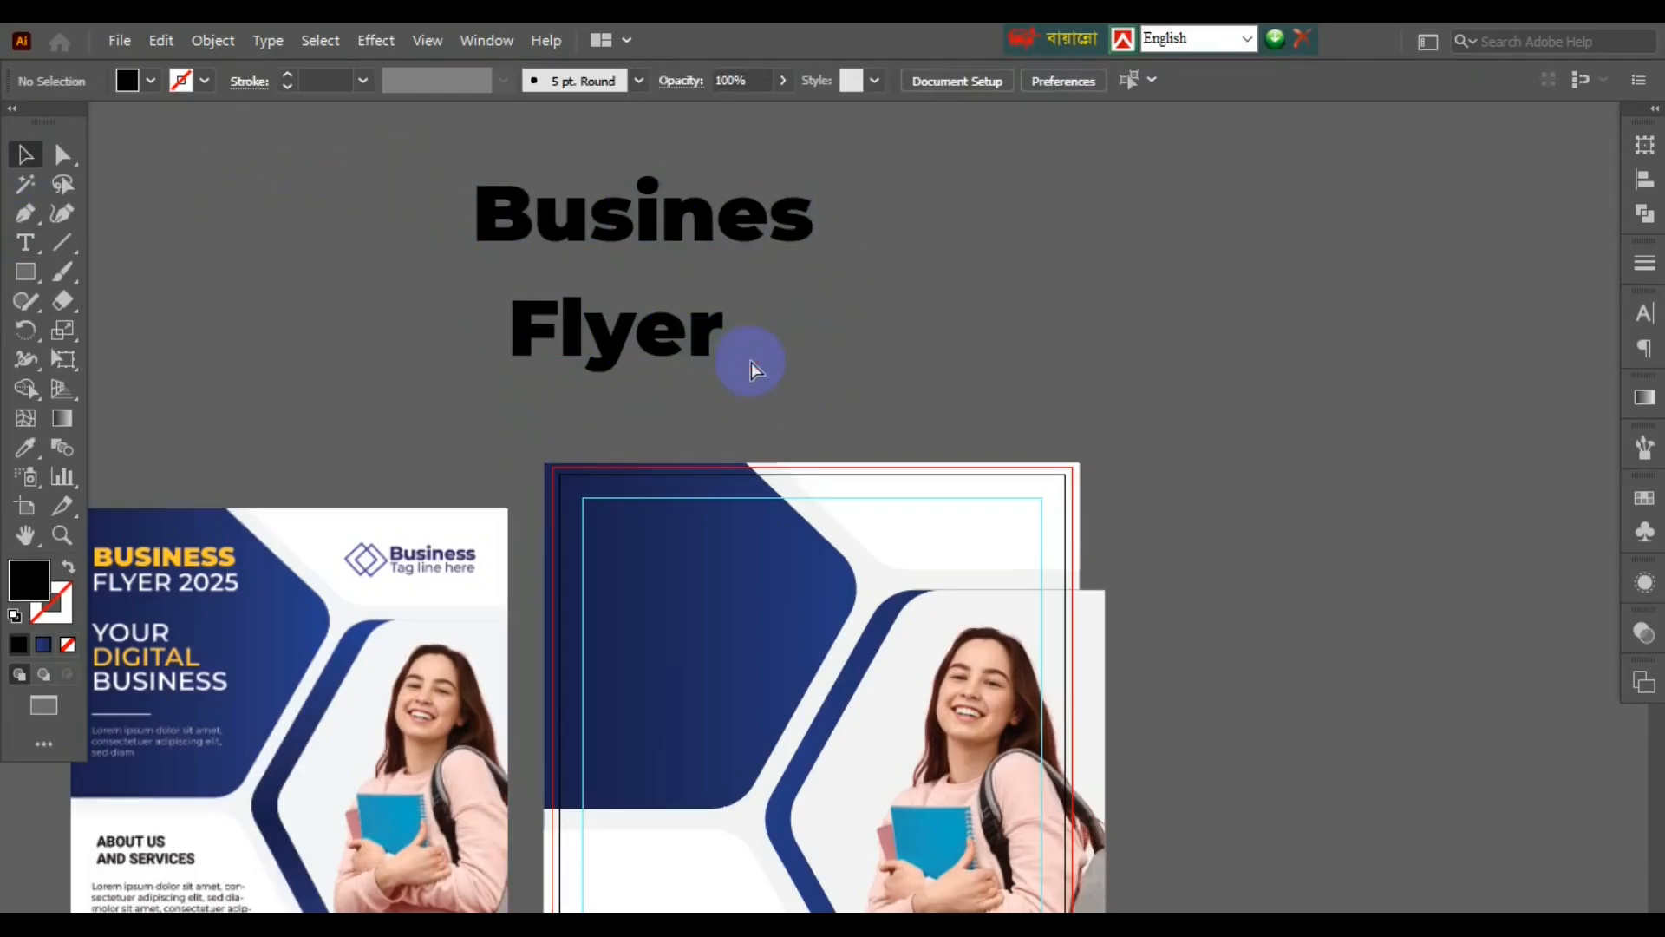
{"action": "key", "text": "ctrl+s"}
- Set both heading lines to All Caps in Bold weight
{"action": "left_click_drag", "start_coordinate": [425, 214], "coordinate": [520, 260]}
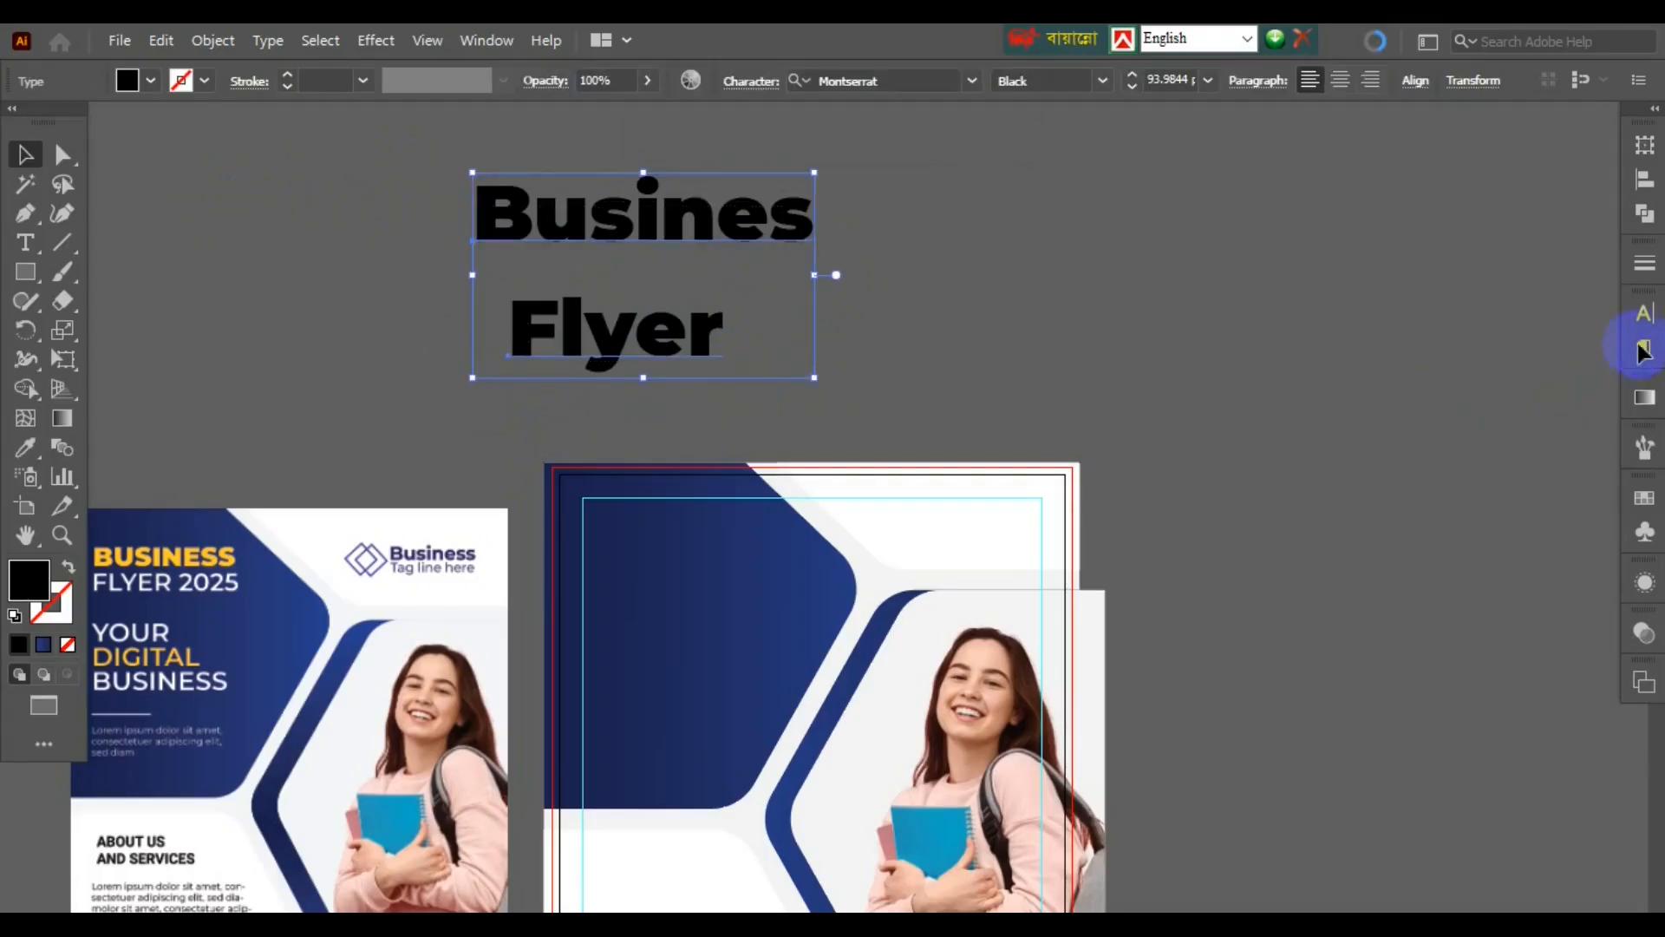
{"action": "left_click", "coordinate": [1645, 313]}
{"action": "left_click", "coordinate": [1354, 551]}
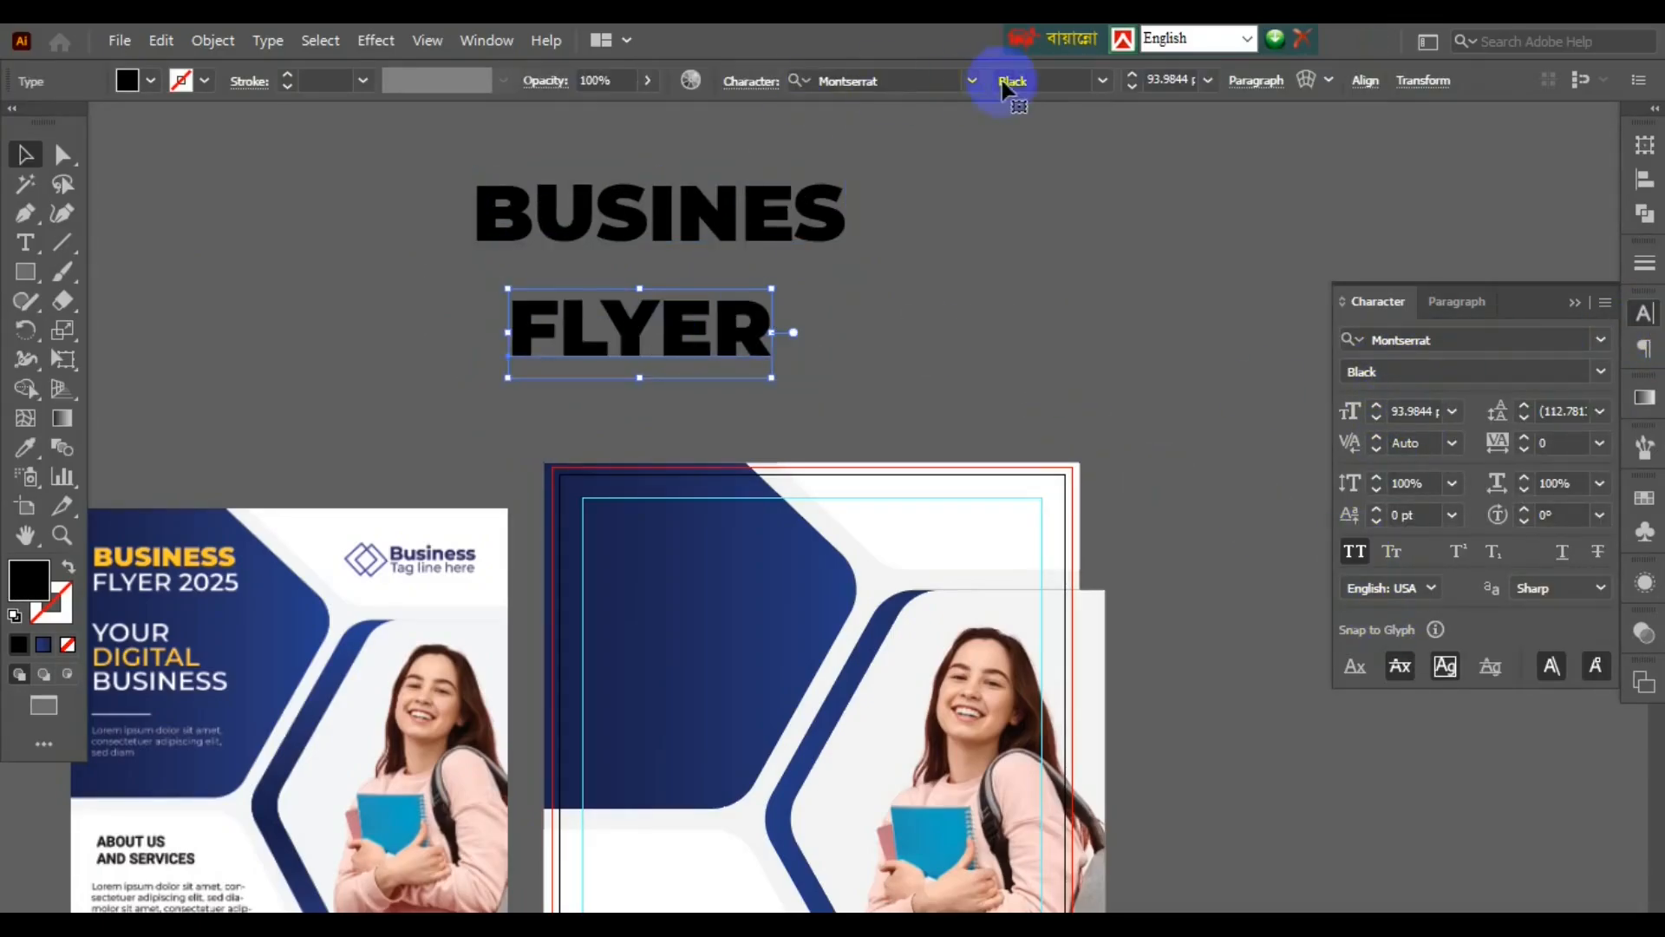
{"action": "left_click", "coordinate": [1011, 80]}
{"action": "left_click", "coordinate": [1030, 430]}
- Add '2025' to FLYER, shrink it under BUSINES, and copy the heading to the right
{"action": "left_click", "coordinate": [743, 330]}
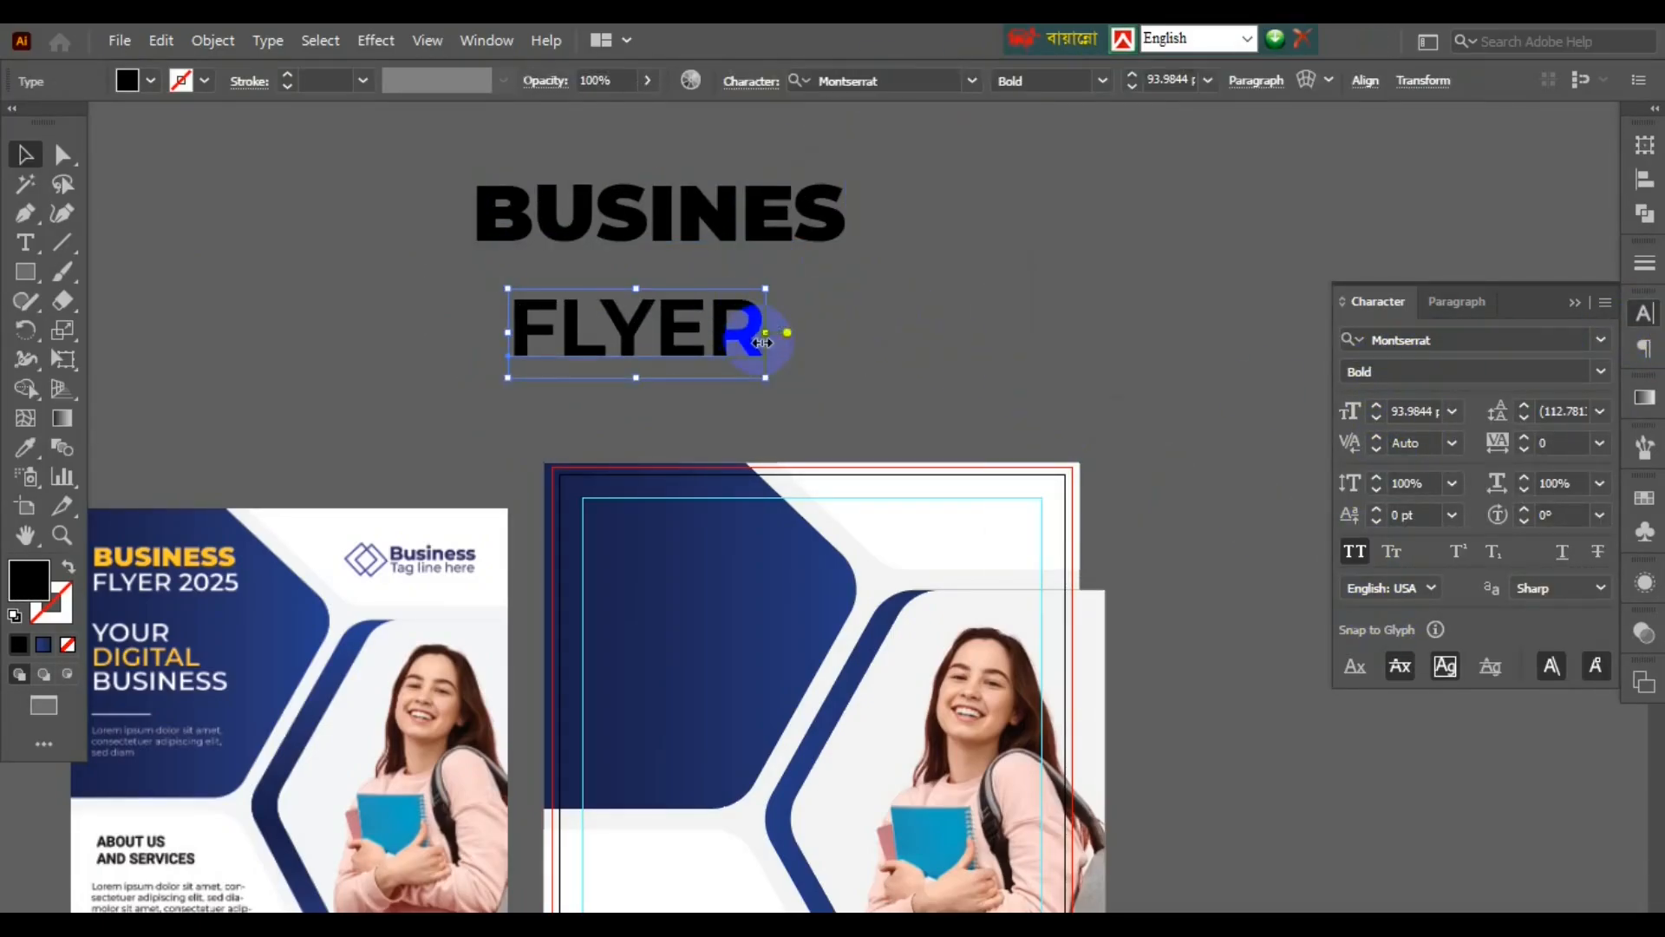
{"action": "double_click", "coordinate": [763, 334]}
{"action": "type", "text": "2025"}
{"action": "left_click", "coordinate": [25, 155]}
{"action": "left_click_drag", "start_coordinate": [996, 372], "coordinate": [862, 324]}
{"action": "left_click", "coordinate": [660, 212], "text": "shift"}
{"action": "left_click_drag", "start_coordinate": [550, 249], "coordinate": [1026, 330]}
- Retype the copied heading text as 'YOUR / DIGITAL / BUSINESS' on three lines
{"action": "double_click", "coordinate": [1027, 330]}
{"action": "type", "text": "YOUR"}
{"action": "key", "text": "Return"}
{"action": "type", "text": "DIGITAL"}
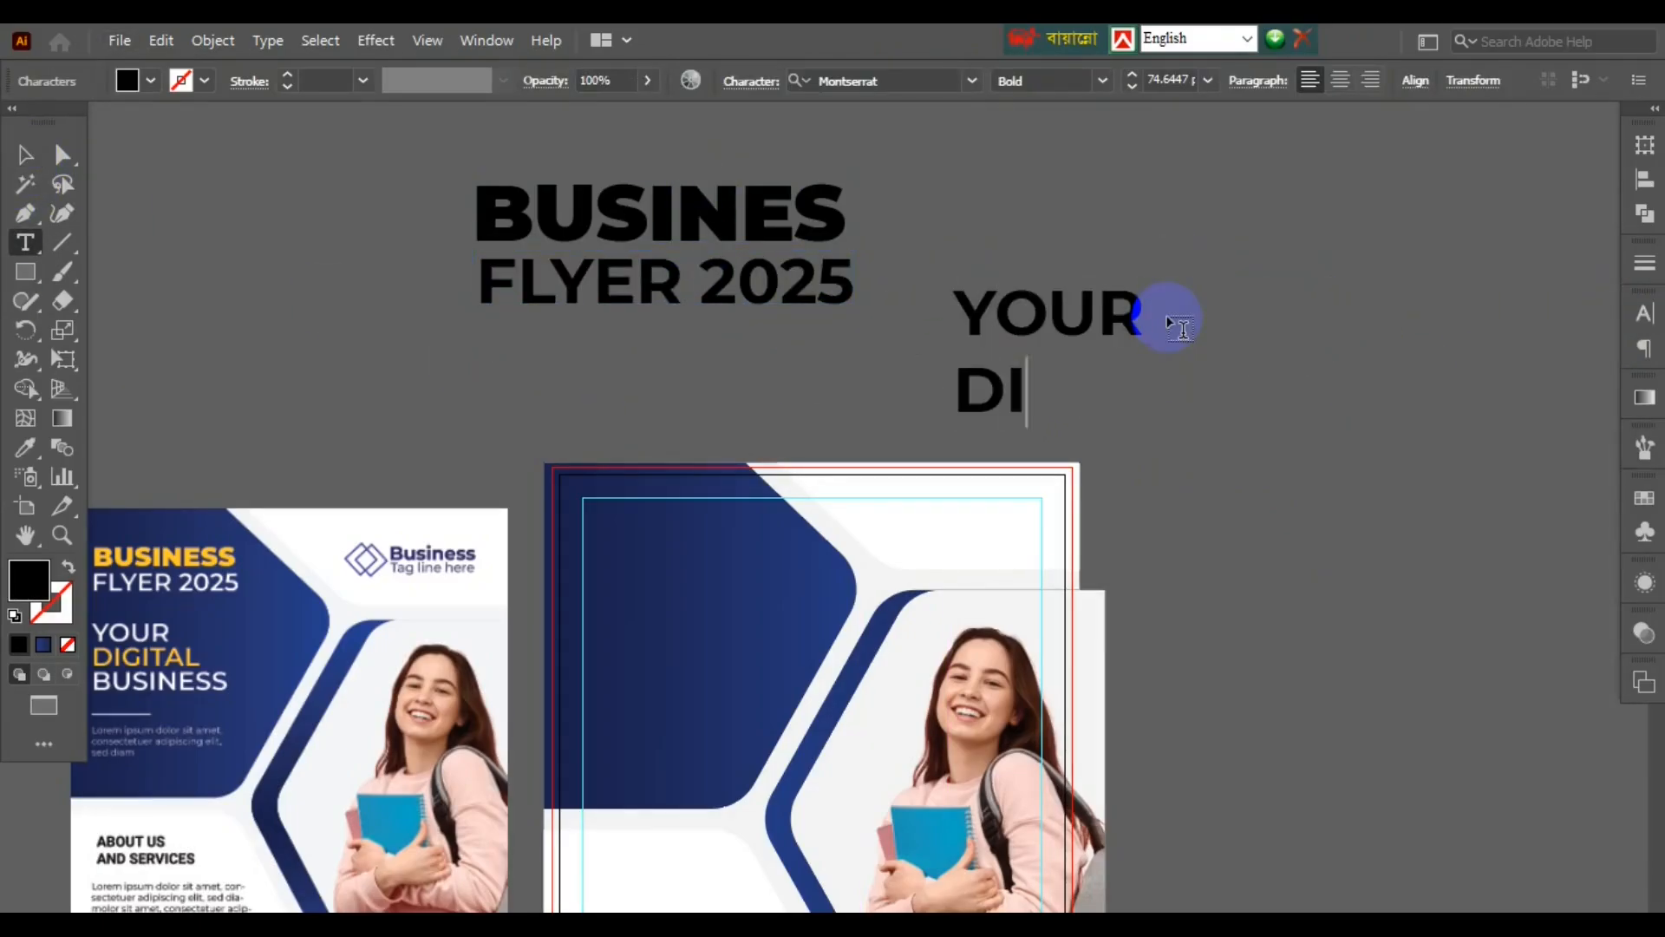
{"action": "key", "text": "Return"}
{"action": "type", "text": "BUSINESS"}
{"action": "key", "text": "Escape"}
- Move BUSINES FLYER 2025 to the flyer's top-left, shrink the tagline to fit, and adjust its line spacing
{"action": "left_click", "coordinate": [1646, 312]}
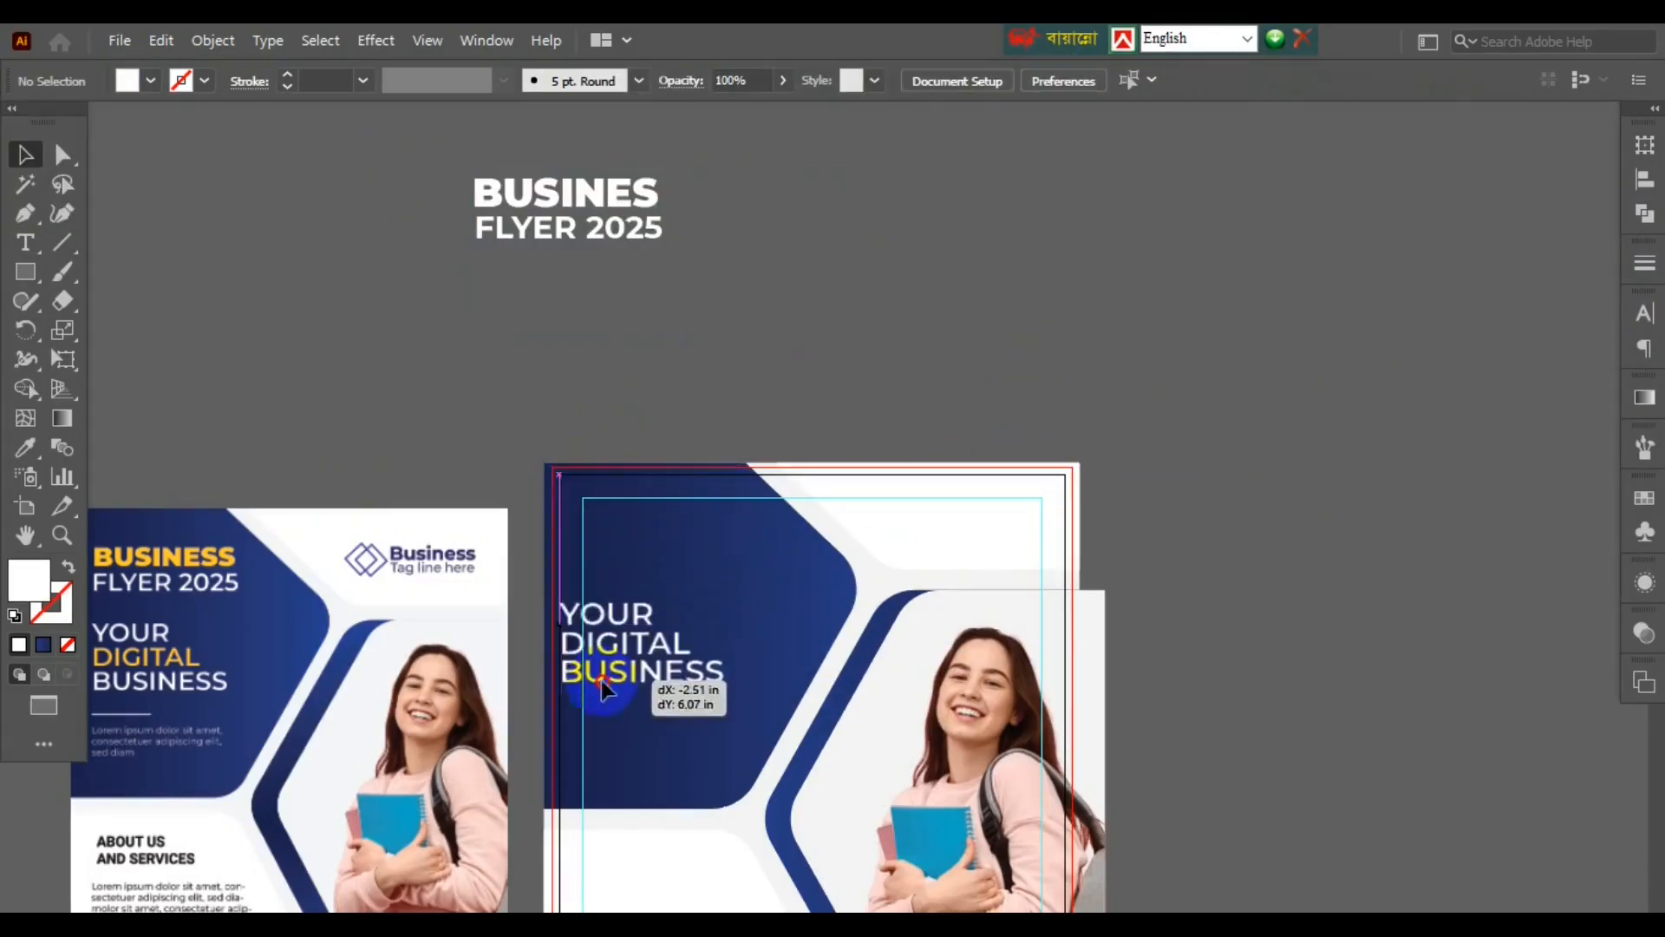
{"action": "left_click_drag", "start_coordinate": [607, 208], "coordinate": [753, 565]}
{"action": "left_click", "coordinate": [664, 661]}
{"action": "left_click_drag", "start_coordinate": [763, 709], "coordinate": [741, 697]}
{"action": "left_click", "coordinate": [1645, 313]}
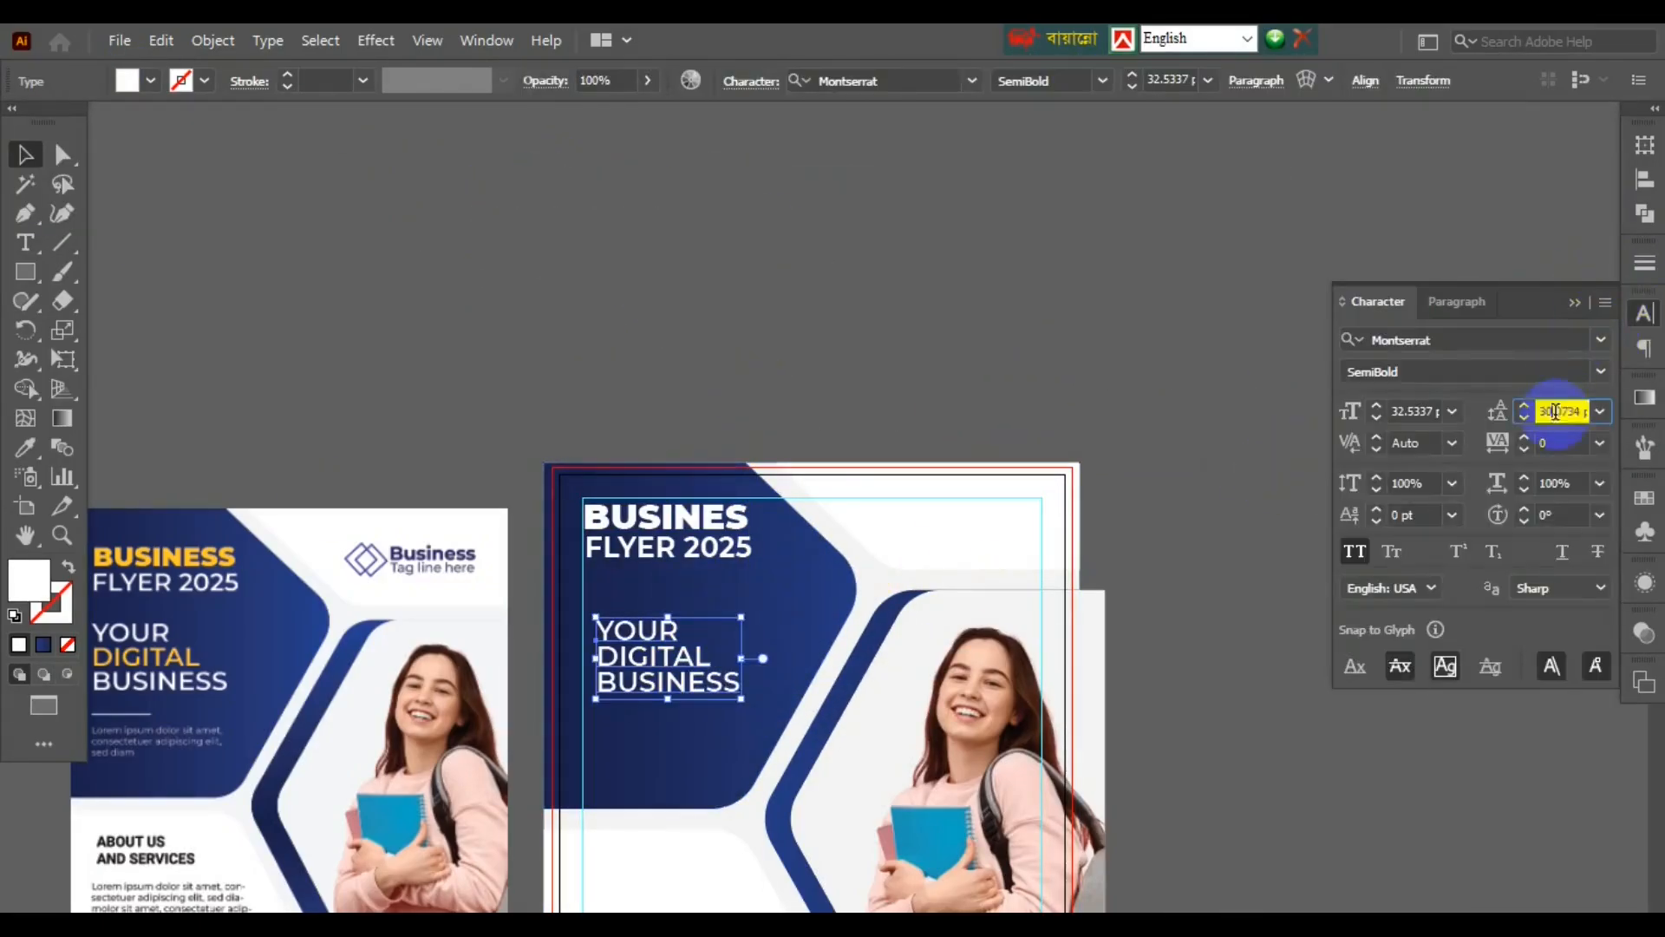
{"action": "scroll", "coordinate": [1555, 413], "scroll_direction": "up", "scroll_amount": 2}
{"action": "left_click", "coordinate": [1353, 364]}
- Ungroup the heading and make BUSINES yellow with the Eyedropper
{"action": "left_click", "coordinate": [625, 523]}
{"action": "key", "text": "a"}
{"action": "key", "text": "v"}
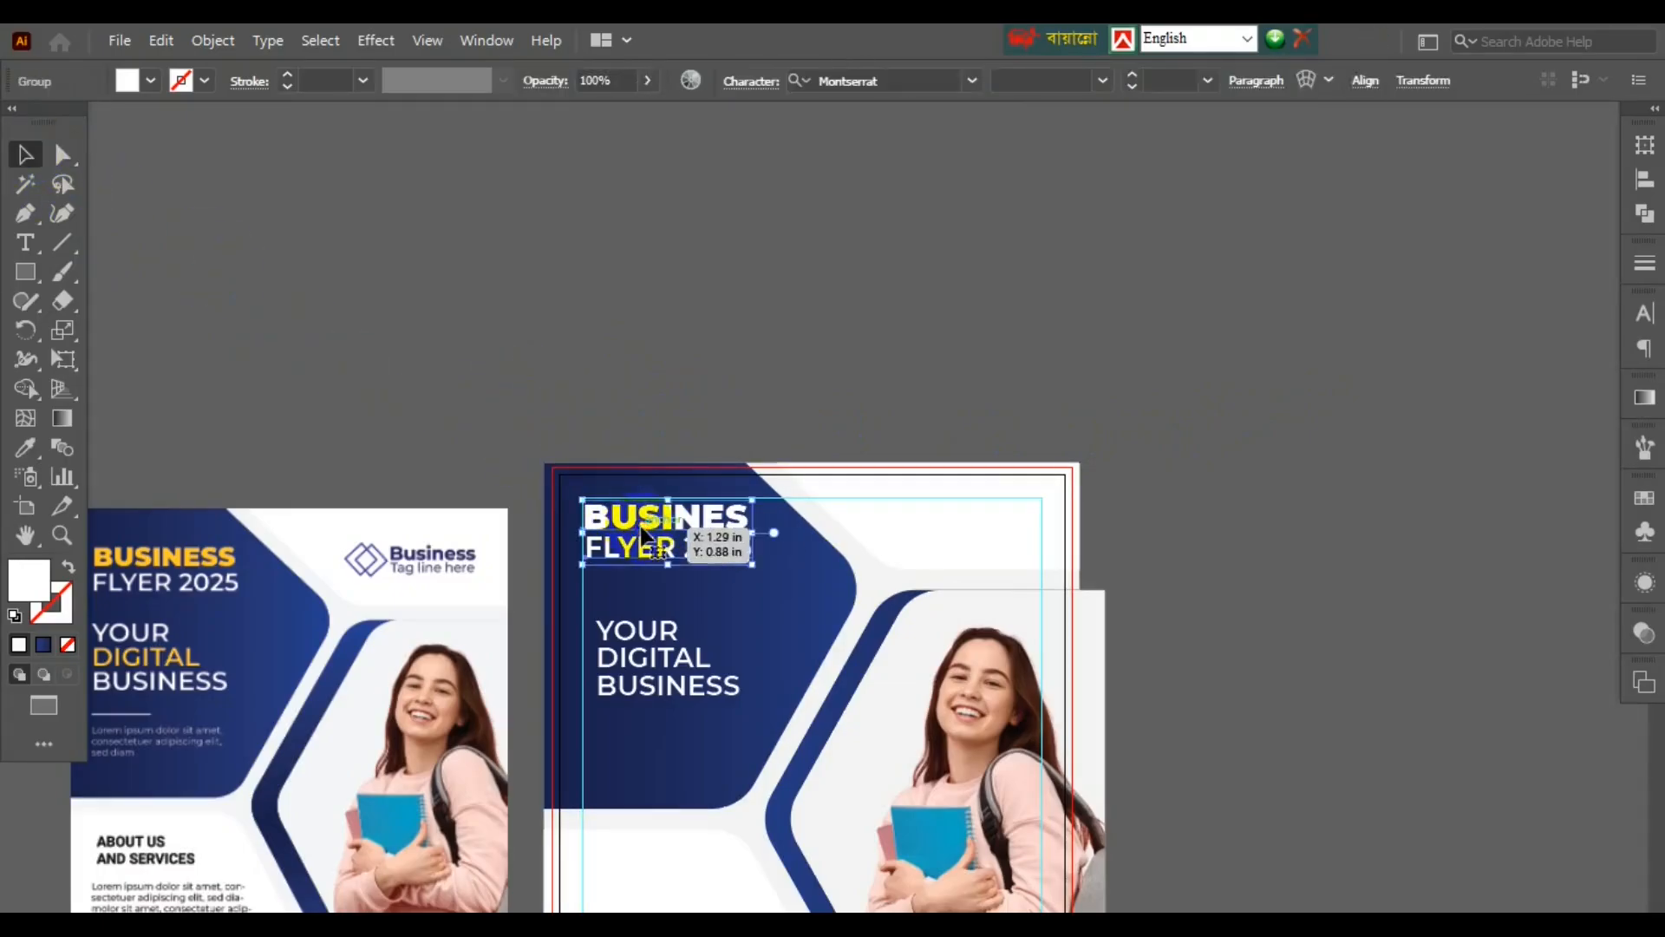
{"action": "key", "text": "ctrl+shift+g"}
{"action": "left_click", "coordinate": [664, 521]}
{"action": "key", "text": "i"}
{"action": "scroll", "coordinate": [212, 566], "scroll_direction": "up", "scroll_amount": 2}
{"action": "left_click", "coordinate": [210, 547]}
{"action": "key", "text": "v"}
- Make the word DIGITAL in the tagline yellow with the Eyedropper
{"action": "key", "text": "t"}
{"action": "left_click_drag", "start_coordinate": [983, 693], "coordinate": [1211, 694]}
{"action": "left_click", "coordinate": [25, 448]}
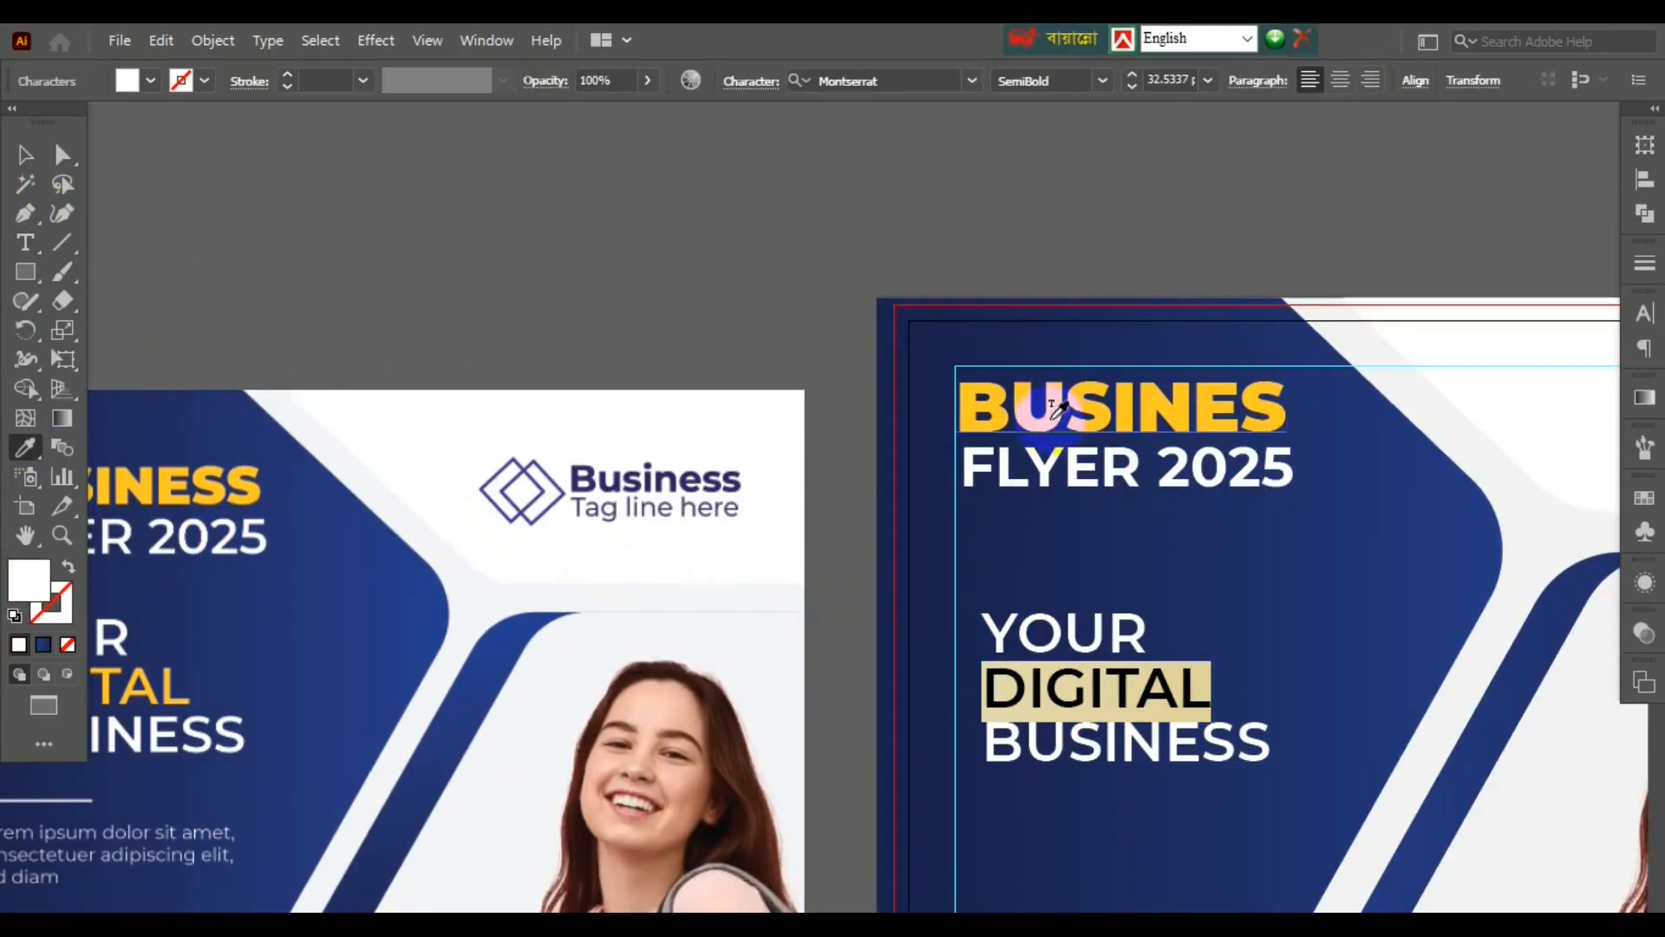
{"action": "left_click", "coordinate": [1045, 406]}
{"action": "key", "text": "v"}
{"action": "scroll", "coordinate": [767, 242], "scroll_direction": "down", "scroll_amount": 2}
- Align the tagline block and draw a short white line beneath it
{"action": "left_click_drag", "start_coordinate": [955, 455], "coordinate": [951, 443]}
{"action": "key", "text": "backslash"}
{"action": "left_click_drag", "start_coordinate": [865, 500], "coordinate": [931, 501]}
{"action": "left_click", "coordinate": [206, 81]}
{"action": "left_click", "coordinate": [555, 286]}
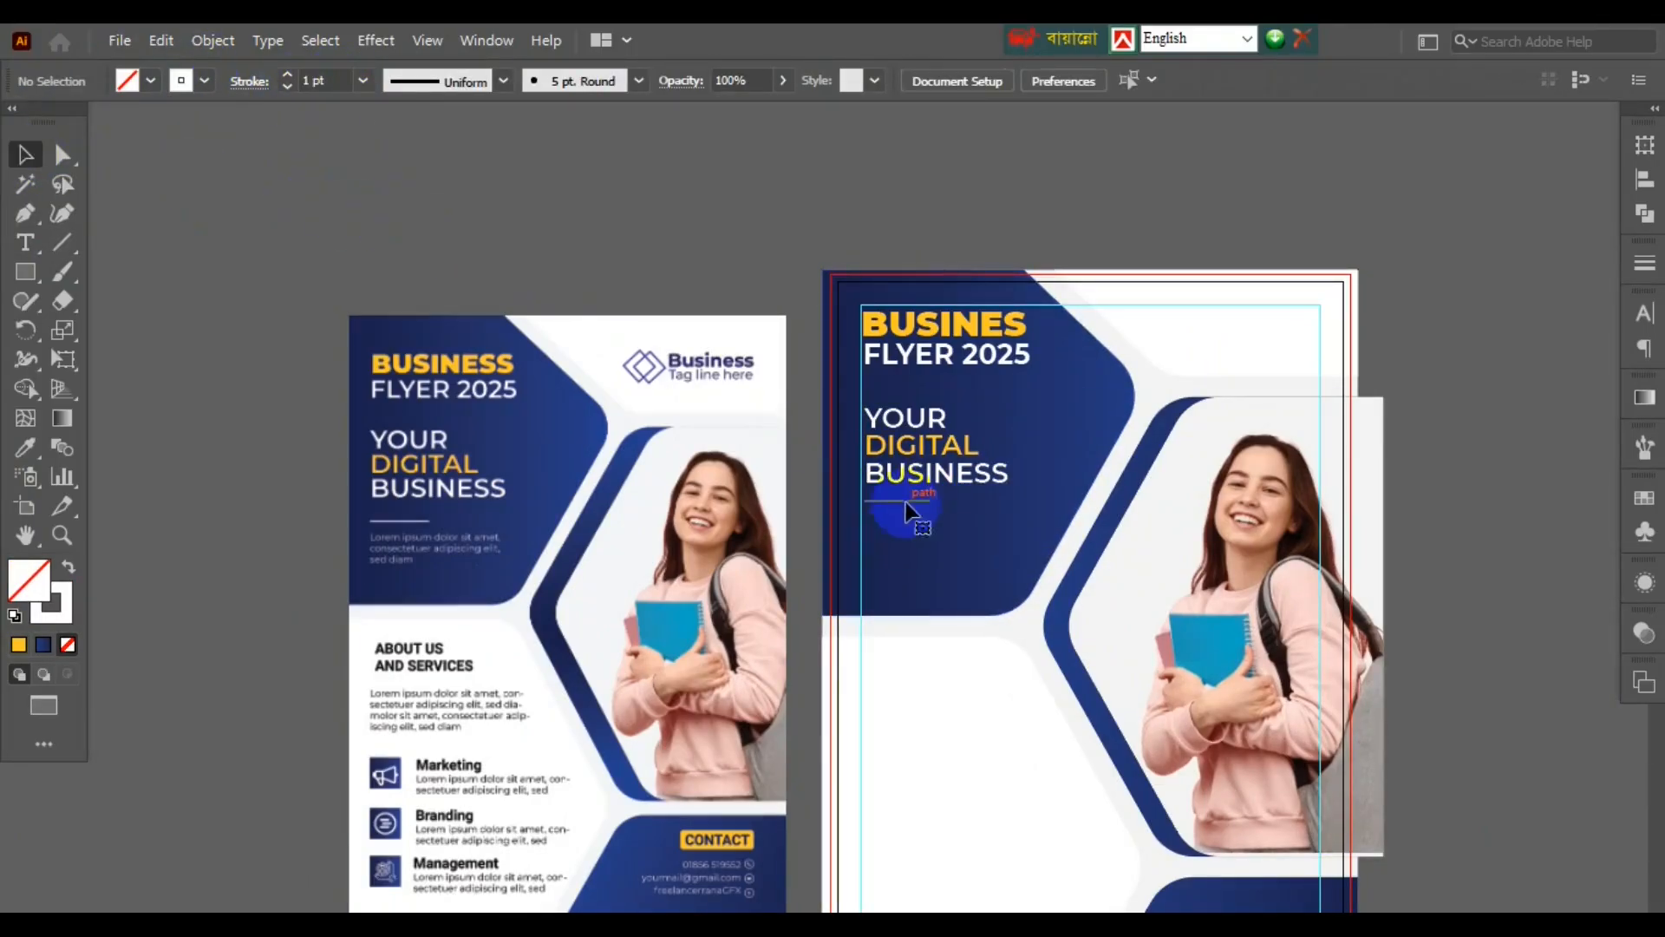
- Make the rule 2 pt and add a white 8 pt body text frame below it
{"action": "left_click", "coordinate": [922, 502]}
{"action": "key", "text": "t"}
{"action": "left_click", "coordinate": [1645, 313]}
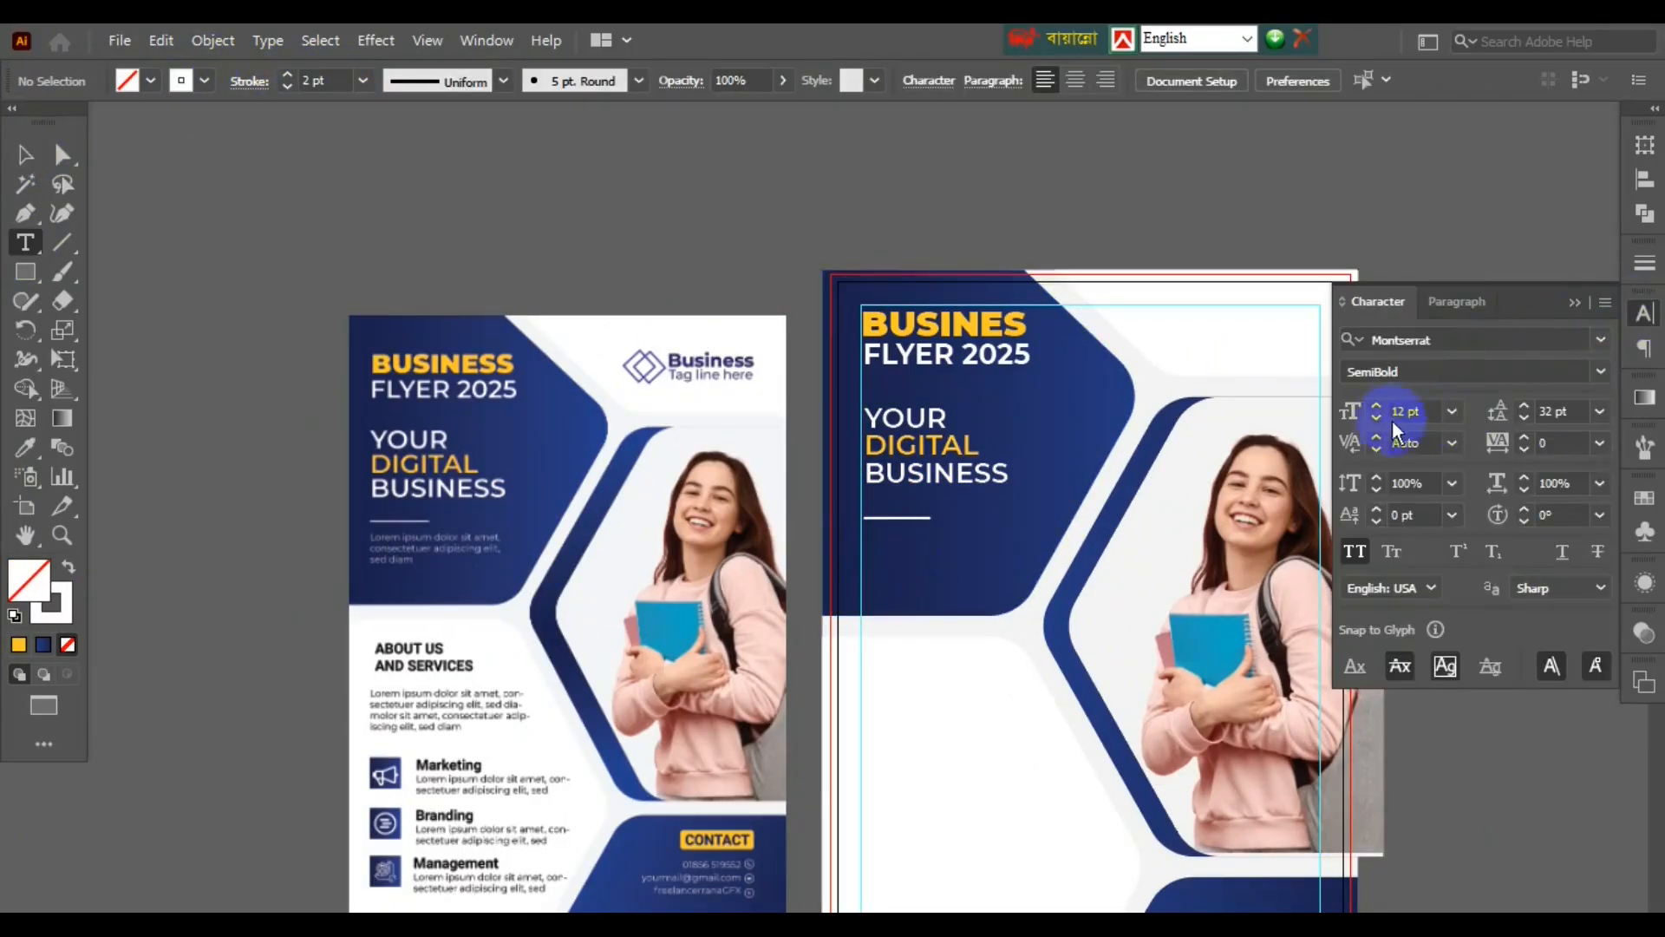
{"action": "scroll", "coordinate": [1392, 424], "scroll_direction": "down", "scroll_amount": 4}
{"action": "left_click_drag", "start_coordinate": [864, 538], "coordinate": [1025, 588]}
{"action": "scroll", "coordinate": [1531, 422], "scroll_direction": "down", "scroll_amount": 17}
{"action": "left_click", "coordinate": [150, 80]}
{"action": "left_click", "coordinate": [40, 122]}
{"action": "scroll", "coordinate": [950, 555], "scroll_direction": "up", "scroll_amount": 2}
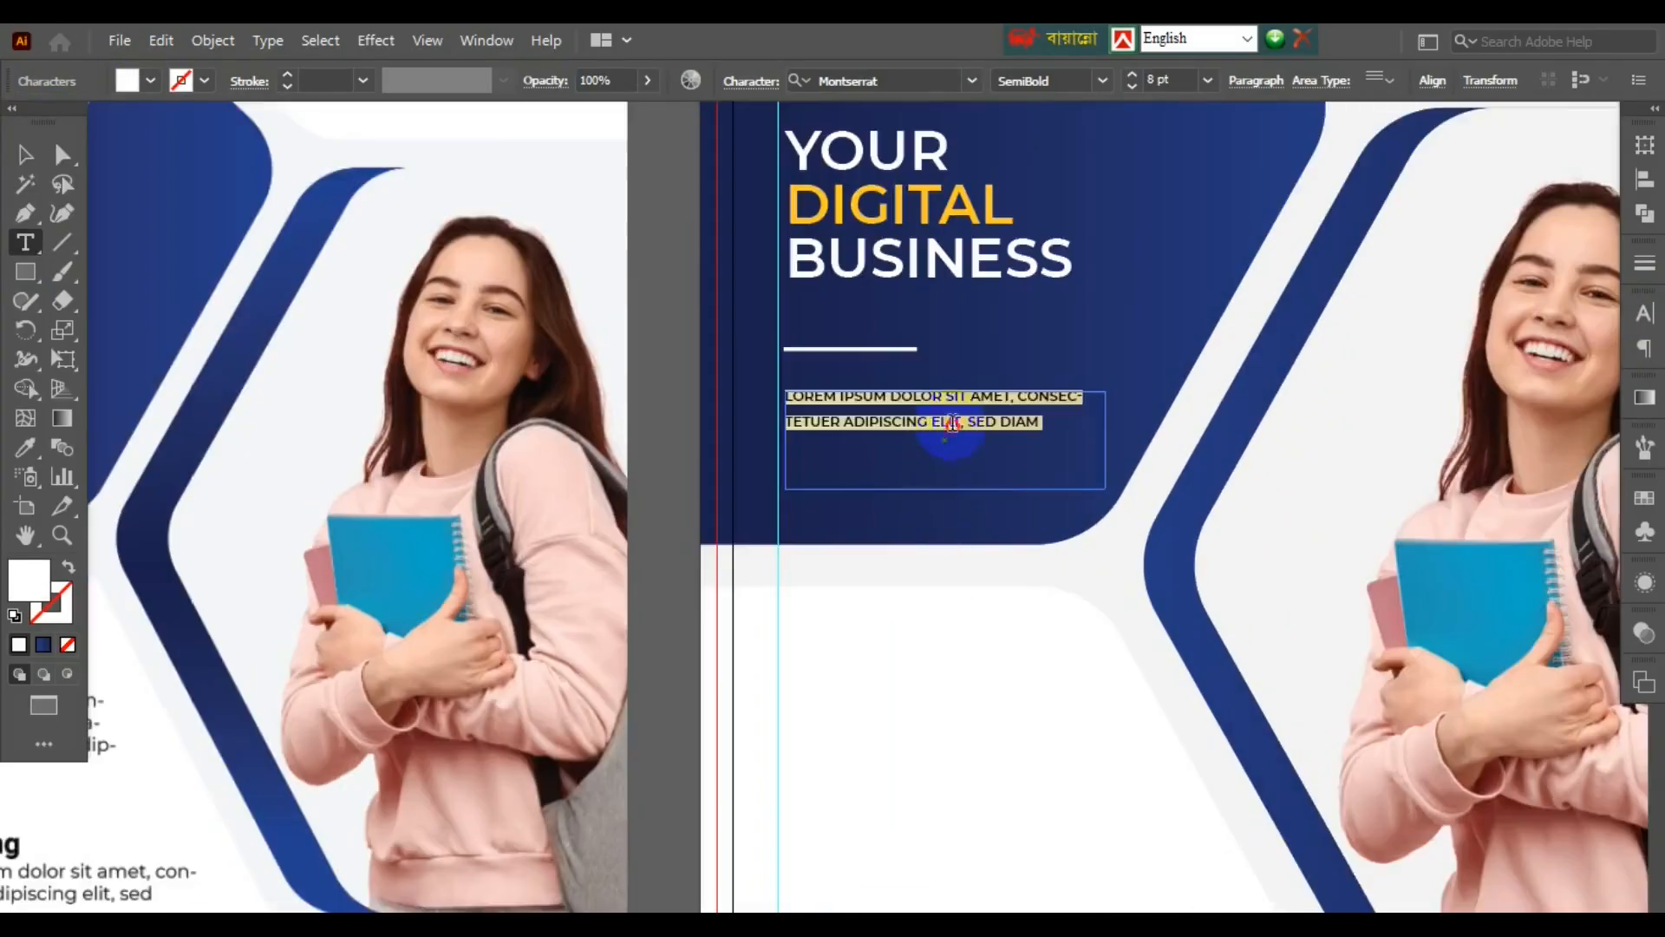
- Turn off All Caps, set Auto leading, and lengthen the placeholder body text
{"action": "left_click", "coordinate": [1644, 313]}
{"action": "left_click", "coordinate": [1354, 551]}
{"action": "left_click", "coordinate": [1600, 411]}
{"action": "left_click", "coordinate": [1561, 436]}
{"action": "left_click_drag", "start_coordinate": [958, 415], "coordinate": [828, 398]}
{"action": "type", "text": "ipsum dolor sit amet, consectetuer adipiscing elit, sed diam"}
{"action": "left_click", "coordinate": [25, 155]}
{"action": "scroll", "coordinate": [956, 502], "scroll_direction": "down", "scroll_amount": 2}
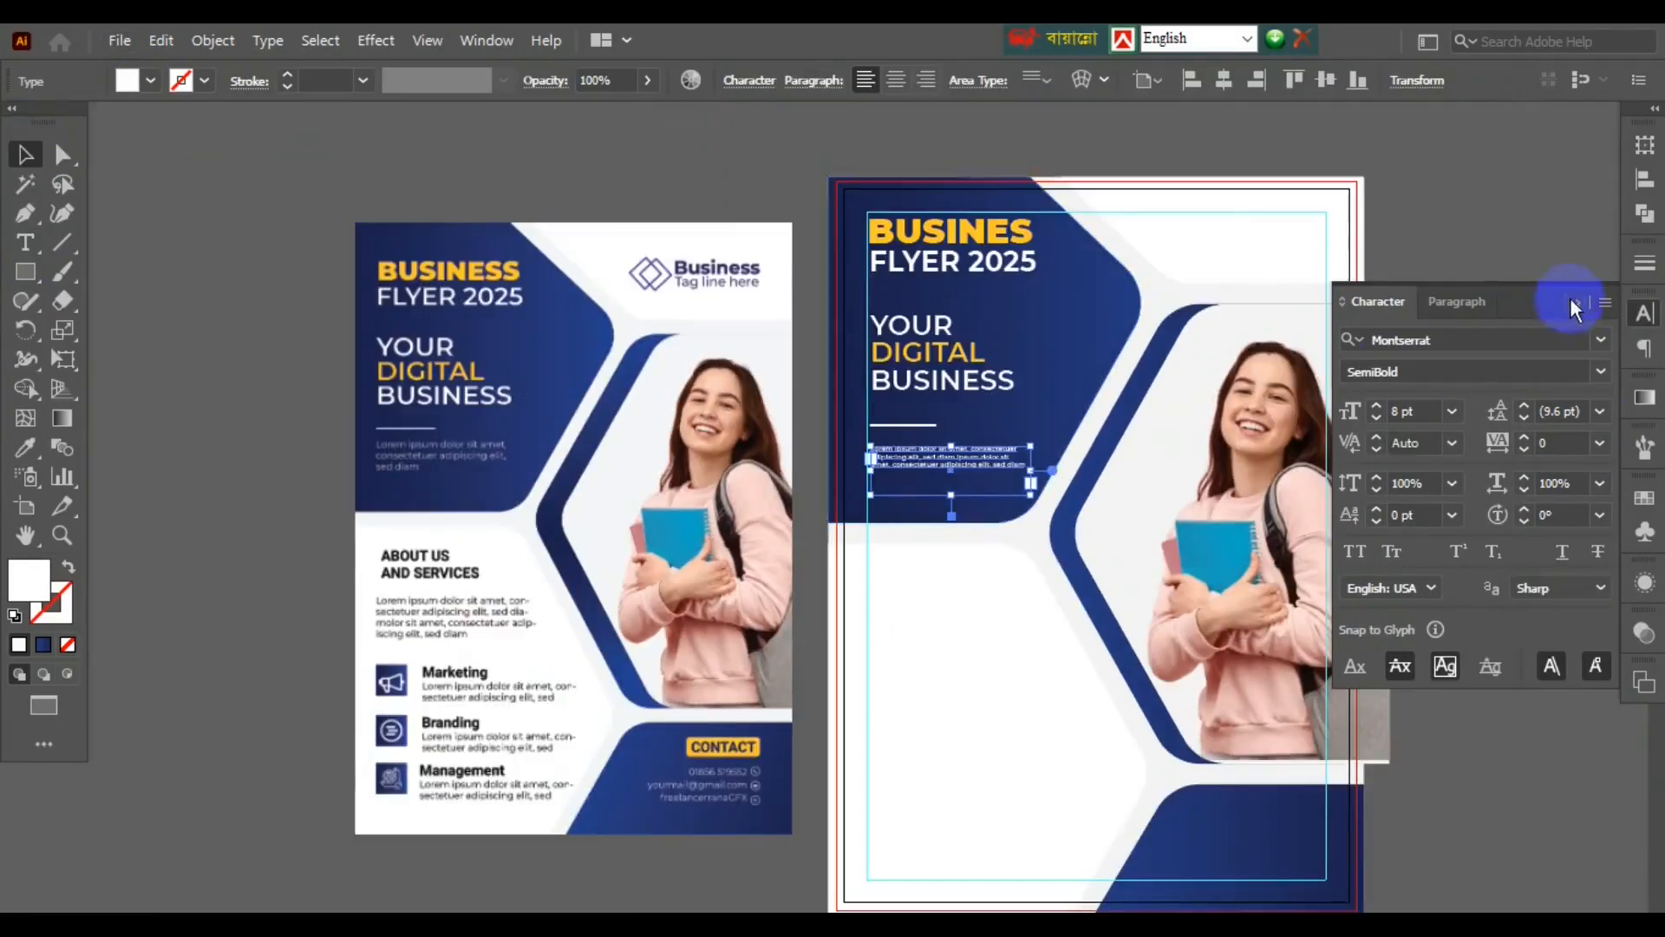
- Collapse the character settings and check the blue background and body text frame
{"action": "left_click", "coordinate": [1574, 308]}
{"action": "scroll", "coordinate": [885, 539], "scroll_direction": "up", "scroll_amount": 3}
{"action": "scroll", "coordinate": [884, 538], "scroll_direction": "down", "scroll_amount": 3}
{"action": "left_click", "coordinate": [1141, 299]}
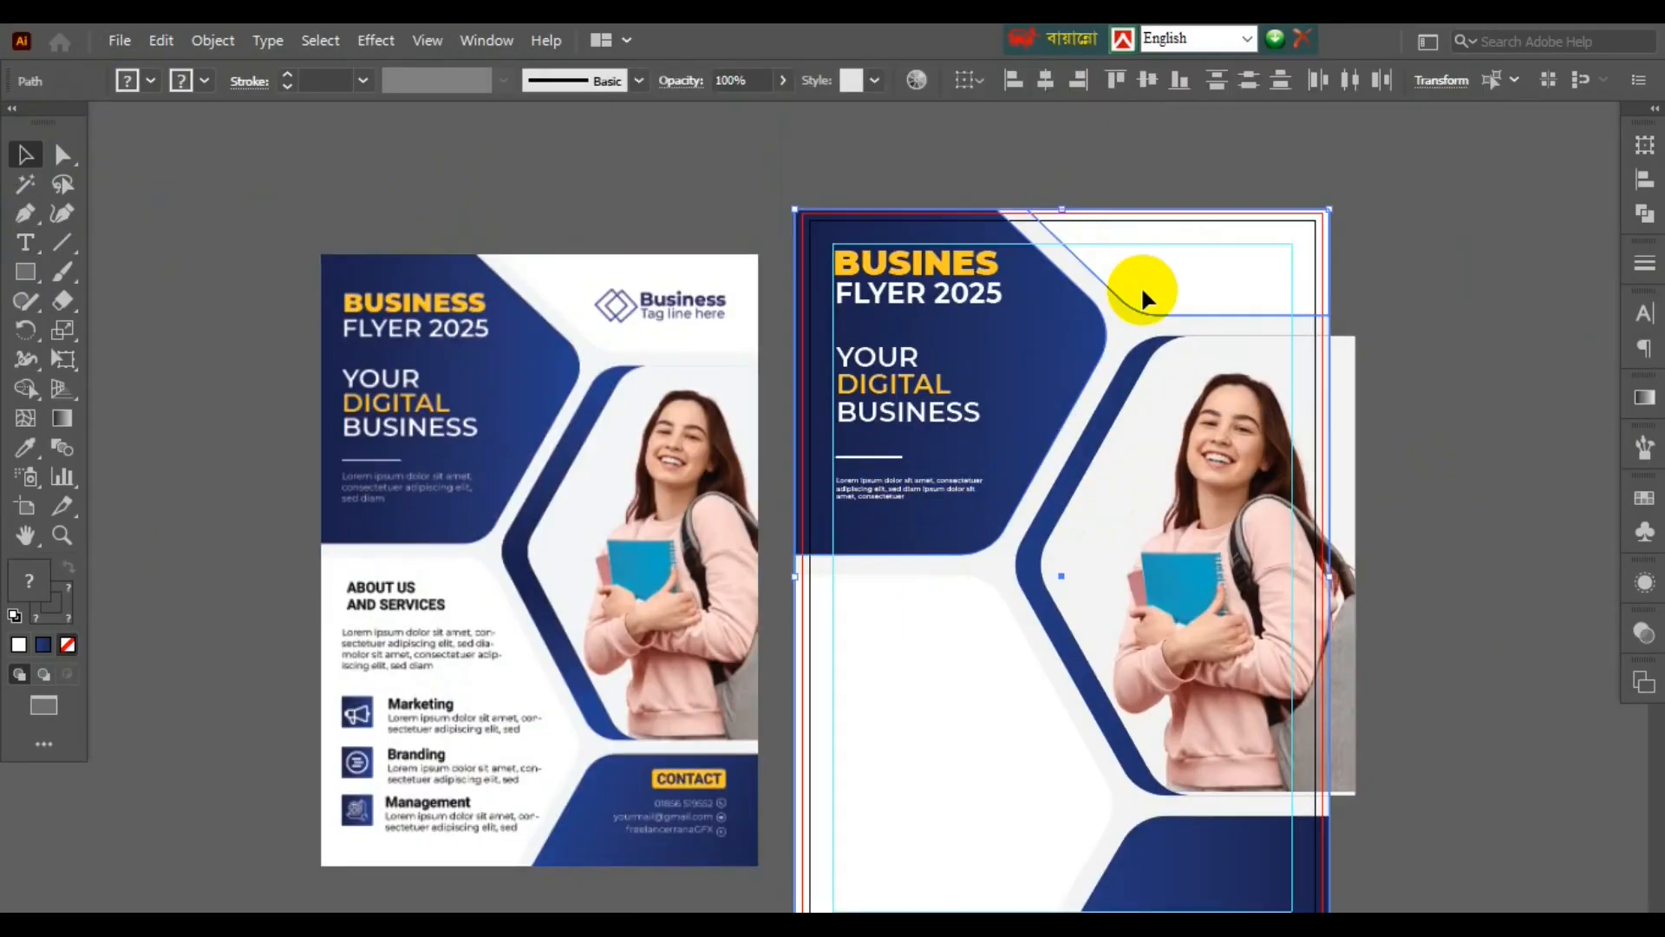
{"action": "left_click", "coordinate": [910, 487]}
{"action": "left_click", "coordinate": [1460, 413]}
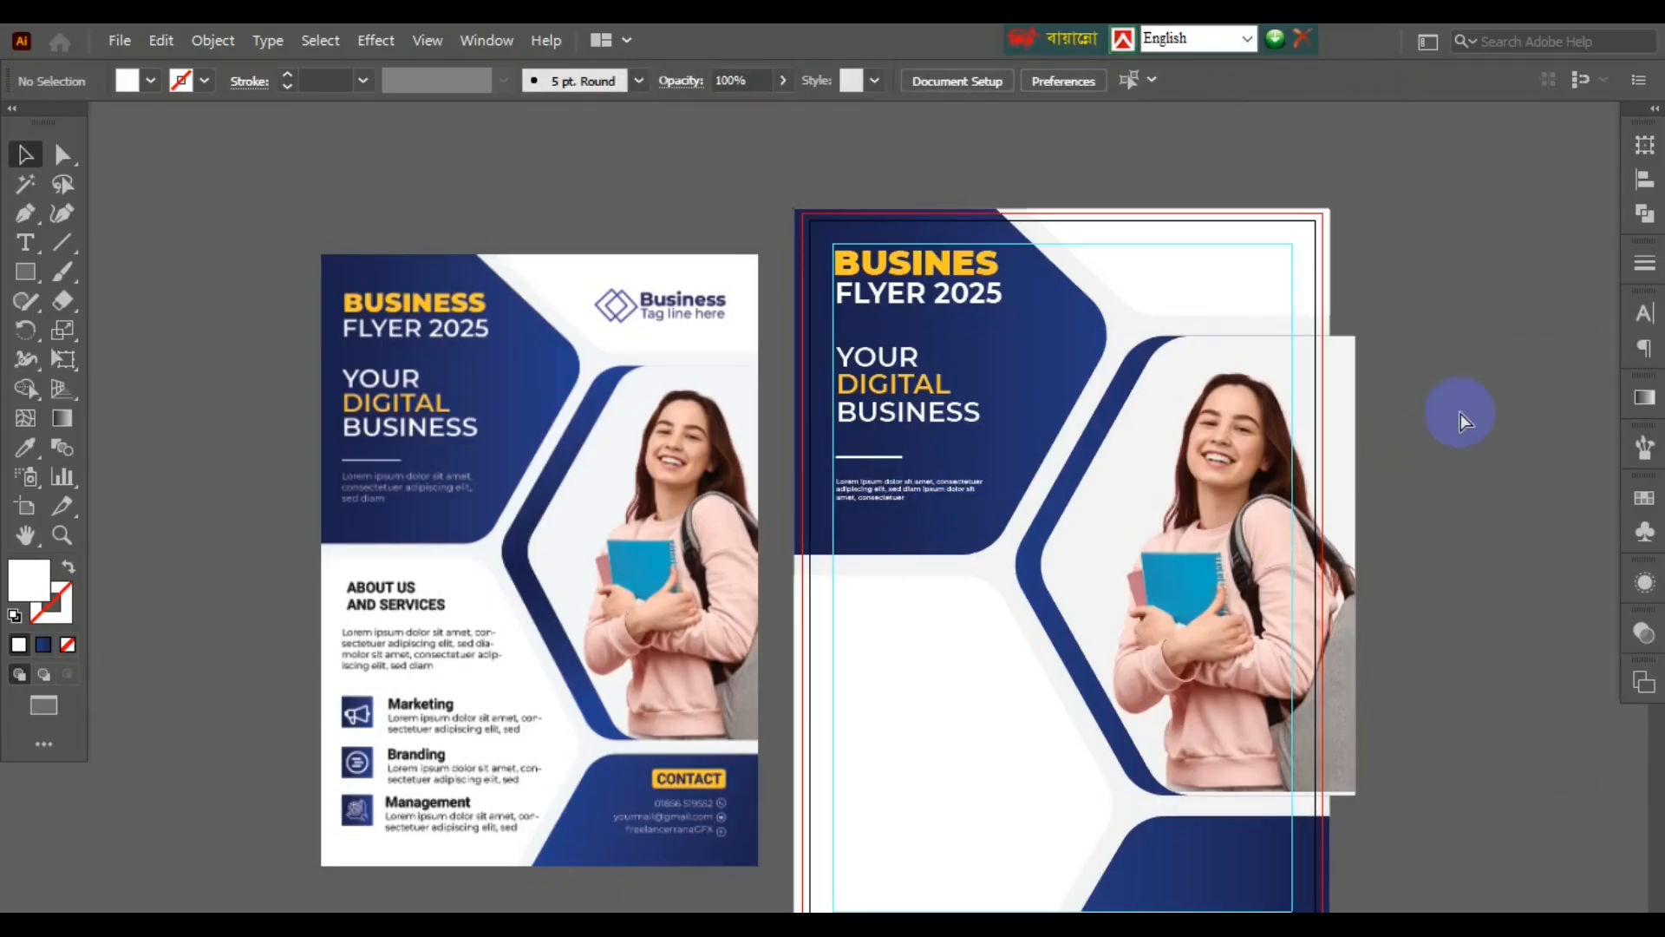
- Draw a hollow square with a 2 pt dark indigo outline for the diamond logo
{"action": "right_click", "coordinate": [25, 271]}
{"action": "left_click", "coordinate": [121, 272]}
{"action": "mouse_move", "coordinate": [562, 185]}
{"action": "left_mouse_down"}
{"action": "mouse_move", "coordinate": [614, 212]}
{"action": "mouse_move", "coordinate": [1119, 265]}
{"action": "left_mouse_up"}
{"action": "key", "text": "shift+x"}
{"action": "left_click", "coordinate": [205, 80]}
{"action": "left_click", "coordinate": [204, 126]}
{"action": "left_click", "coordinate": [361, 156]}
{"action": "key", "text": "v"}
{"action": "left_click", "coordinate": [584, 205]}
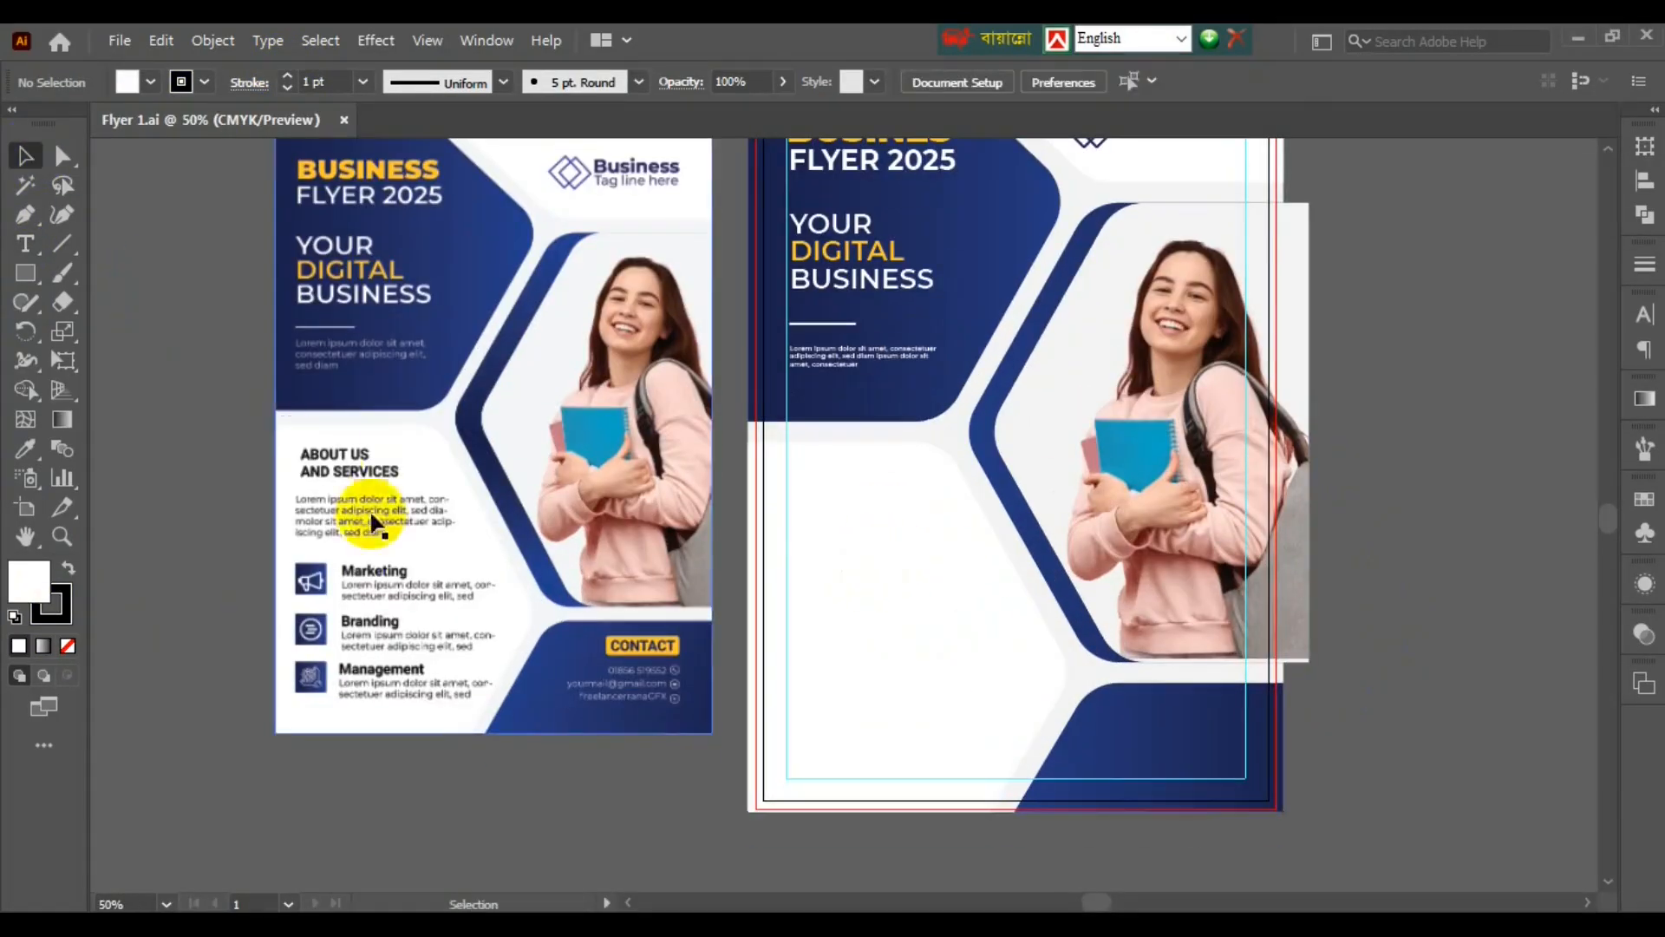
- Move the diamond to the flyer's top-right and retype copied text as 'ABOUT US / AND SERVICE'
{"action": "left_click_drag", "start_coordinate": [371, 512], "coordinate": [885, 599]}
{"action": "double_click", "coordinate": [847, 555]}
{"action": "key", "text": "ctrl+a"}
{"action": "type", "text": "ABOUT US"}
{"action": "key", "text": "Return"}
{"action": "type", "text": "AND SERVICE"}
{"action": "key", "text": "Escape"}
- Copy the Lorem ipsum block under ABOUT US and lengthen it with a pasted phrase
{"action": "left_click", "coordinate": [832, 425]}
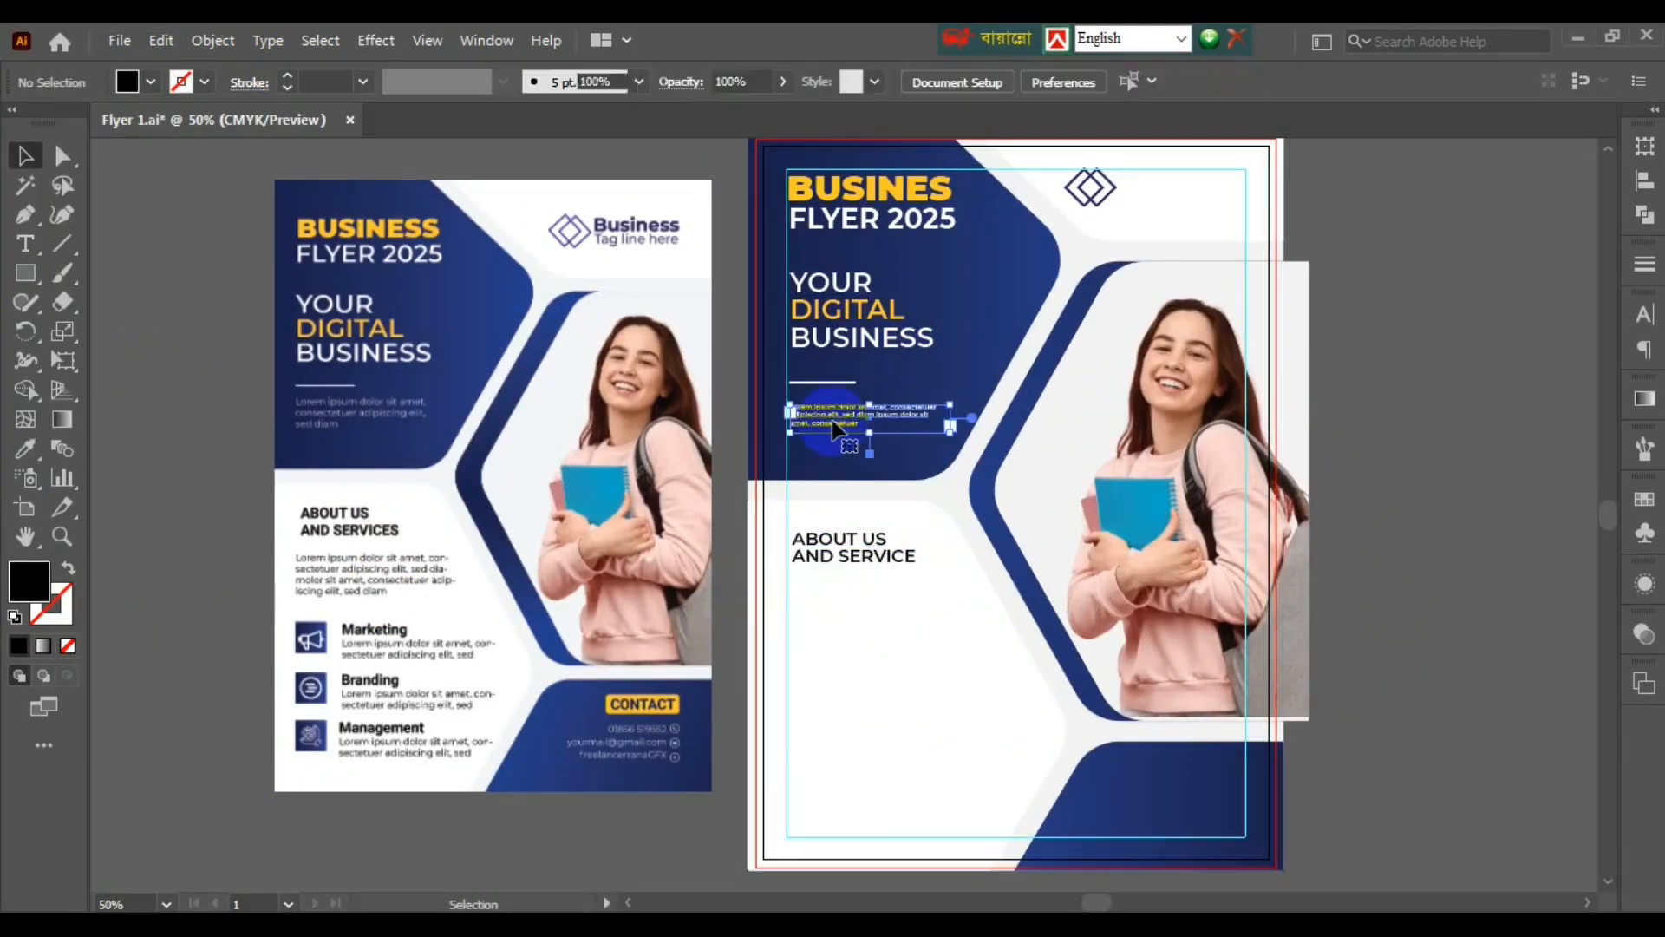
{"action": "left_click_drag", "start_coordinate": [833, 425], "coordinate": [848, 587]}
{"action": "key", "text": "t"}
{"action": "key", "text": "ctrl+1"}
{"action": "left_click_drag", "start_coordinate": [1170, 535], "coordinate": [1322, 565]}
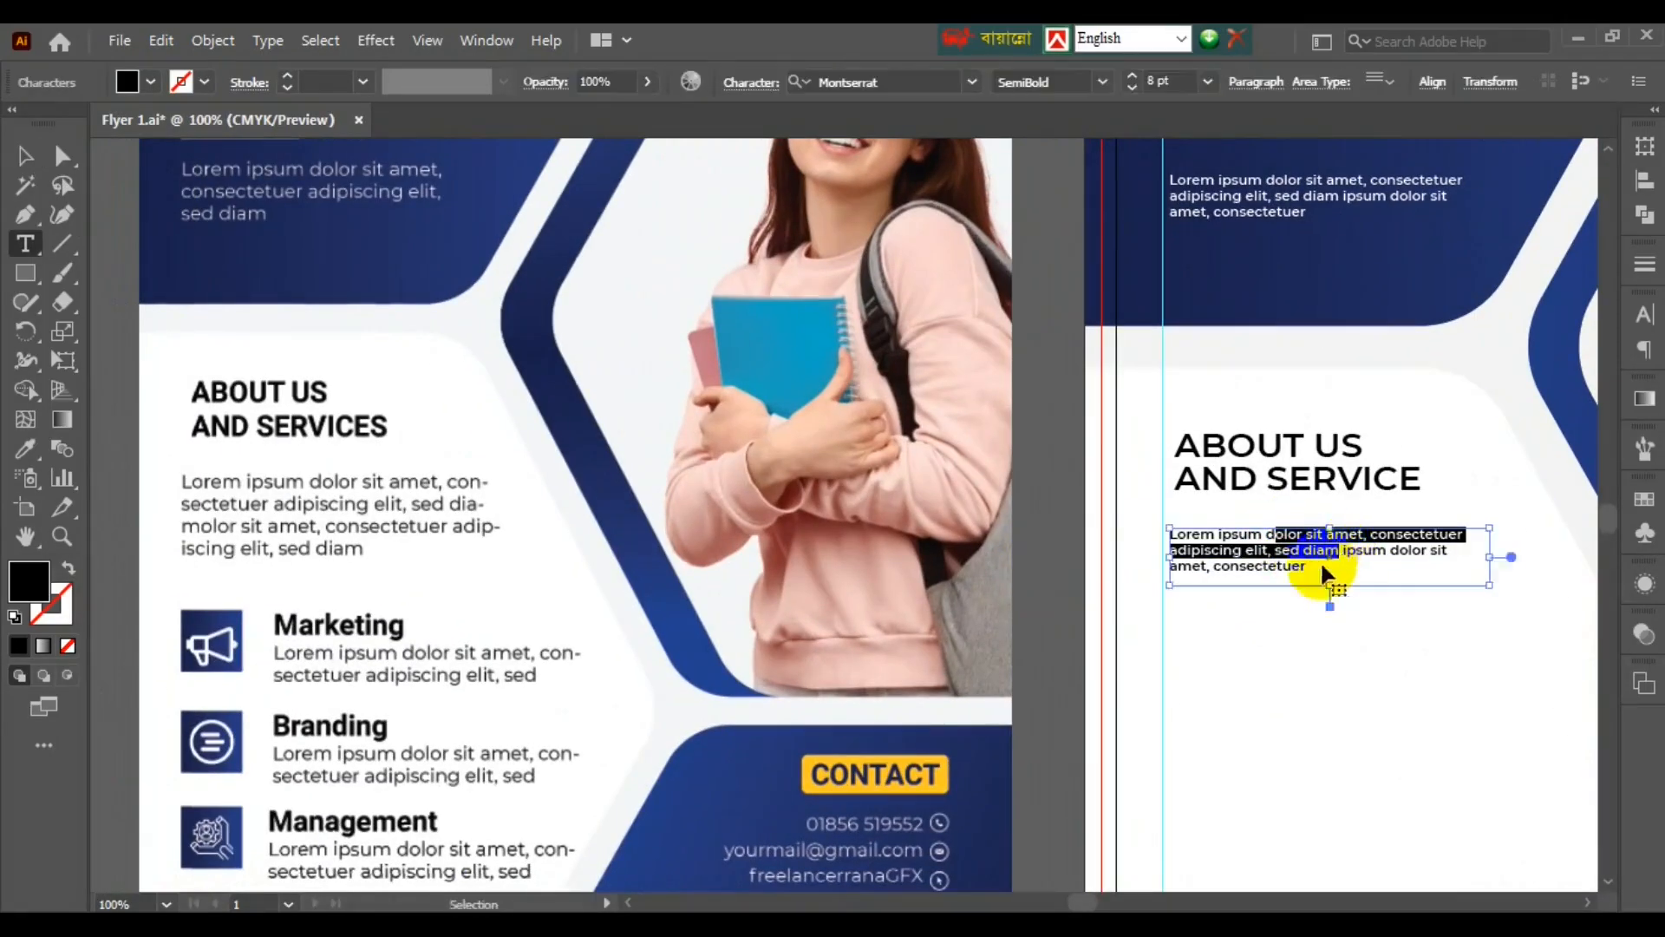
{"action": "key", "text": "ctrl+c"}
{"action": "left_click", "coordinate": [1322, 572]}
{"action": "key", "text": "ctrl+v"}
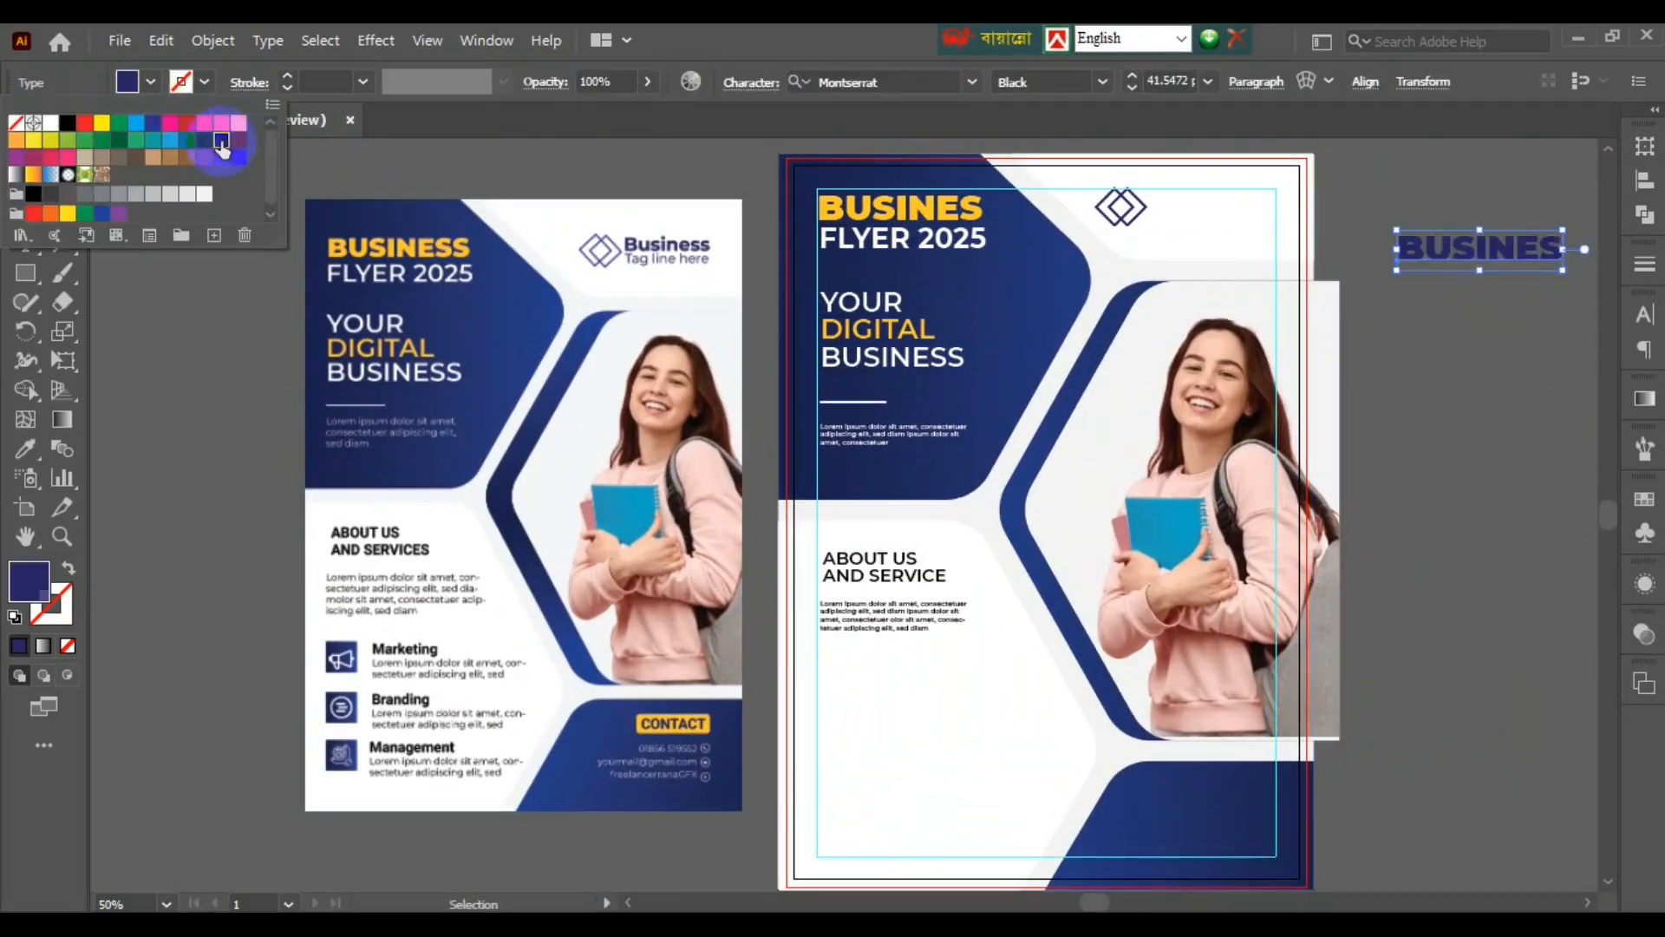
- Drag a copy of BUSINES onto the flyer as logo text
{"action": "left_click_drag", "start_coordinate": [1505, 245], "coordinate": [1197, 230]}
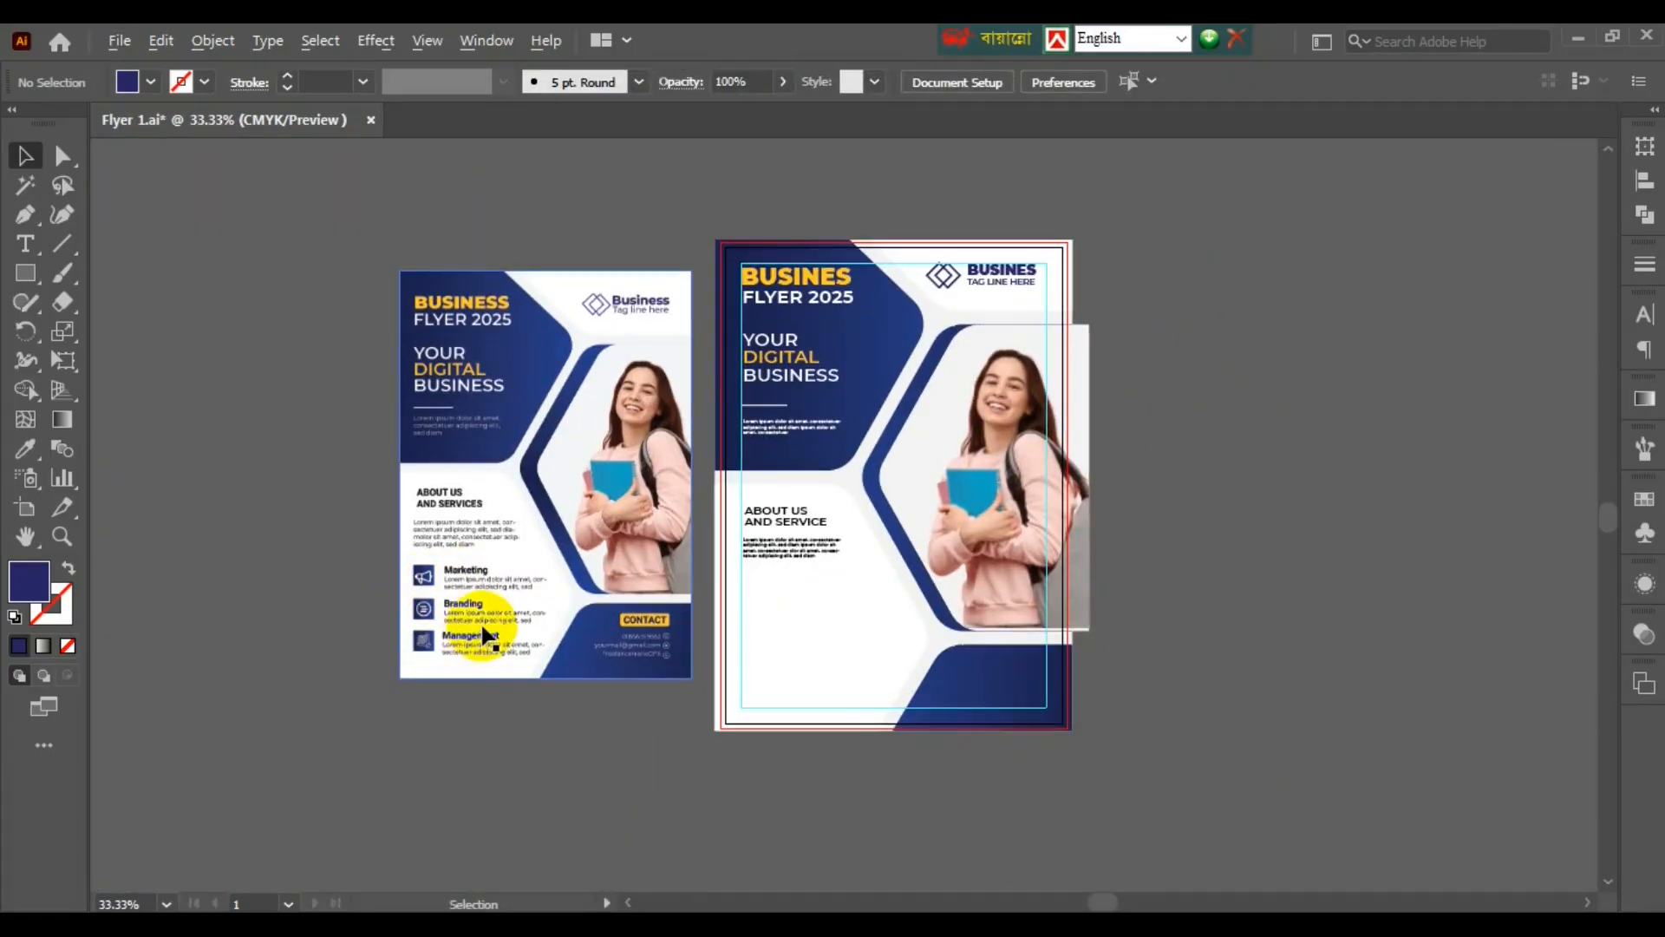
{"action": "scroll", "coordinate": [438, 635], "scroll_direction": "up", "scroll_amount": 2}
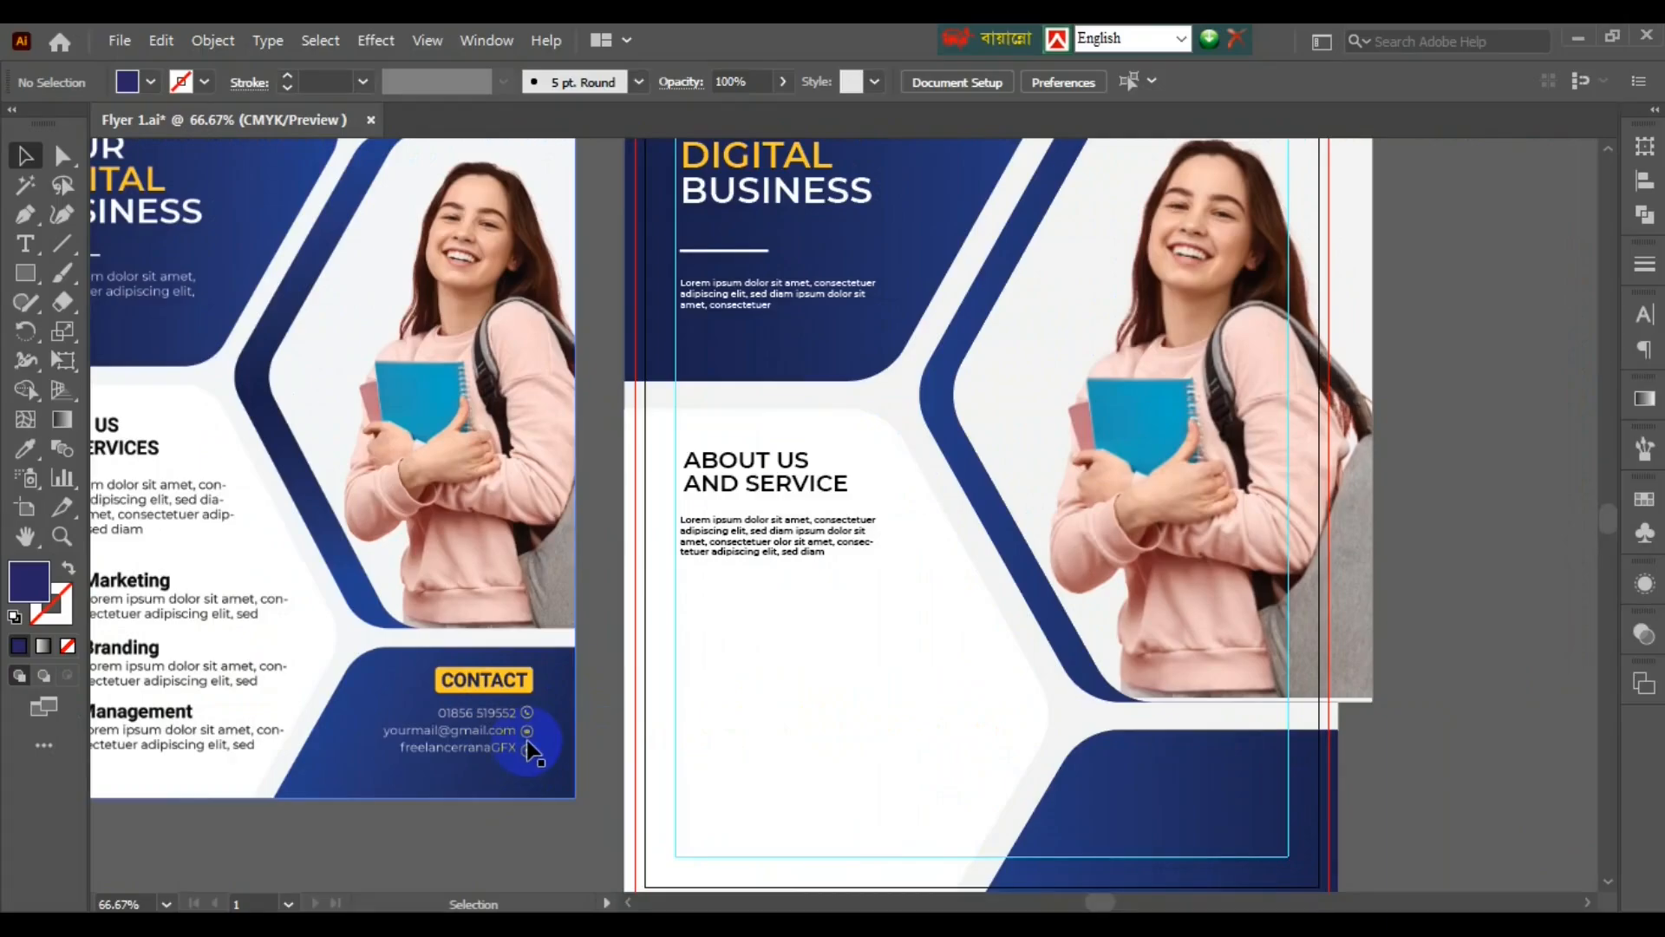
{"action": "scroll", "coordinate": [532, 743], "scroll_direction": "down", "scroll_amount": 2}
{"action": "left_click", "coordinate": [1190, 526]}
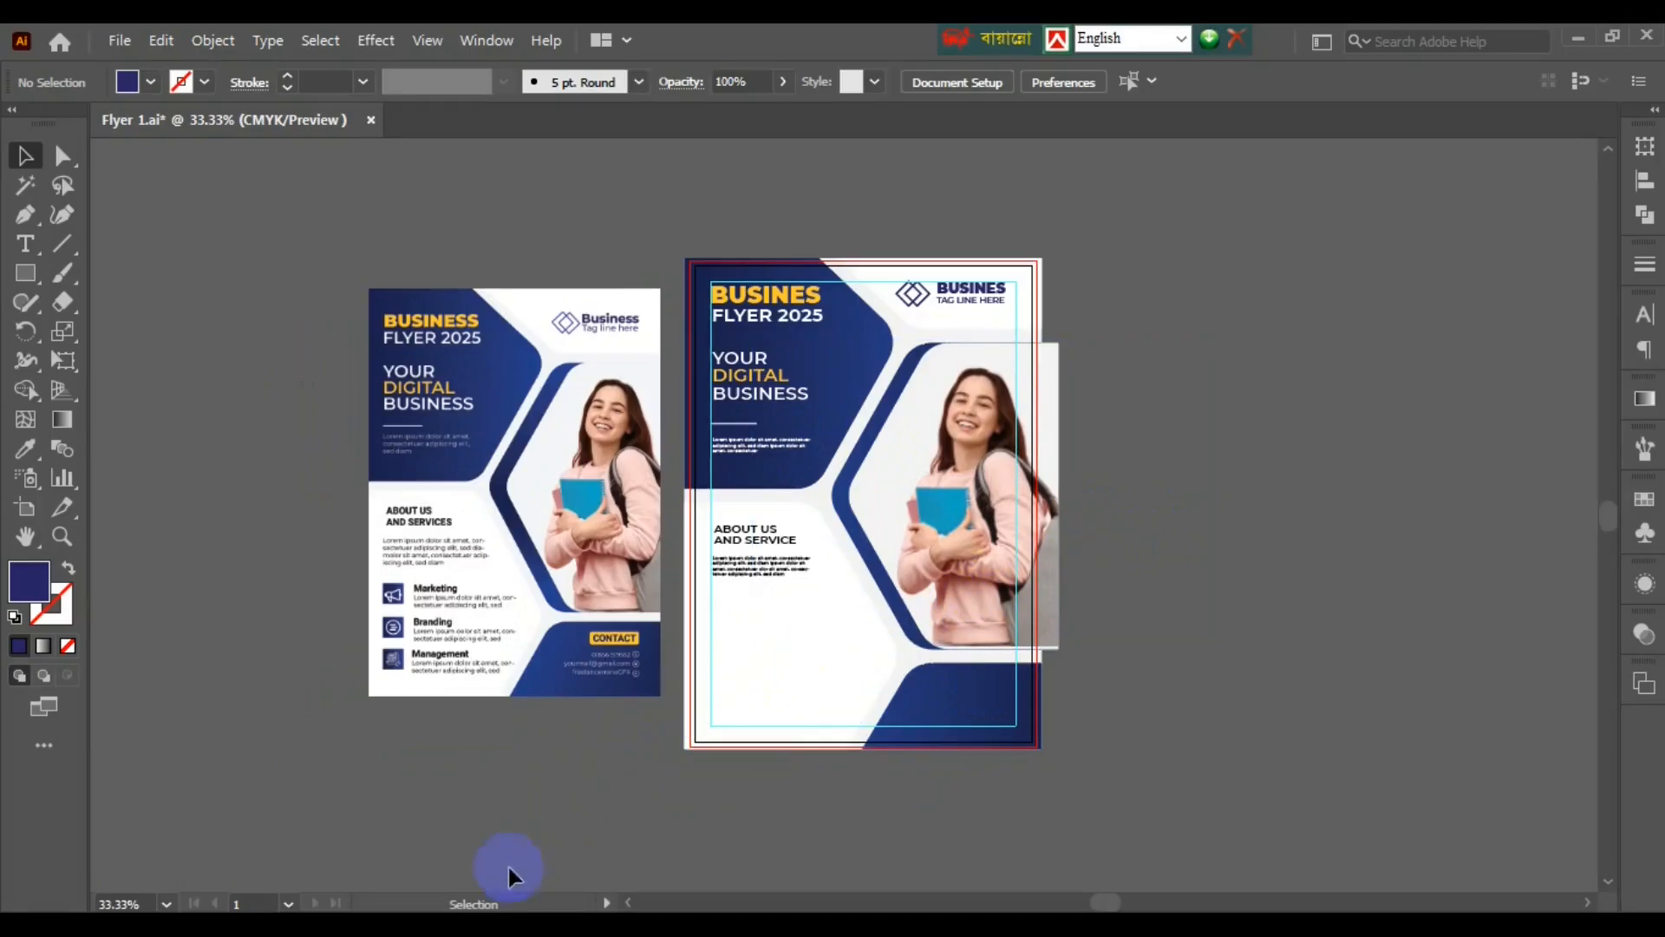
- Open svgrepo.com in Chrome and search for branding icons
{"action": "mouse_move", "coordinate": [442, 925]}
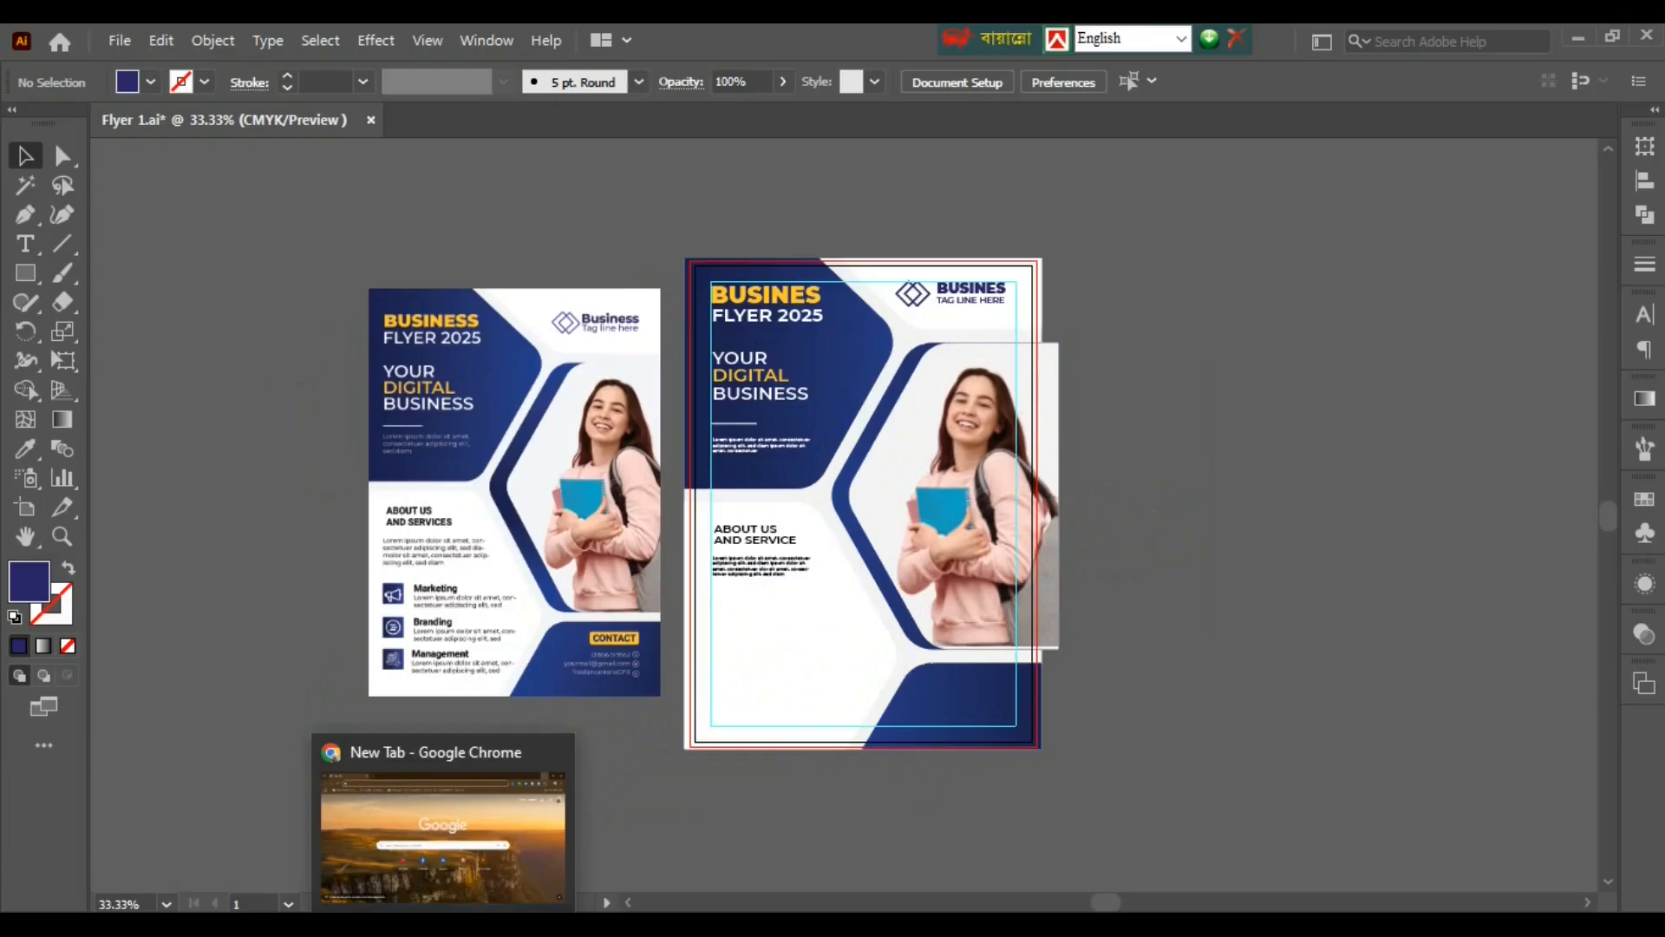
{"action": "left_click", "coordinate": [442, 924]}
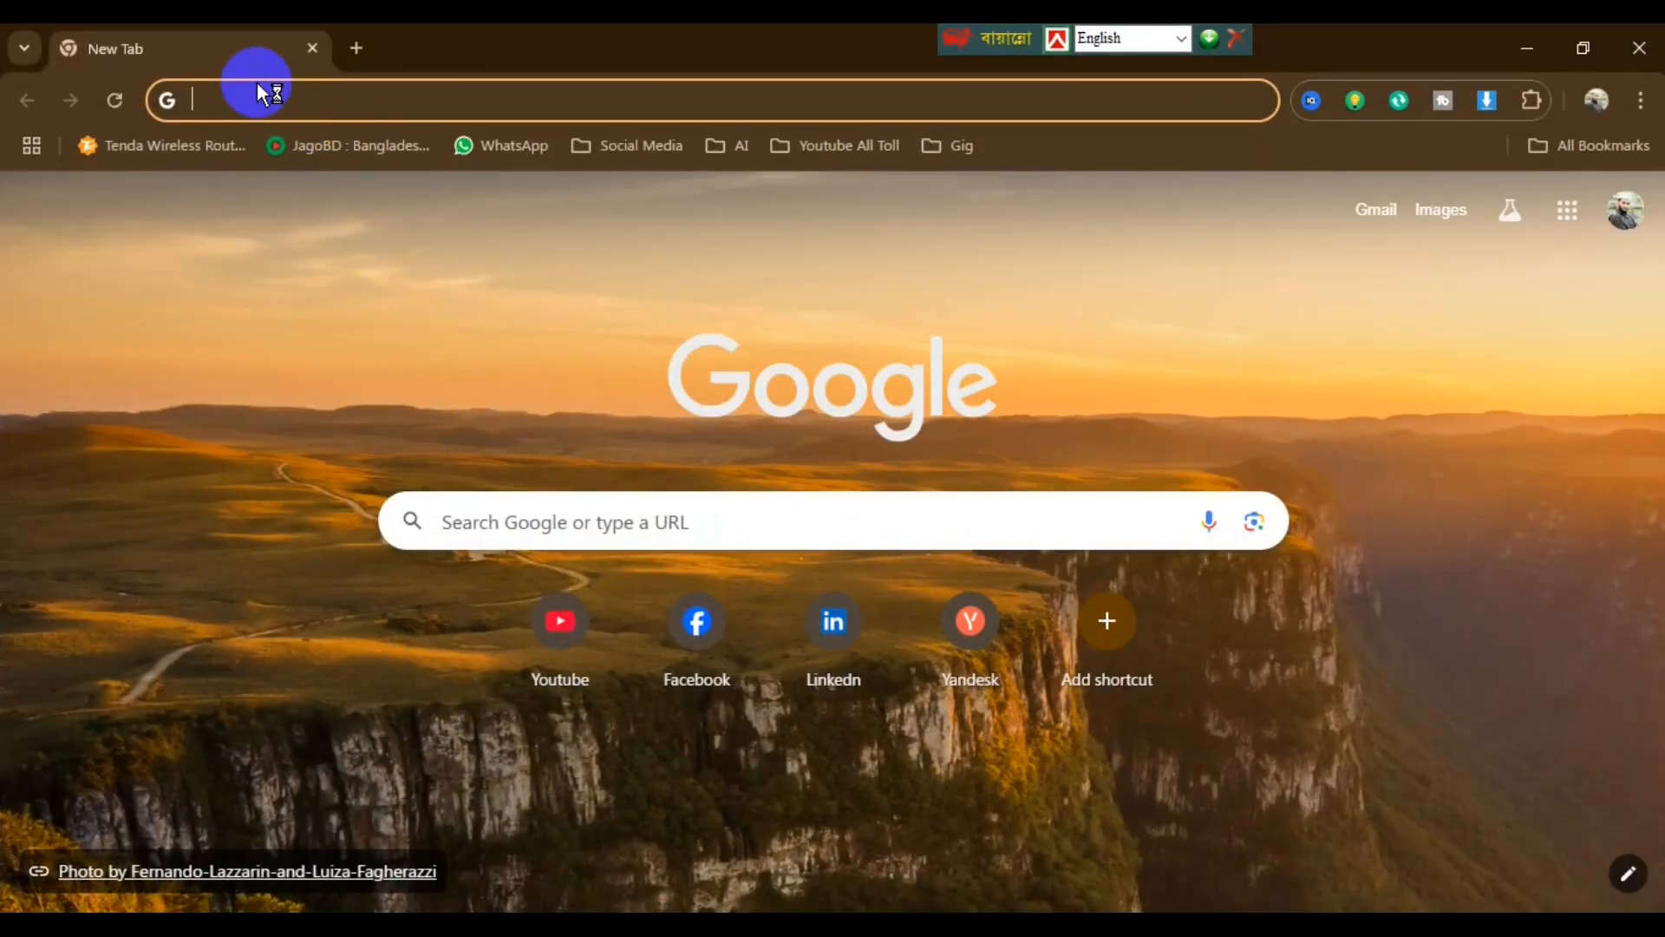
{"action": "type", "text": "svgrepo.com"}
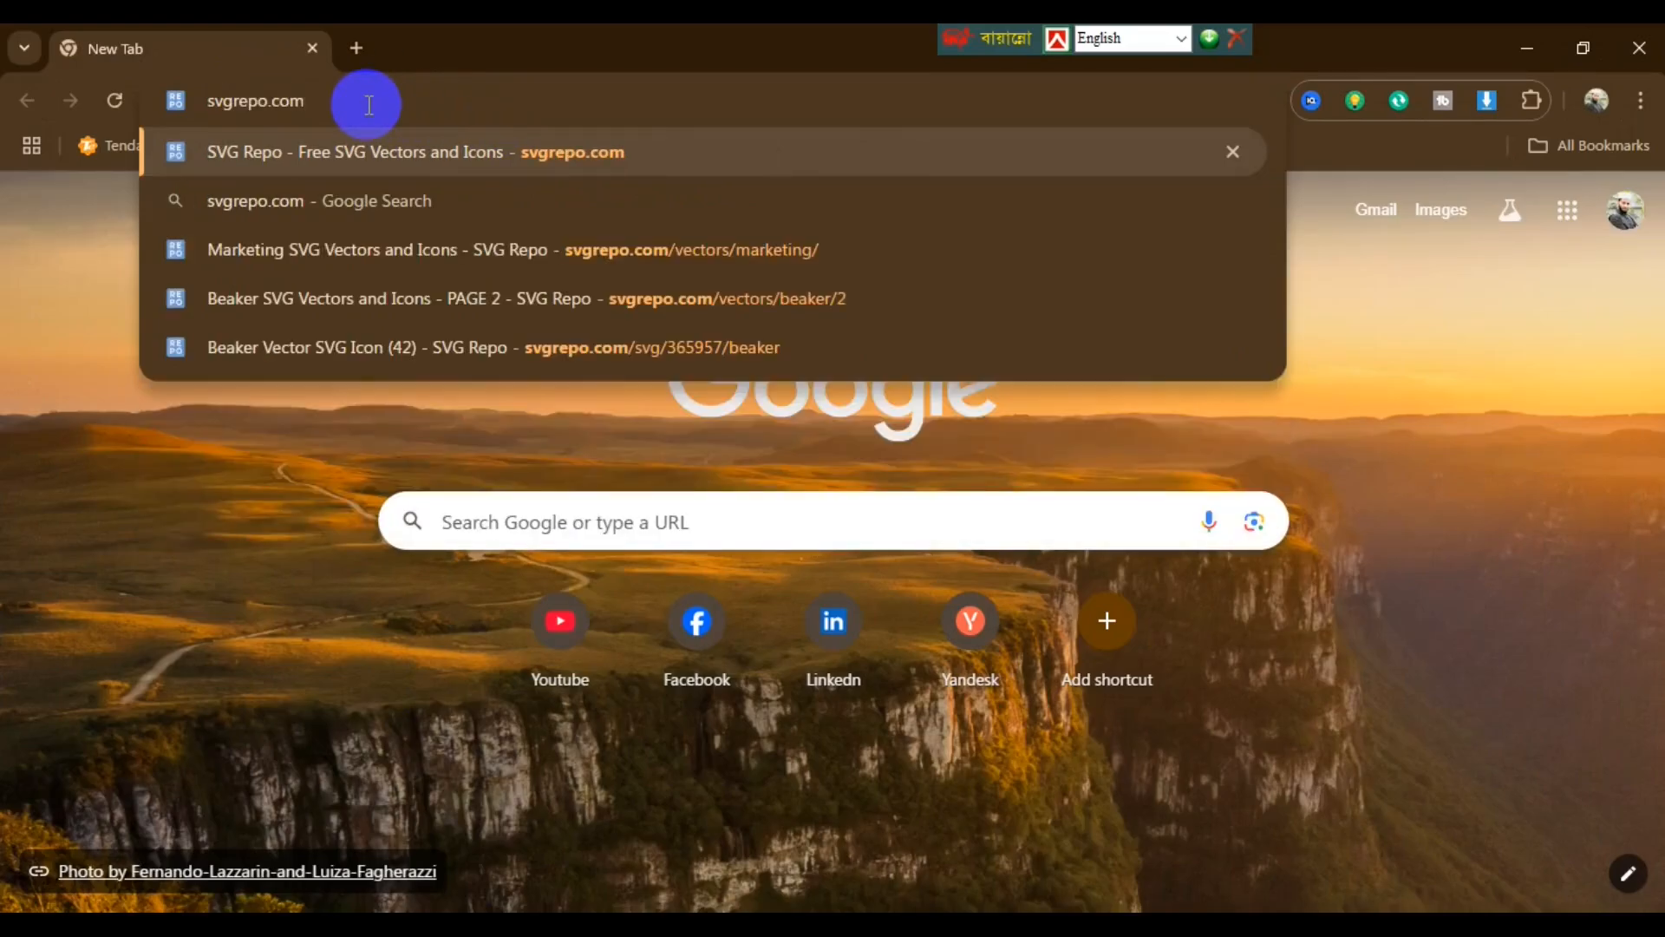
{"action": "key", "text": "Return"}
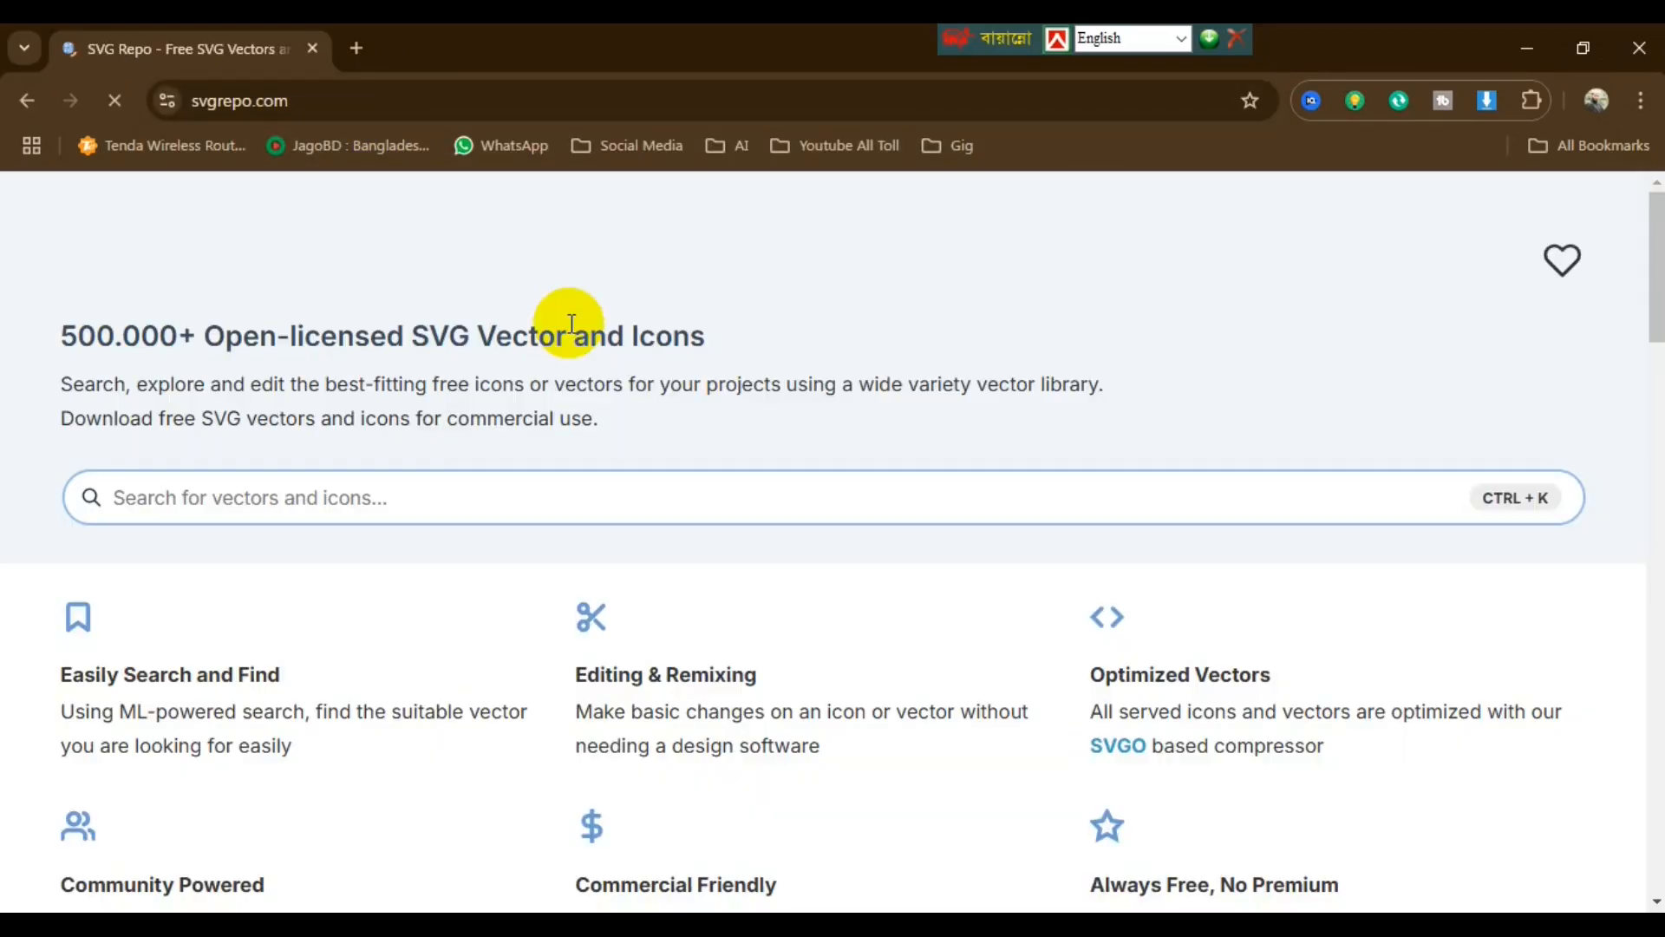
{"action": "left_click", "coordinate": [396, 504]}
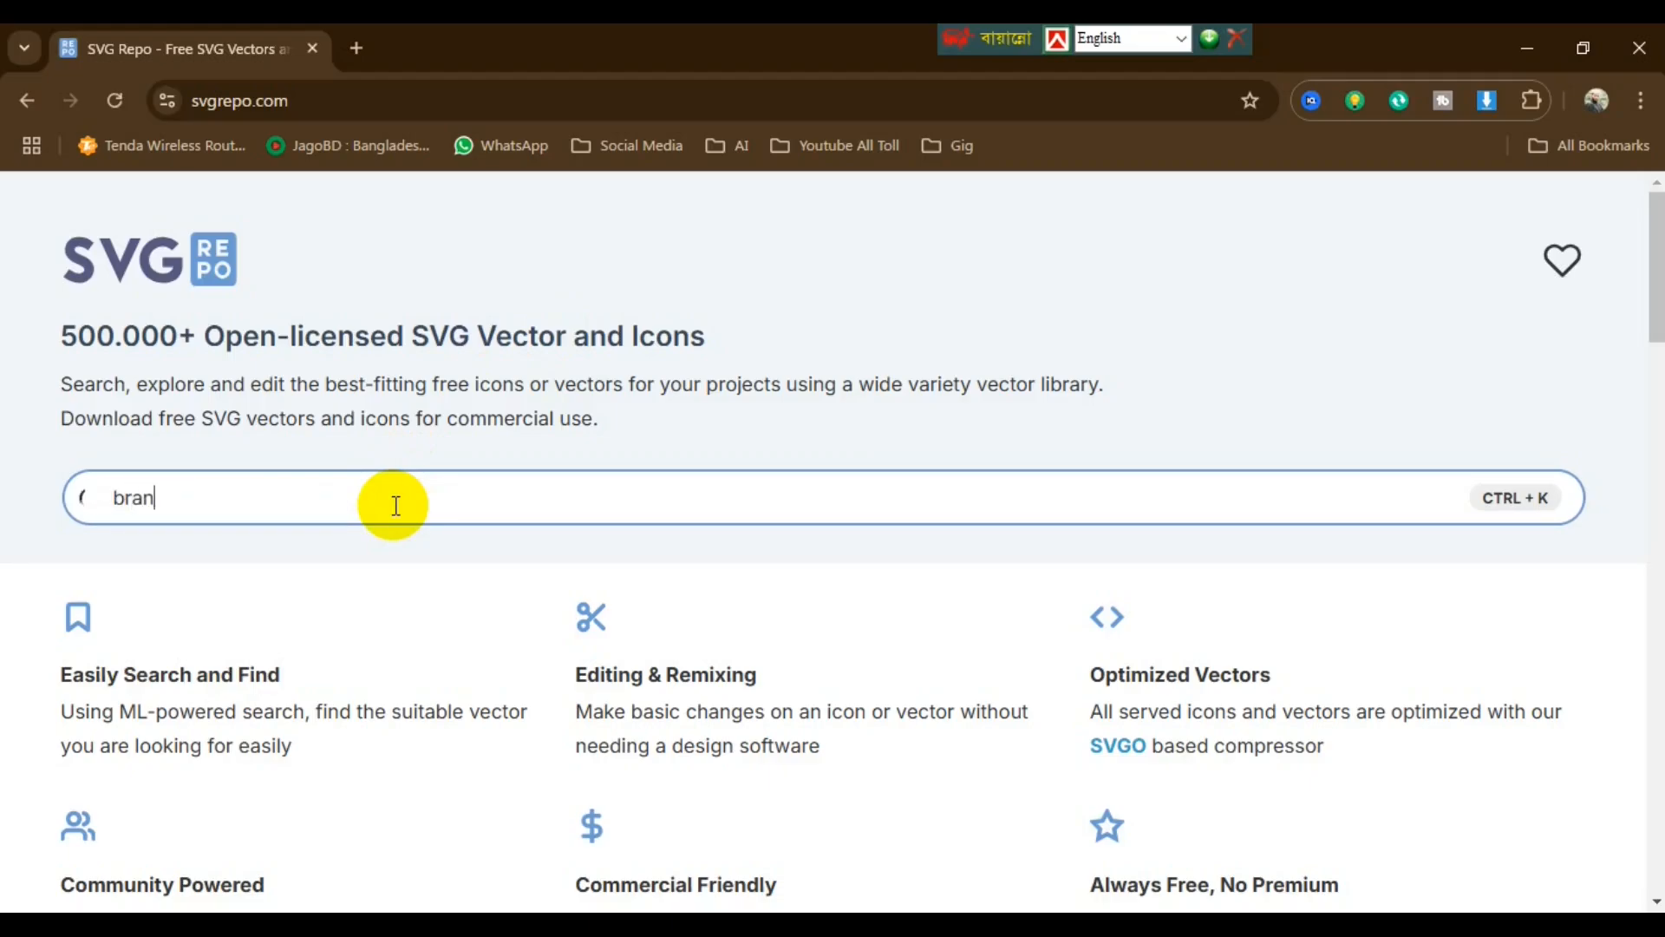
{"action": "key", "text": "Return"}
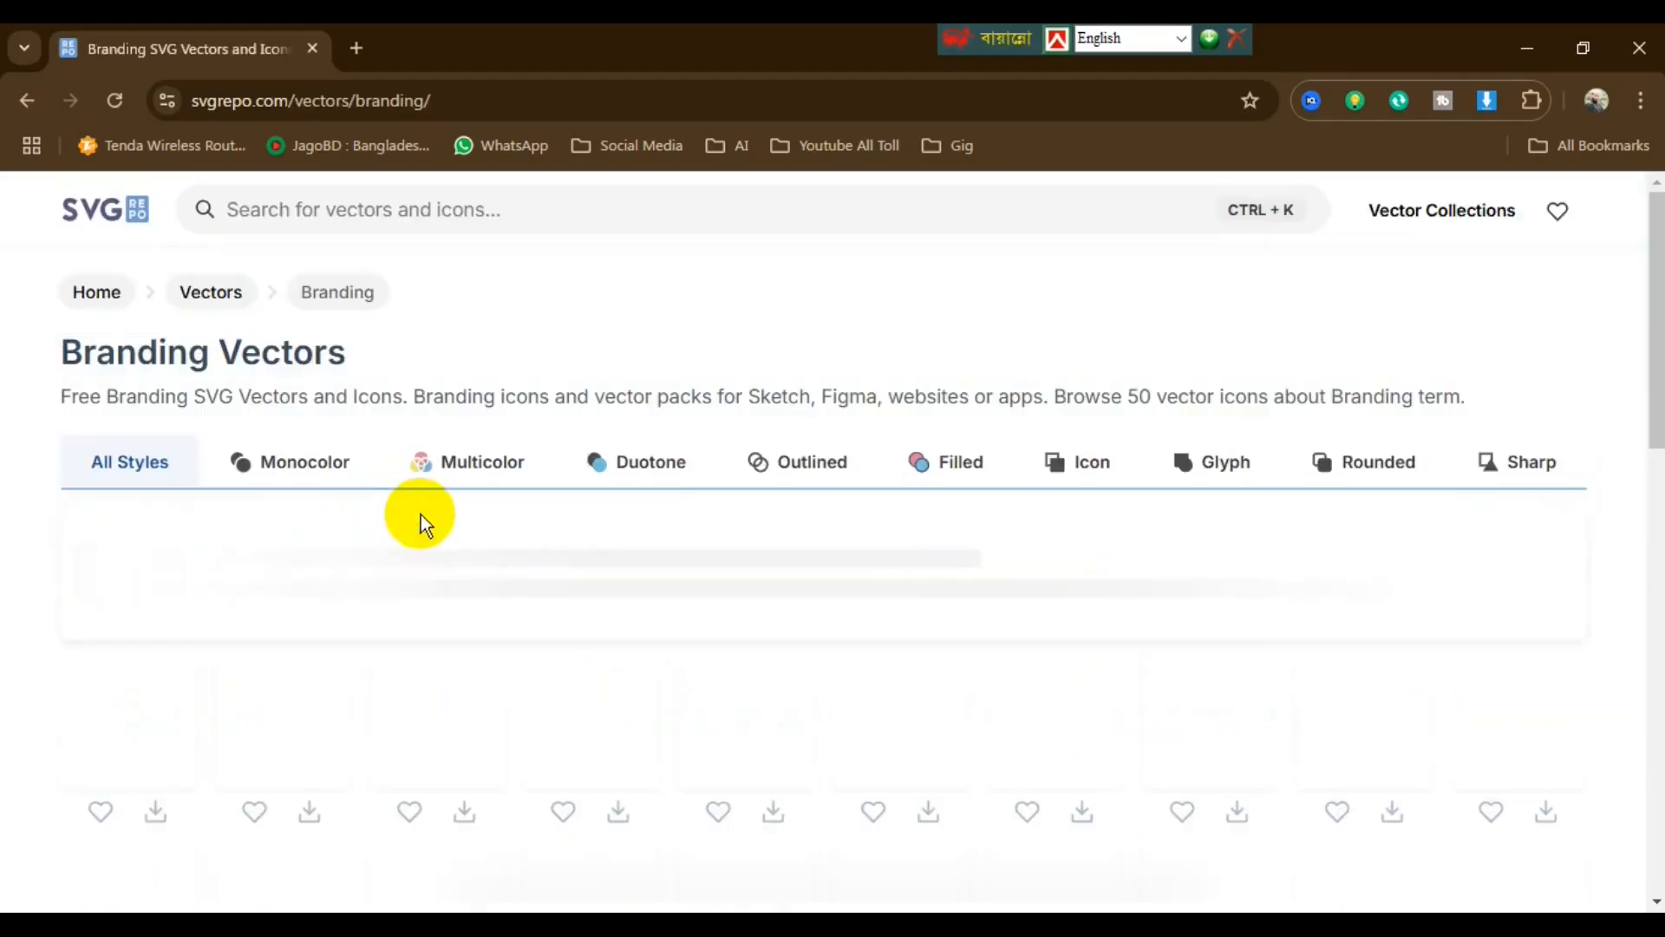
{"action": "scroll", "coordinate": [595, 602], "scroll_direction": "down", "scroll_amount": 3}
{"action": "scroll", "coordinate": [705, 605], "scroll_direction": "up", "scroll_amount": 3}
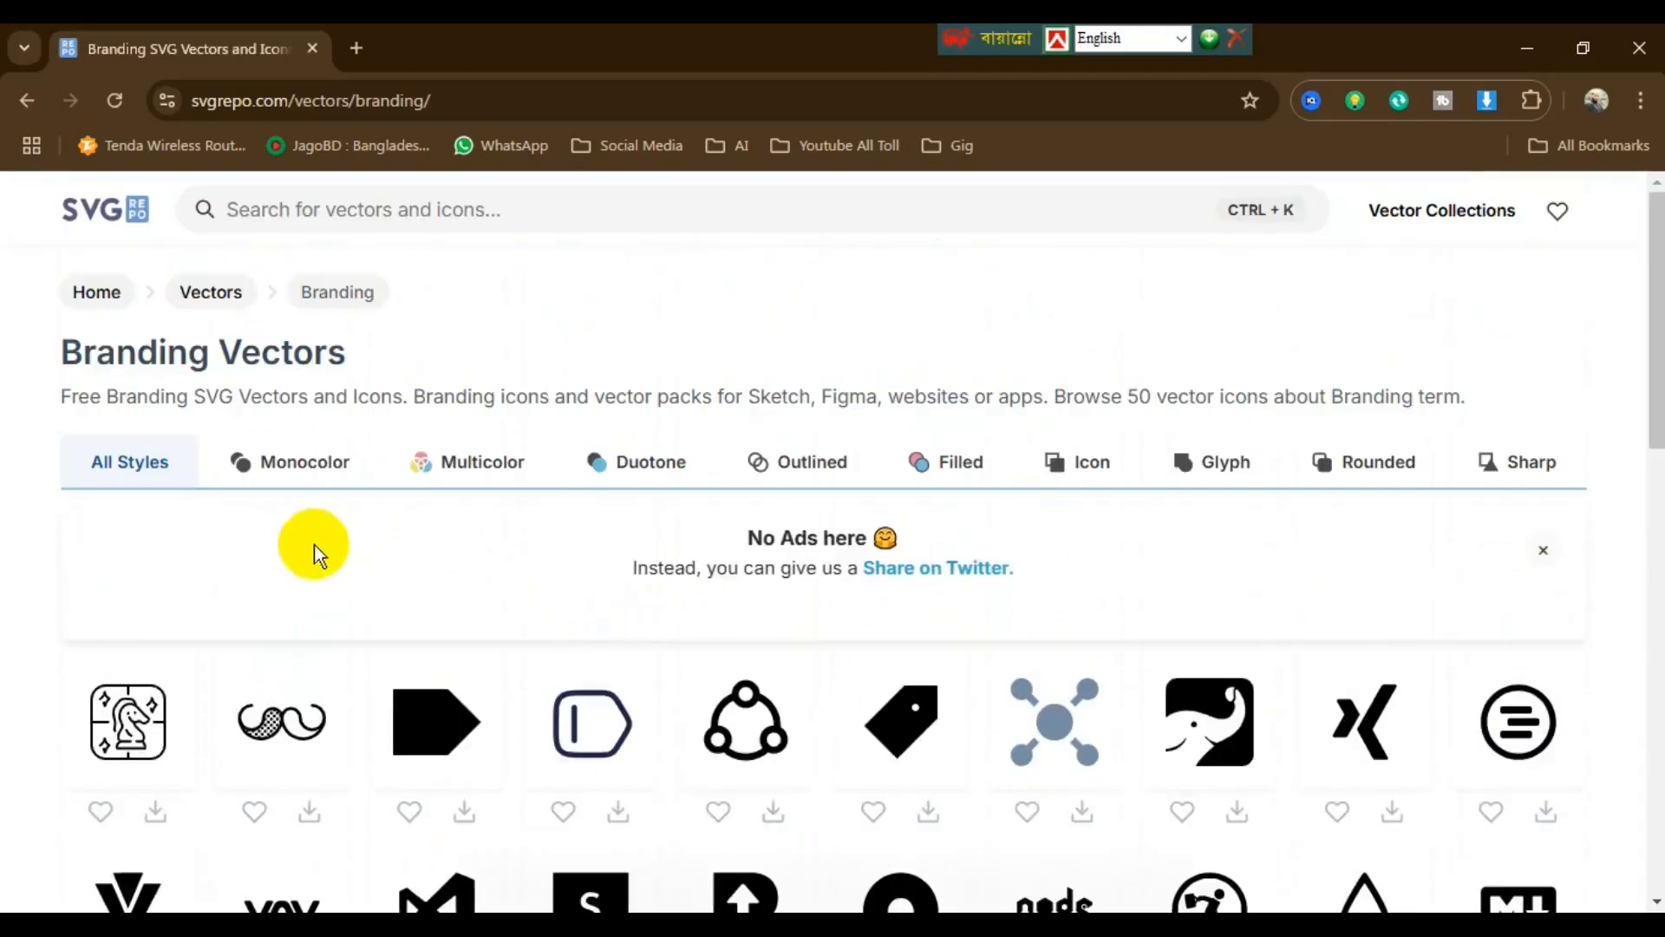
- Search SVG Repo for 'phone' icons and browse the results
{"action": "left_click", "coordinate": [343, 211]}
{"action": "type", "text": "phone"}
{"action": "key", "text": "Return"}
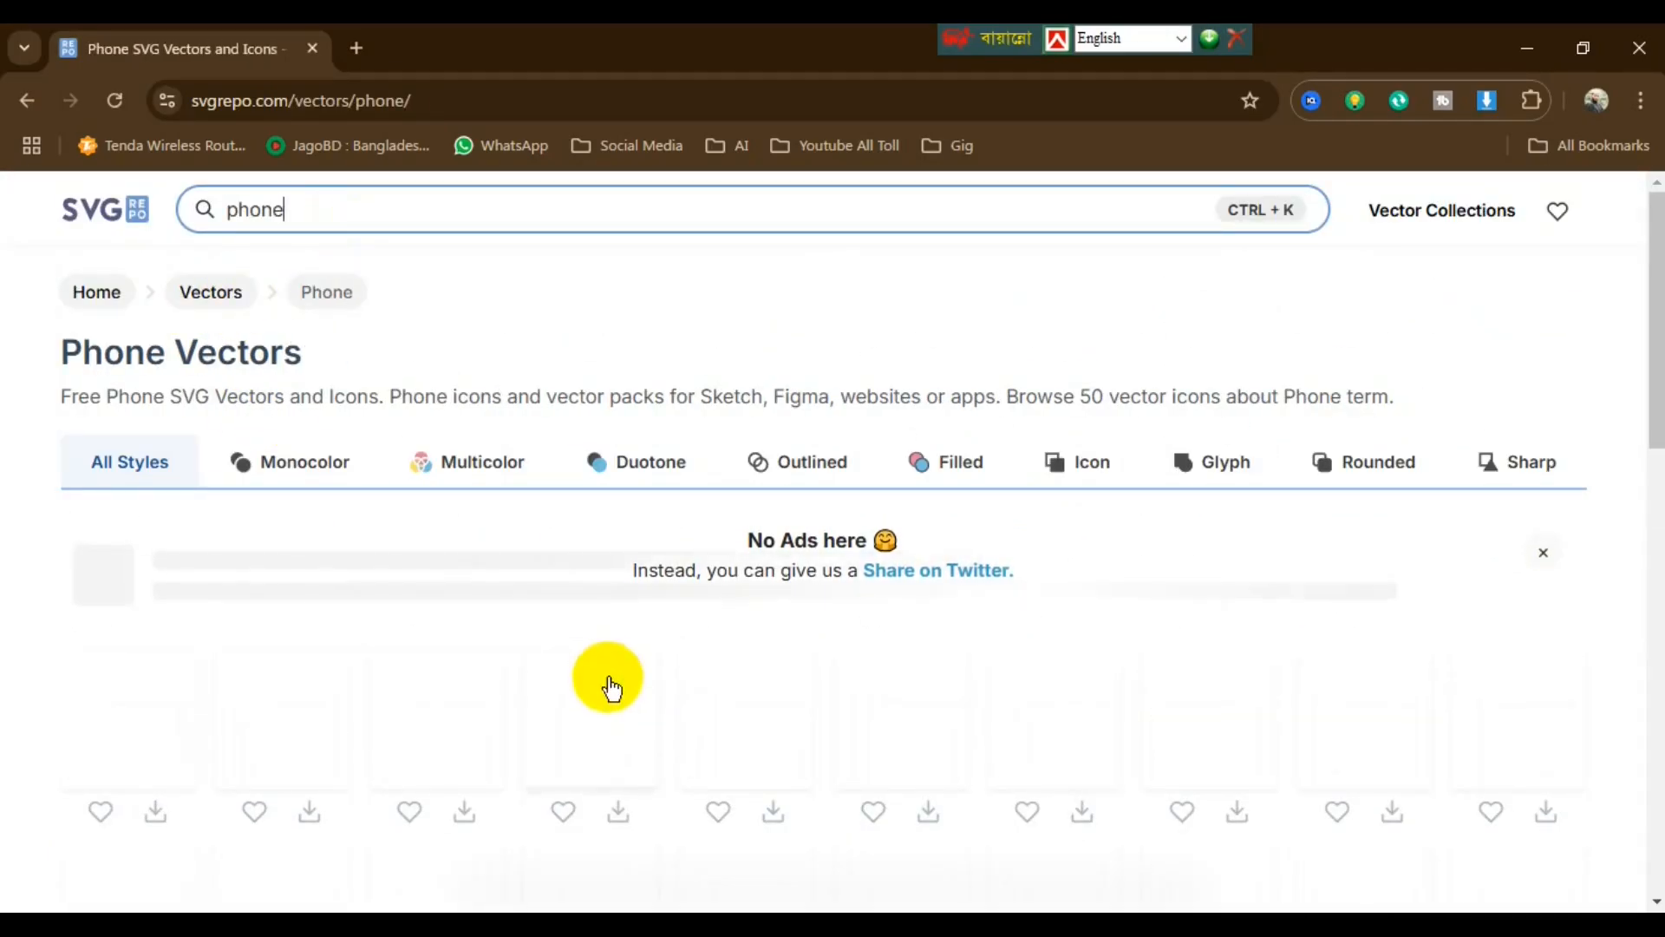
{"action": "scroll", "coordinate": [381, 753], "scroll_direction": "down", "scroll_amount": 5}
{"action": "scroll", "coordinate": [382, 748], "scroll_direction": "up", "scroll_amount": 5}
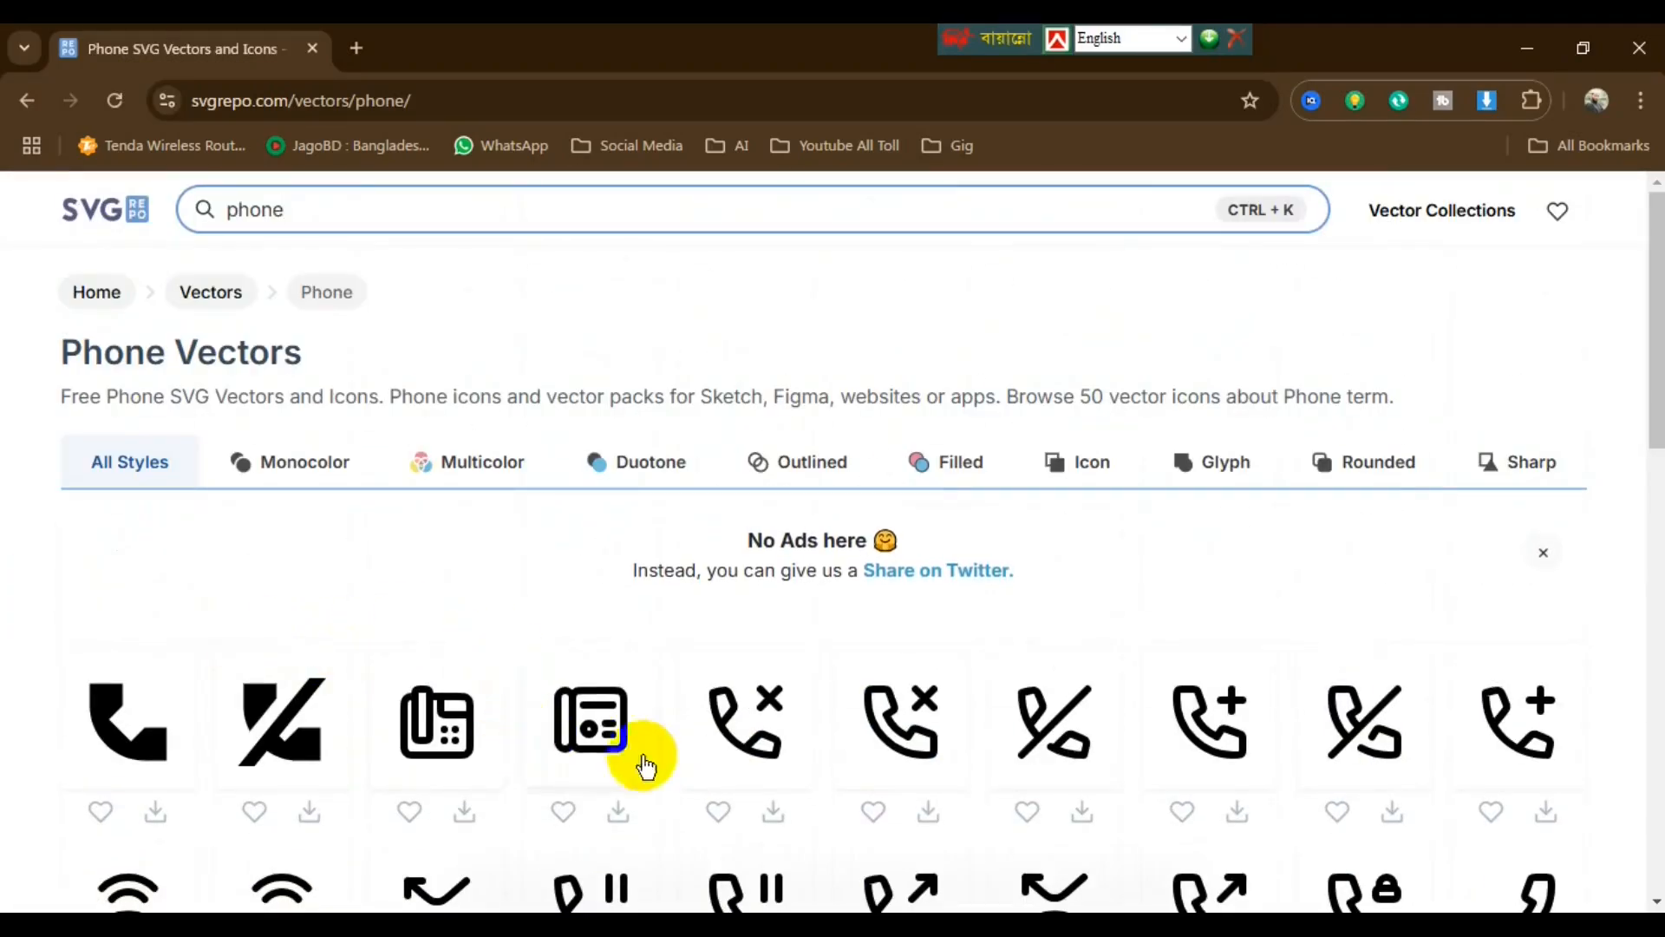
{"action": "scroll", "coordinate": [640, 761], "scroll_direction": "down", "scroll_amount": 4}
{"action": "scroll", "coordinate": [639, 760], "scroll_direction": "up", "scroll_amount": 4}
- Search for 'management' and download the gear-and-wrench icon as SVG
{"action": "double_click", "coordinate": [275, 208]}
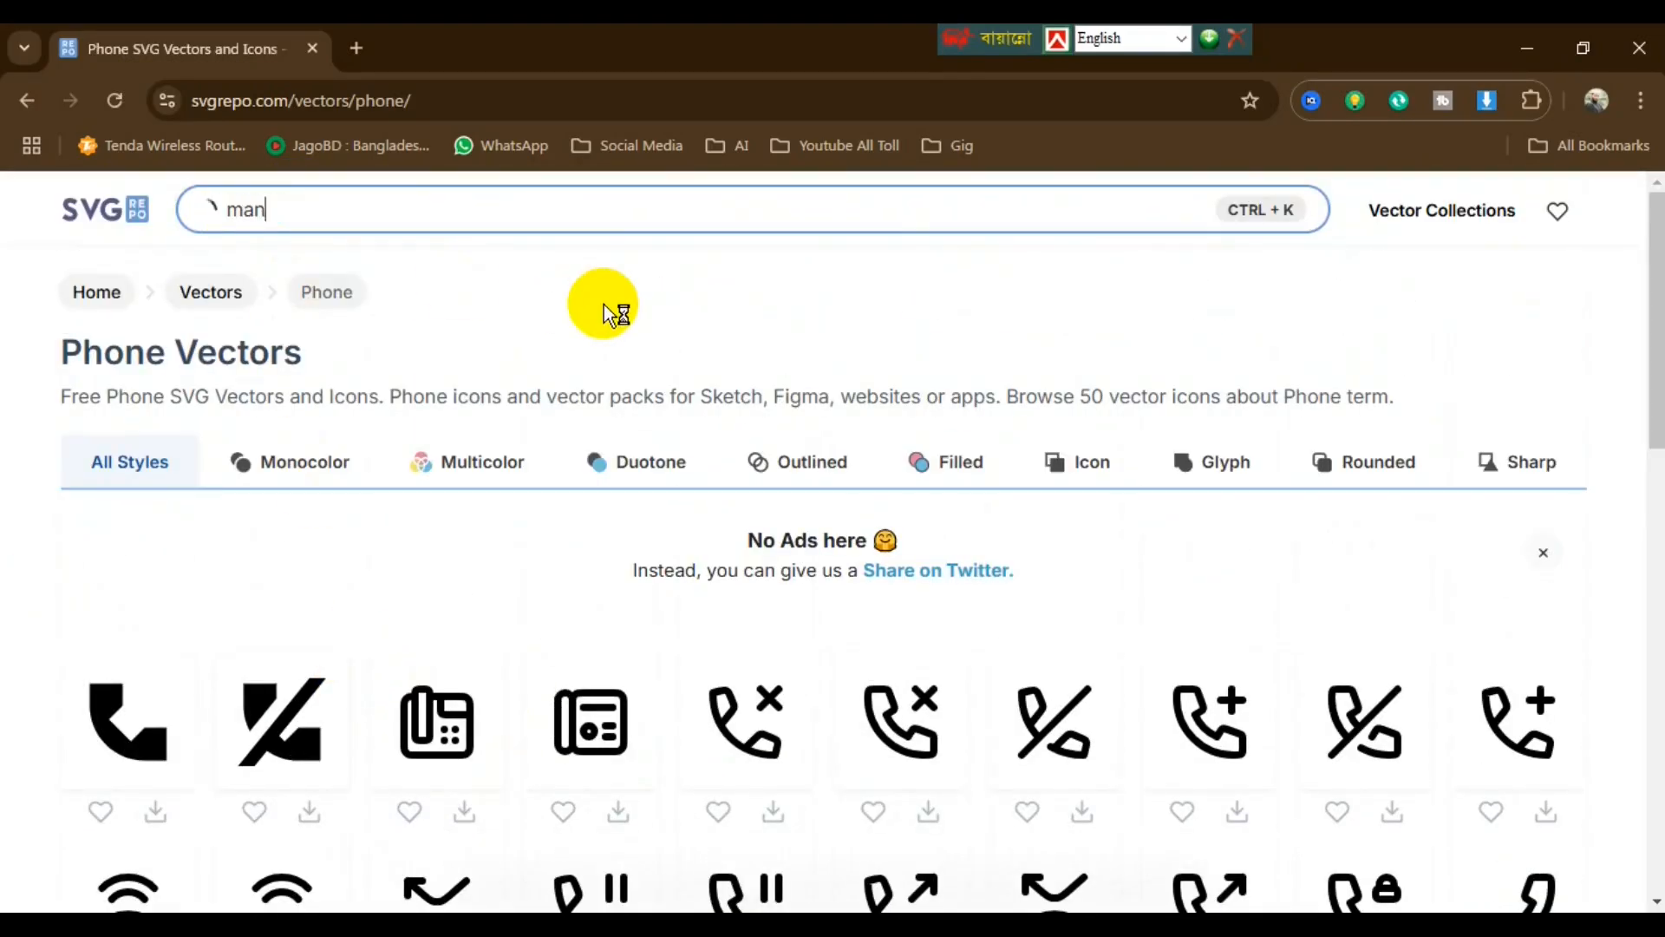
{"action": "type", "text": "managemennt"}
{"action": "key", "text": "Return"}
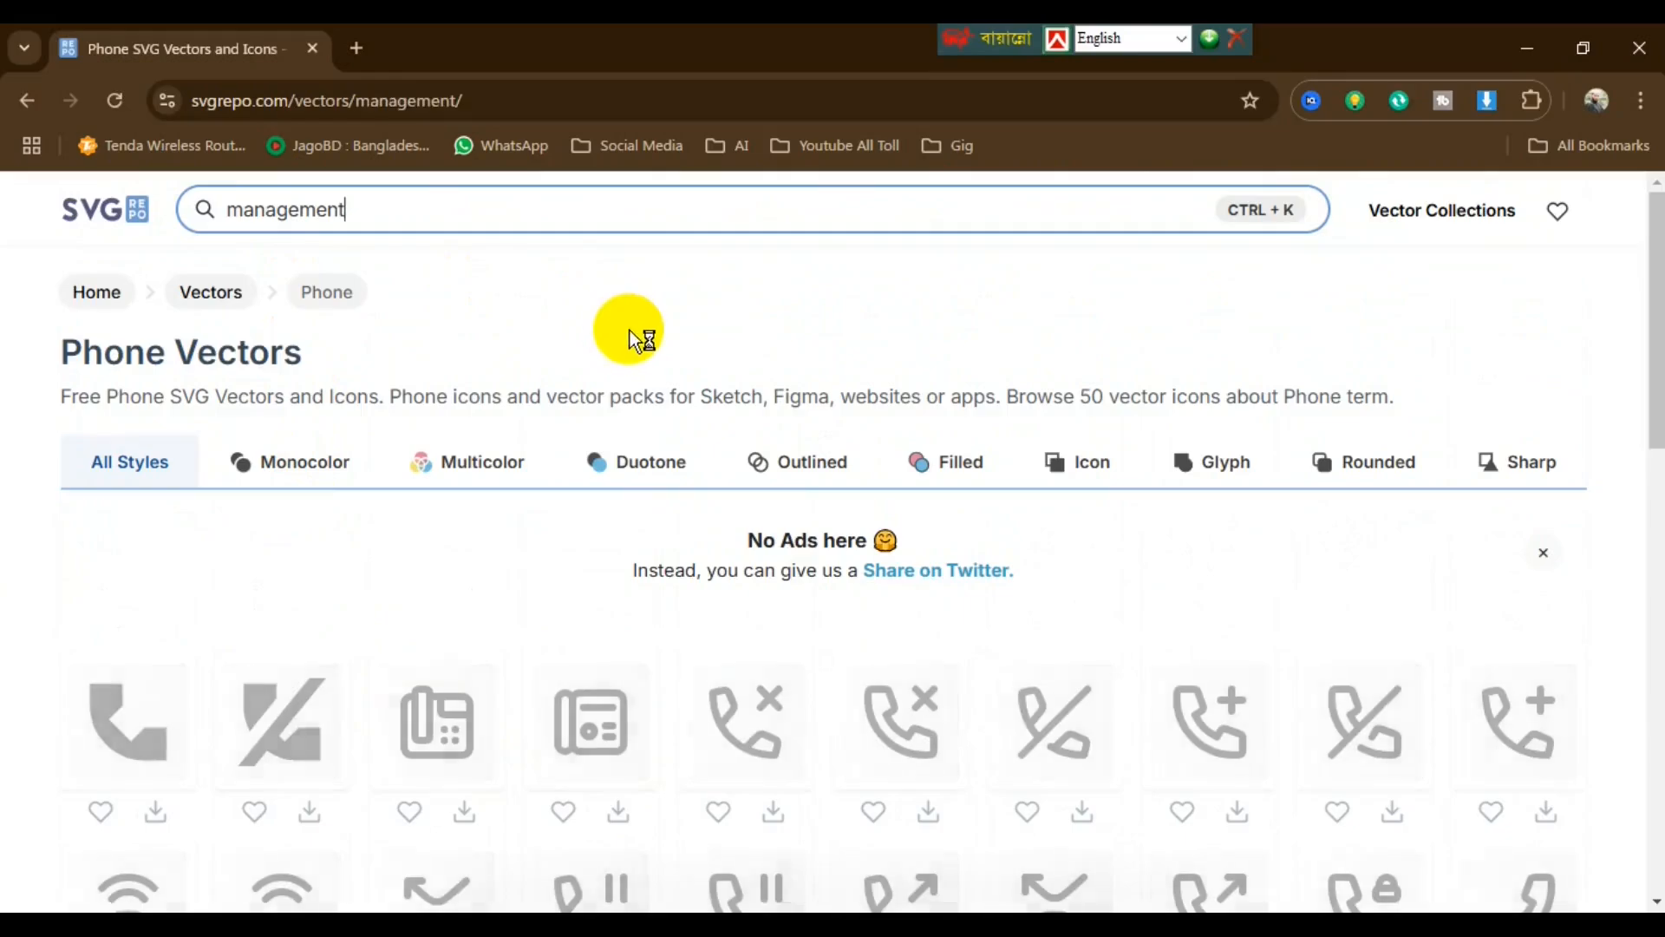
{"action": "scroll", "coordinate": [642, 661], "scroll_direction": "down", "scroll_amount": 5}
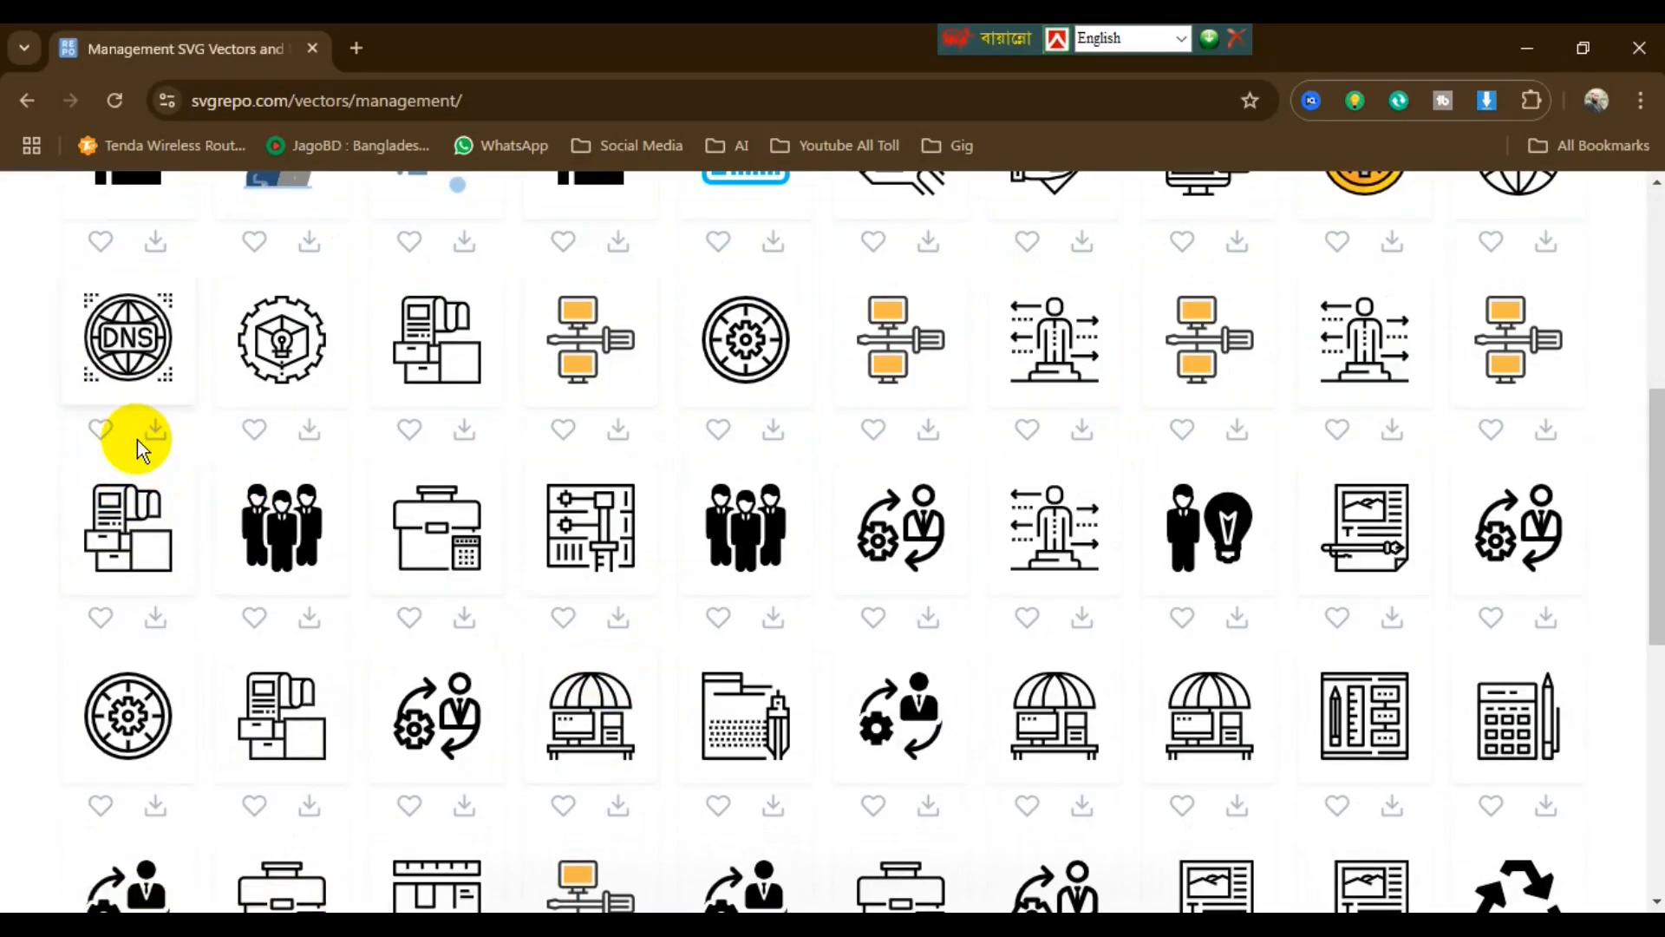
{"action": "scroll", "coordinate": [837, 538], "scroll_direction": "up", "scroll_amount": 6}
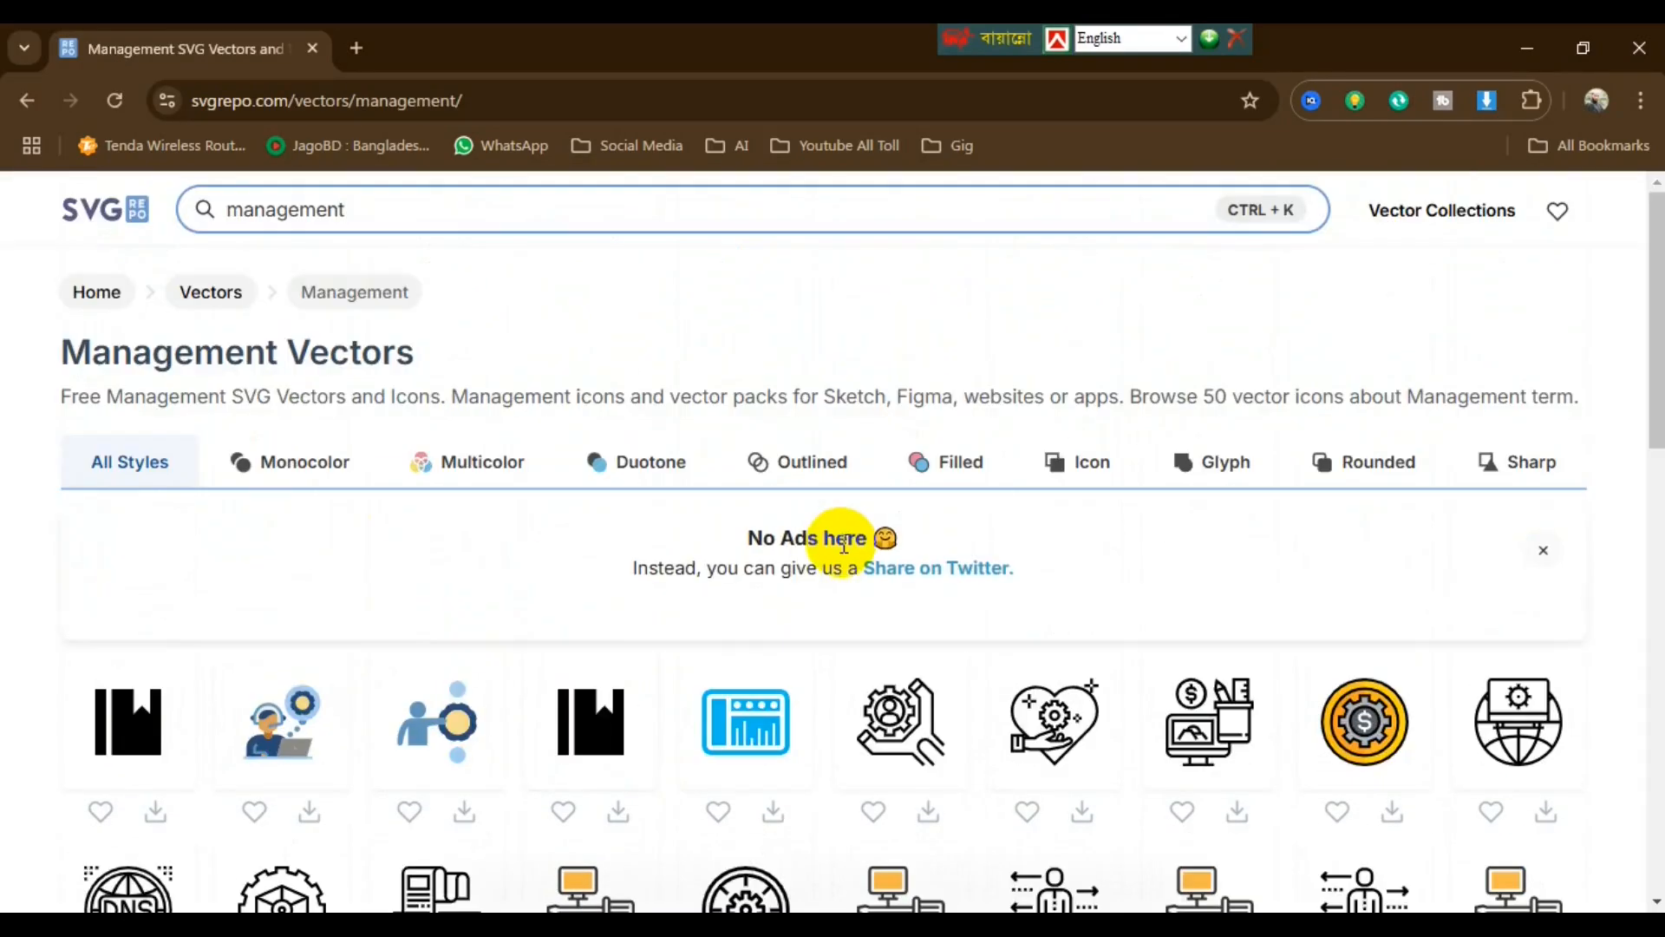
{"action": "left_click", "coordinate": [930, 813]}
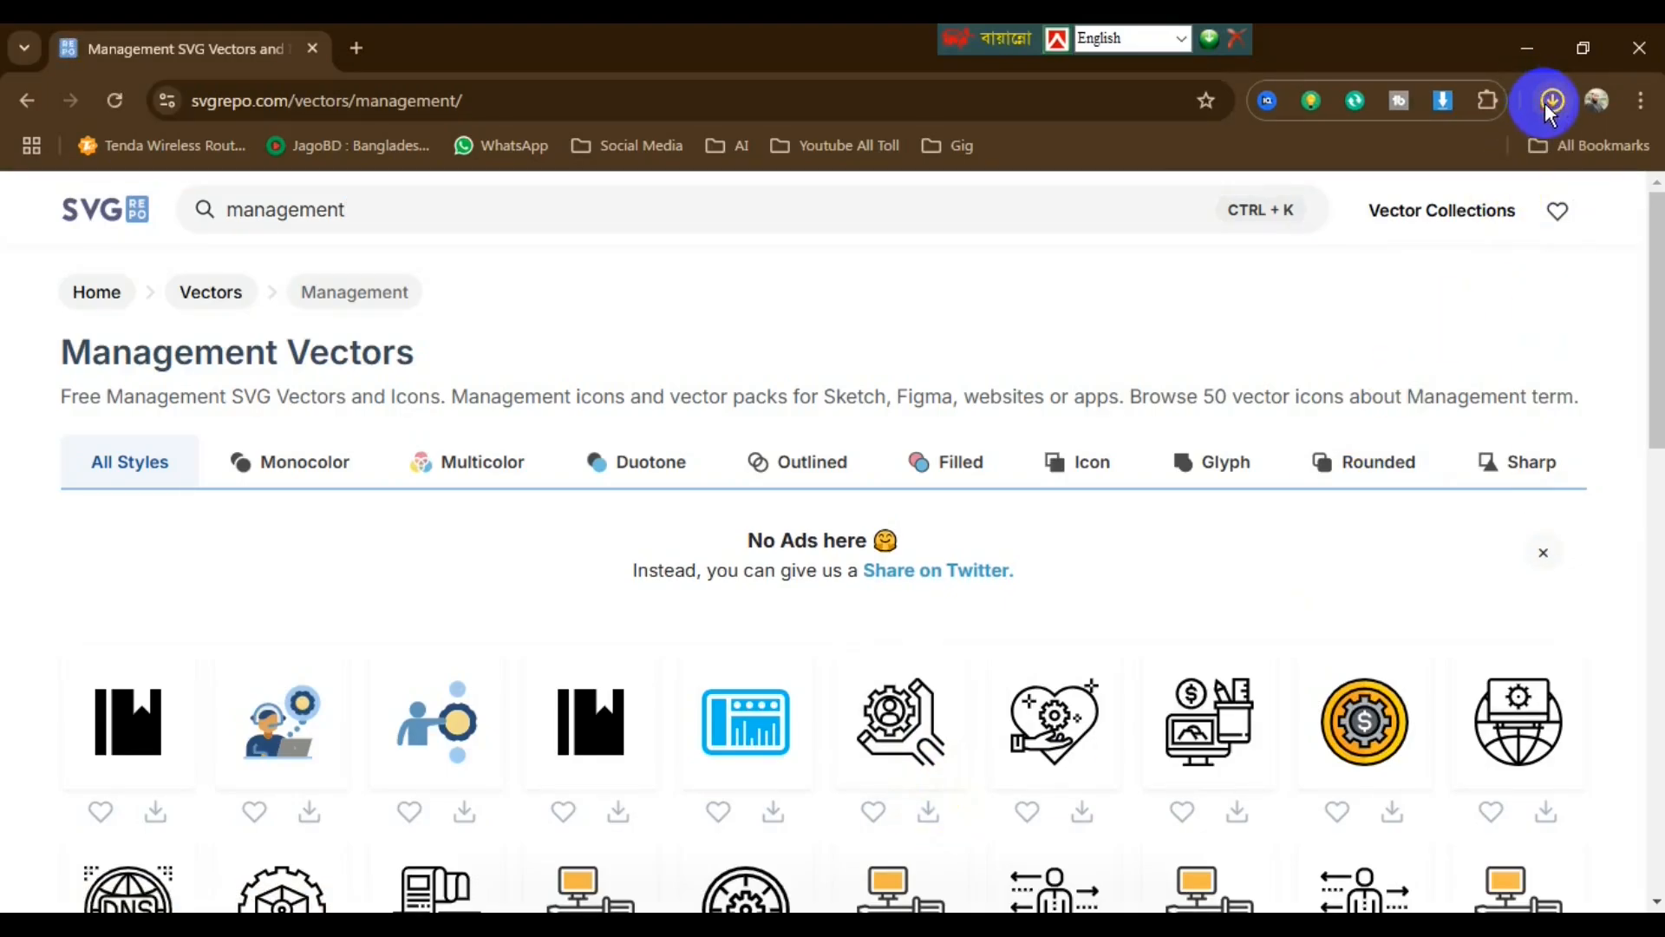
{"action": "left_click", "coordinate": [1551, 100]}
- Copy the downloaded management icon into Flyer 1, place it beside the flyer, and fill it red
{"action": "left_click", "coordinate": [1488, 213]}
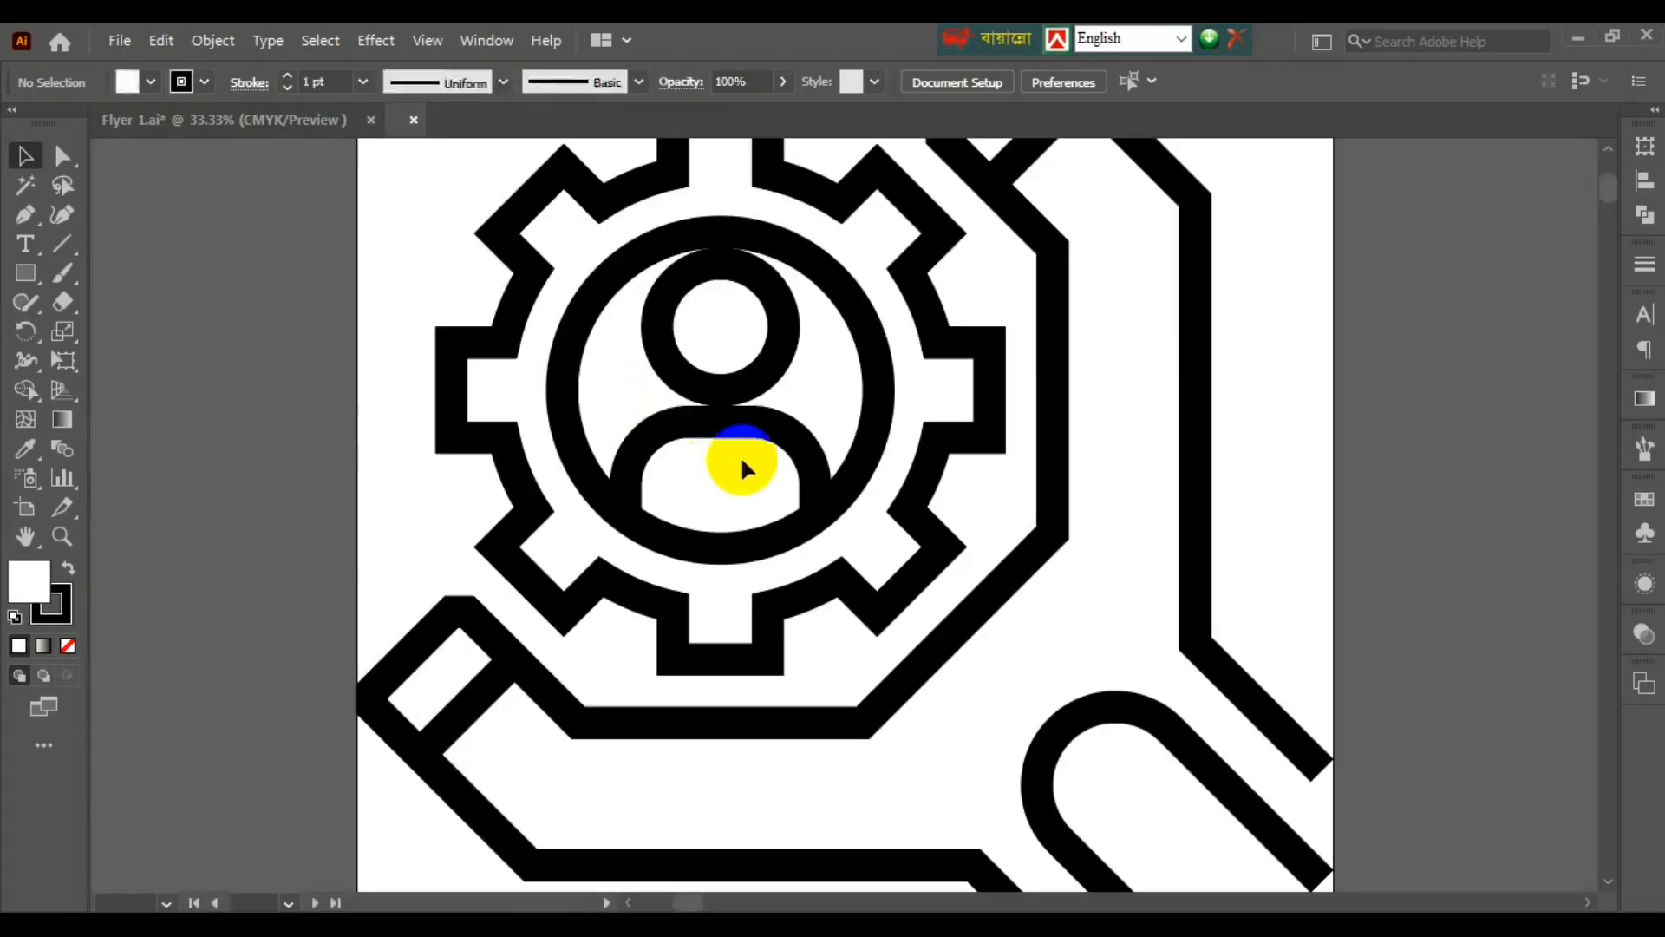
{"action": "left_click", "coordinate": [815, 477]}
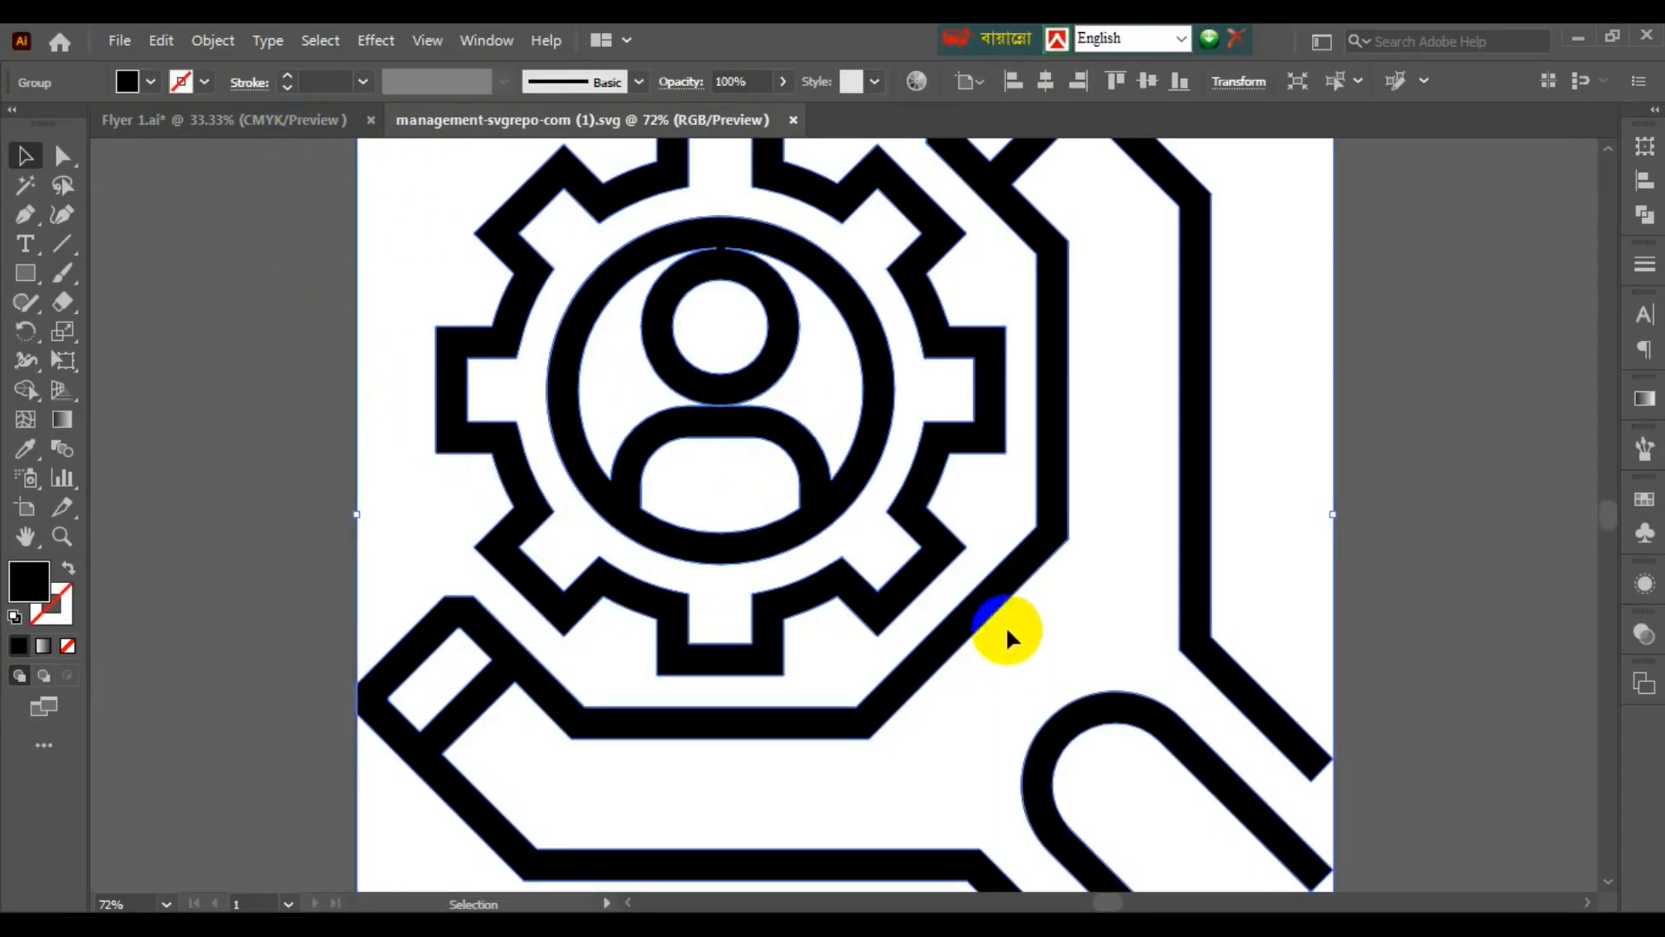
{"action": "left_click", "coordinate": [317, 119]}
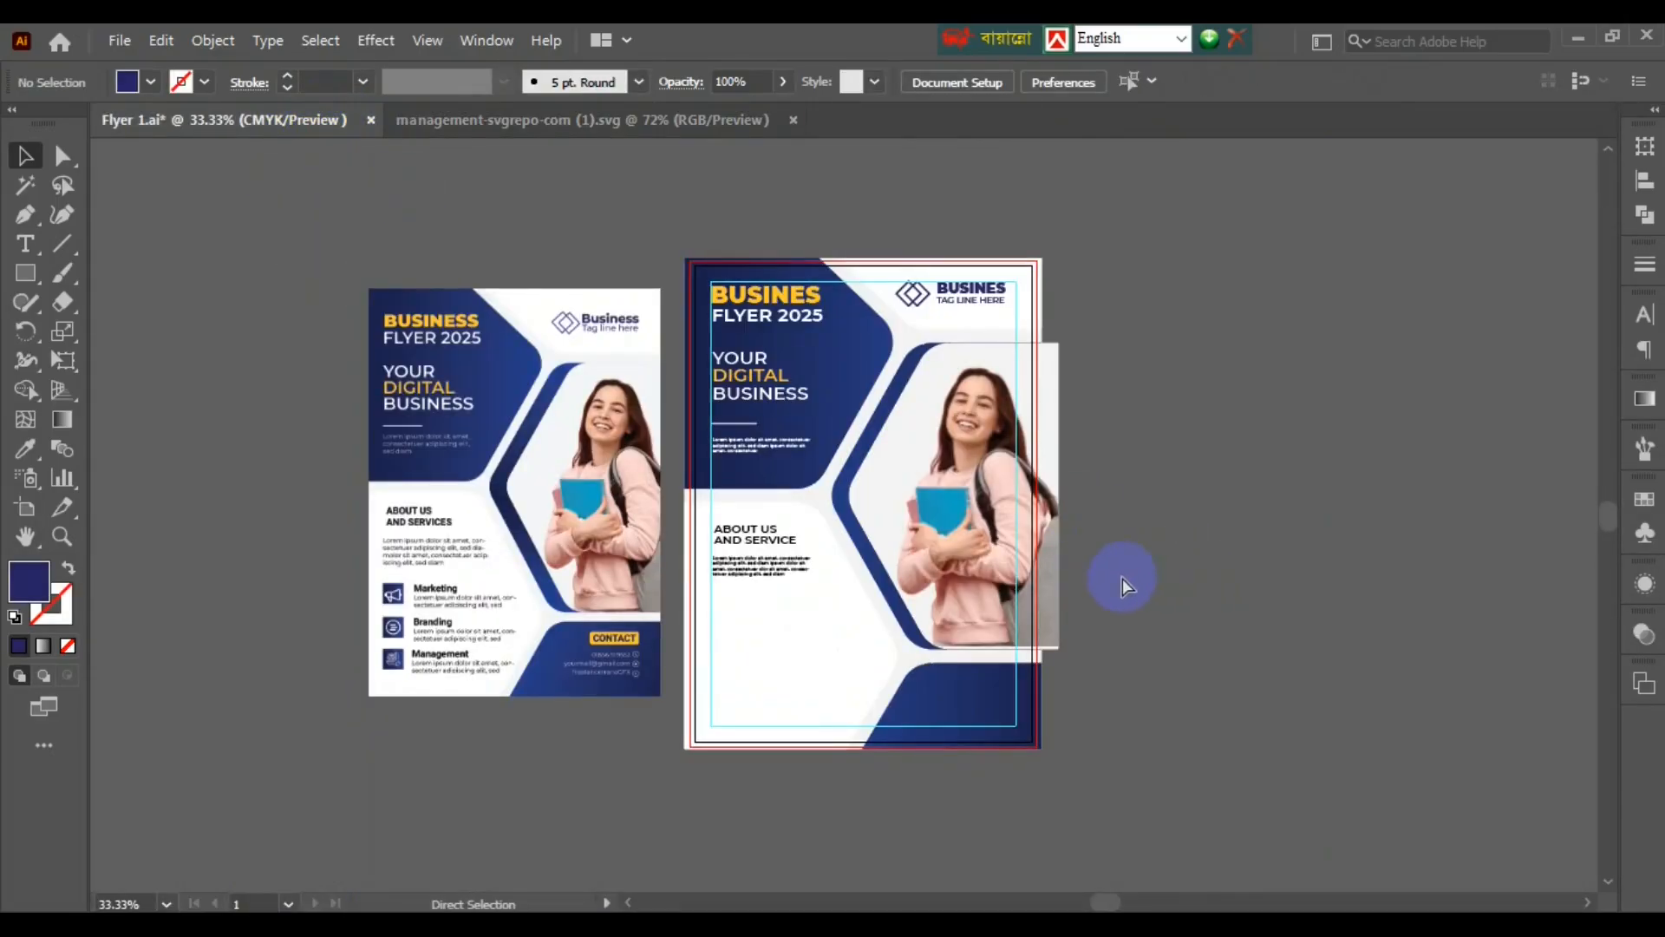
{"action": "key", "text": "ctrl+v"}
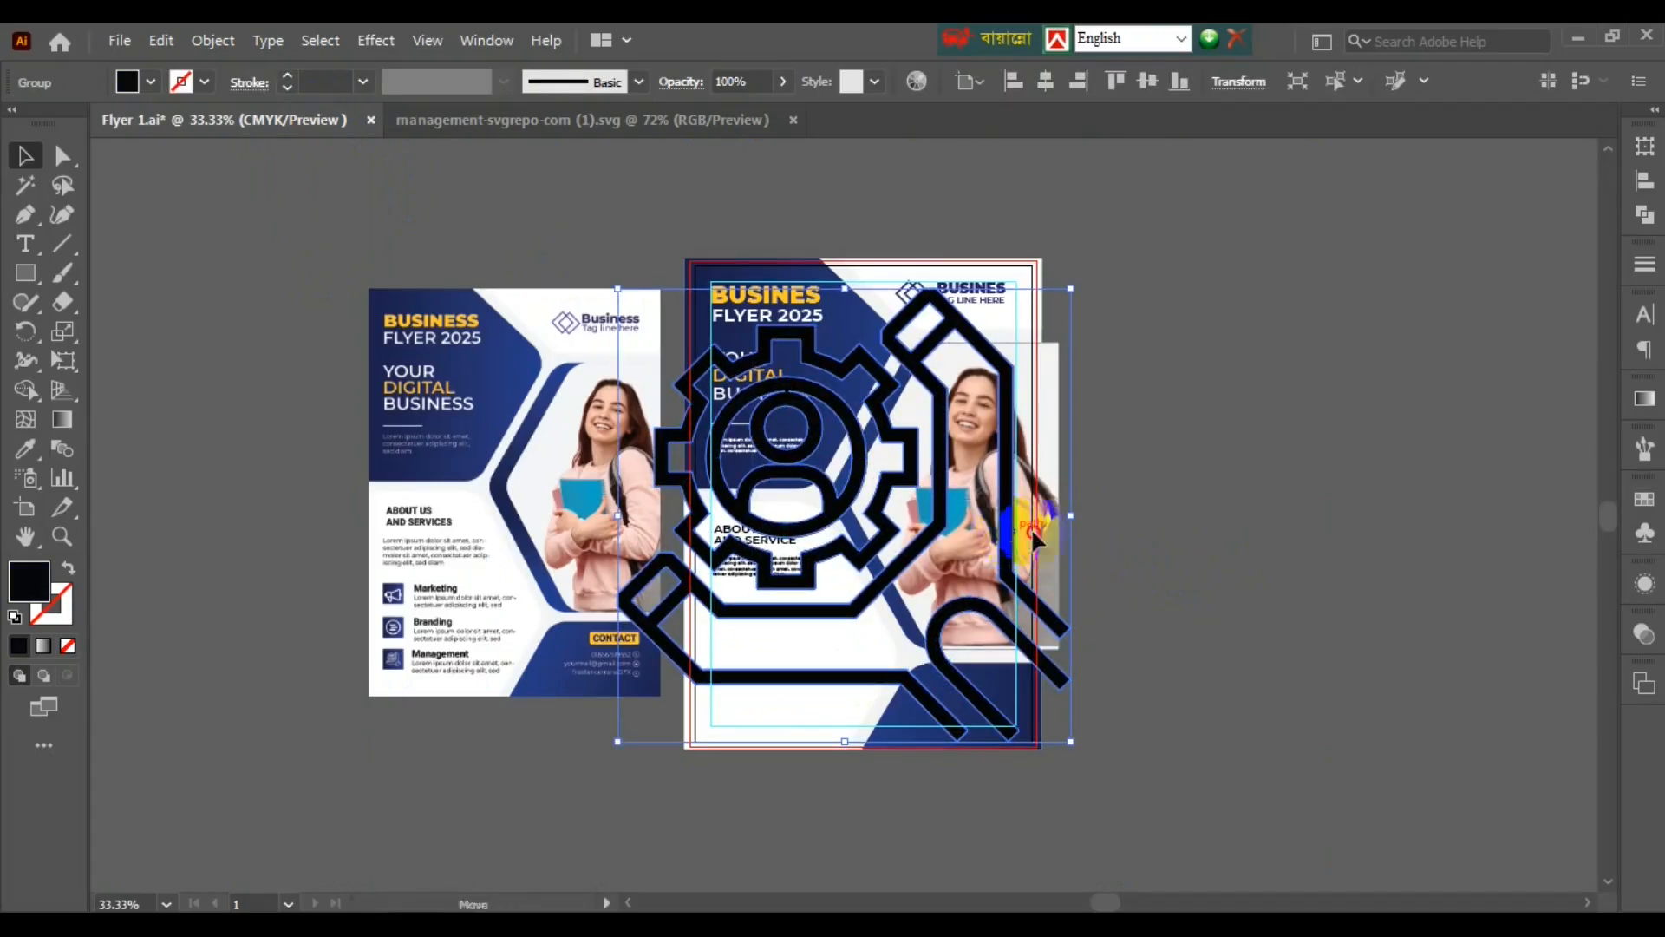
{"action": "left_click_drag", "start_coordinate": [1035, 540], "coordinate": [1488, 539]}
{"action": "left_click", "coordinate": [150, 81]}
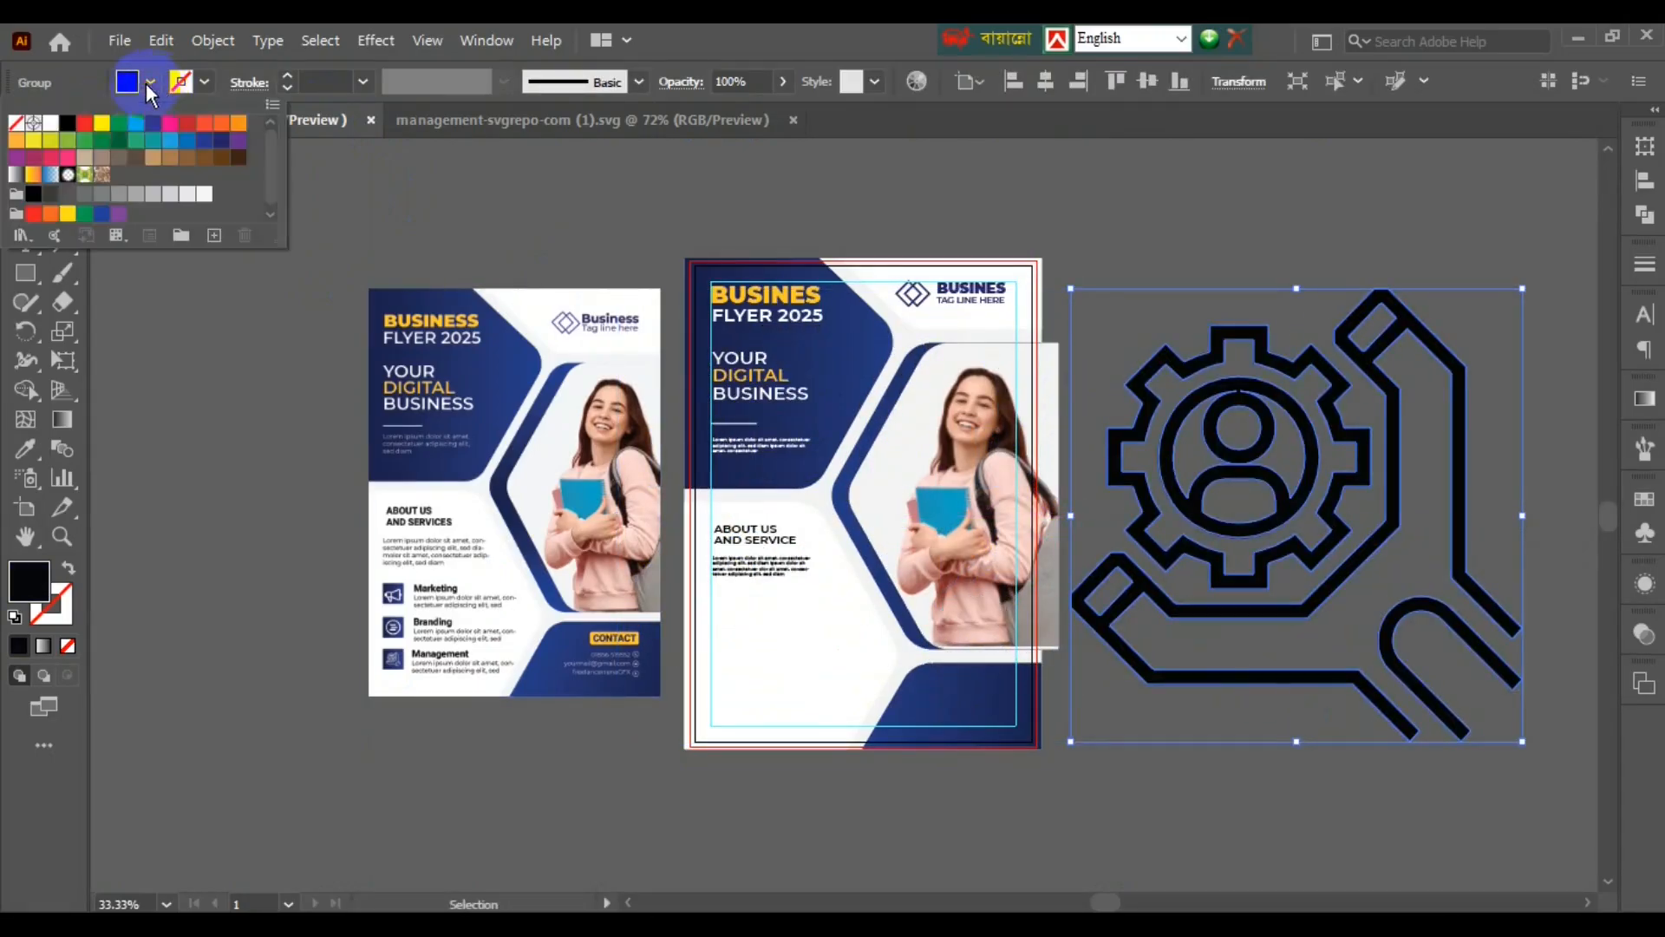
{"action": "left_click", "coordinate": [85, 123]}
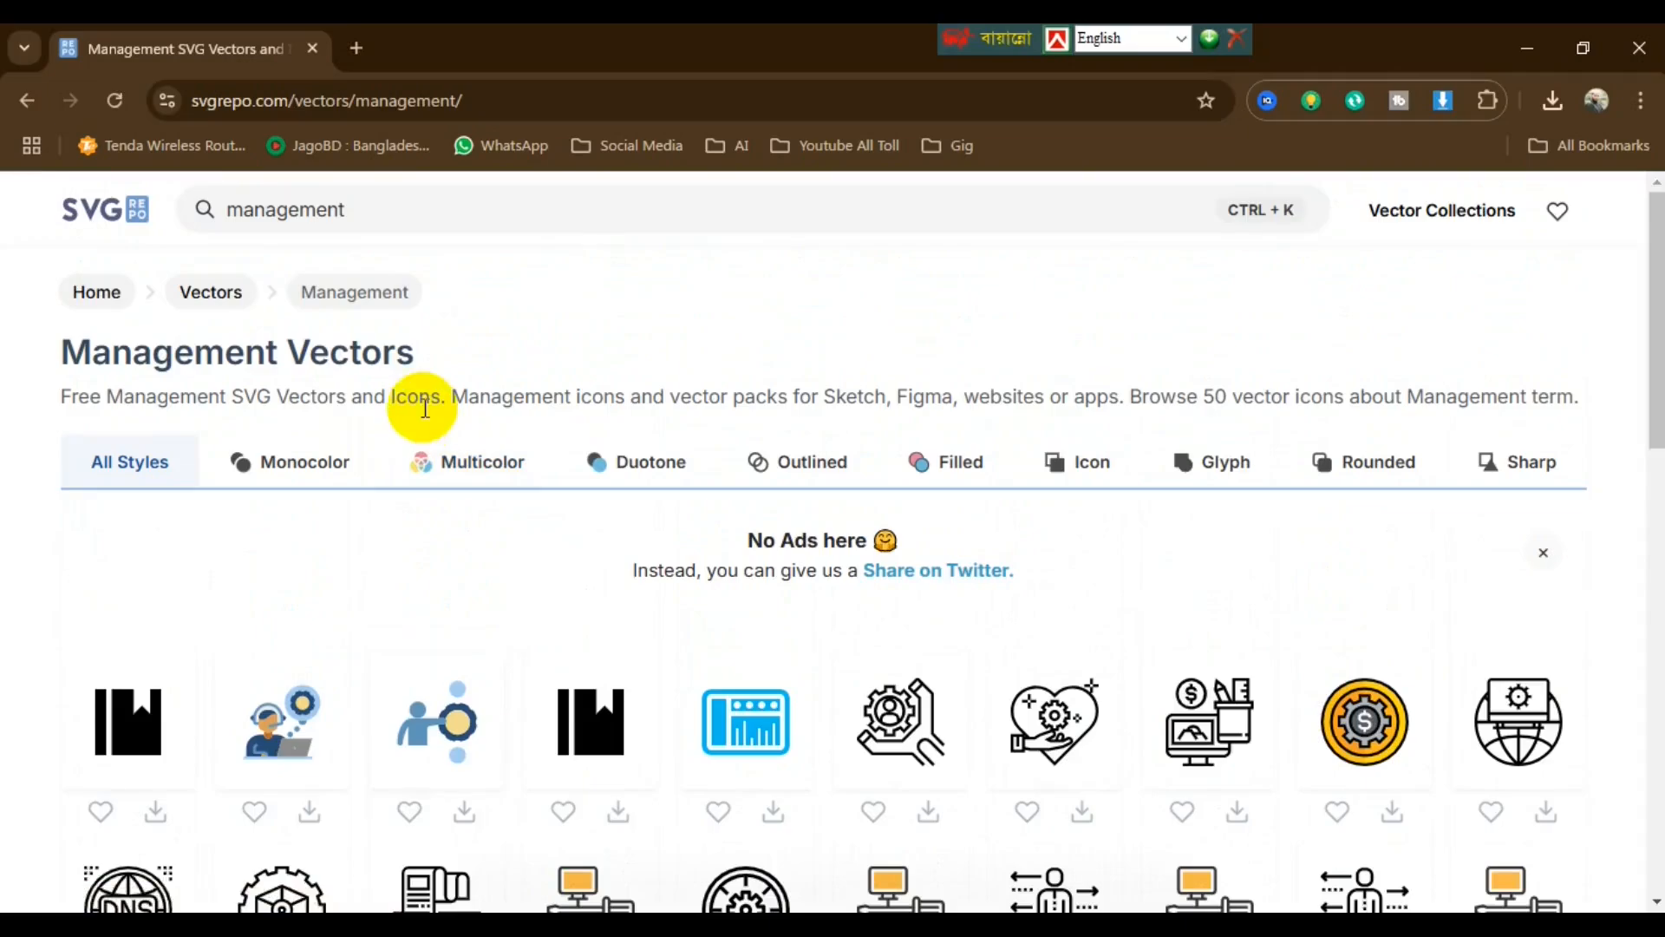
- Open yandex.com in a new Chrome tab
{"action": "key", "text": "ctrl+t"}
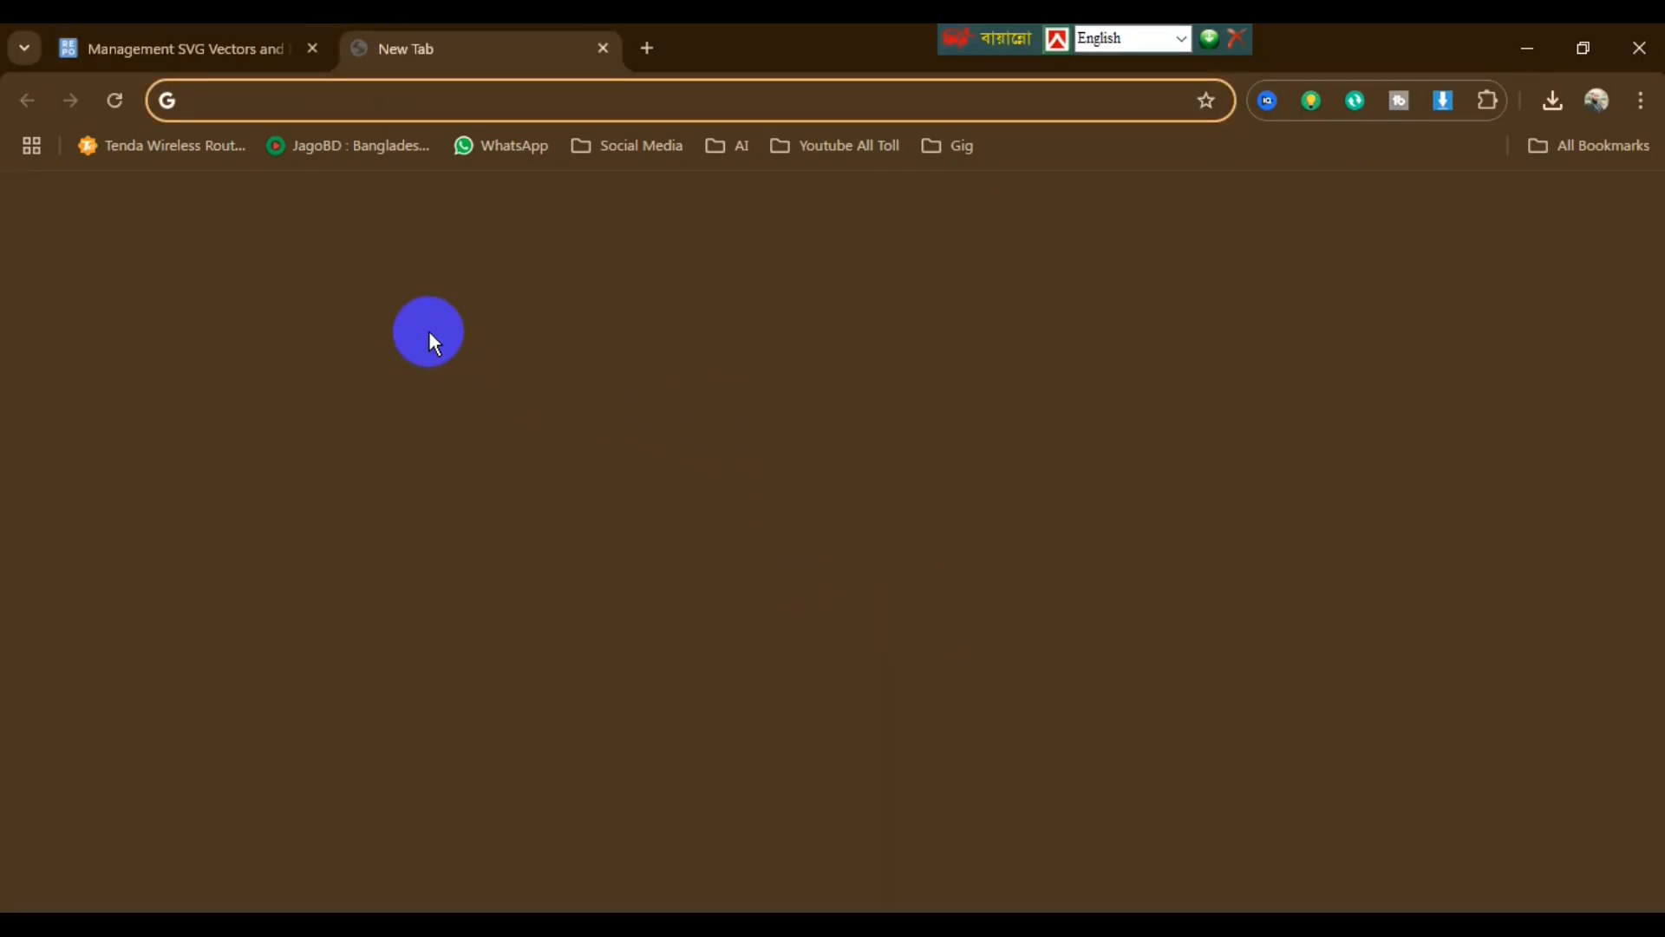
{"action": "left_click", "coordinate": [287, 106]}
{"action": "type", "text": "y"}
{"action": "key", "text": "Return"}
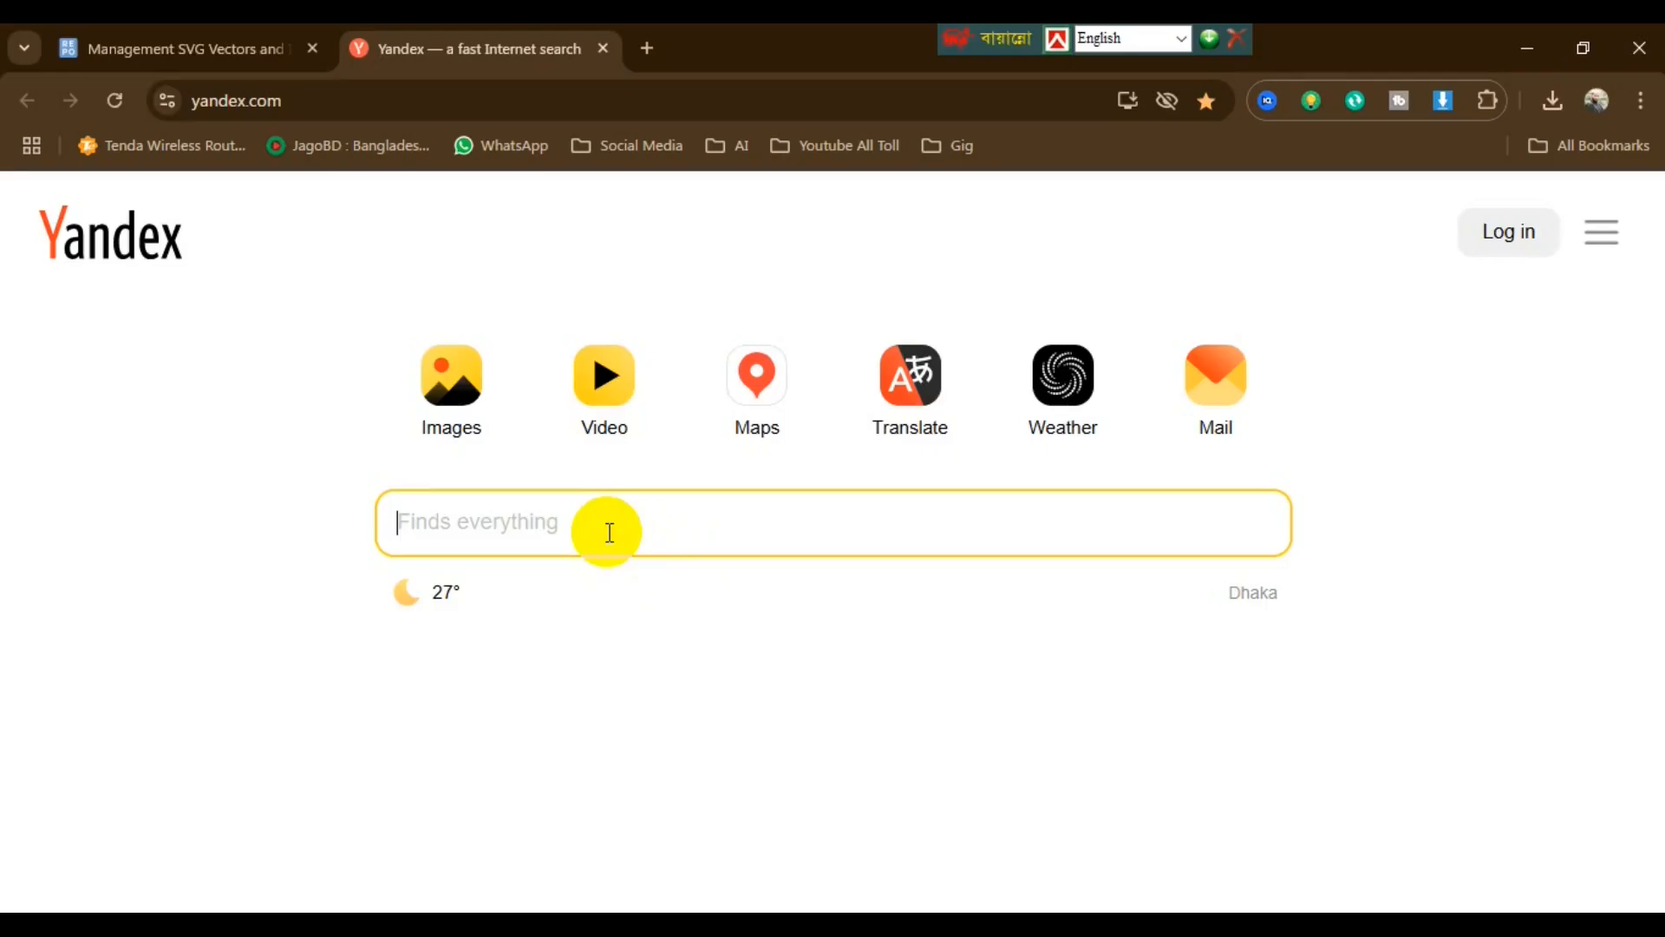
- Search 'admission girls' and scroll through the image results
{"action": "type", "text": "addms"}
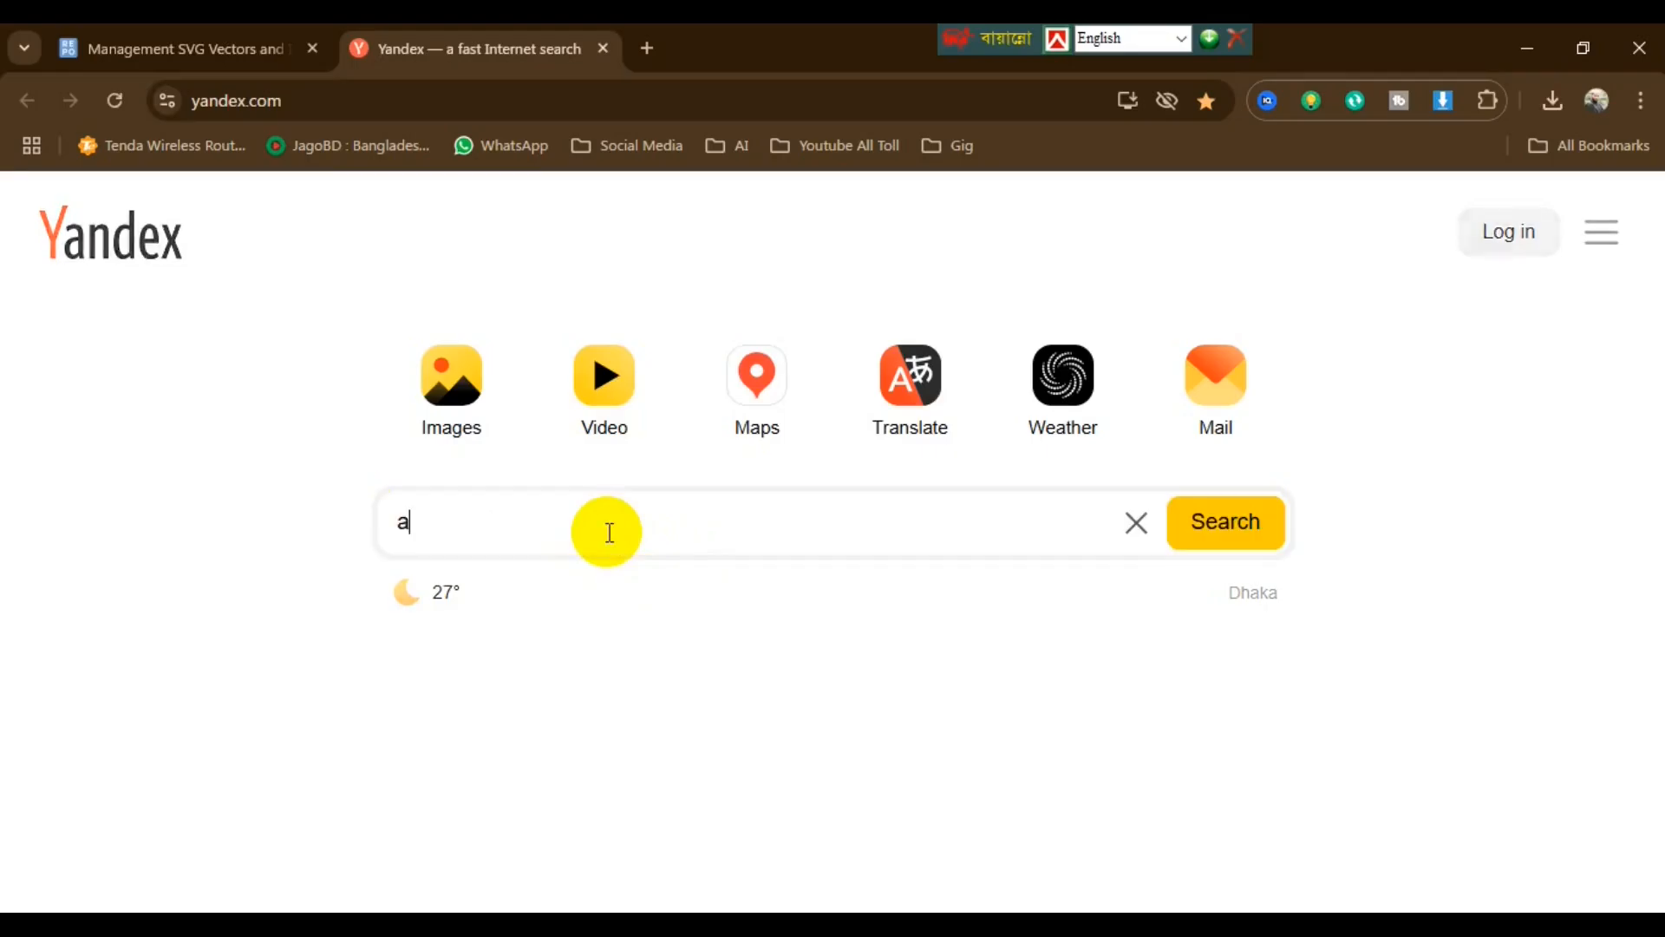
{"action": "key", "text": "BackSpace"}
{"action": "key", "text": "BackSpace"}
{"action": "key", "text": "BackSpace"}
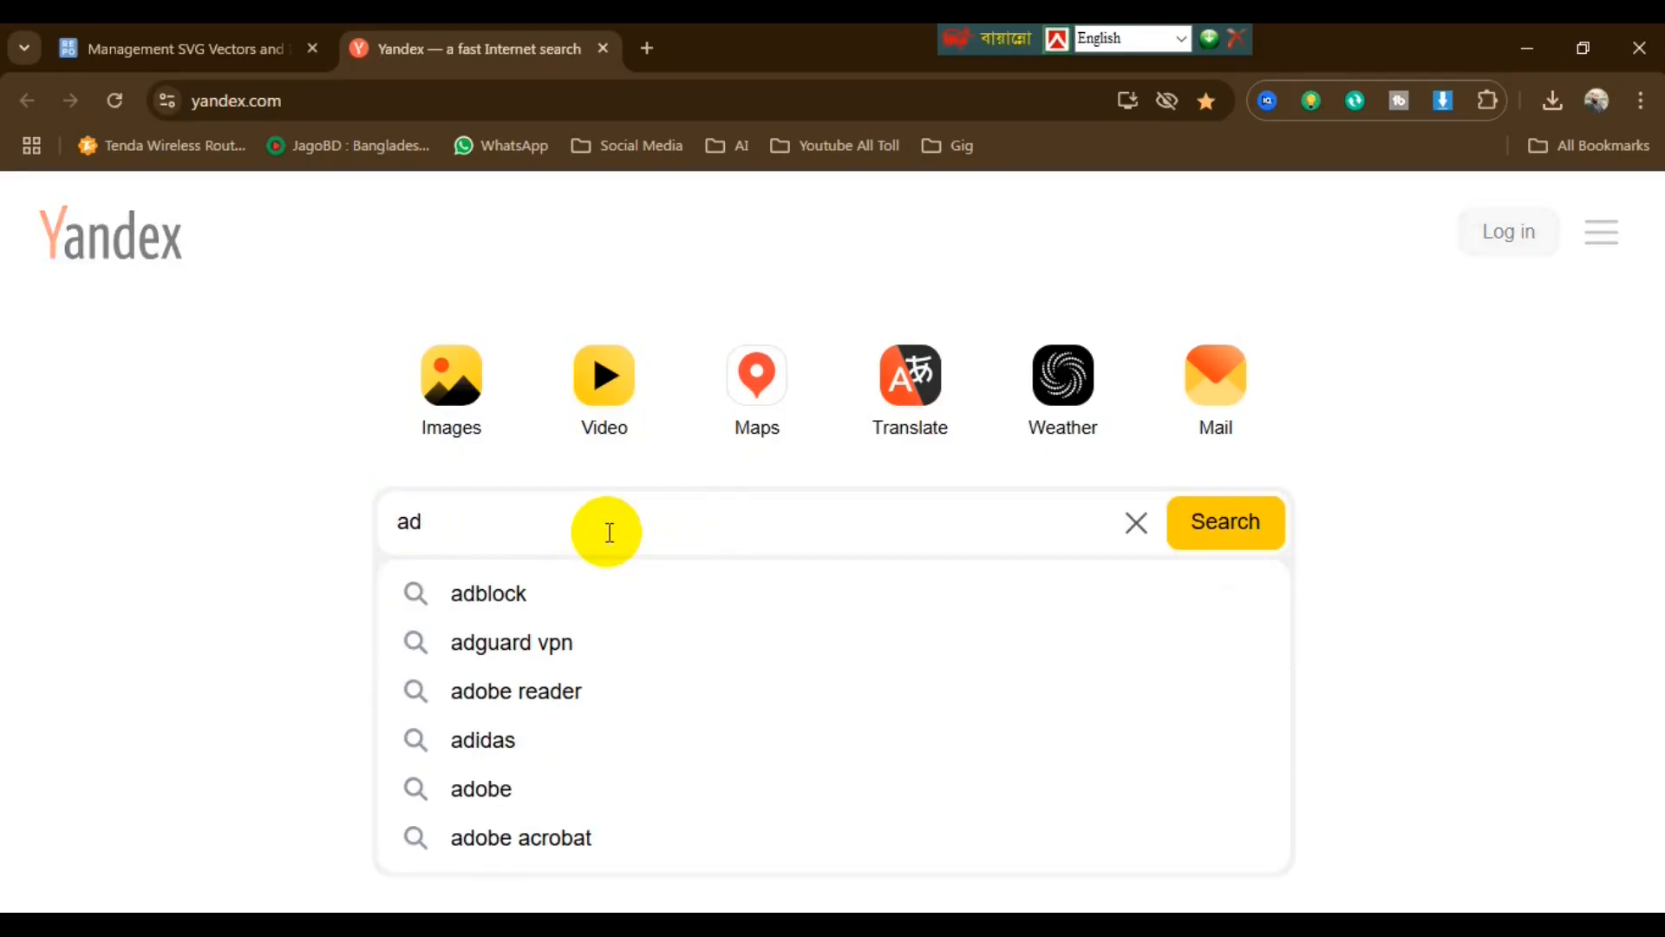
{"action": "type", "text": "mission gi"}
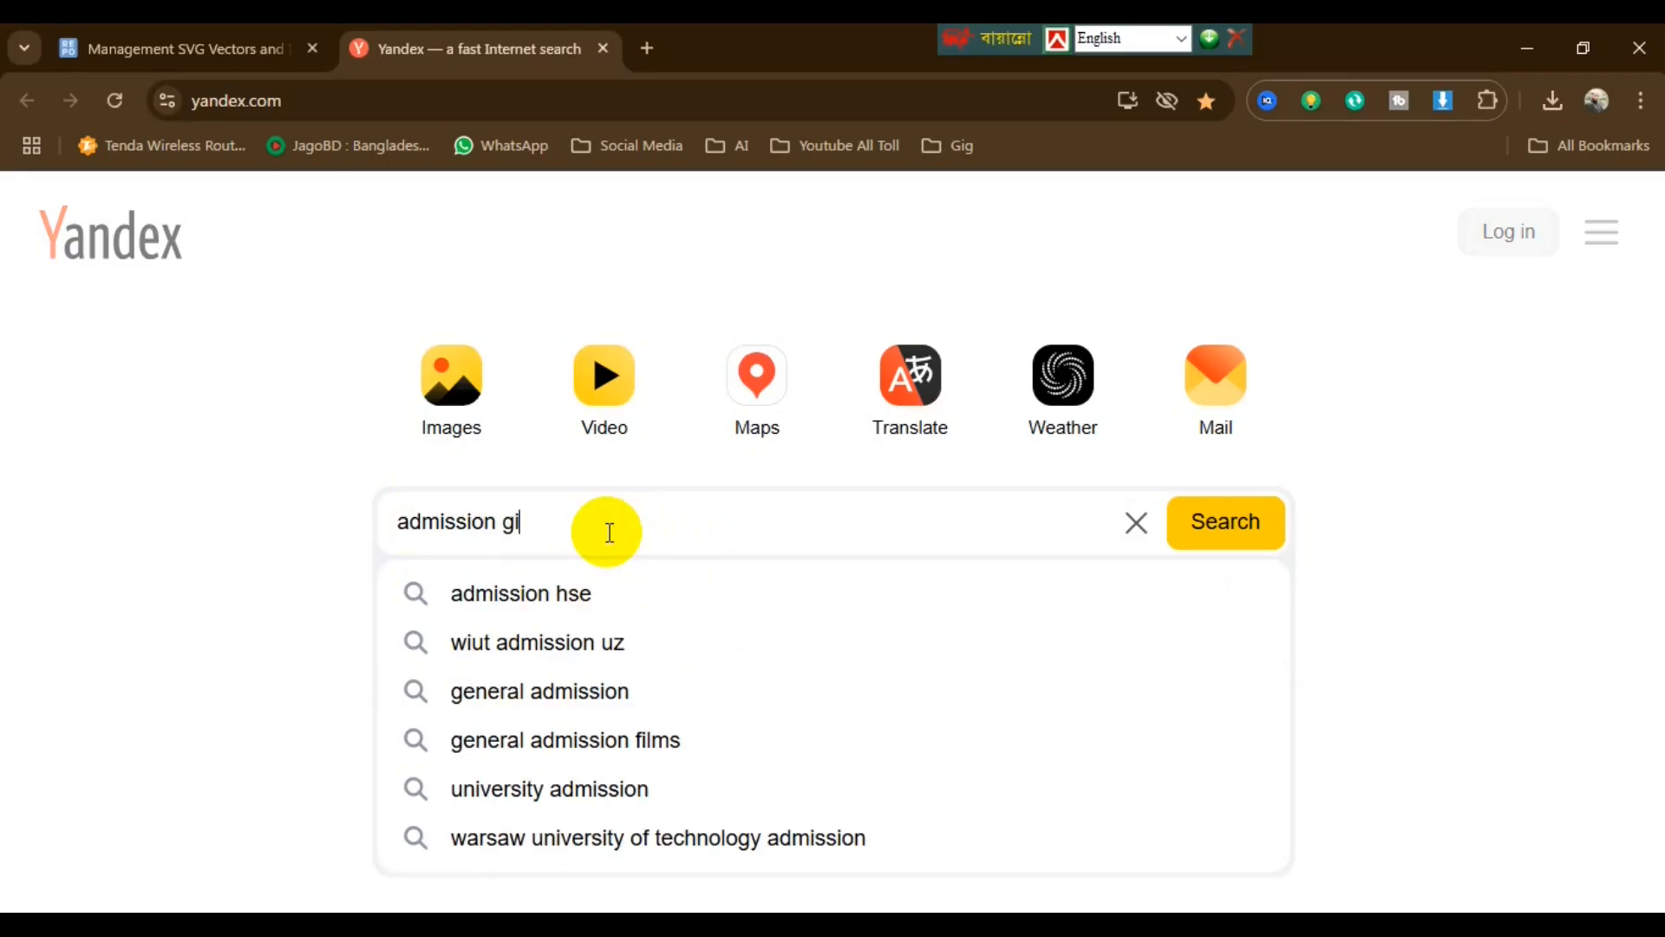
{"action": "type", "text": "rls"}
{"action": "key", "text": "Return"}
{"action": "left_click", "coordinate": [226, 271]}
{"action": "scroll", "coordinate": [1221, 675], "scroll_direction": "down", "scroll_amount": 2}
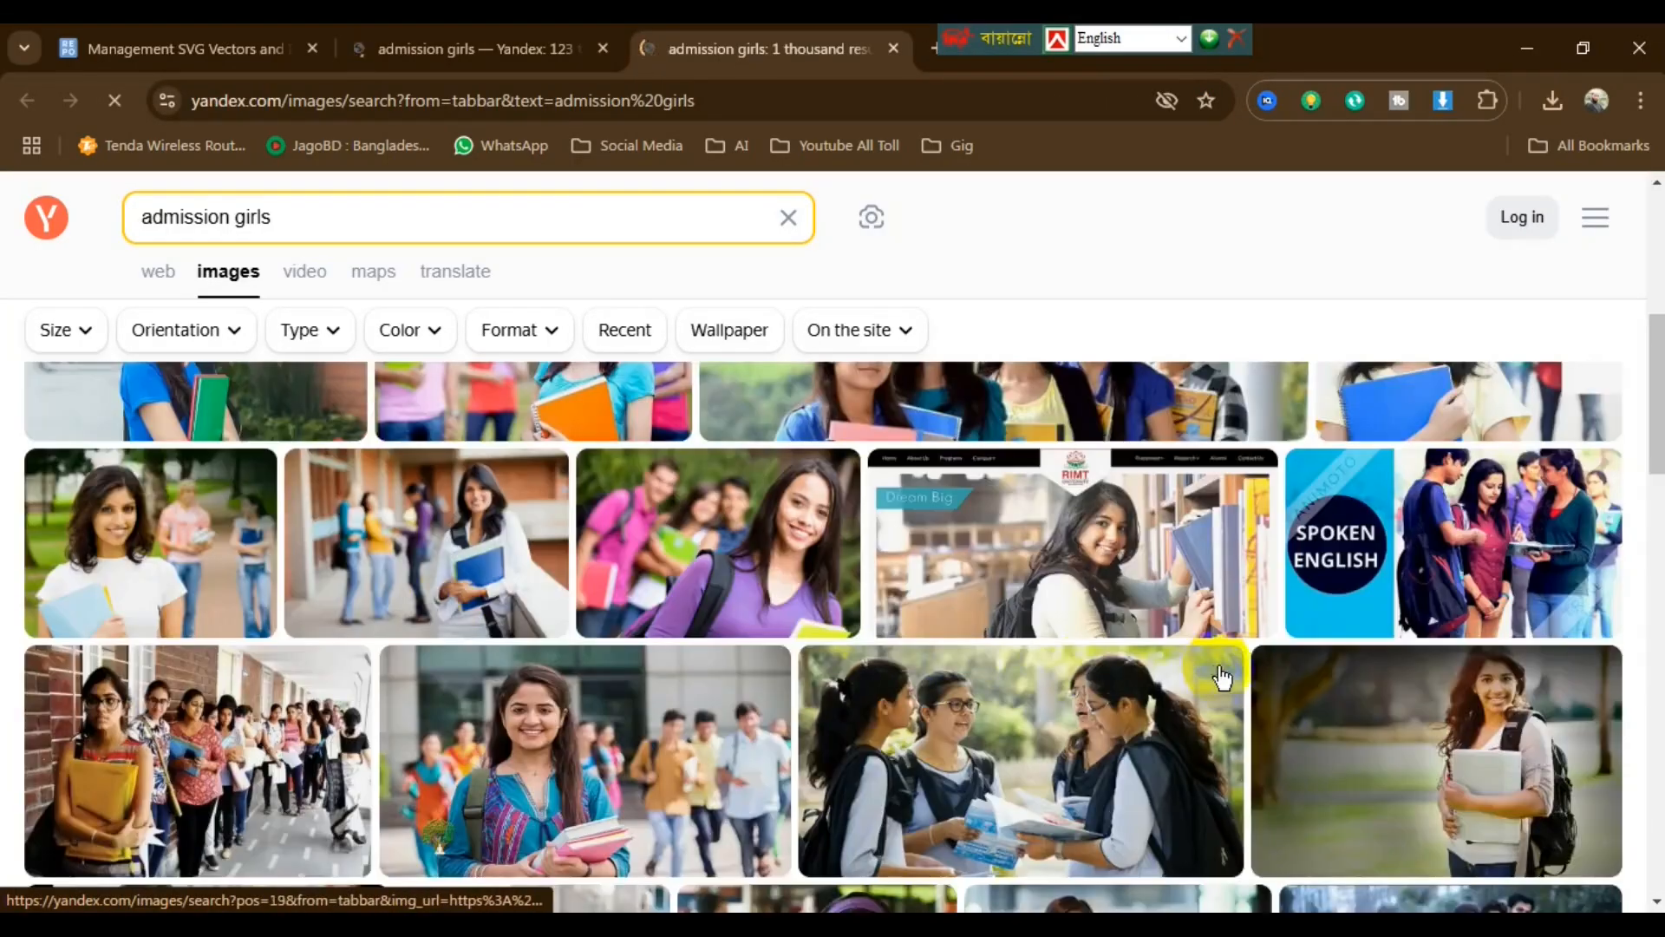
{"action": "scroll", "coordinate": [1220, 676], "scroll_direction": "down", "scroll_amount": 10}
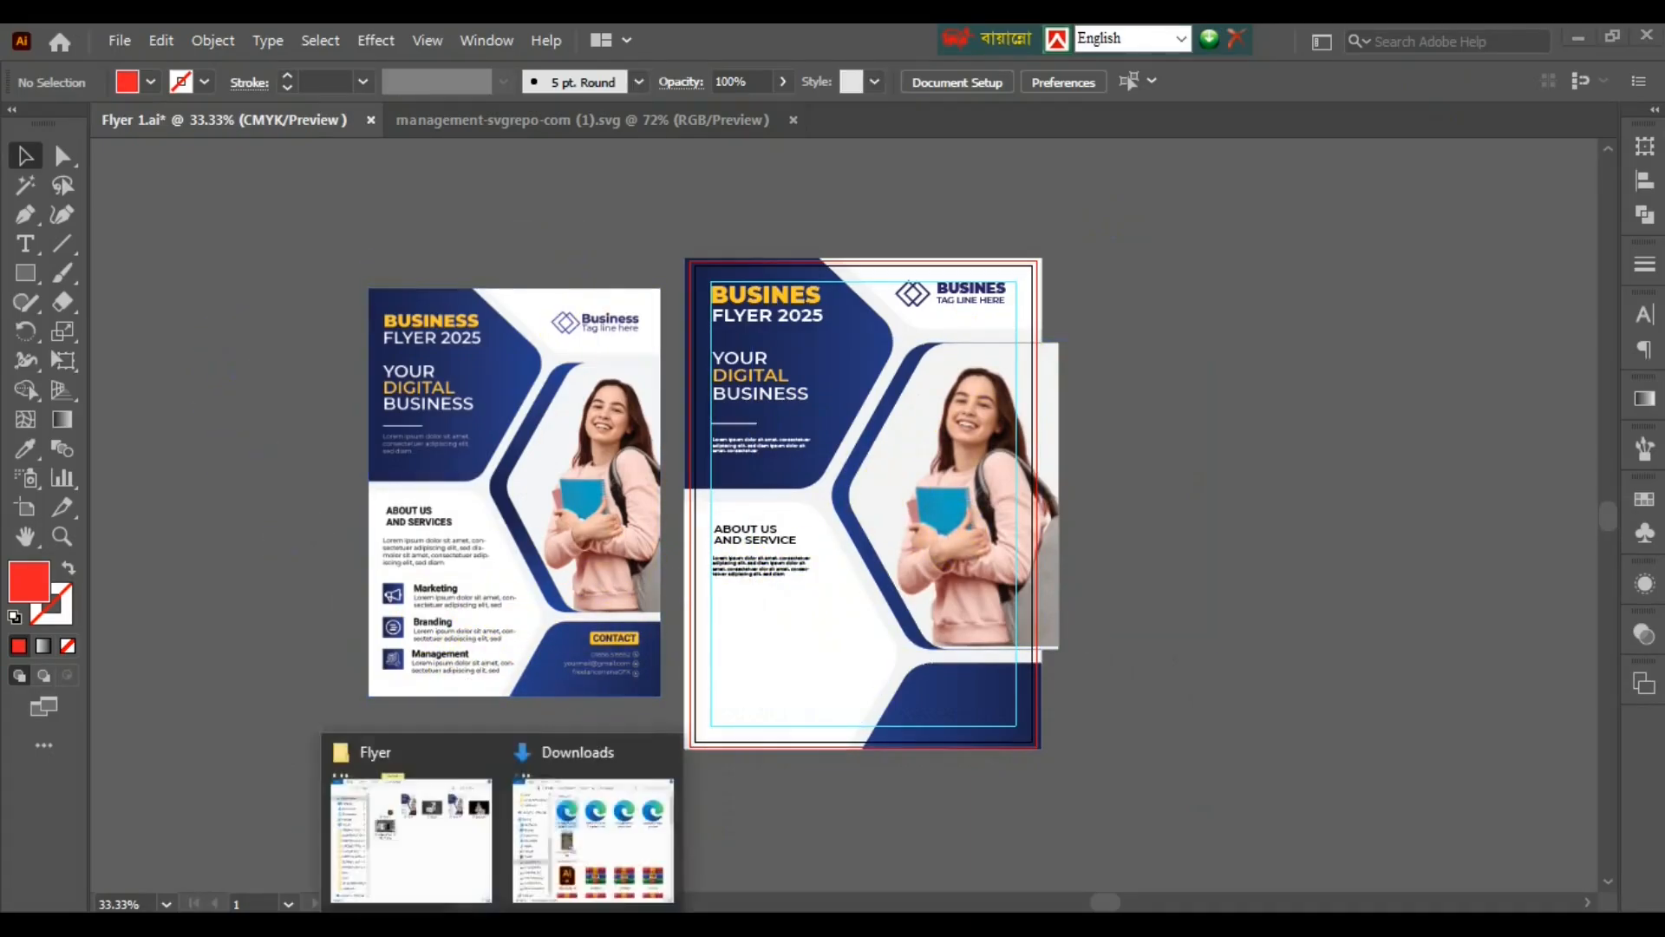
- Open the three downloaded SVG icons in Illustrator from the Downloads folder
{"action": "left_click", "coordinate": [584, 840]}
{"action": "left_click", "coordinate": [762, 360]}
{"action": "left_click", "coordinate": [1162, 317], "text": "shift"}
{"action": "left_click_drag", "start_coordinate": [1162, 316], "coordinate": [755, 137]}
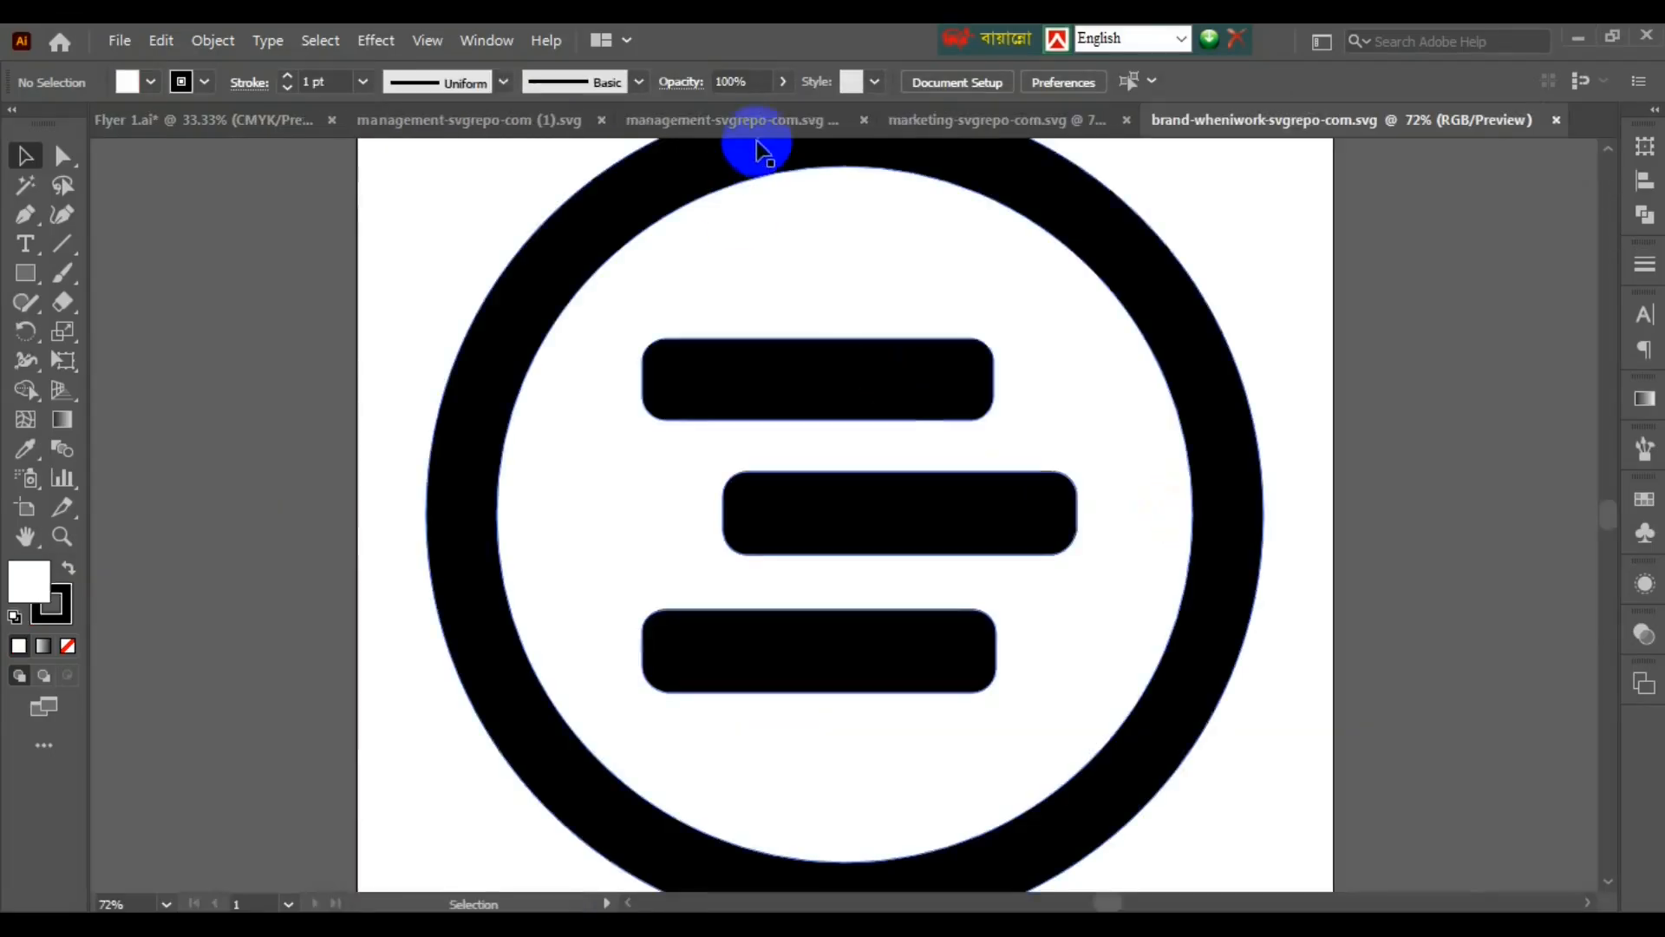
- Copy the brand, megaphone and gear icons into the Flyer 1 document
{"action": "key", "text": "ctrl+a"}
{"action": "key", "text": "ctrl+c"}
{"action": "left_click", "coordinate": [217, 120]}
{"action": "key", "text": "ctrl+v"}
{"action": "left_click", "coordinate": [952, 120]}
{"action": "left_click", "coordinate": [224, 120]}
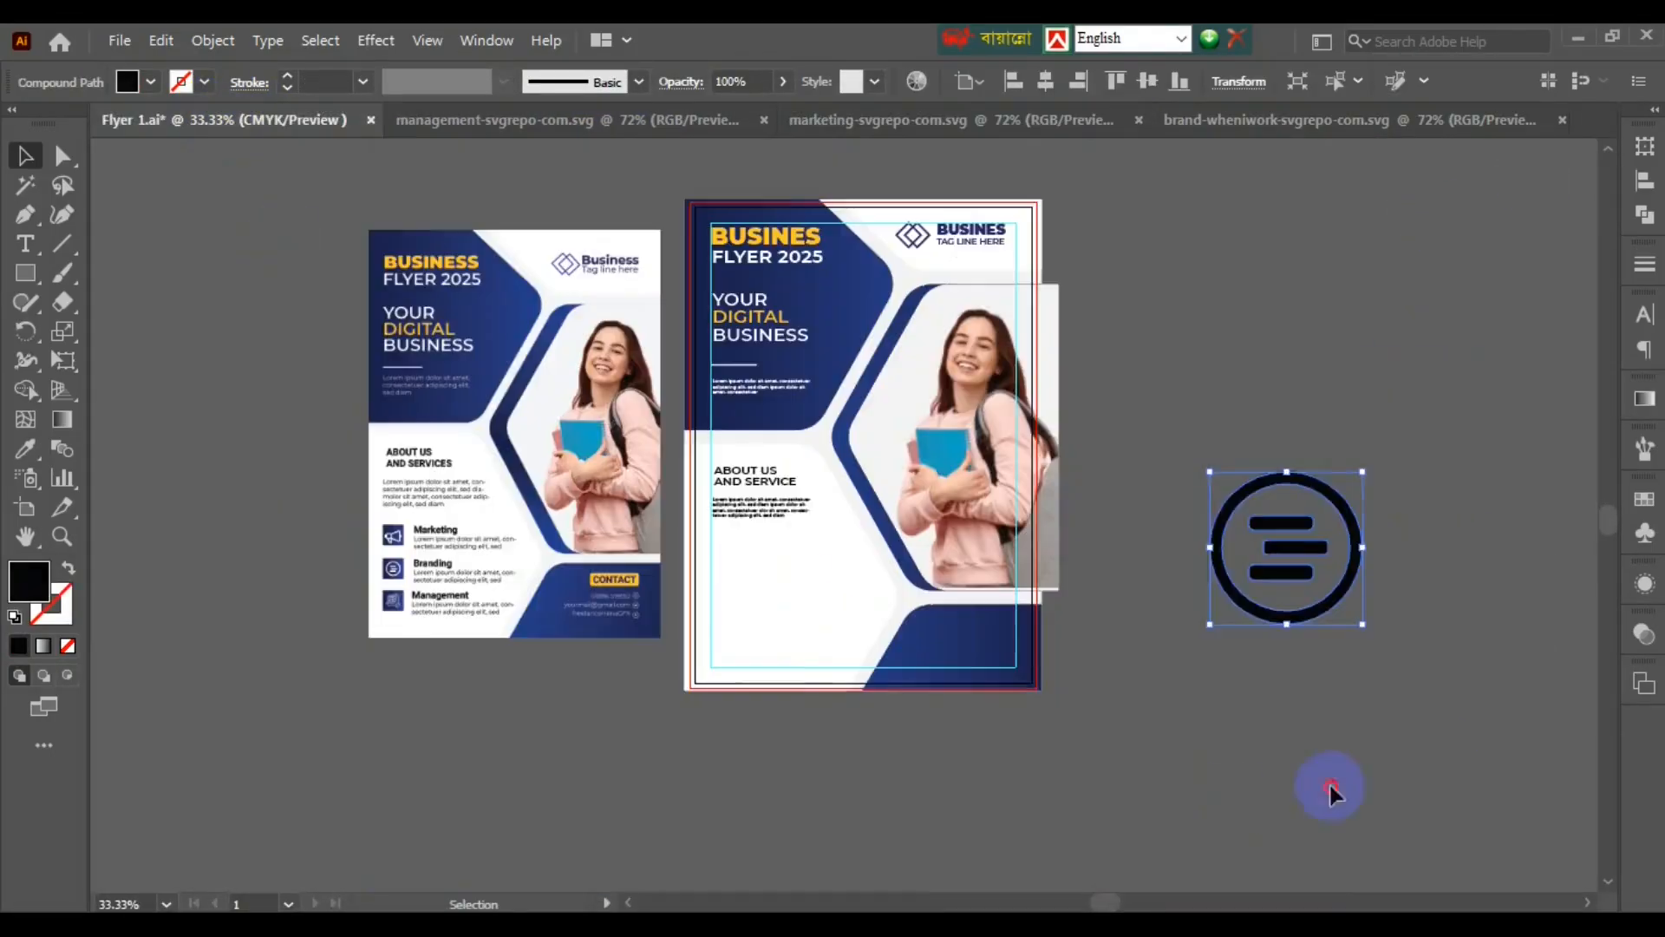
{"action": "key", "text": "ctrl+v"}
{"action": "left_click_drag", "start_coordinate": [920, 533], "coordinate": [1357, 743]}
{"action": "left_click", "coordinate": [567, 120]}
{"action": "left_click", "coordinate": [224, 120]}
{"action": "left_click_drag", "start_coordinate": [1319, 844], "coordinate": [1235, 546]}
{"action": "key", "text": "ctrl+v"}
- Draw a square beside the icons and give it a blue gradient fill
{"action": "left_click", "coordinate": [25, 273]}
{"action": "mouse_move", "coordinate": [565, 605]}
{"action": "left_mouse_down"}
{"action": "mouse_move", "coordinate": [615, 654]}
{"action": "mouse_move", "coordinate": [691, 632]}
{"action": "left_mouse_up"}
{"action": "left_click", "coordinate": [25, 448]}
{"action": "left_click", "coordinate": [981, 429]}
{"action": "left_click", "coordinate": [26, 156]}
- Shrink the three icons, set them beside the blue square, duplicate the square and recolour the icons white
{"action": "left_click_drag", "start_coordinate": [1075, 260], "coordinate": [1353, 772]}
{"action": "mouse_move", "coordinate": [1387, 250]}
{"action": "left_mouse_down"}
{"action": "mouse_move", "coordinate": [1274, 468]}
{"action": "mouse_move", "coordinate": [819, 634]}
{"action": "left_mouse_up"}
{"action": "scroll", "coordinate": [753, 625], "scroll_direction": "up", "scroll_amount": 3}
{"action": "left_click_drag", "start_coordinate": [576, 665], "coordinate": [584, 504]}
{"action": "left_click_drag", "start_coordinate": [569, 485], "coordinate": [755, 391]}
{"action": "left_click", "coordinate": [150, 81]}
- Place each icon on its own blue square, make the gear white, and group each icon with its square
{"action": "left_click_drag", "start_coordinate": [963, 562], "coordinate": [757, 417]}
{"action": "left_click_drag", "start_coordinate": [943, 676], "coordinate": [560, 482]}
{"action": "left_click_drag", "start_coordinate": [867, 802], "coordinate": [555, 644]}
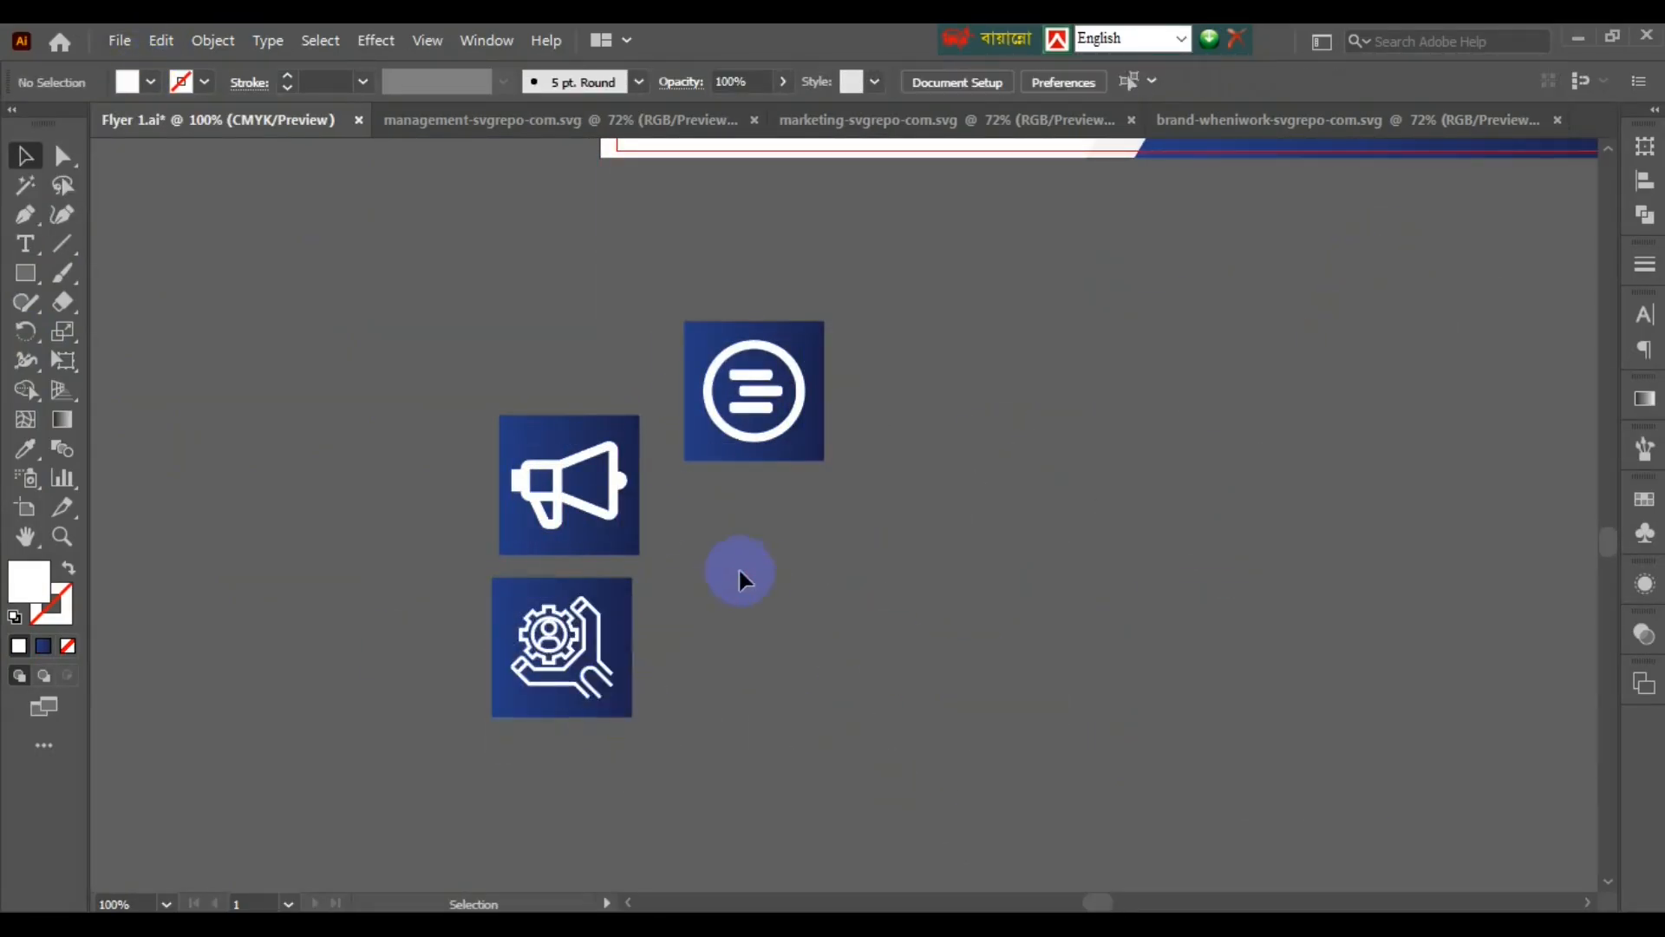
{"action": "left_click", "coordinate": [613, 694], "text": "shift"}
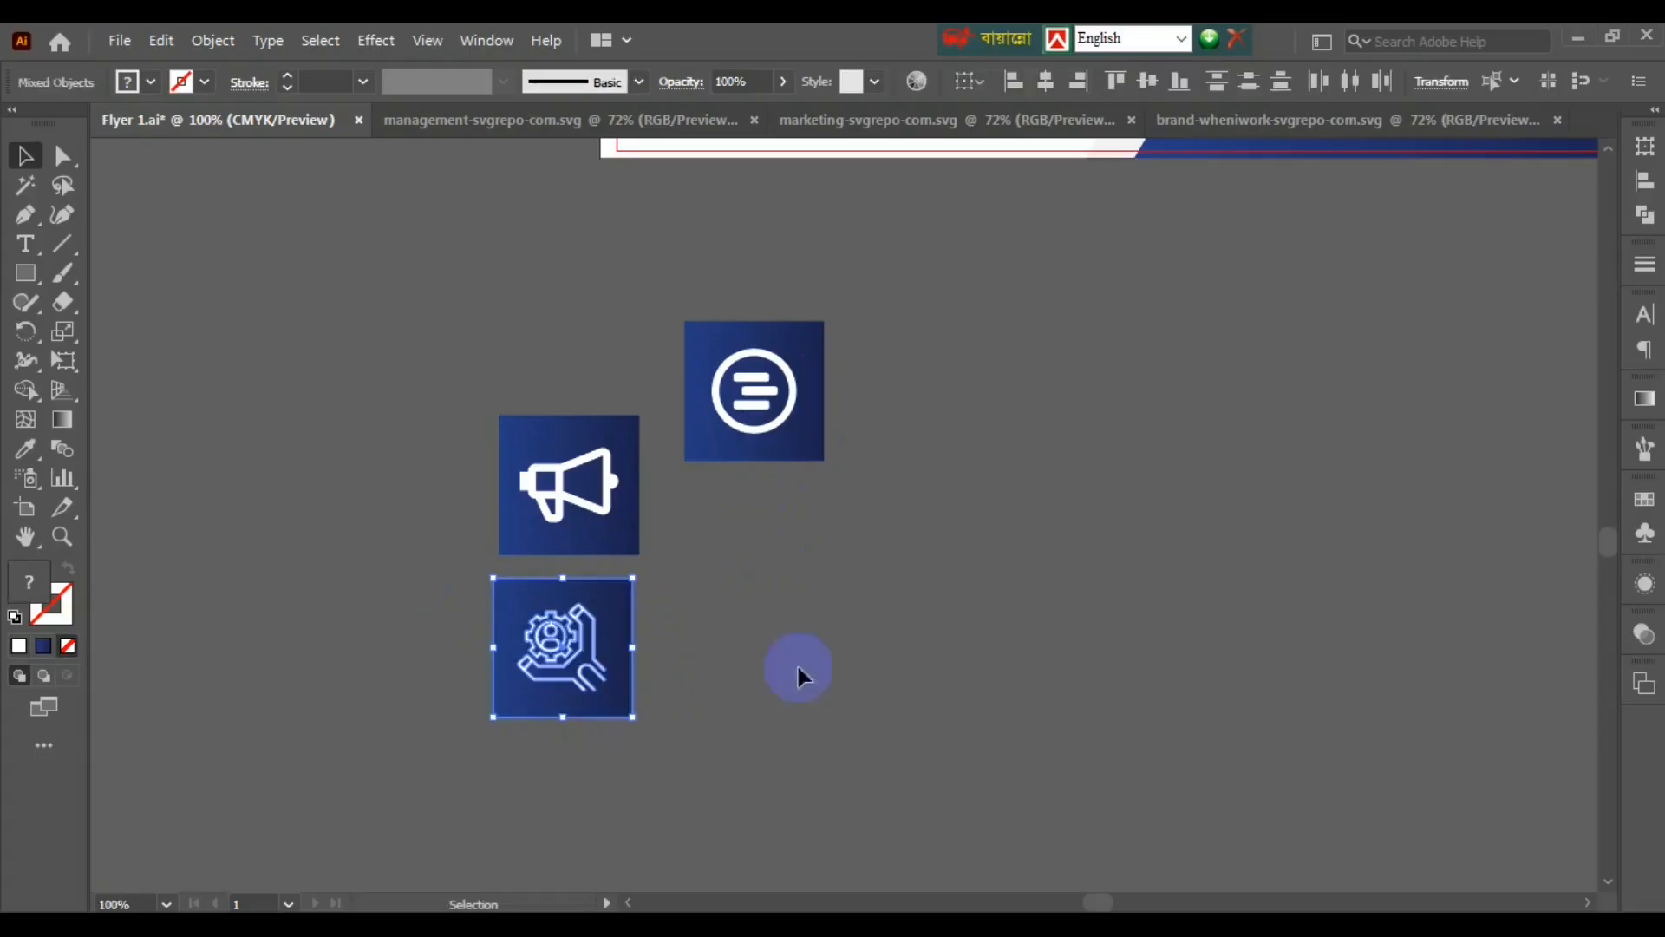
{"action": "left_click", "coordinate": [985, 532]}
{"action": "left_click_drag", "start_coordinate": [758, 289], "coordinate": [799, 529]}
{"action": "key", "text": "ctrl+g"}
{"action": "left_click_drag", "start_coordinate": [468, 395], "coordinate": [655, 564]}
{"action": "key", "text": "ctrl+g"}
{"action": "left_click_drag", "start_coordinate": [459, 568], "coordinate": [784, 400]}
{"action": "scroll", "coordinate": [794, 711], "scroll_direction": "down", "scroll_amount": 2}
{"action": "left_click", "coordinate": [837, 711]}
- Stack the three tiles under About Us, shrink them to about 45 px, space them evenly, and copy body text beside the megaphone
{"action": "left_click_drag", "start_coordinate": [774, 699], "coordinate": [776, 480]}
{"action": "left_click_drag", "start_coordinate": [672, 829], "coordinate": [778, 568]}
{"action": "left_click_drag", "start_coordinate": [850, 612], "coordinate": [733, 355]}
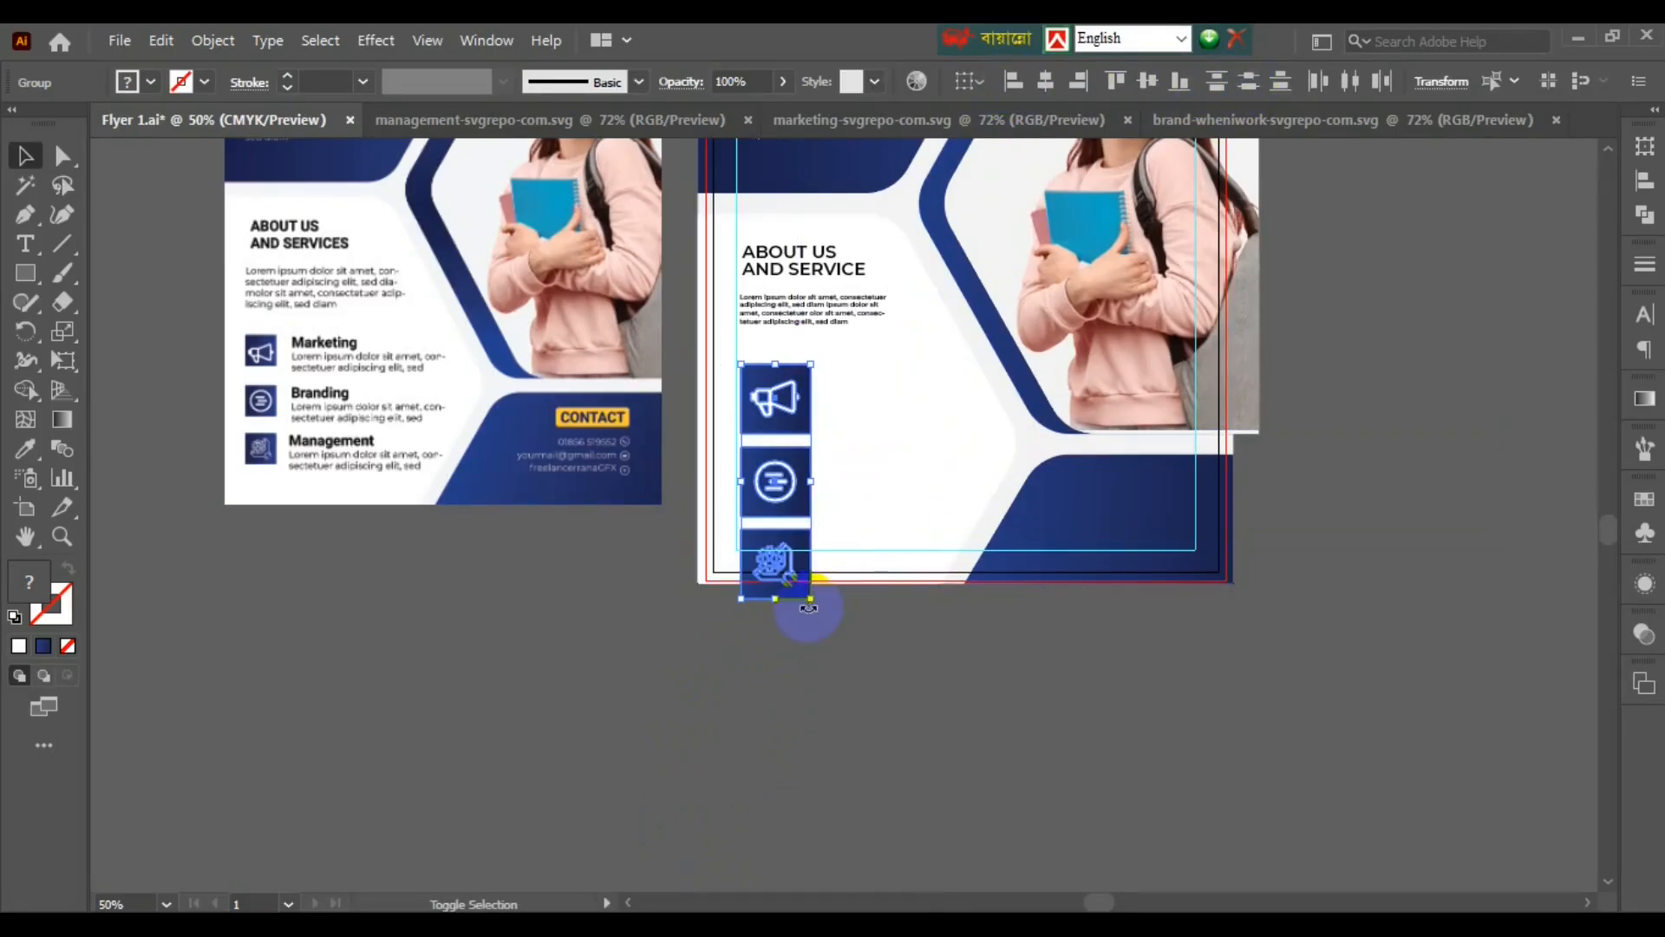
{"action": "left_click_drag", "start_coordinate": [813, 598], "coordinate": [759, 518]}
{"action": "key", "text": "ctrl+shift+a"}
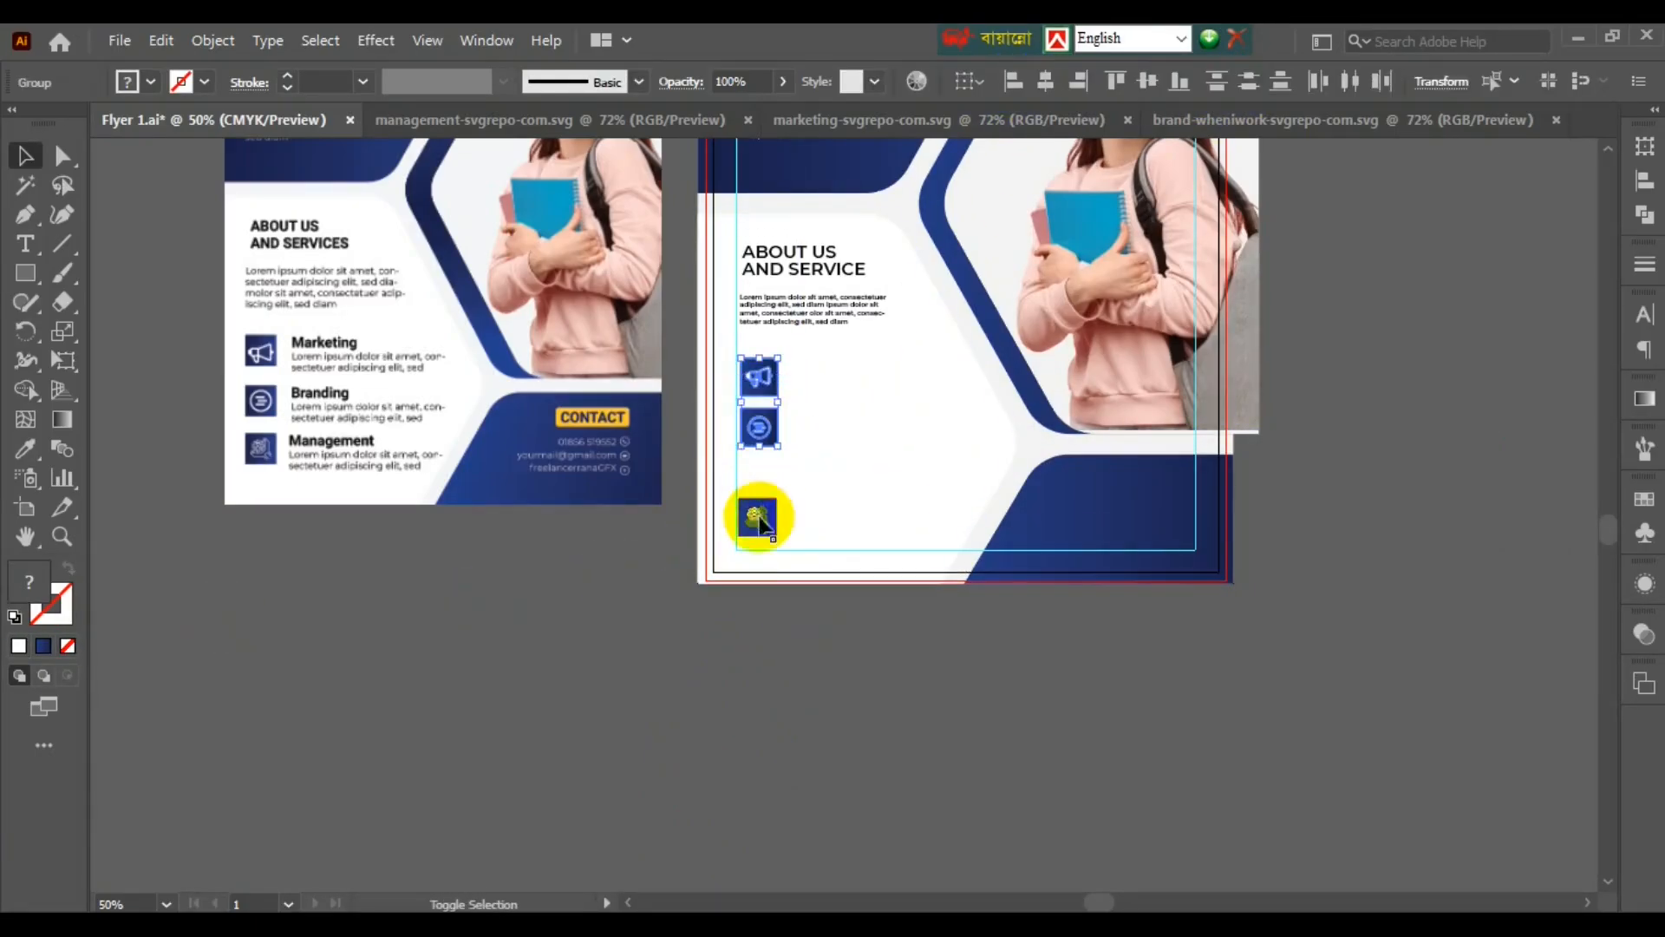
{"action": "left_click", "coordinate": [1280, 81]}
{"action": "left_click", "coordinate": [677, 375]}
{"action": "left_click_drag", "start_coordinate": [811, 311], "coordinate": [963, 477]}
- Change the copied heading to 'Marketing' without all caps and trim the body text to one short paragraph
{"action": "key", "text": "ctrl+plus"}
{"action": "triple_click", "coordinate": [970, 465]}
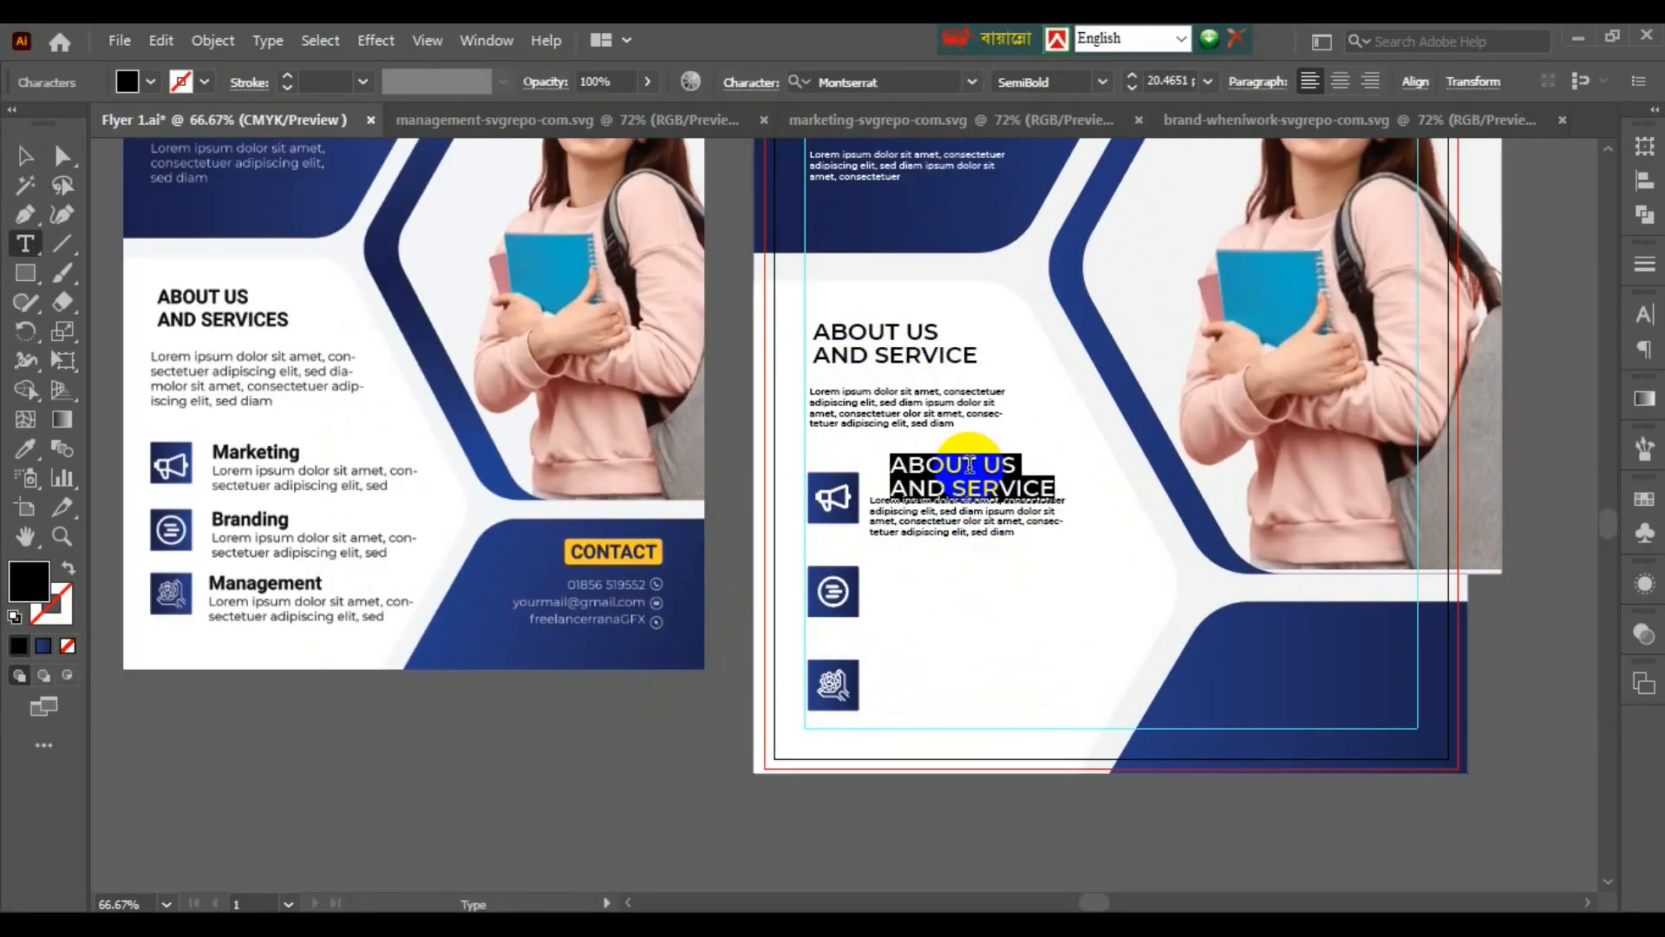
{"action": "key", "text": "ctrl+t"}
{"action": "left_click", "coordinate": [1355, 553]}
{"action": "type", "text": "Marketing"}
{"action": "left_click_drag", "start_coordinate": [987, 511], "coordinate": [1172, 565]}
{"action": "key", "text": "BackSpace"}
{"action": "key", "text": "Escape"}
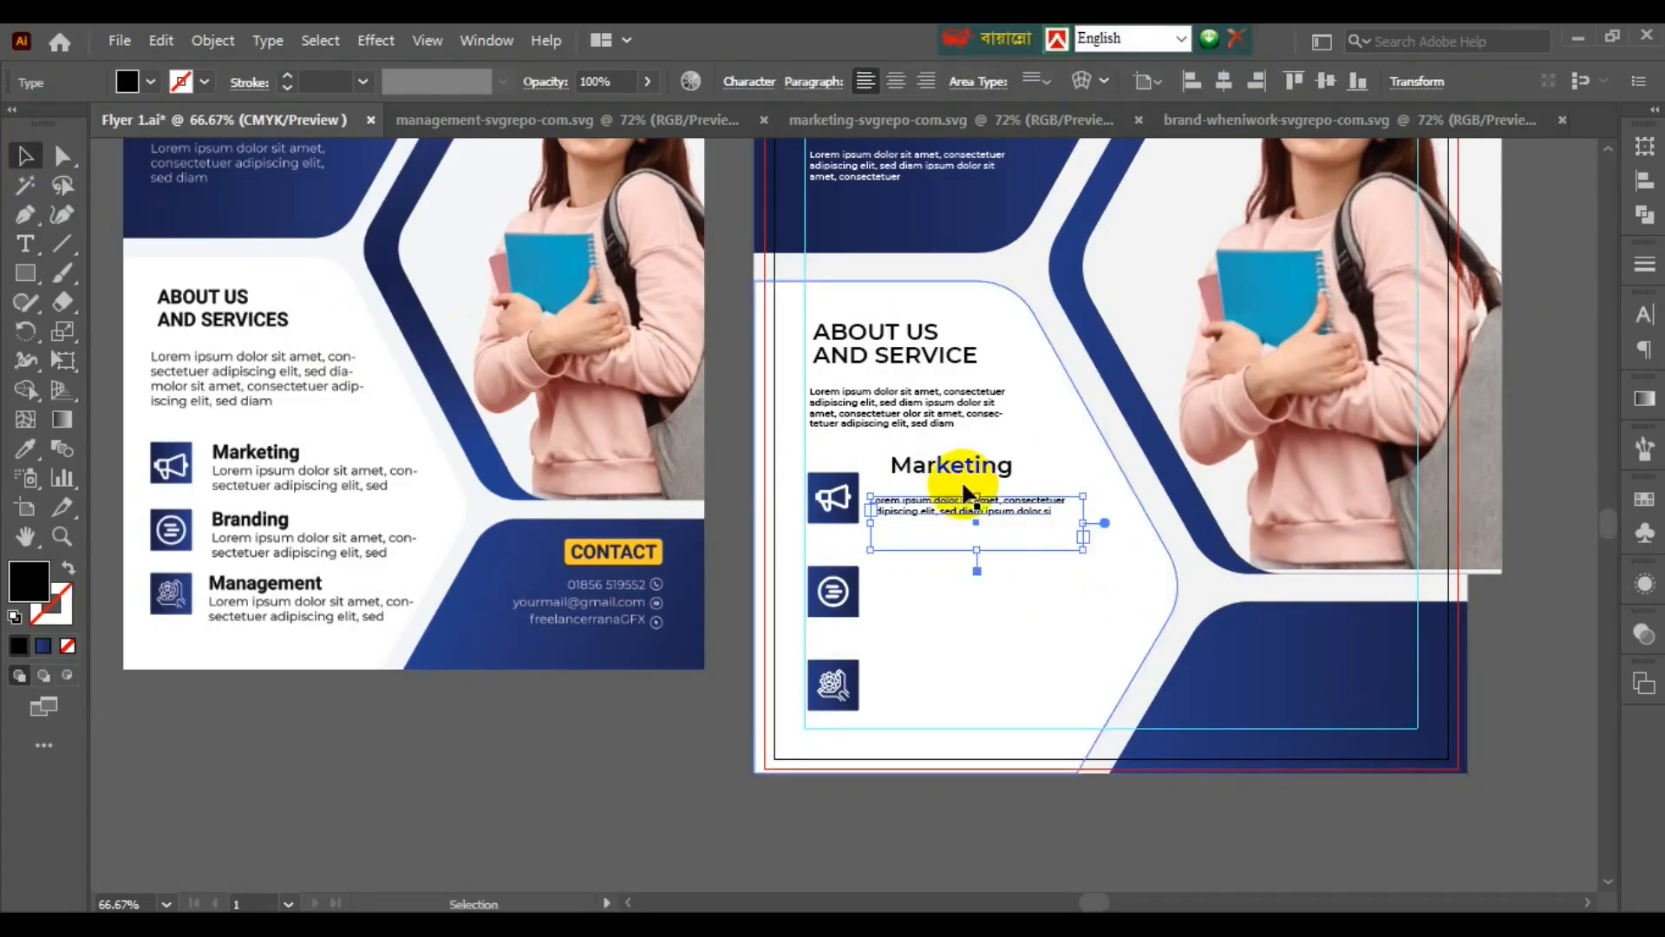
{"action": "left_click_drag", "start_coordinate": [978, 550], "coordinate": [977, 524]}
- Put the Marketing heading above its body text, group them, and centre the group vertically on the megaphone icon
{"action": "left_click", "coordinate": [465, 838]}
{"action": "left_click_drag", "start_coordinate": [923, 470], "coordinate": [902, 485]}
{"action": "scroll", "coordinate": [683, 733], "scroll_direction": "up", "scroll_amount": 1}
{"action": "left_click", "coordinate": [683, 733]}
{"action": "scroll", "coordinate": [682, 740], "scroll_direction": "up", "scroll_amount": 2}
{"action": "left_click", "coordinate": [1137, 654]}
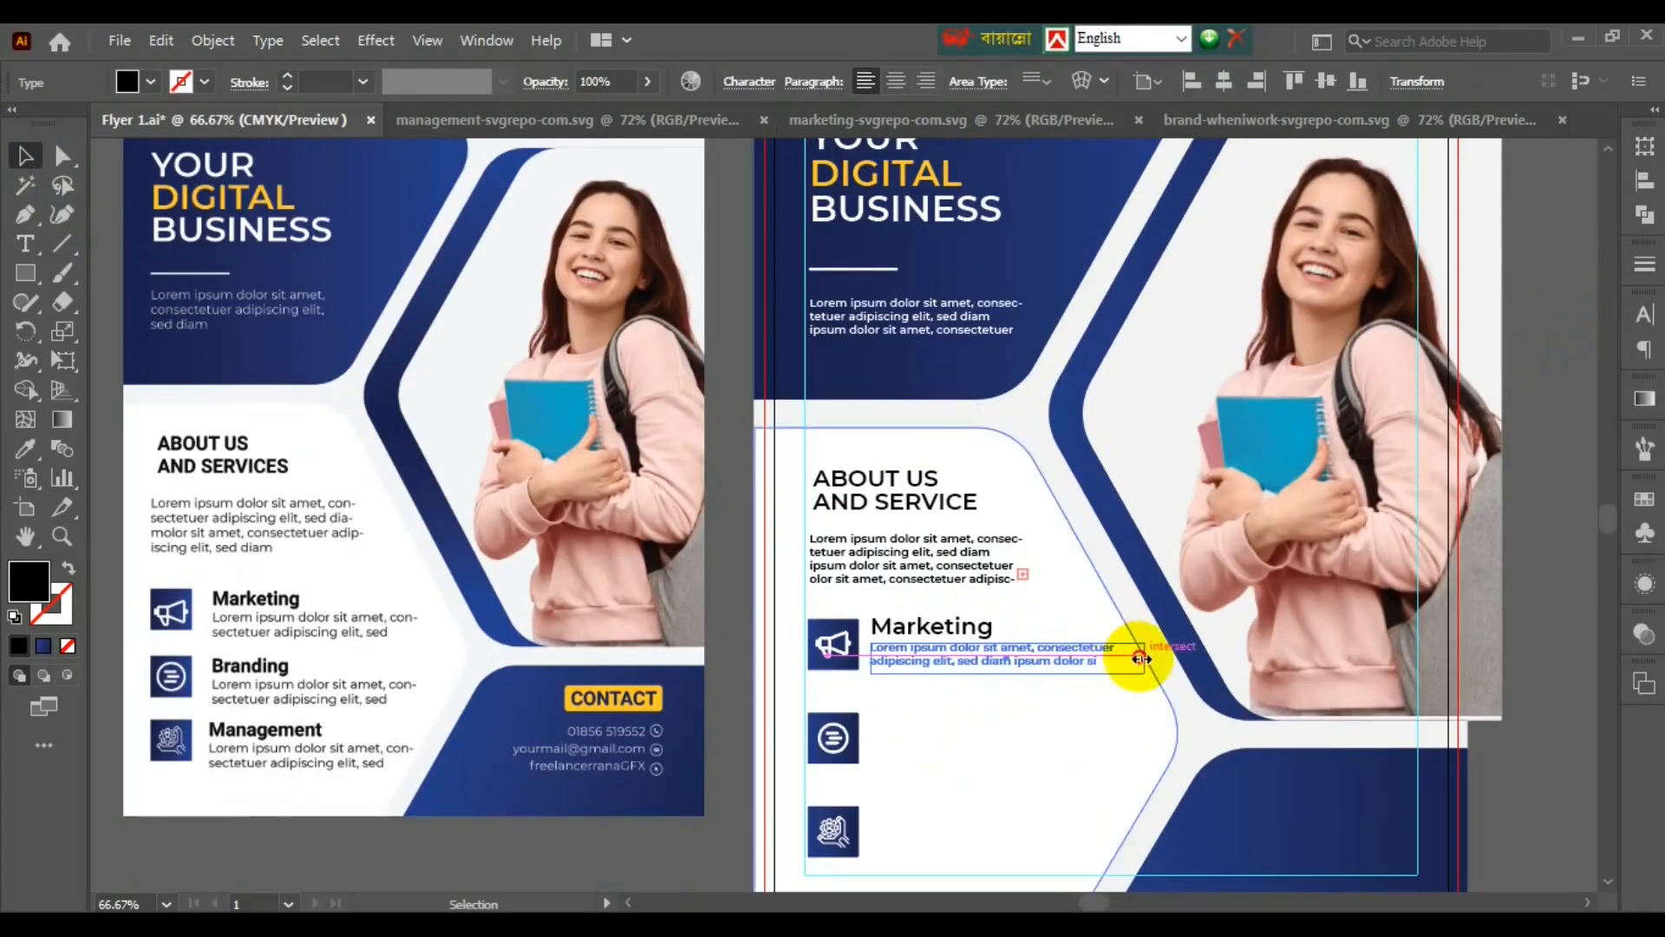
{"action": "left_click", "coordinate": [959, 625], "text": "shift"}
{"action": "left_click", "coordinate": [1645, 180]}
{"action": "key", "text": "ctrl+g"}
{"action": "left_click", "coordinate": [842, 652], "text": "shift"}
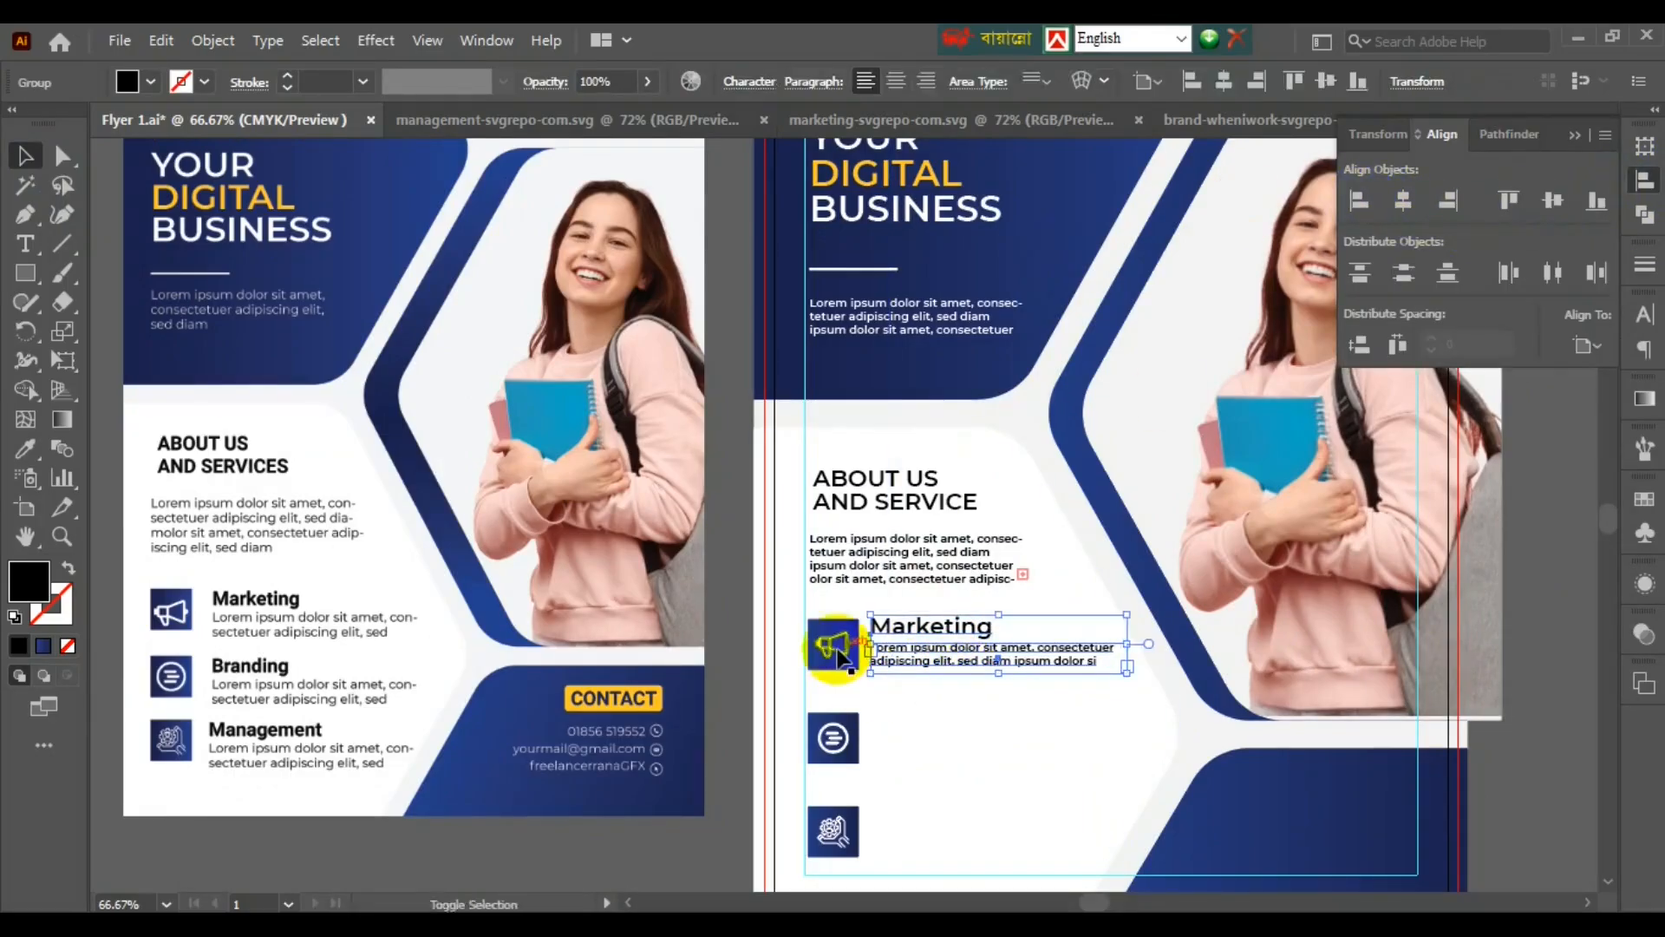
{"action": "left_click", "coordinate": [842, 652]}
{"action": "left_click", "coordinate": [1553, 200]}
{"action": "left_click", "coordinate": [1523, 660]}
- Duplicate the Marketing text row beside the next icon tile
{"action": "left_click_drag", "start_coordinate": [951, 658], "coordinate": [903, 669]}
{"action": "left_click", "coordinate": [911, 735]}
{"action": "key", "text": "ctrl+minus"}
{"action": "left_click", "coordinate": [742, 731]}
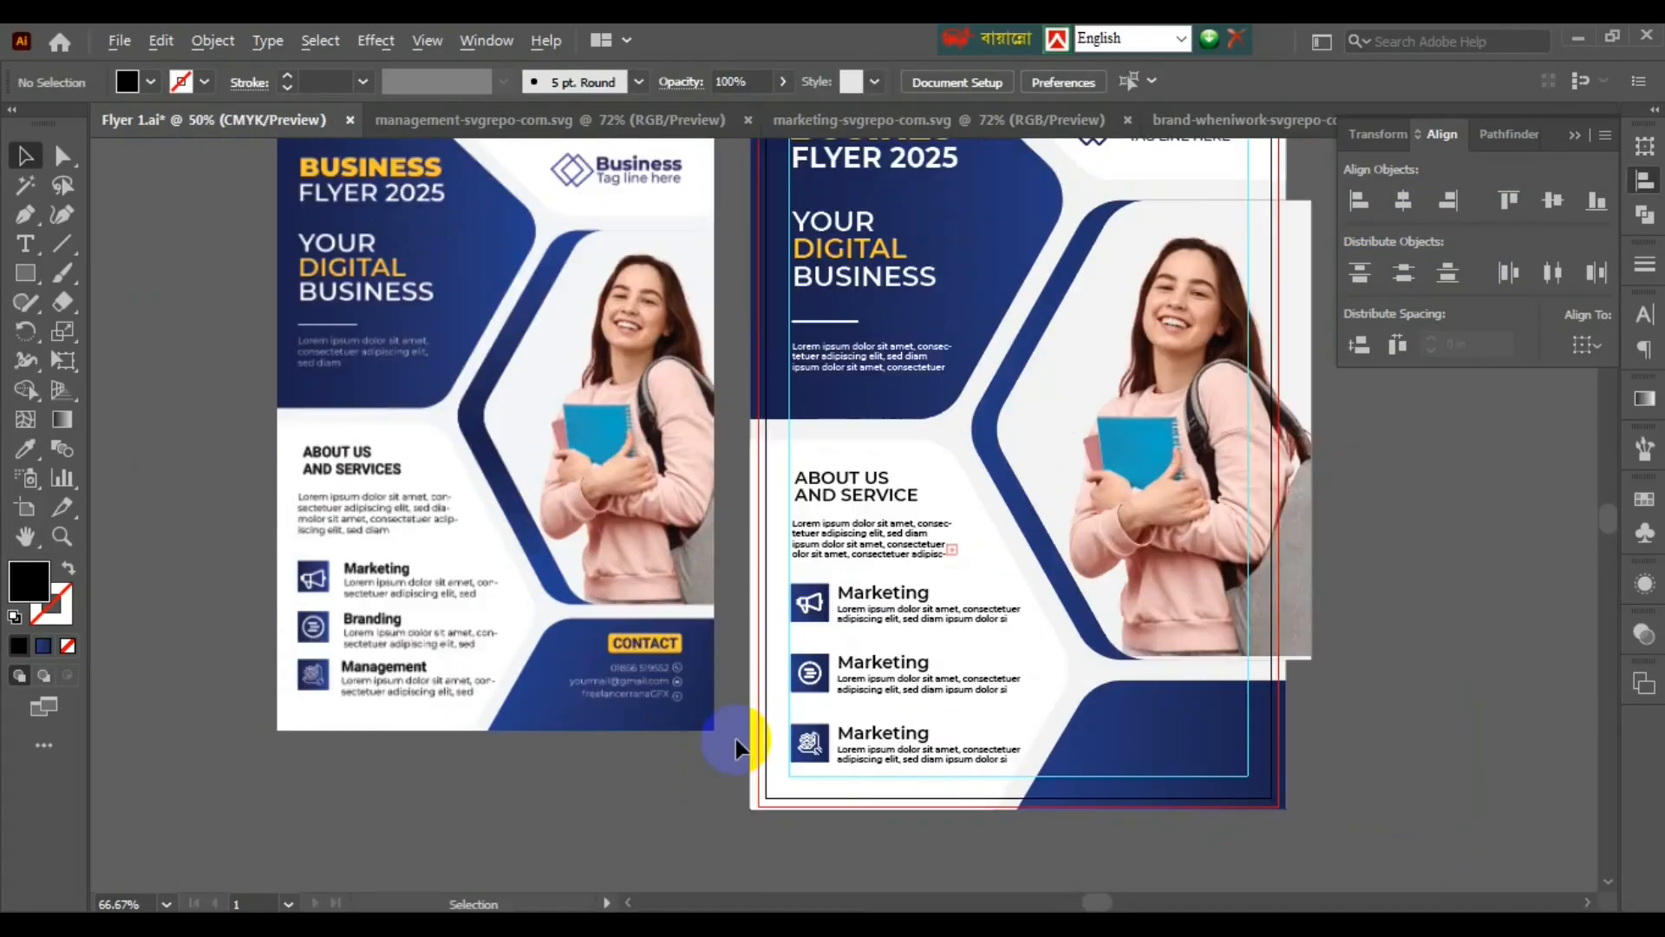
- Left-align the Marketing rows, service texts and YOUR DIGITAL BUSINESS heading to one edge
{"action": "scroll", "coordinate": [809, 427], "scroll_direction": "up", "scroll_amount": 2}
{"action": "left_click", "coordinate": [885, 858]}
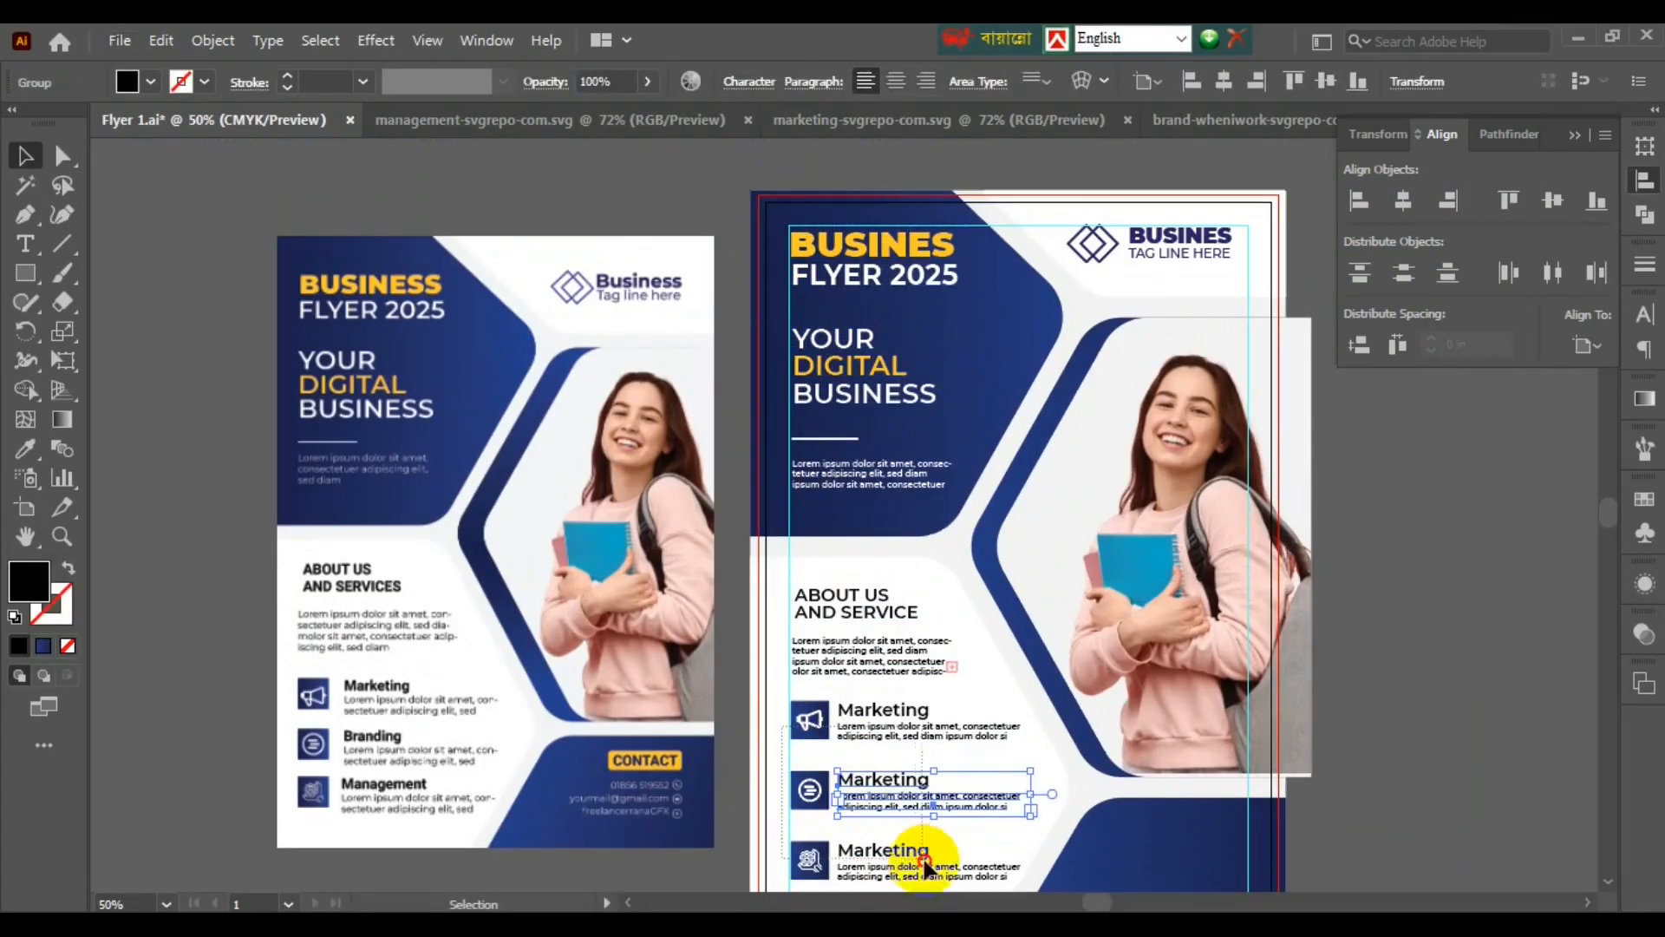
{"action": "left_click", "coordinate": [832, 598], "text": "shift"}
{"action": "left_click", "coordinate": [833, 460], "text": "shift"}
{"action": "left_click", "coordinate": [831, 322], "text": "shift"}
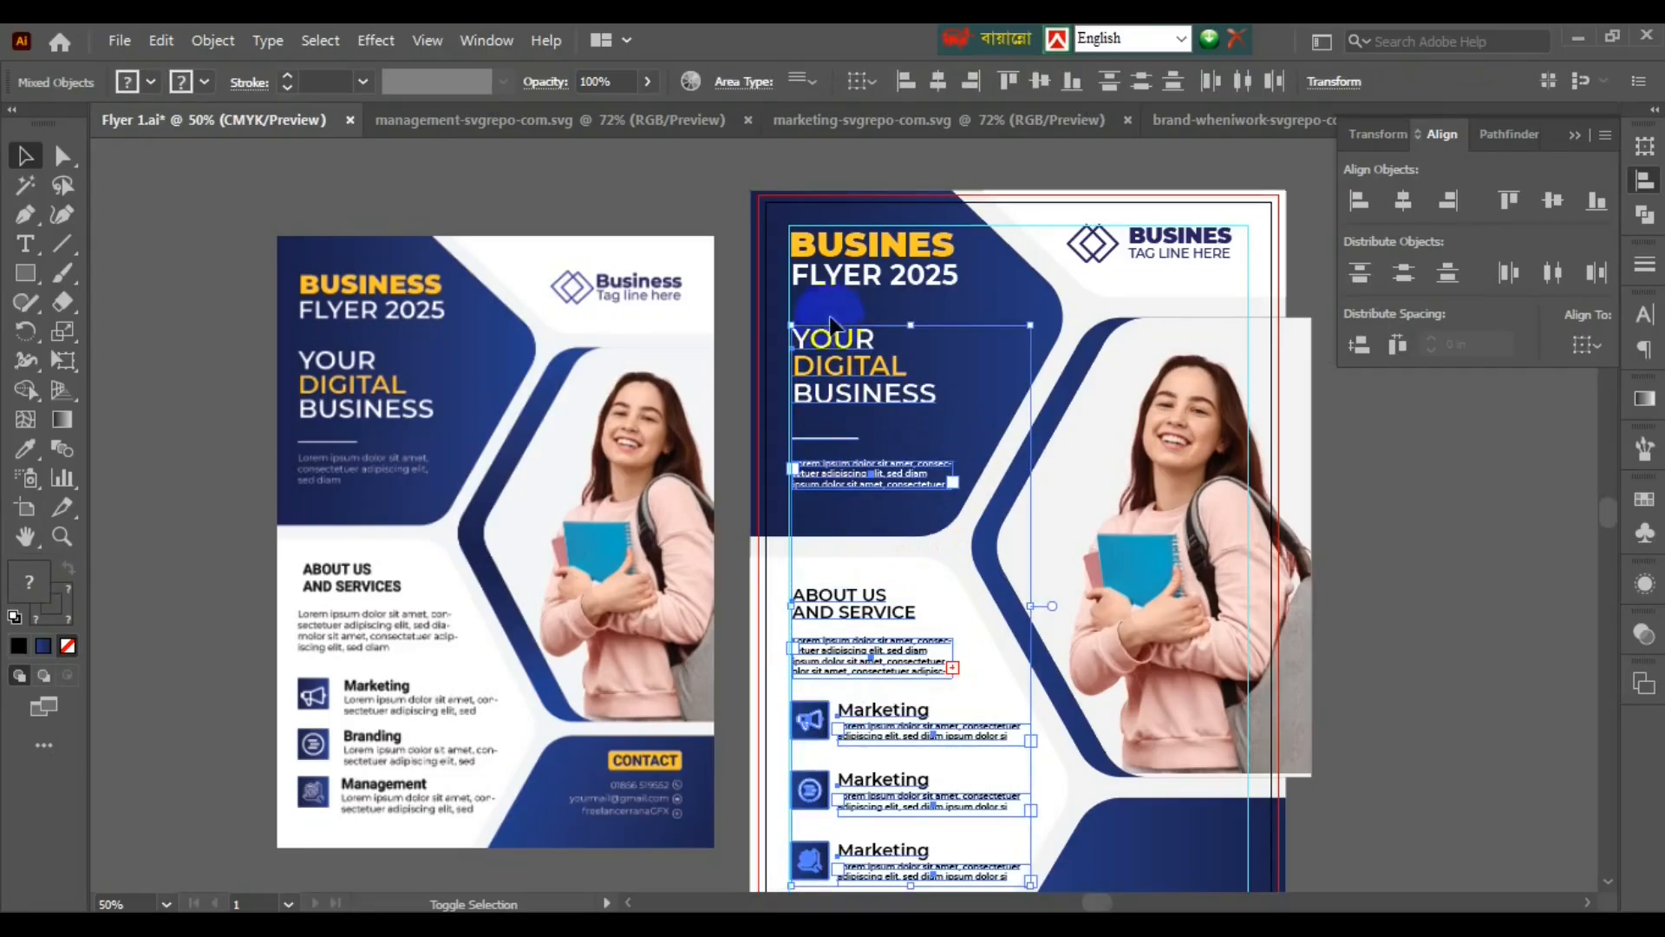
{"action": "left_click", "coordinate": [1359, 201]}
{"action": "left_click", "coordinate": [1330, 472]}
- Draw a small rounded-corner bar beside the flyer and fill it with the flyer's yellow
{"action": "key", "text": "m"}
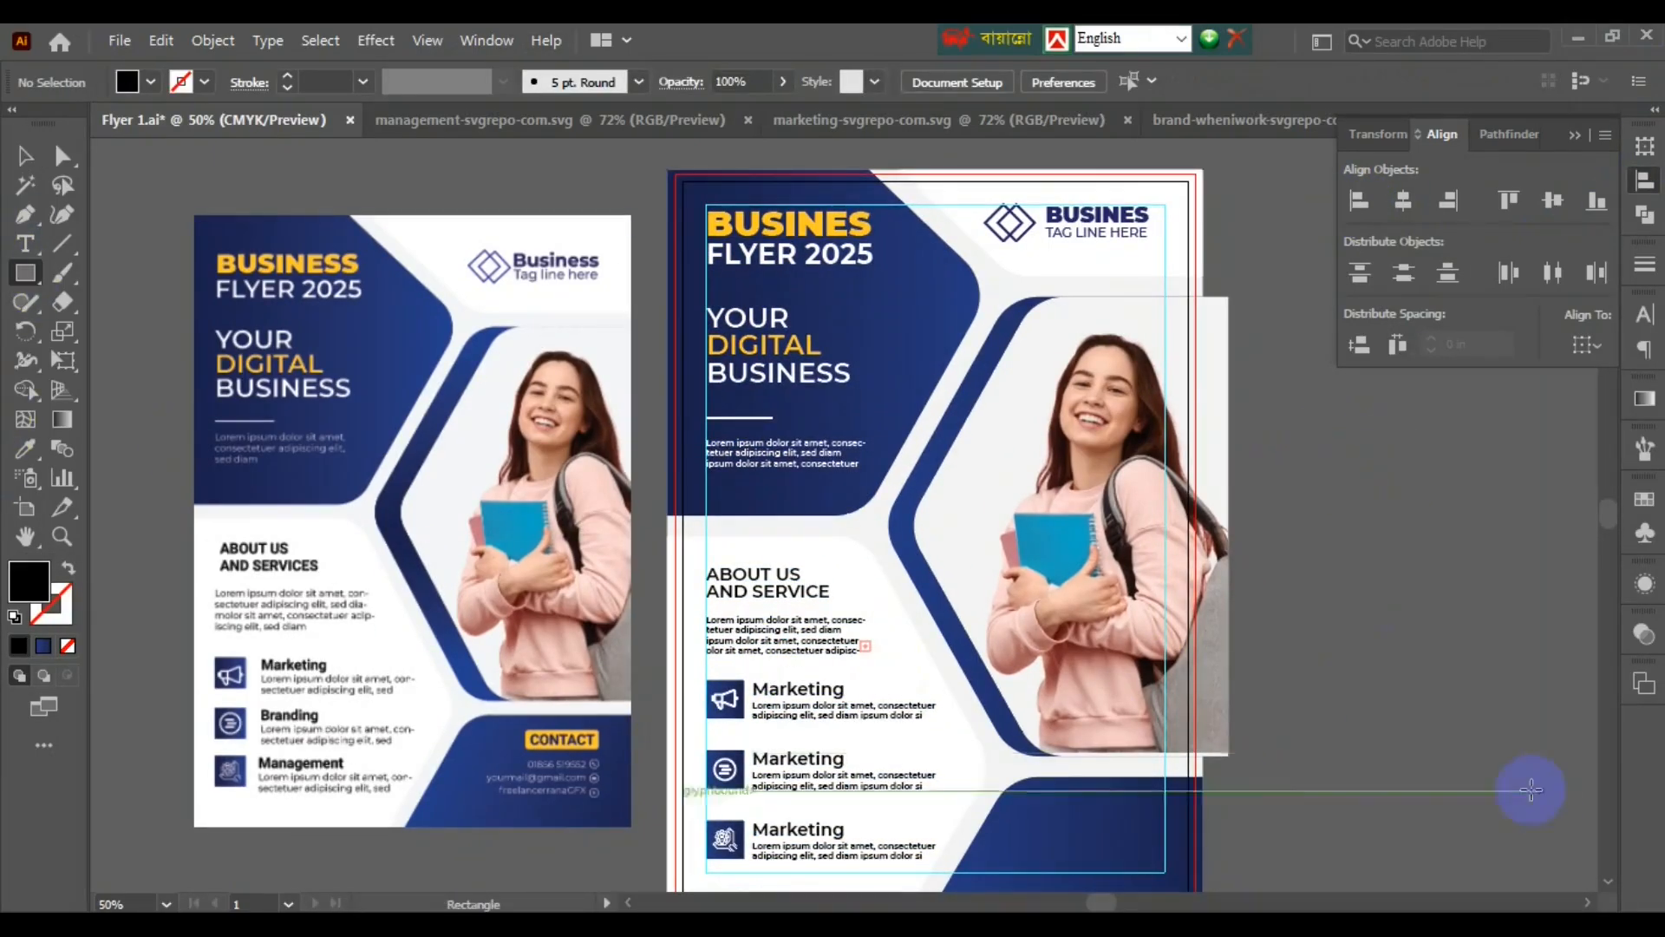
{"action": "left_click_drag", "start_coordinate": [1305, 737], "coordinate": [1410, 733]}
{"action": "scroll", "coordinate": [1437, 772], "scroll_direction": "up", "scroll_amount": 2}
{"action": "left_click", "coordinate": [25, 156]}
{"action": "left_click", "coordinate": [1351, 799]}
{"action": "scroll", "coordinate": [1350, 799], "scroll_direction": "down", "scroll_amount": 2}
{"action": "left_click", "coordinate": [1340, 771]}
{"action": "key", "text": "i"}
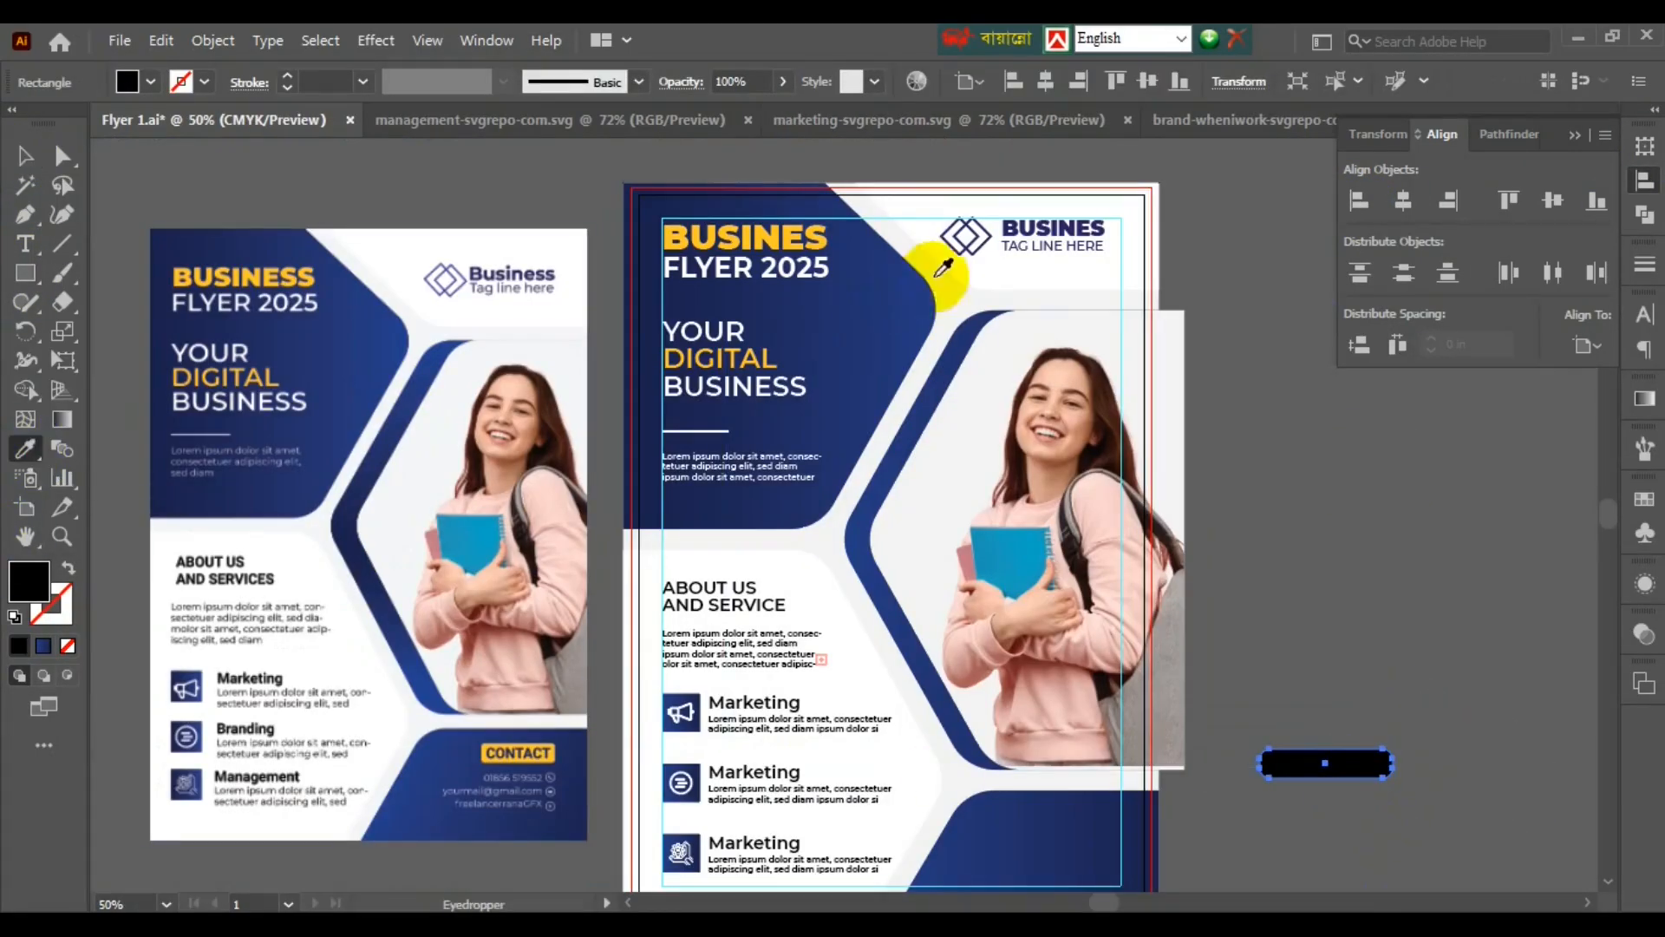
{"action": "left_click", "coordinate": [816, 238]}
- Copy the ABOUT US AND SERVICE heading and change it to dark blue 'CONTATC' text
{"action": "left_click_drag", "start_coordinate": [722, 597], "coordinate": [1346, 798]}
{"action": "double_click", "coordinate": [1388, 649]}
{"action": "key", "text": "ctrl+a"}
{"action": "type", "text": "CONTATC"}
{"action": "key", "text": "Escape"}
{"action": "left_click", "coordinate": [150, 82]}
{"action": "left_click", "coordinate": [243, 170]}
- Group the CONTATC text with the yellow bar and move the button onto the flyer's bottom bar
{"action": "scroll", "coordinate": [1358, 763], "scroll_direction": "up", "scroll_amount": 2}
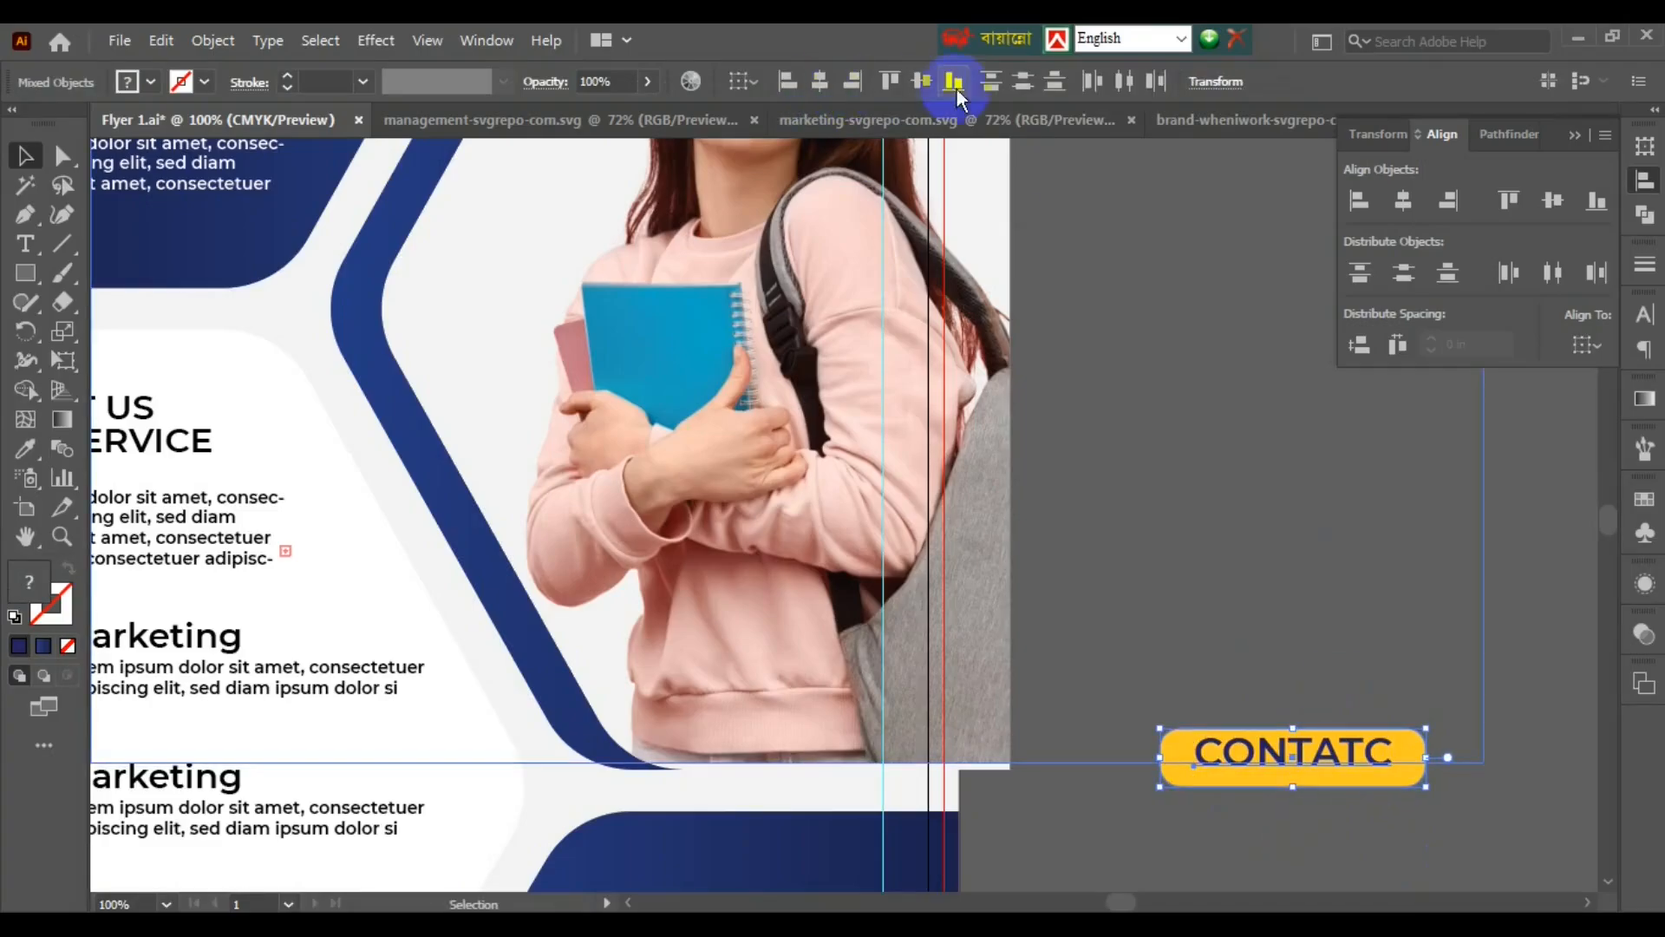
{"action": "key", "text": "ctrl+g"}
{"action": "scroll", "coordinate": [1343, 832], "scroll_direction": "down", "scroll_amount": 2}
{"action": "left_click_drag", "start_coordinate": [1374, 610], "coordinate": [1109, 661]}
{"action": "scroll", "coordinate": [1226, 662], "scroll_direction": "up", "scroll_amount": 2}
{"action": "scroll", "coordinate": [1356, 755], "scroll_direction": "down", "scroll_amount": 1}
{"action": "left_click", "coordinate": [1357, 755]}
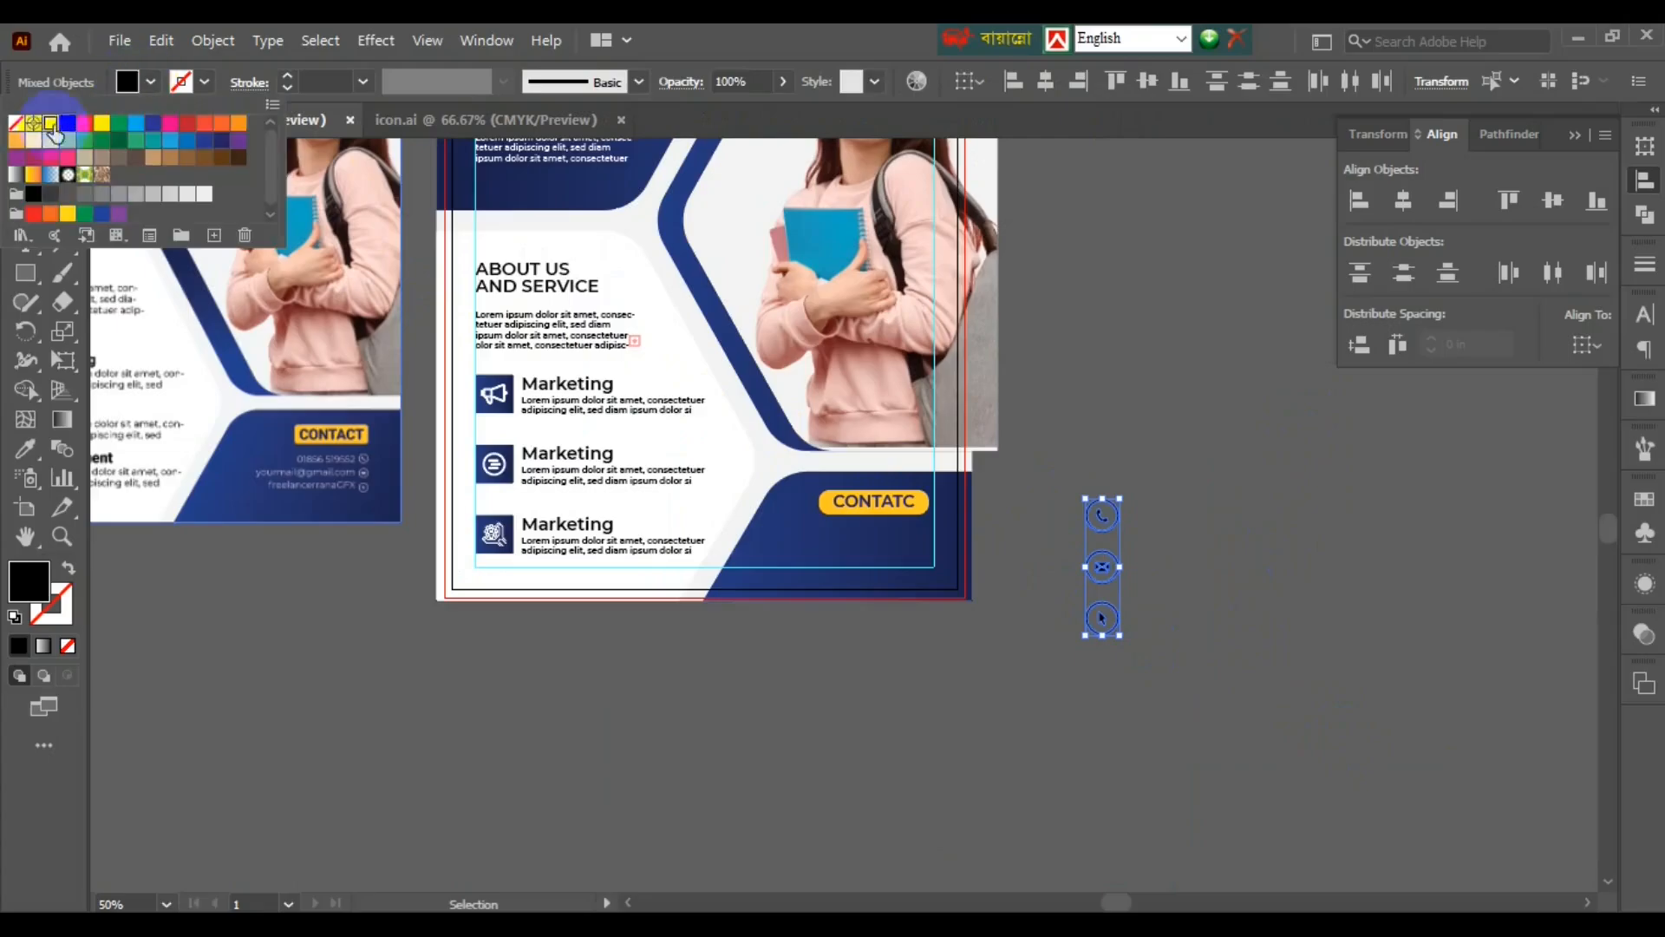
- Make the contact icon column white and move it onto the bottom bar below the button
{"action": "left_click", "coordinate": [52, 128]}
{"action": "left_click_drag", "start_coordinate": [1100, 576], "coordinate": [948, 711]}
{"action": "scroll", "coordinate": [991, 581], "scroll_direction": "up", "scroll_amount": 1}
{"action": "left_click", "coordinate": [991, 581]}
{"action": "scroll", "coordinate": [992, 581], "scroll_direction": "up", "scroll_amount": 1}
{"action": "left_click", "coordinate": [1078, 702]}
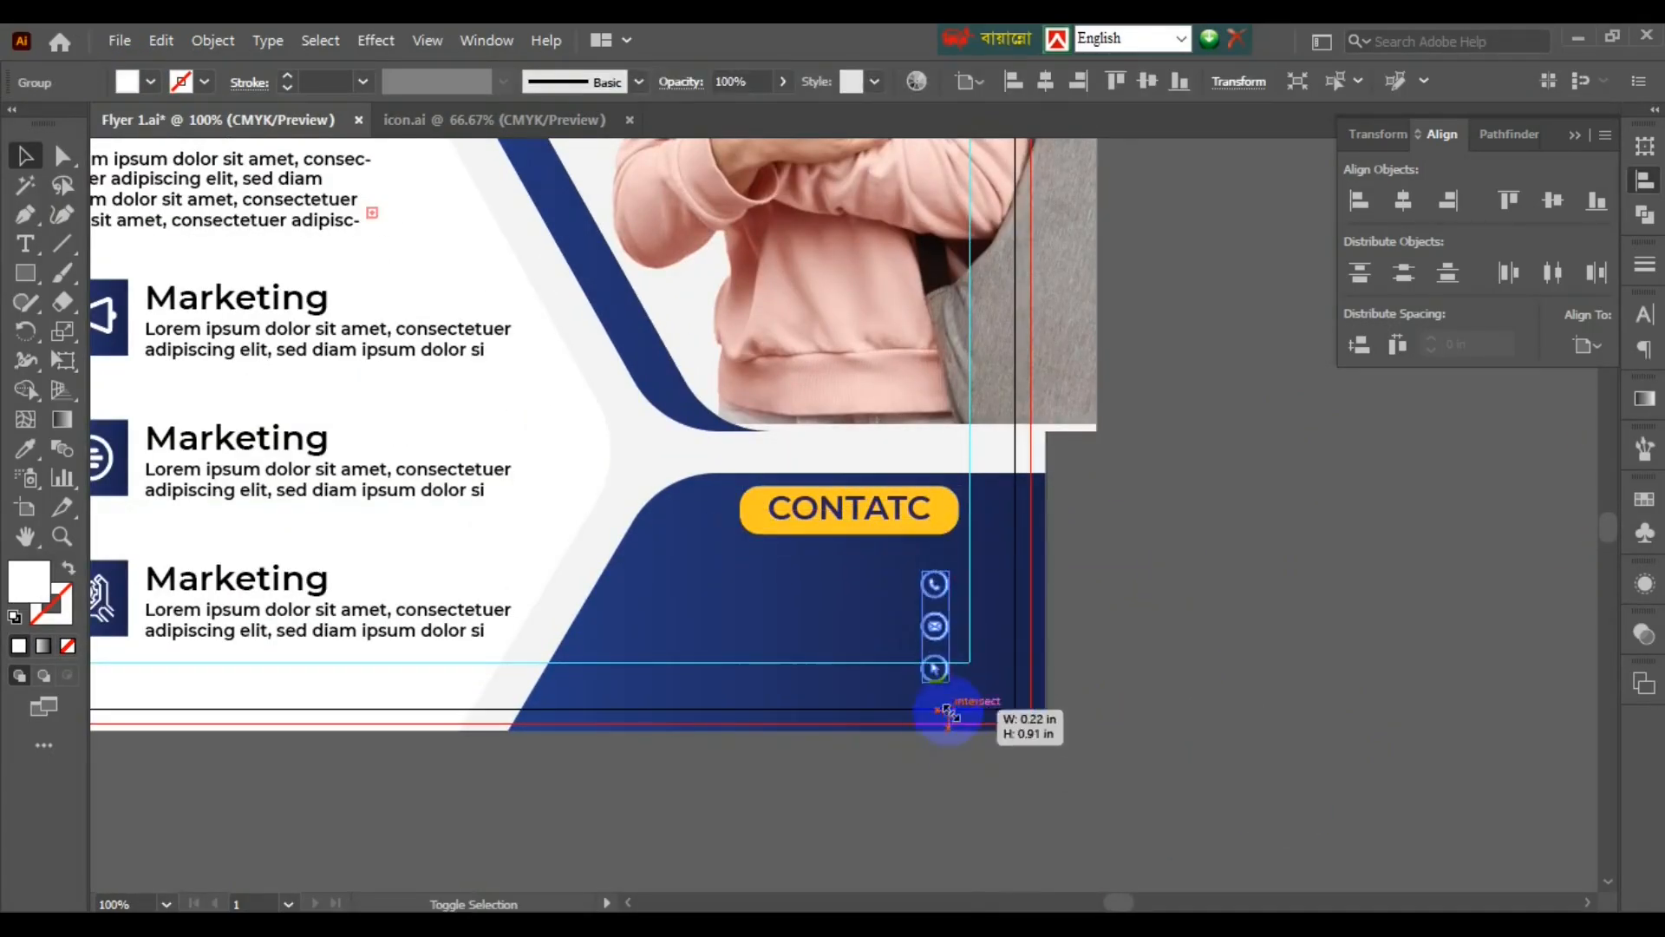
- Replace the lorem text with the phone number and handle lines, white, right-aligned, 11 pt on 23 pt leading
{"action": "scroll", "coordinate": [1085, 668], "scroll_direction": "down", "scroll_amount": 2}
{"action": "scroll", "coordinate": [1189, 780], "scroll_direction": "up", "scroll_amount": 2}
{"action": "triple_click", "coordinate": [1041, 762]}
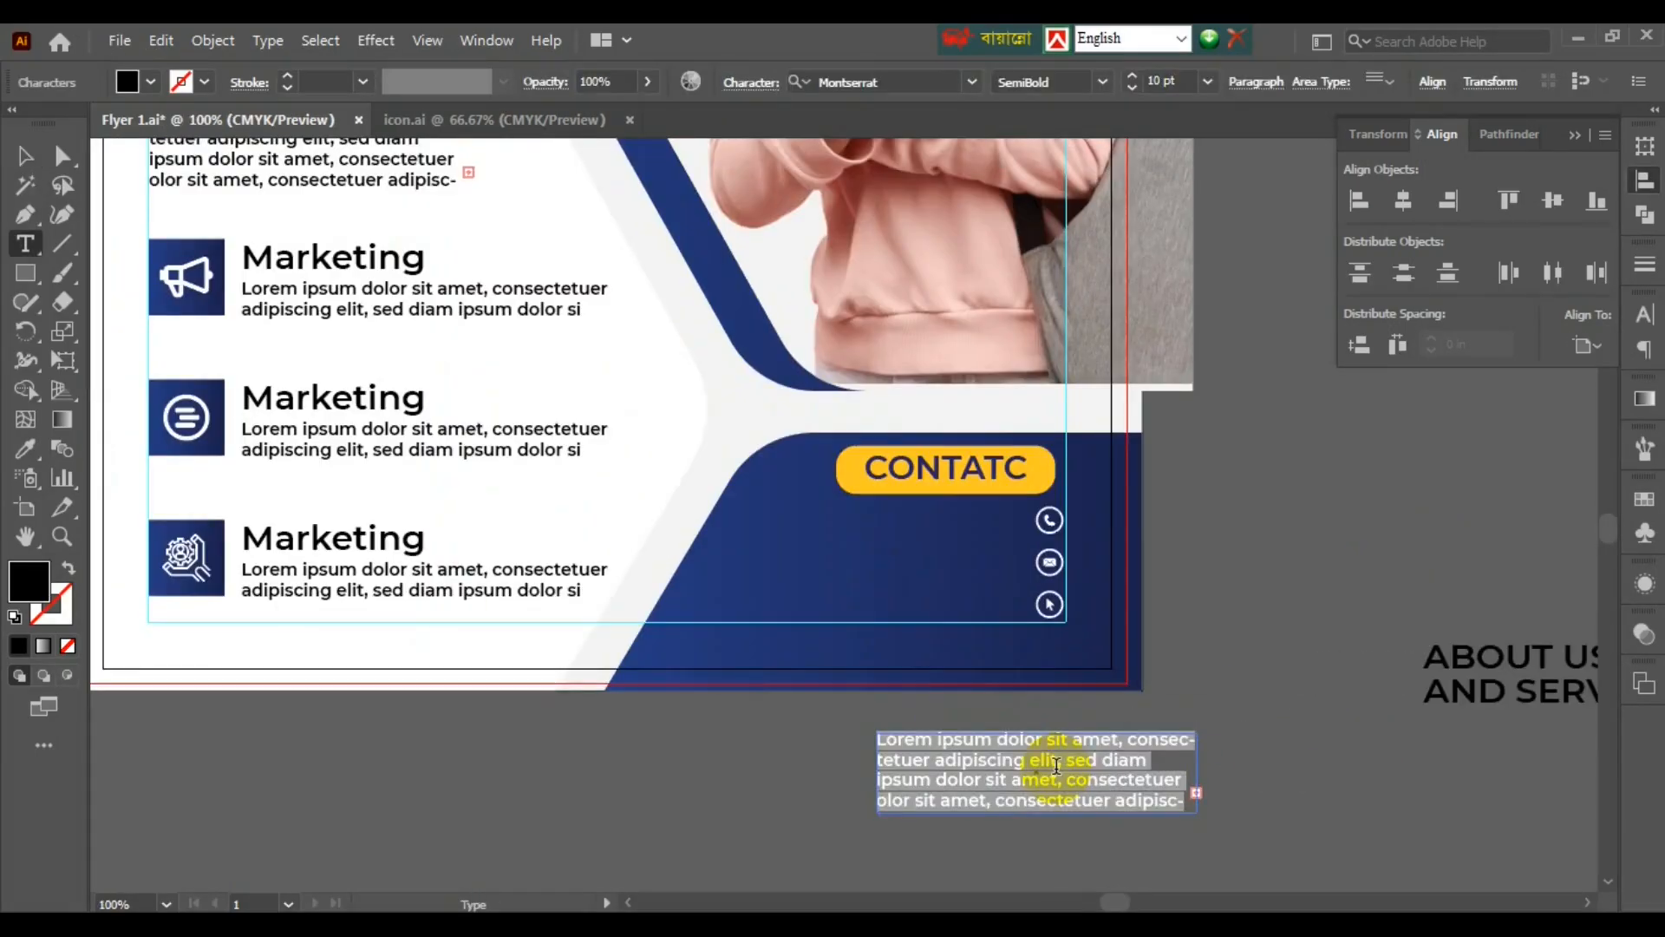
{"action": "key", "text": "Escape"}
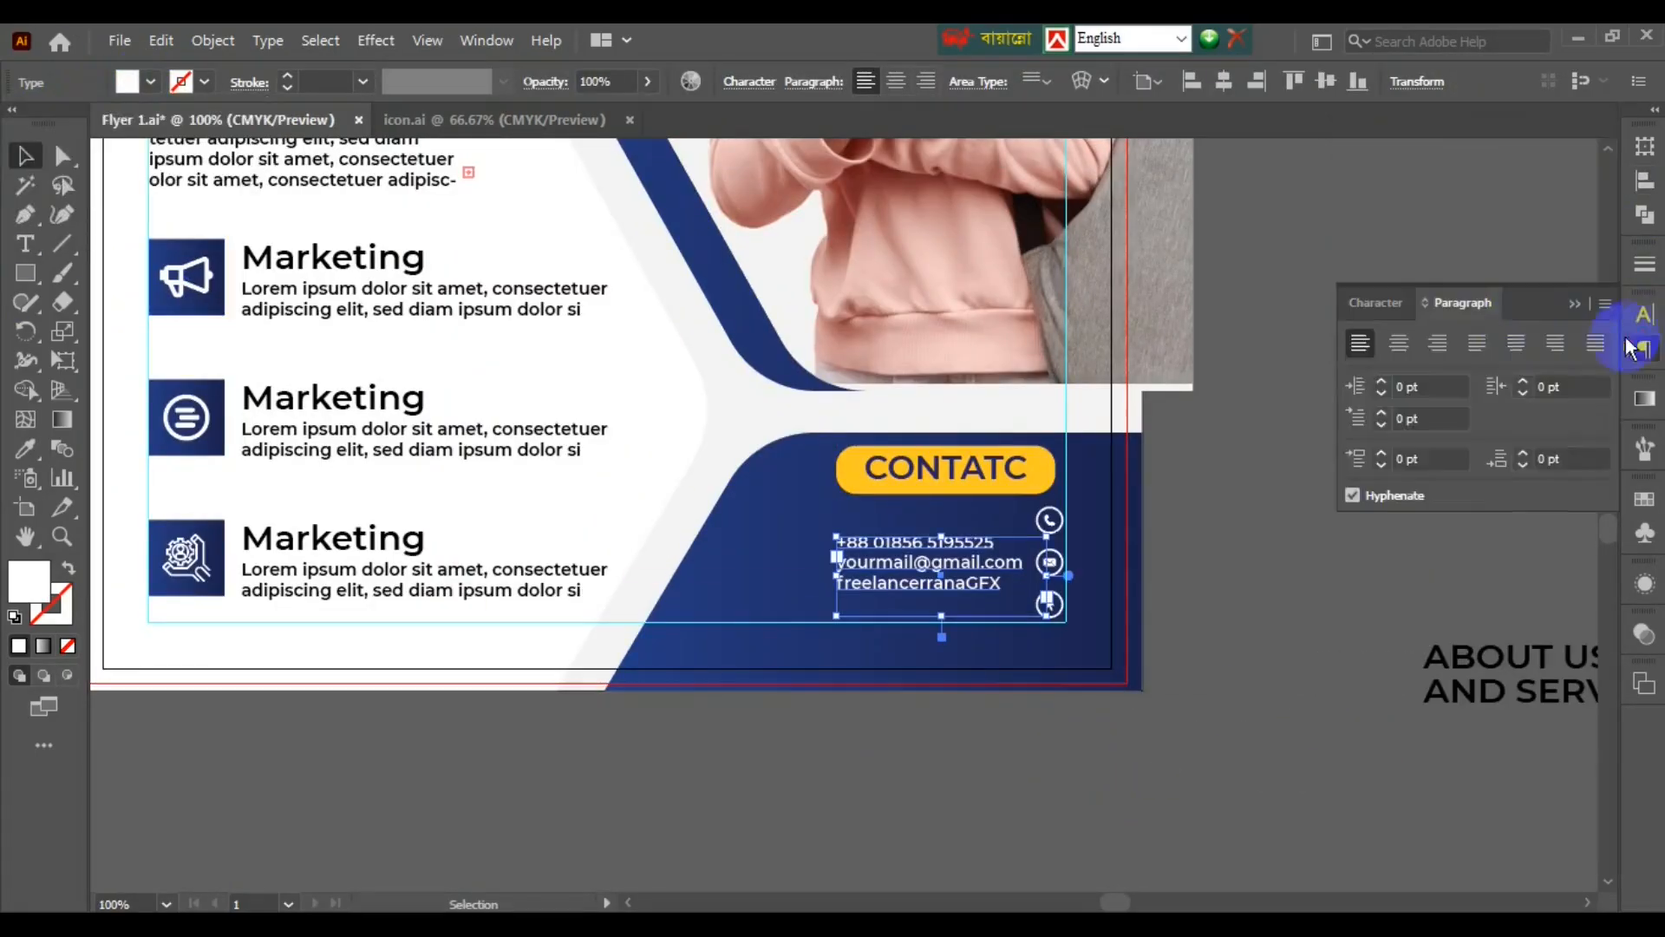
{"action": "left_click", "coordinate": [1645, 314]}
{"action": "left_click", "coordinate": [1548, 412]}
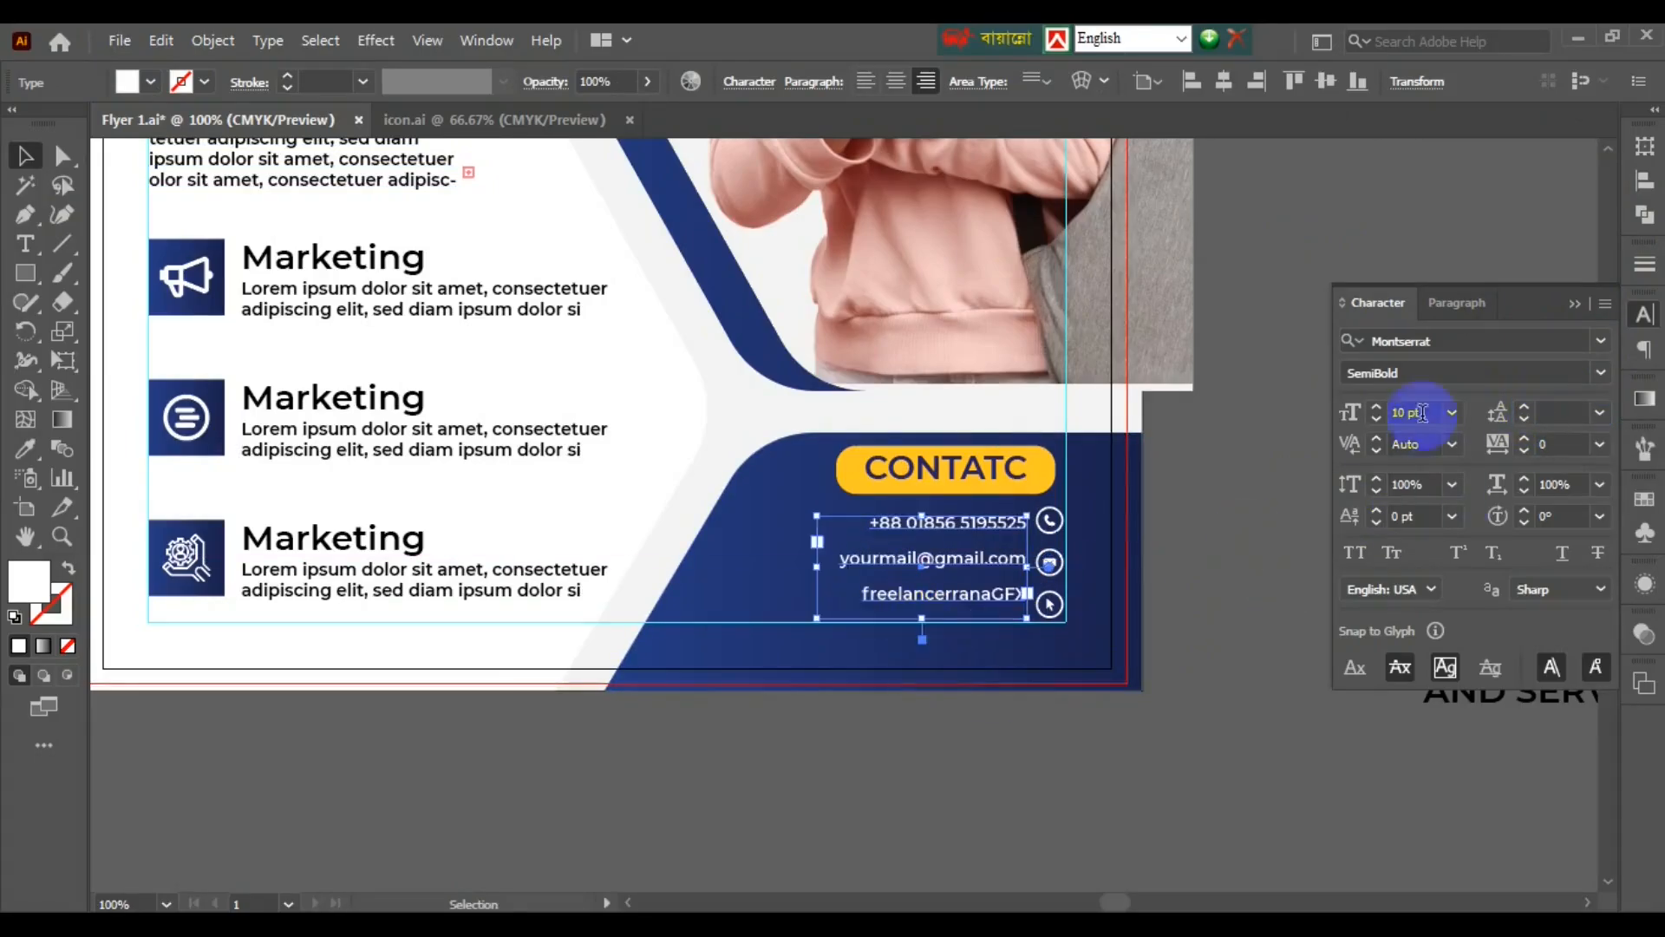
{"action": "left_click", "coordinate": [1377, 417]}
{"action": "left_click", "coordinate": [1548, 412]}
{"action": "left_click", "coordinate": [1229, 575]}
- Align the contact lines with the contact icons and group them together
{"action": "left_click", "coordinate": [923, 562]}
{"action": "left_click", "coordinate": [1548, 412]}
{"action": "left_click", "coordinate": [1050, 562], "text": "shift"}
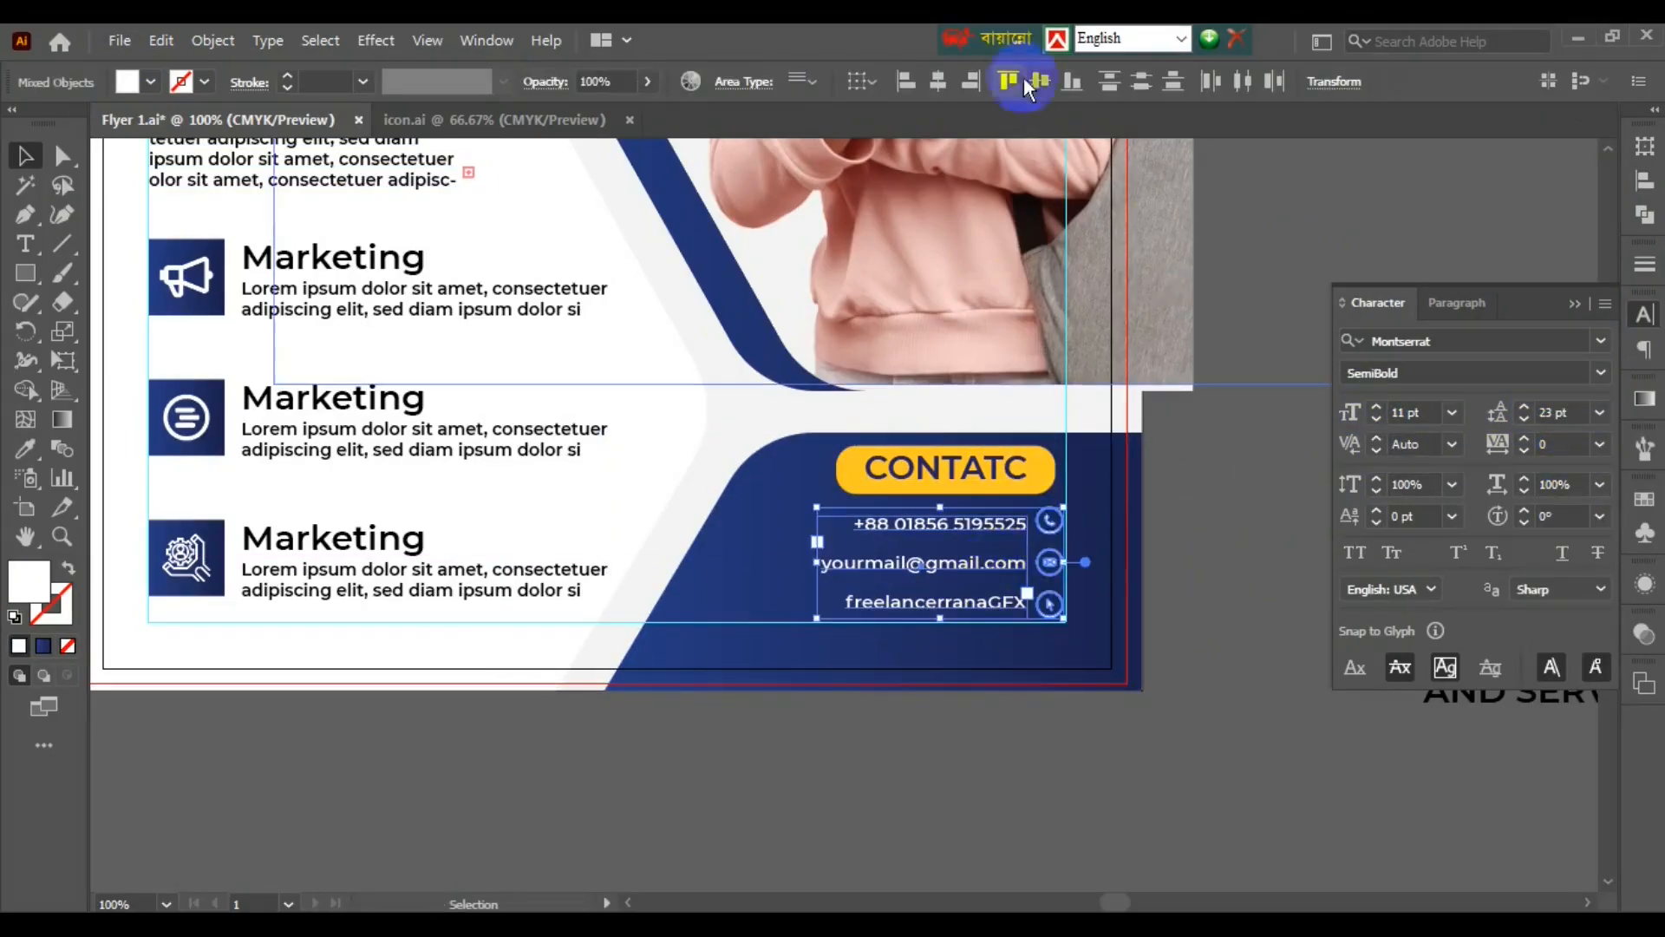
{"action": "left_click", "coordinate": [1027, 81]}
{"action": "key", "text": "ctrl+g"}
{"action": "key", "text": "ctrl+minus"}
{"action": "key", "text": "ctrl+minus"}
{"action": "key", "text": "ctrl+minus"}
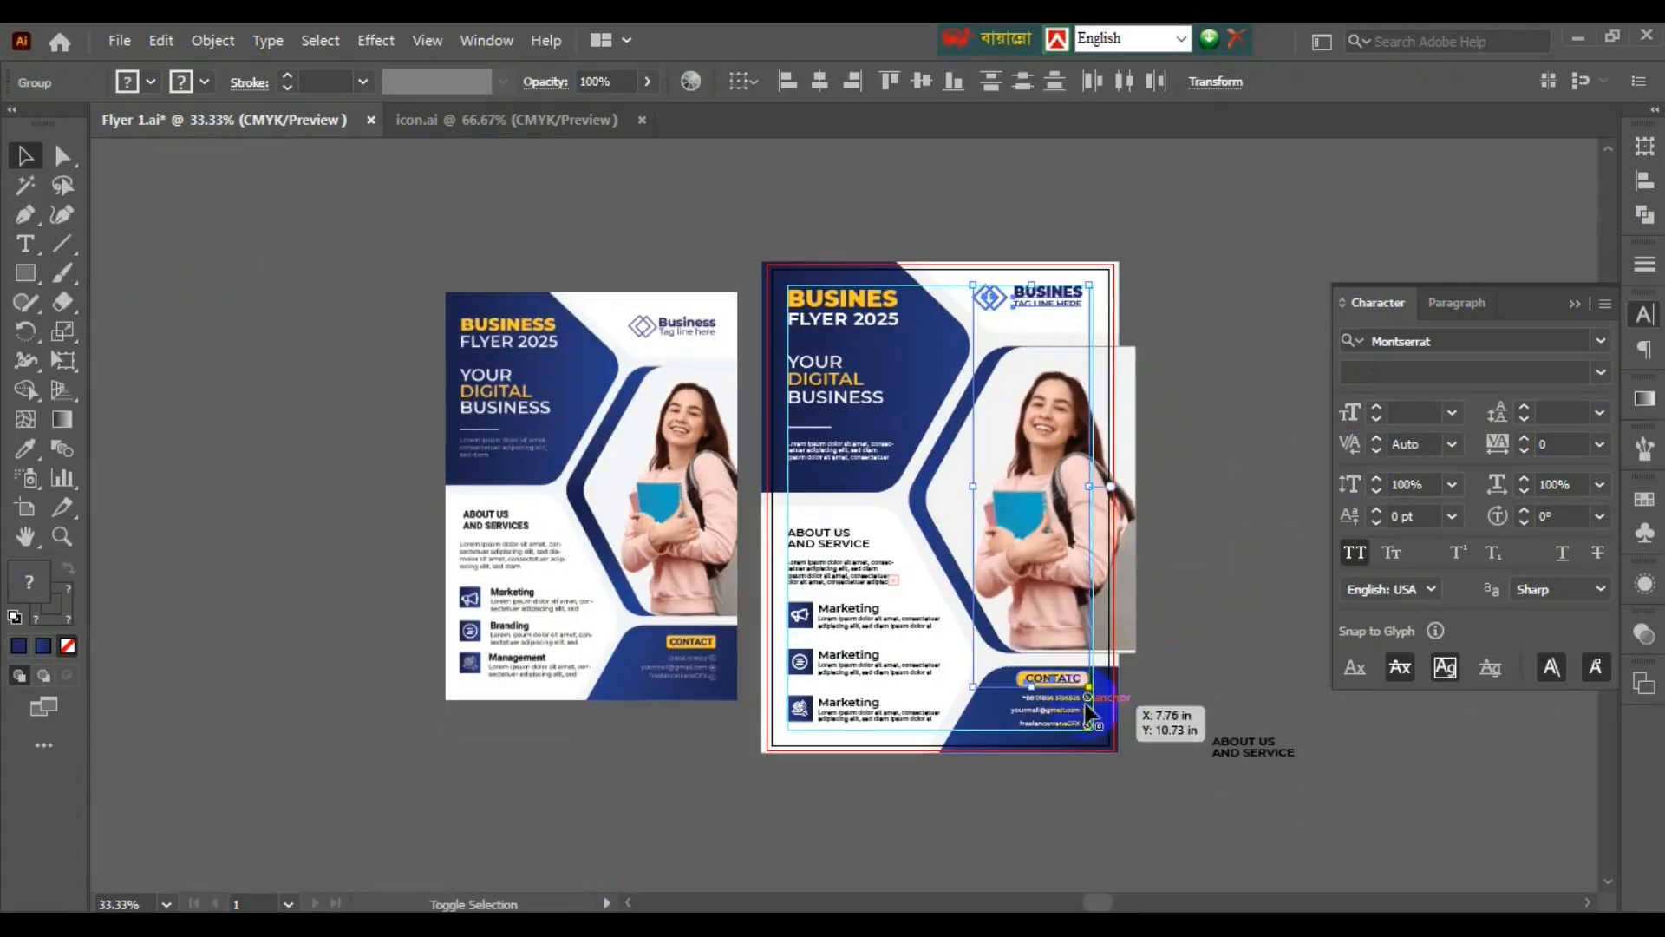
- Select the contact block, Marketing rows and About Us block together, then deselect
{"action": "left_click", "coordinate": [1089, 711], "text": "shift"}
{"action": "scroll", "coordinate": [1133, 349], "scroll_direction": "up", "scroll_amount": 2}
{"action": "scroll", "coordinate": [1162, 487], "scroll_direction": "down", "scroll_amount": 4}
{"action": "left_click", "coordinate": [1029, 846], "text": "shift"}
{"action": "scroll", "coordinate": [605, 694], "scroll_direction": "down", "scroll_amount": 1}
{"action": "left_click", "coordinate": [602, 631], "text": "shift"}
{"action": "scroll", "coordinate": [646, 228], "scroll_direction": "down", "scroll_amount": 2}
{"action": "left_click", "coordinate": [957, 433]}
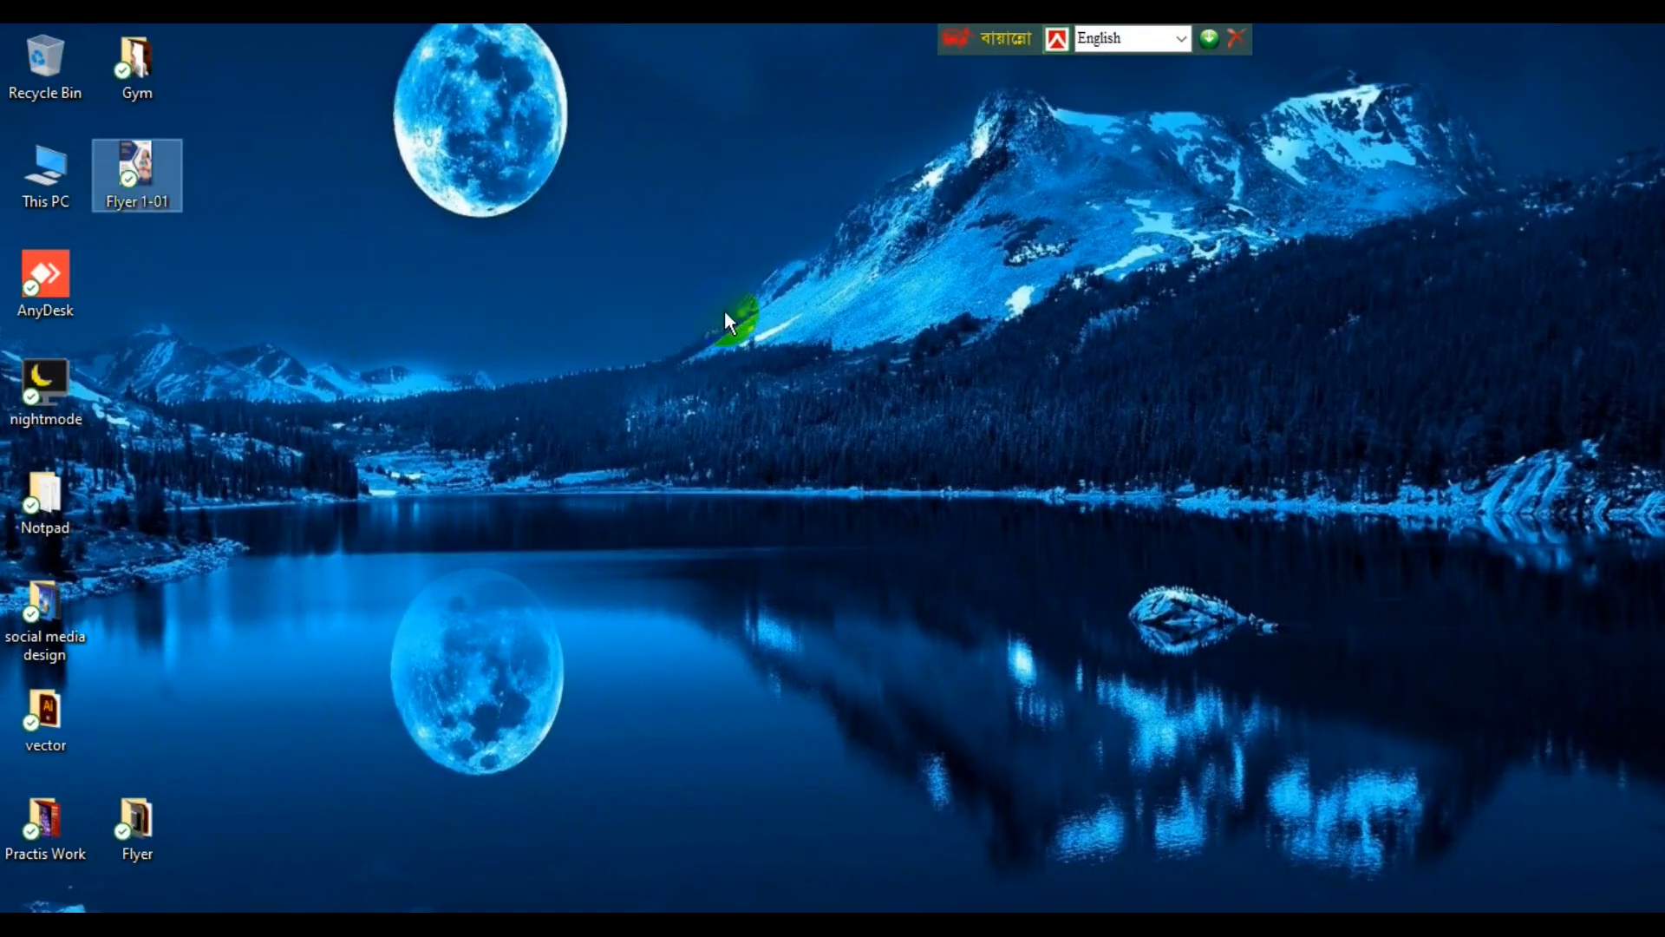
- Close the image viewer showing the exported Flyer 1-01.jpg and return to the Photoshop mockup
{"action": "scroll", "coordinate": [624, 239], "scroll_direction": "up", "scroll_amount": 2}
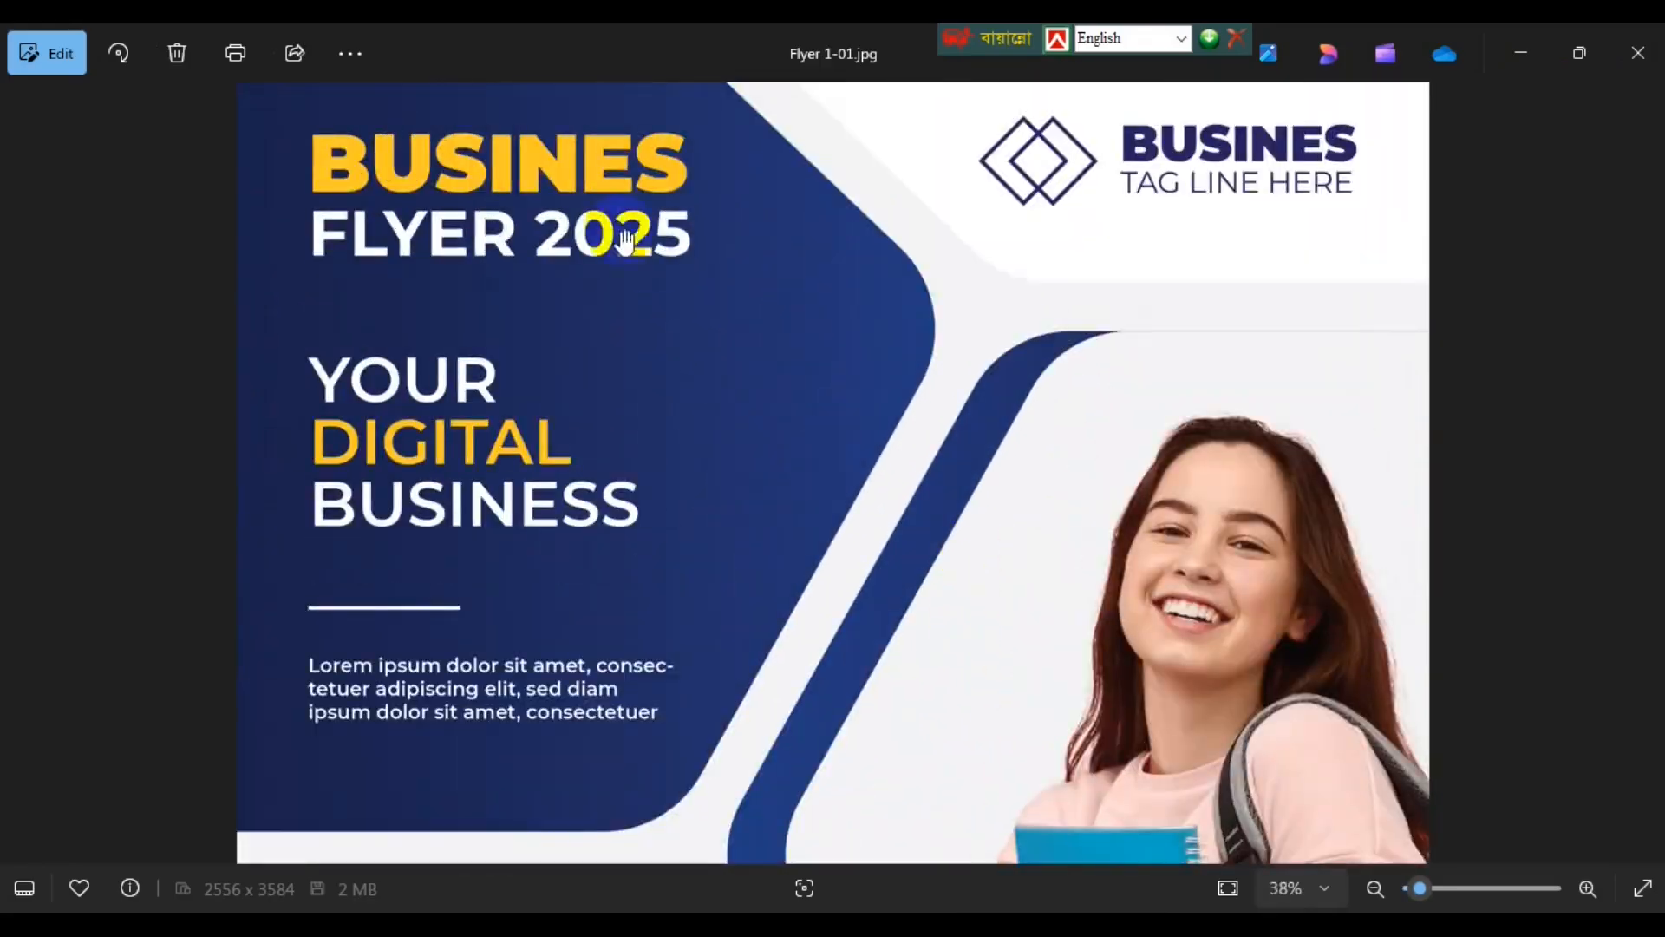
{"action": "scroll", "coordinate": [624, 238], "scroll_direction": "down", "scroll_amount": 3}
{"action": "key", "text": "alt+F4"}
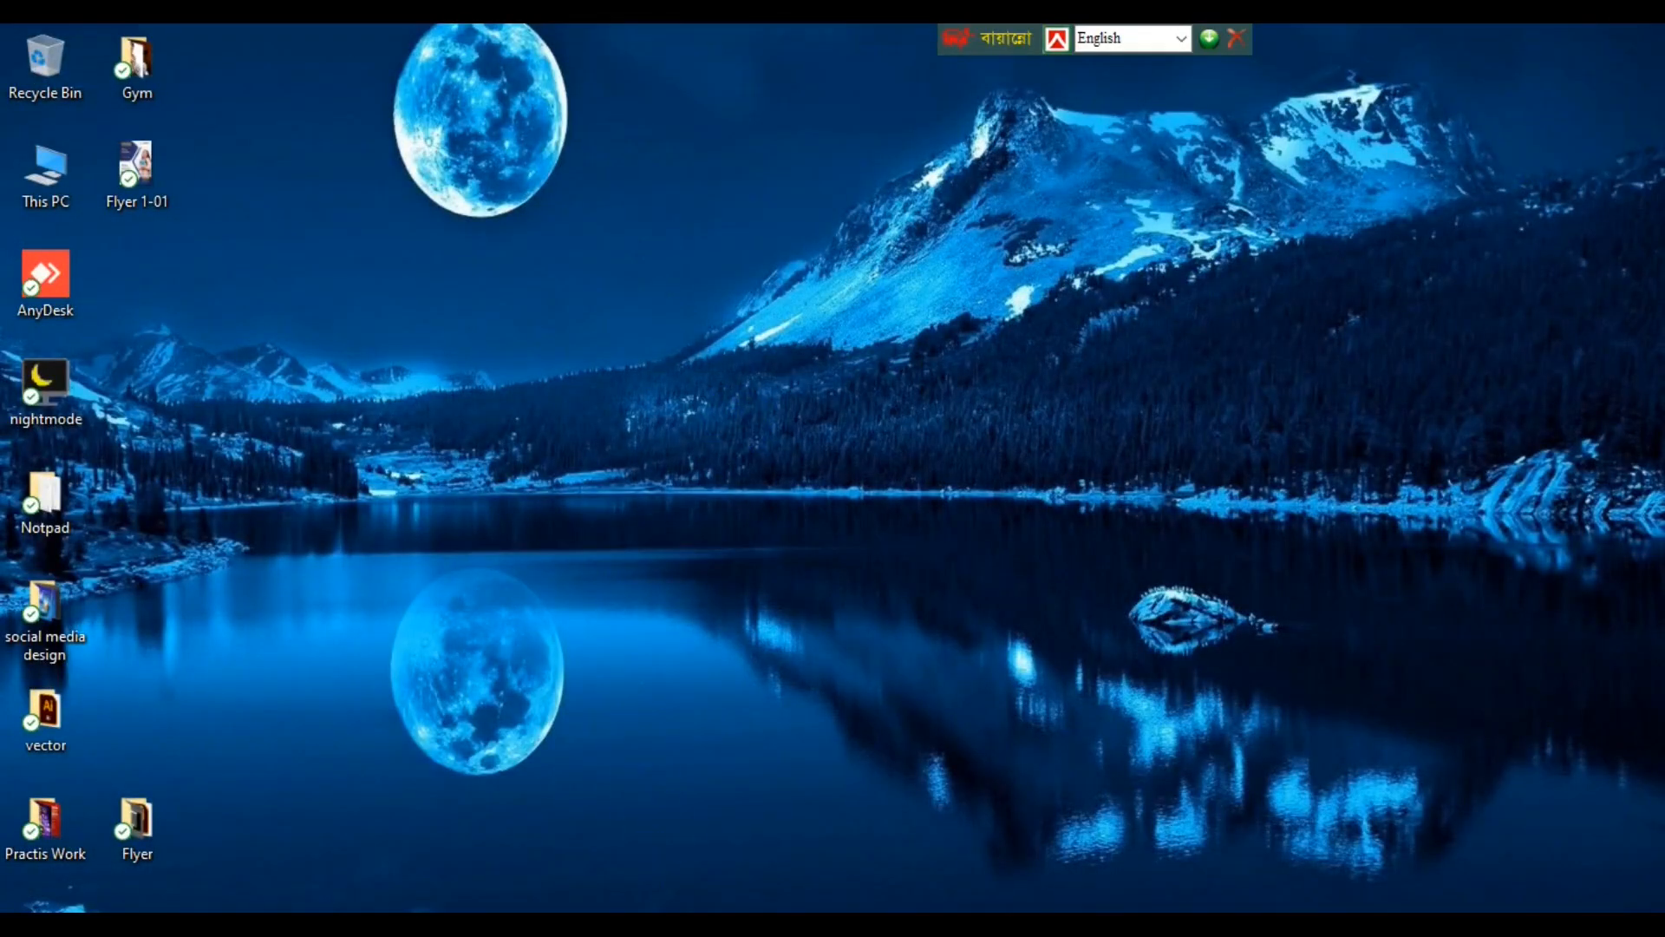
{"action": "left_click", "coordinate": [644, 888]}
- Open the front flyer's design smart object from the Flyers group for editing
{"action": "left_click", "coordinate": [493, 367]}
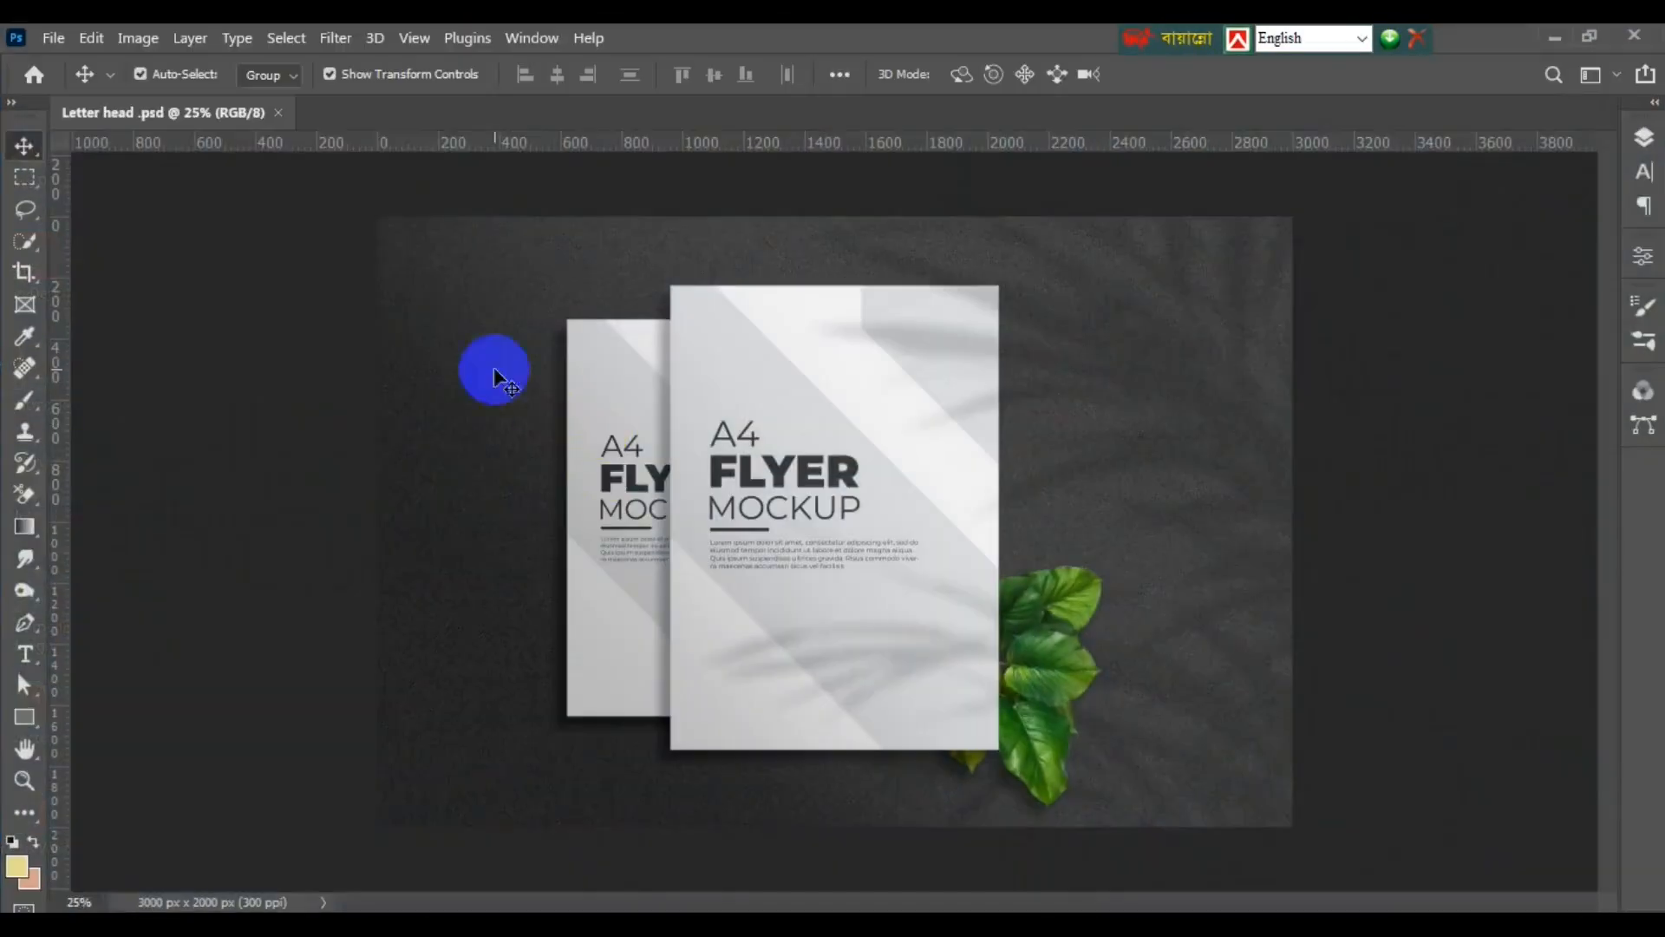
{"action": "left_click", "coordinate": [1658, 154]}
{"action": "left_click", "coordinate": [1432, 342]}
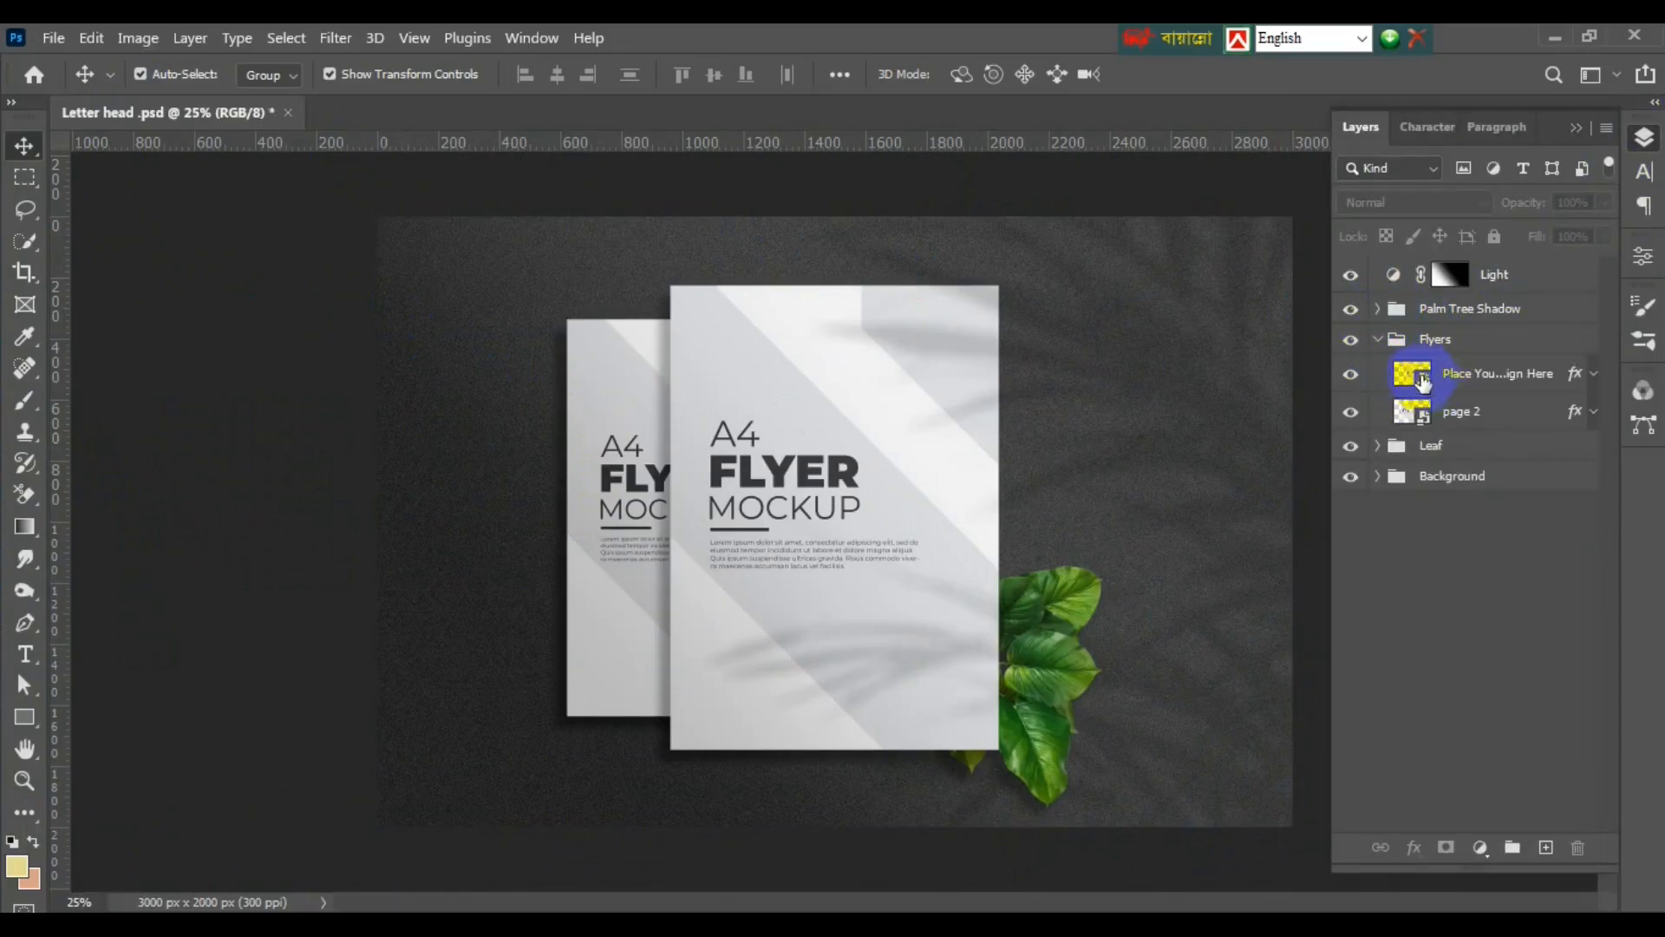
{"action": "left_click", "coordinate": [1422, 382]}
{"action": "double_click", "coordinate": [1414, 375]}
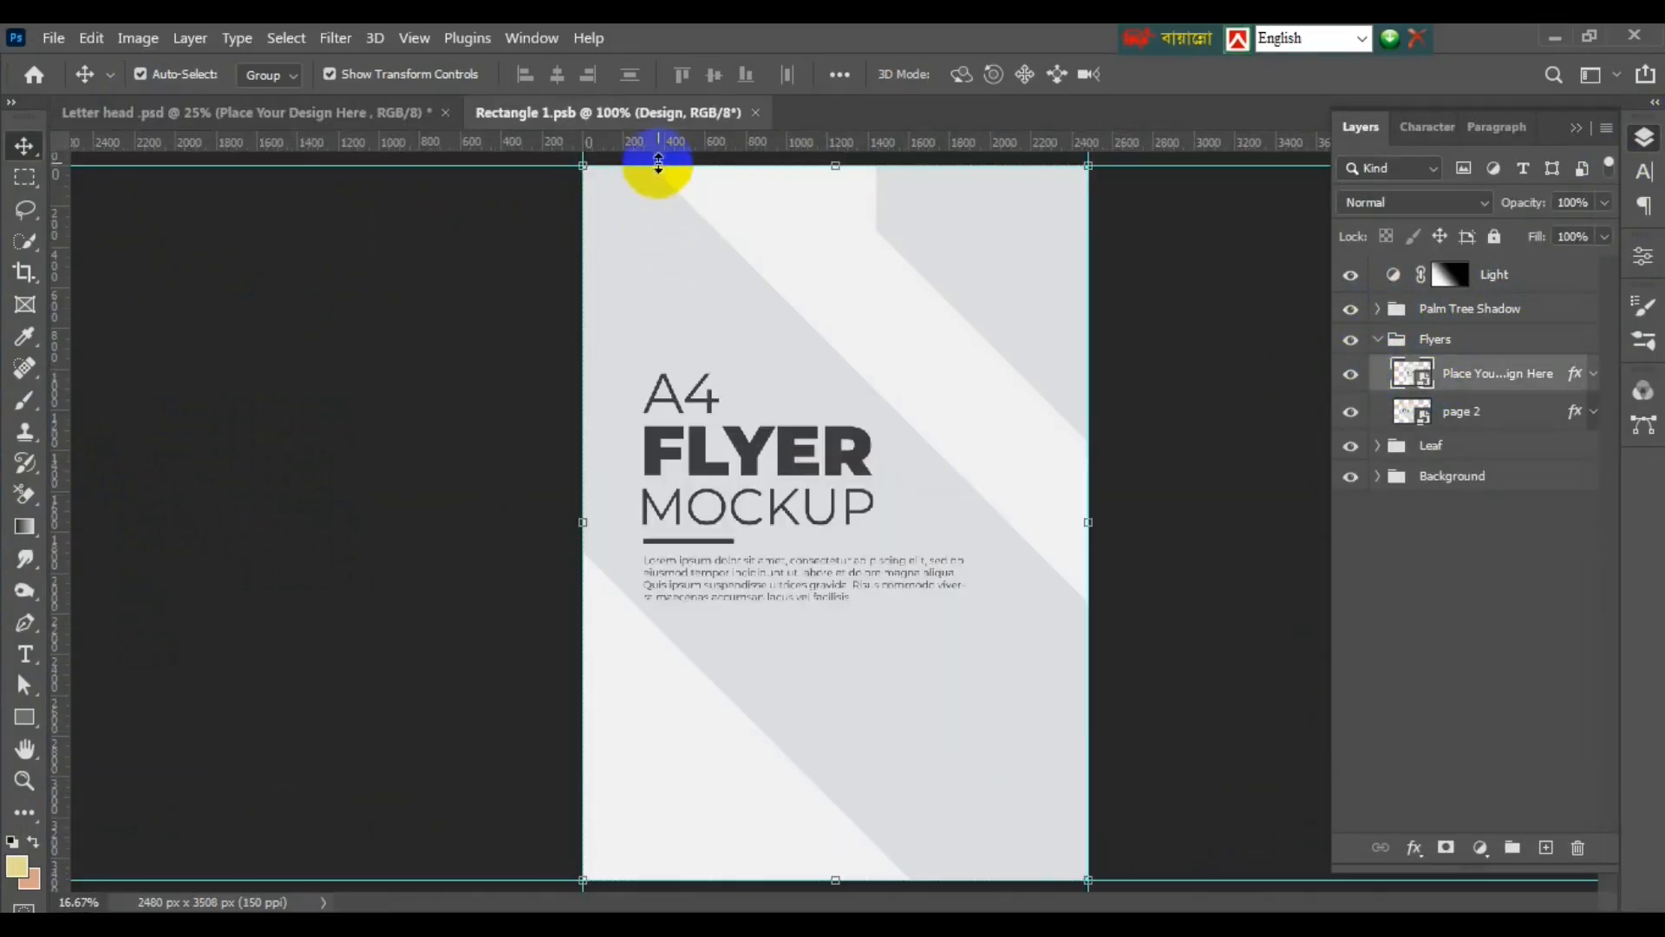
- Place Flyer 1-01 as an embedded image, scale it to fill the page, and save
{"action": "left_click", "coordinate": [54, 38]}
{"action": "left_click", "coordinate": [159, 520]}
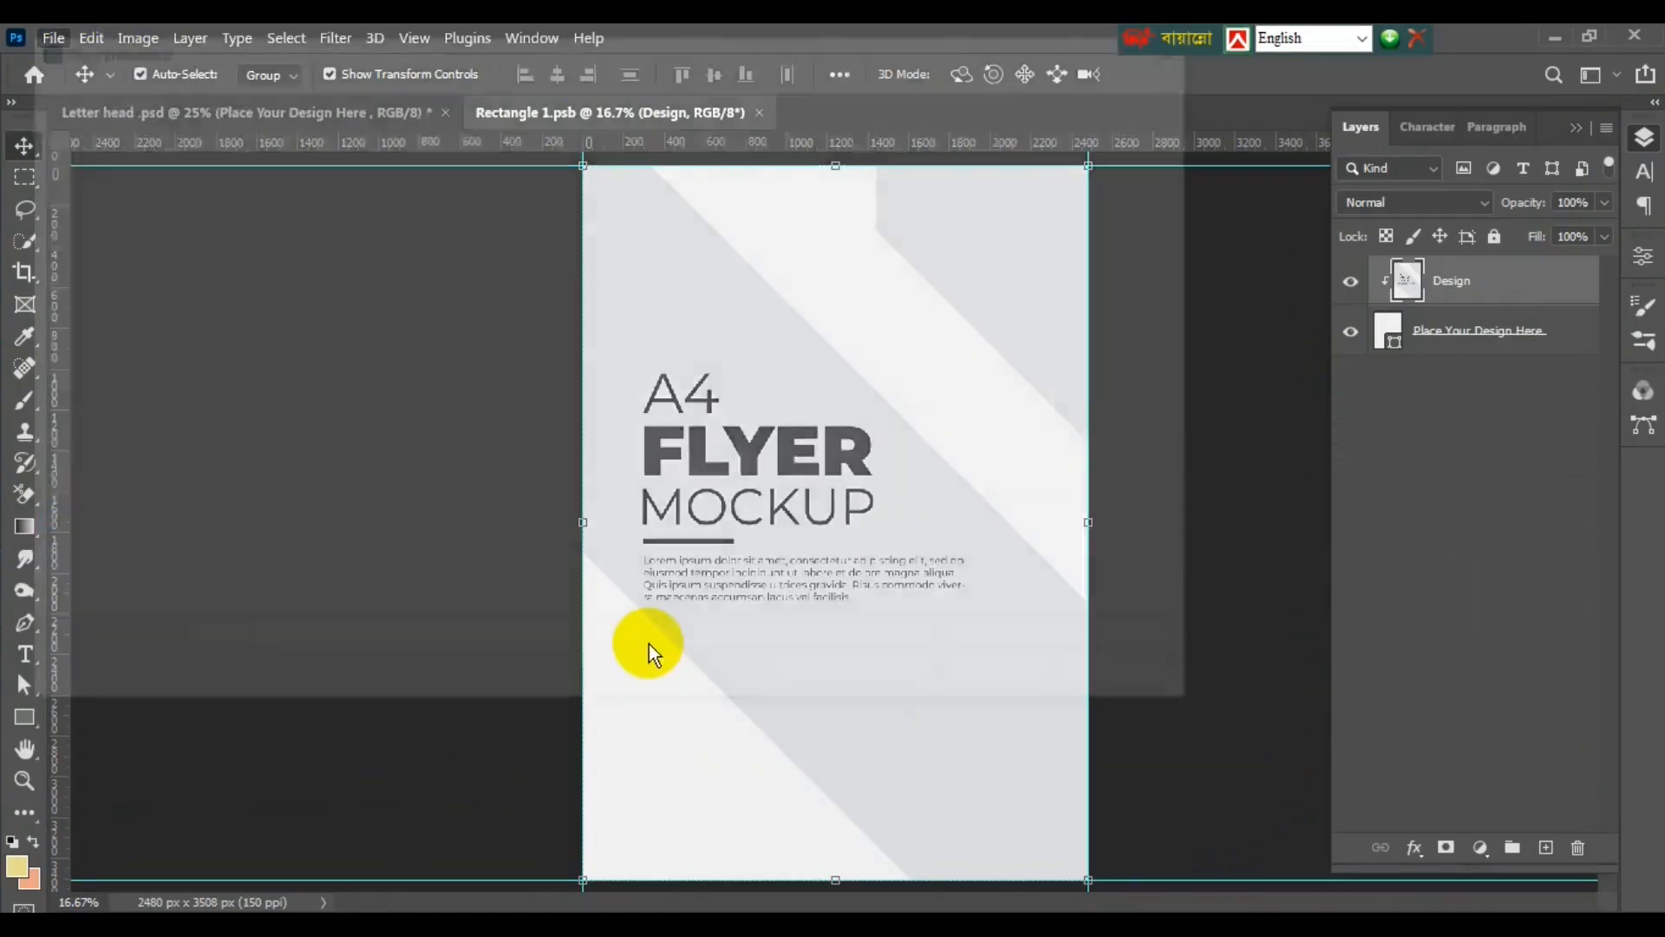
{"action": "left_click", "coordinate": [295, 373]}
{"action": "left_click", "coordinate": [993, 681]}
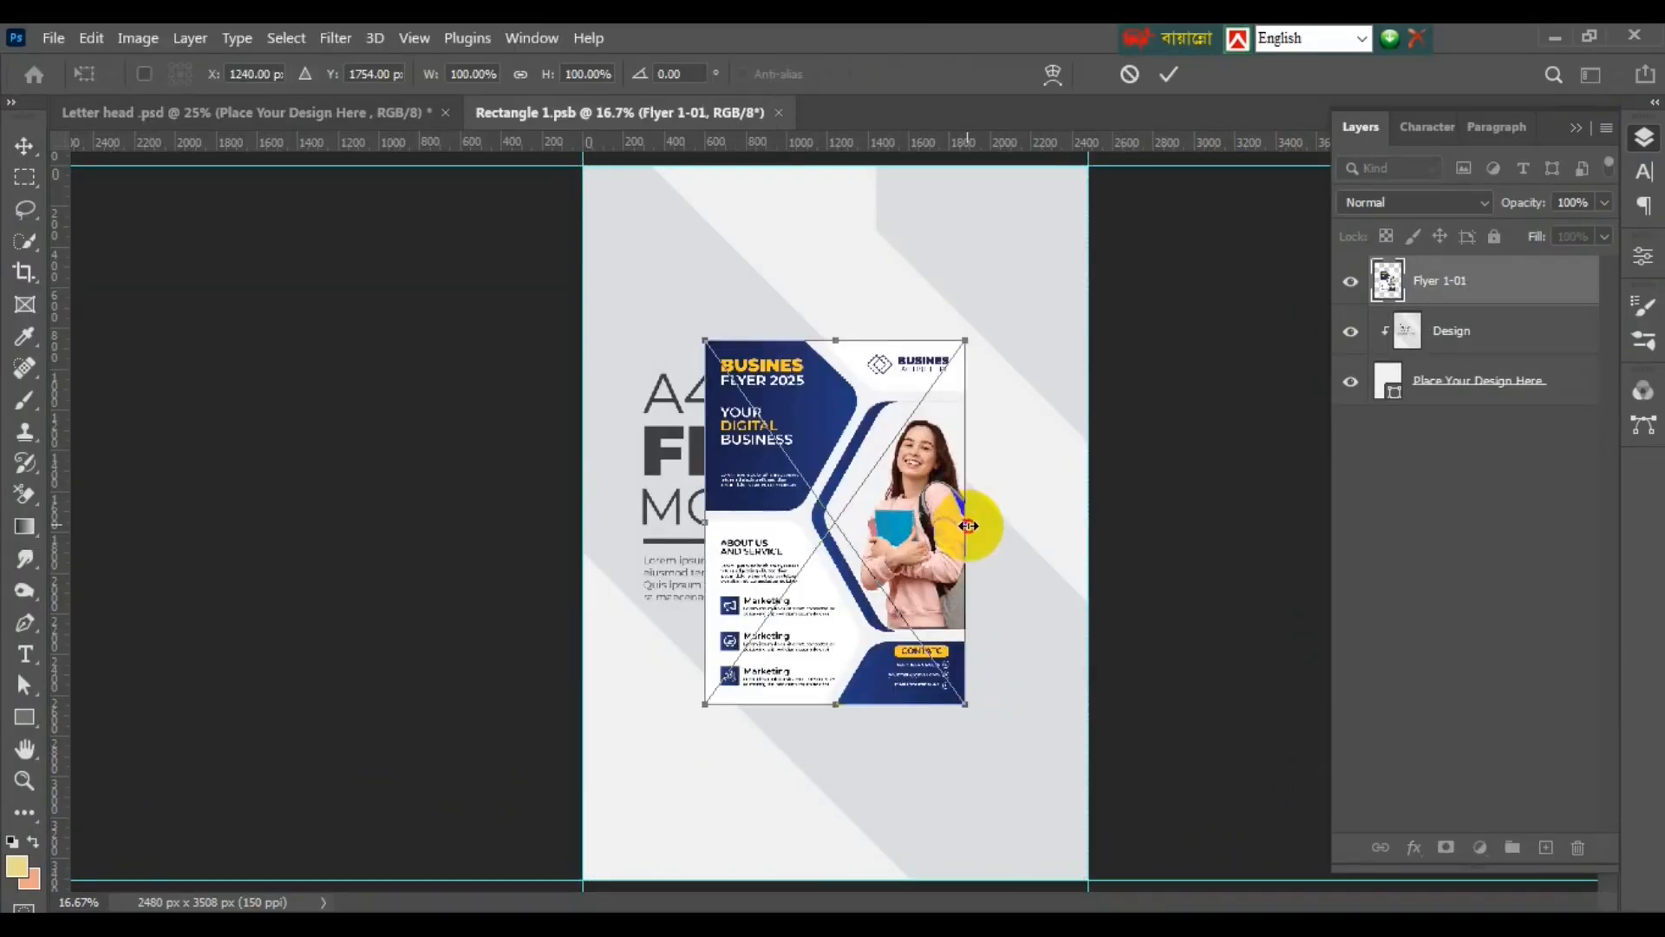
{"action": "left_click_drag", "start_coordinate": [966, 524], "coordinate": [1086, 556]}
{"action": "left_click_drag", "start_coordinate": [836, 879], "coordinate": [836, 884]}
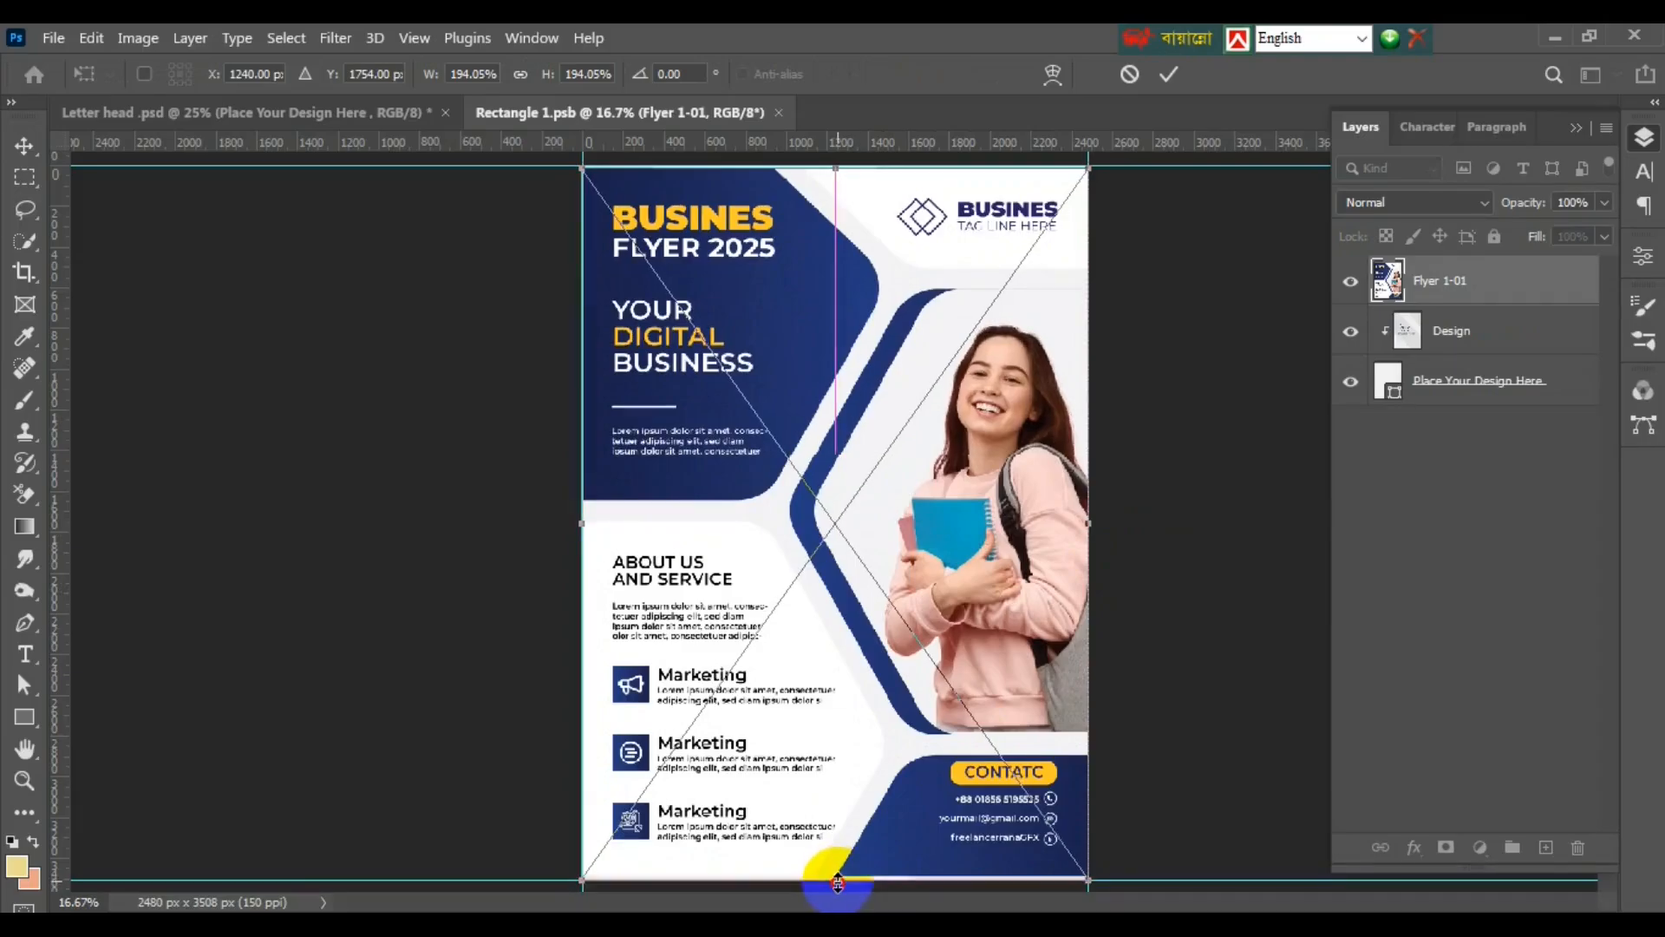
{"action": "left_click_drag", "start_coordinate": [840, 174], "coordinate": [839, 170]}
{"action": "key", "text": "Return"}
{"action": "key", "text": "ctrl+s"}
{"action": "left_click", "coordinate": [381, 113]}
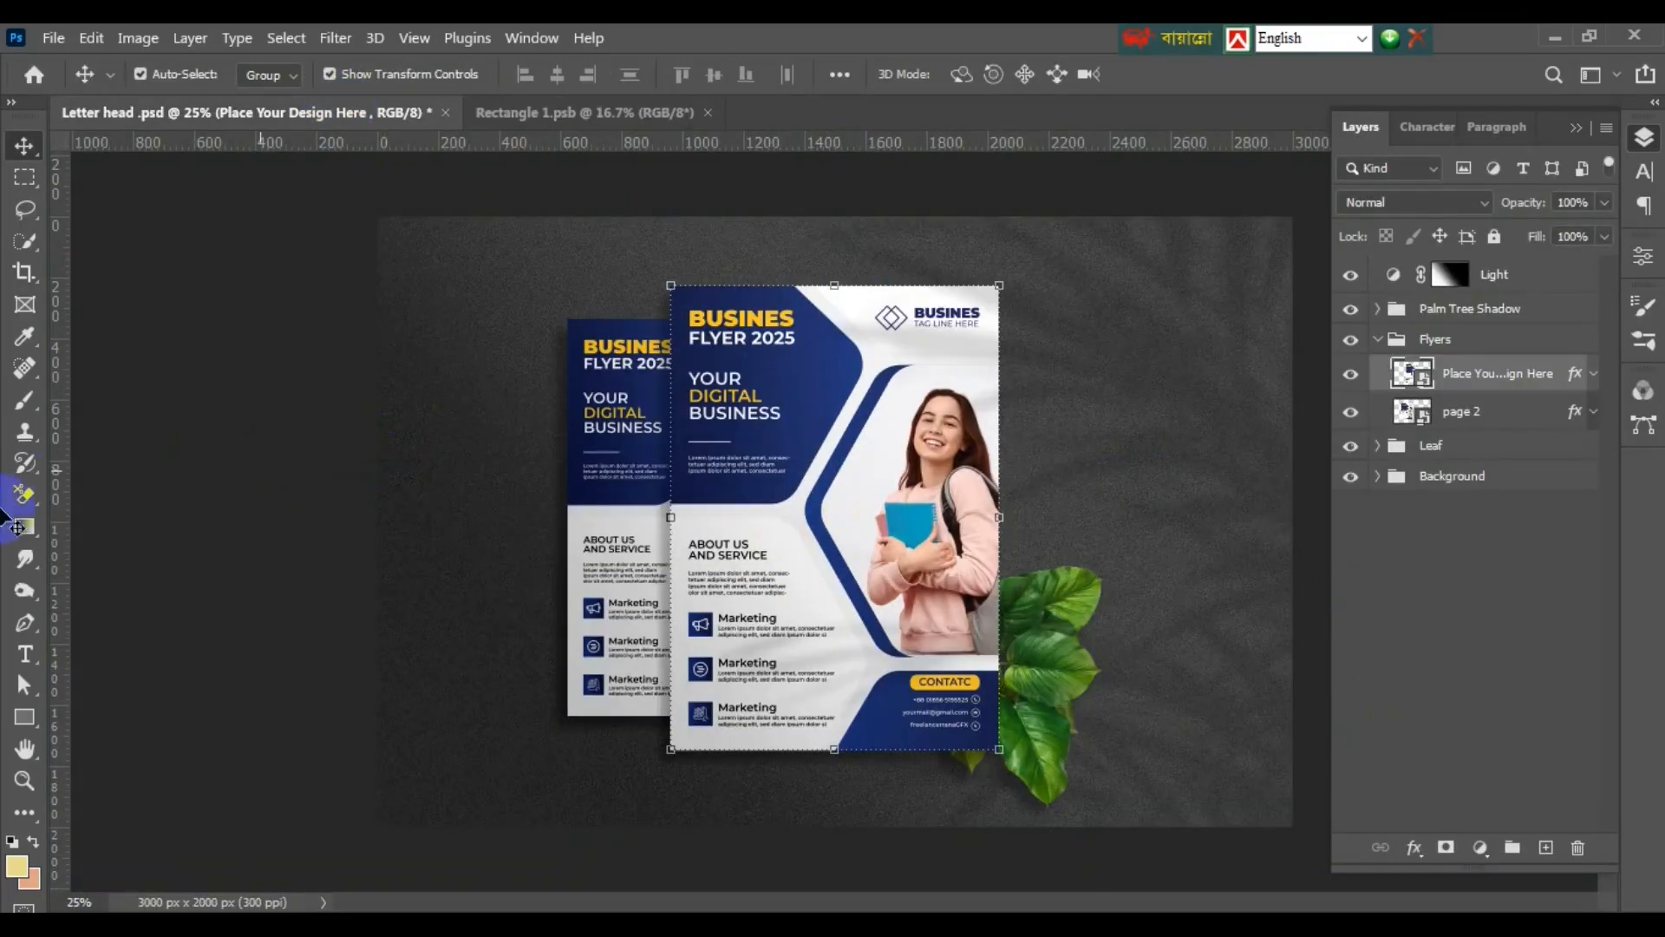
- Save the mockup for web as a quality-100 JPEG named Letter-head- on the Desktop
{"action": "left_click", "coordinate": [54, 40]}
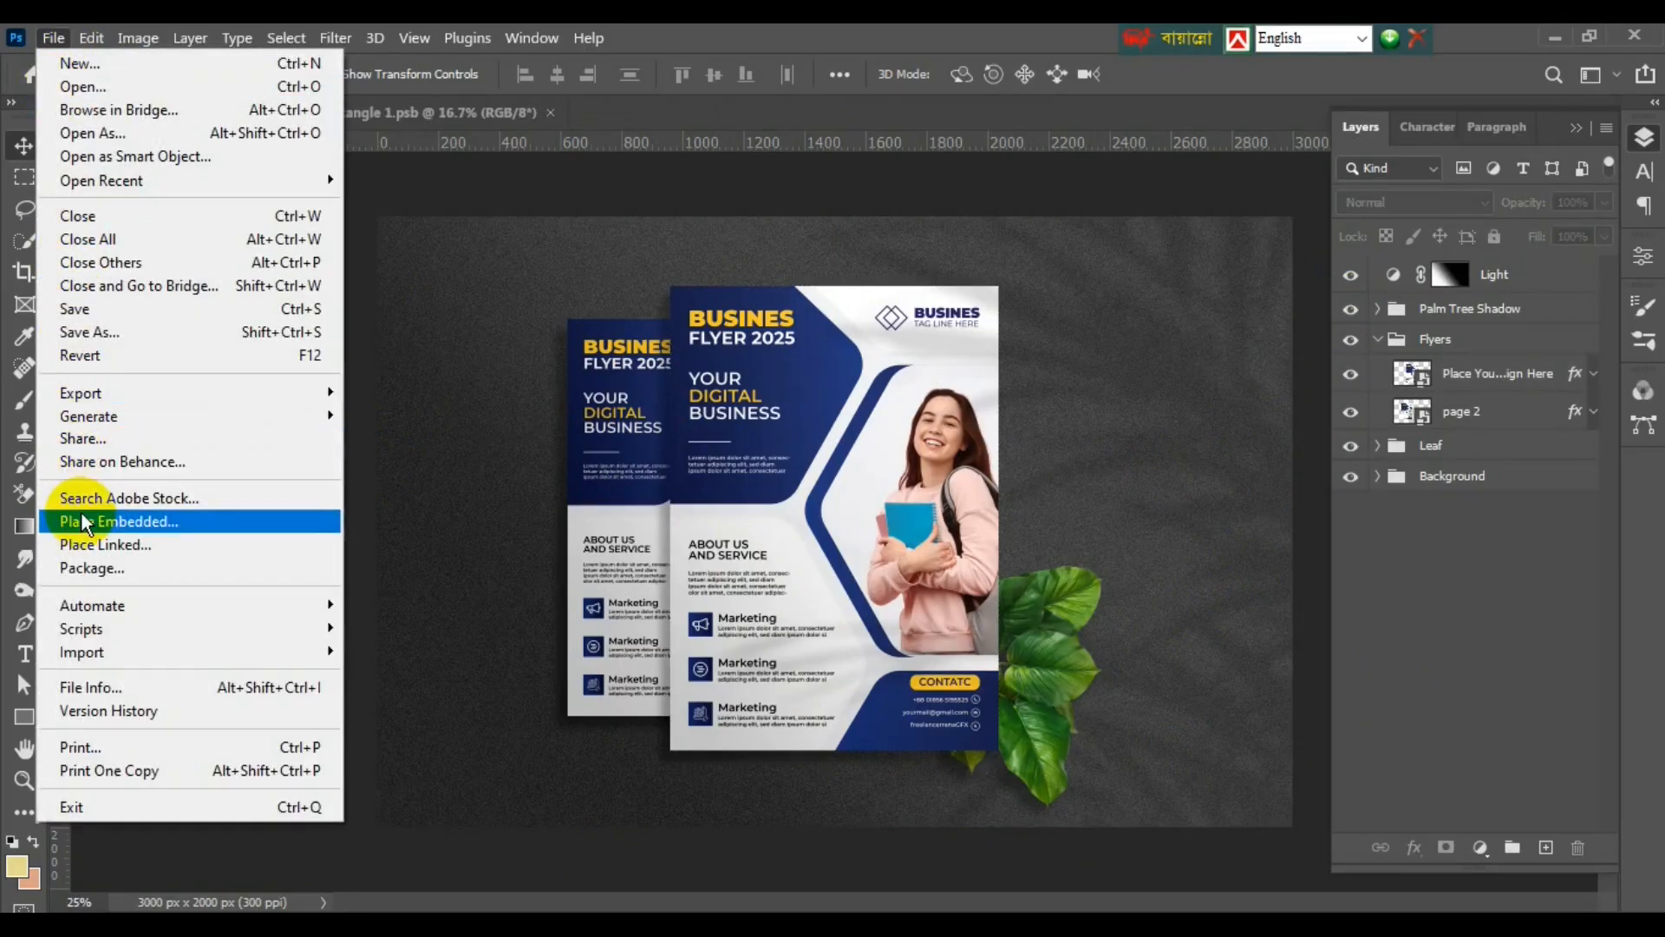
{"action": "mouse_move", "coordinate": [78, 392]}
{"action": "left_click", "coordinate": [518, 489]}
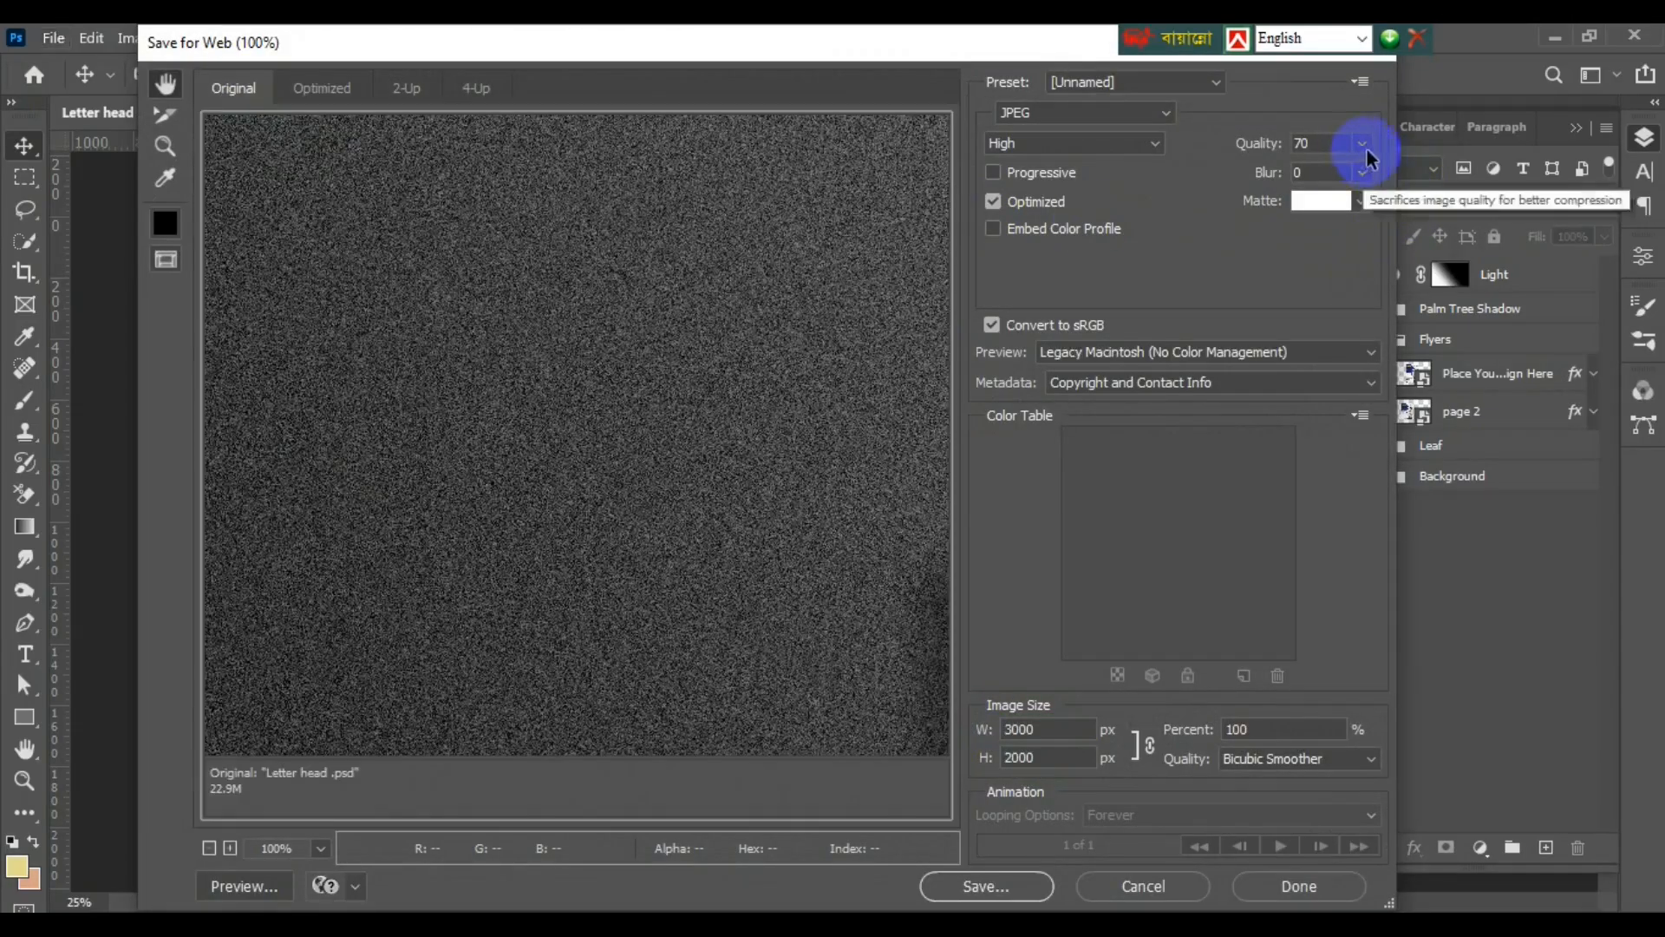
{"action": "left_click", "coordinate": [1362, 144]}
{"action": "left_click", "coordinate": [1003, 896]}
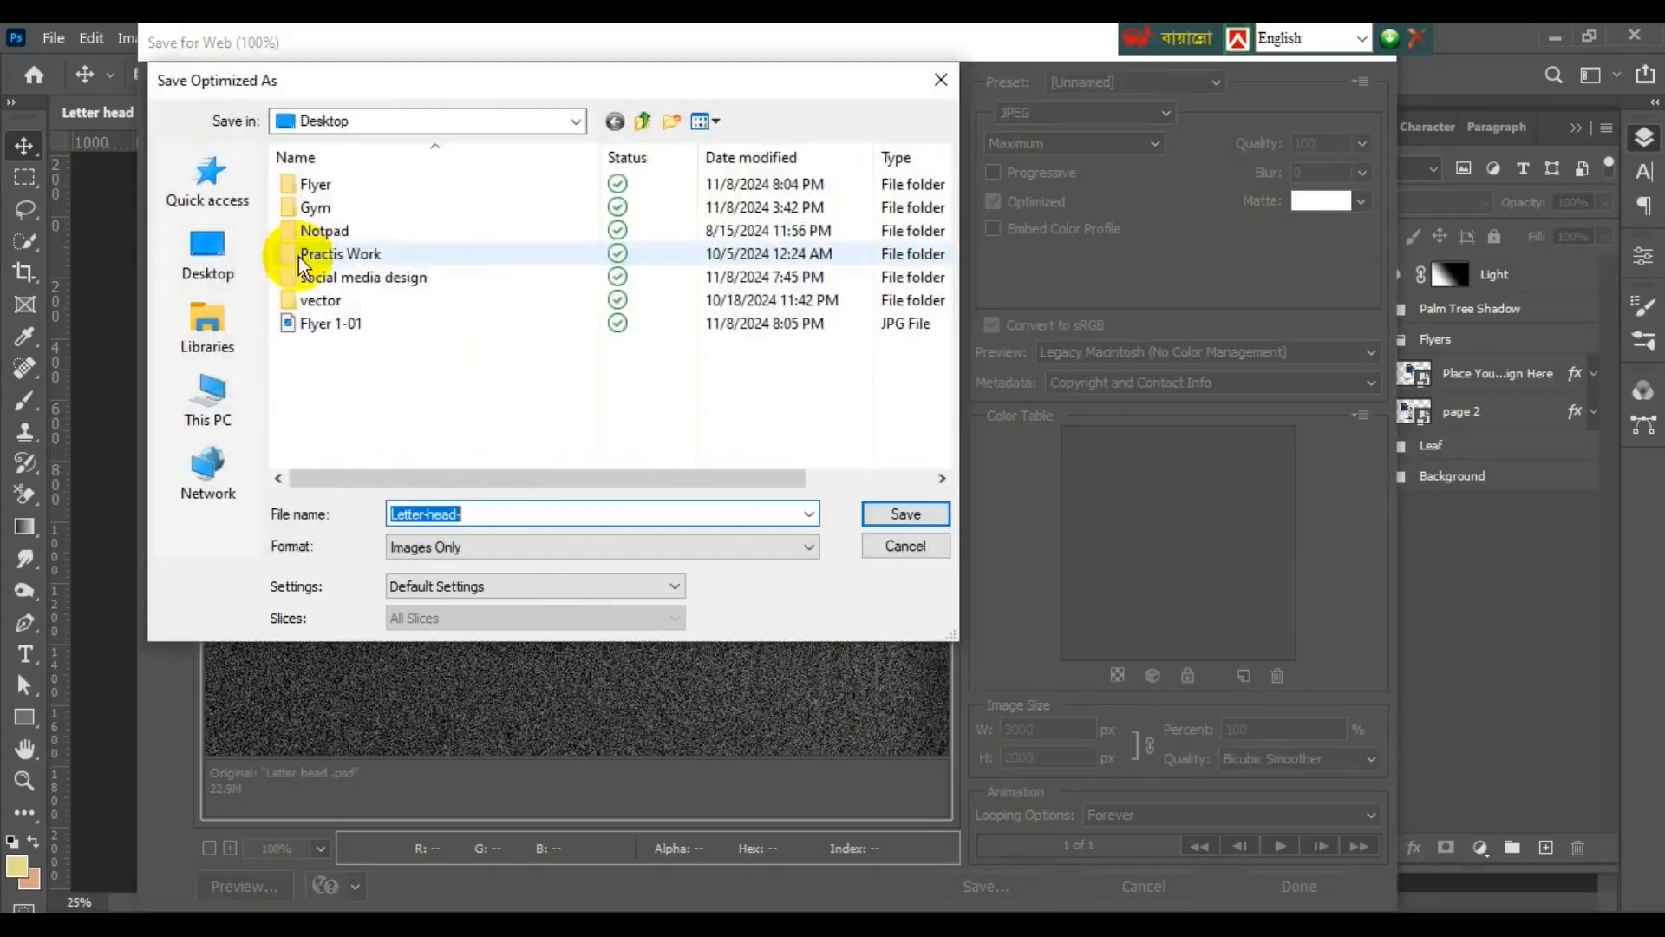
{"action": "left_click", "coordinate": [876, 516]}
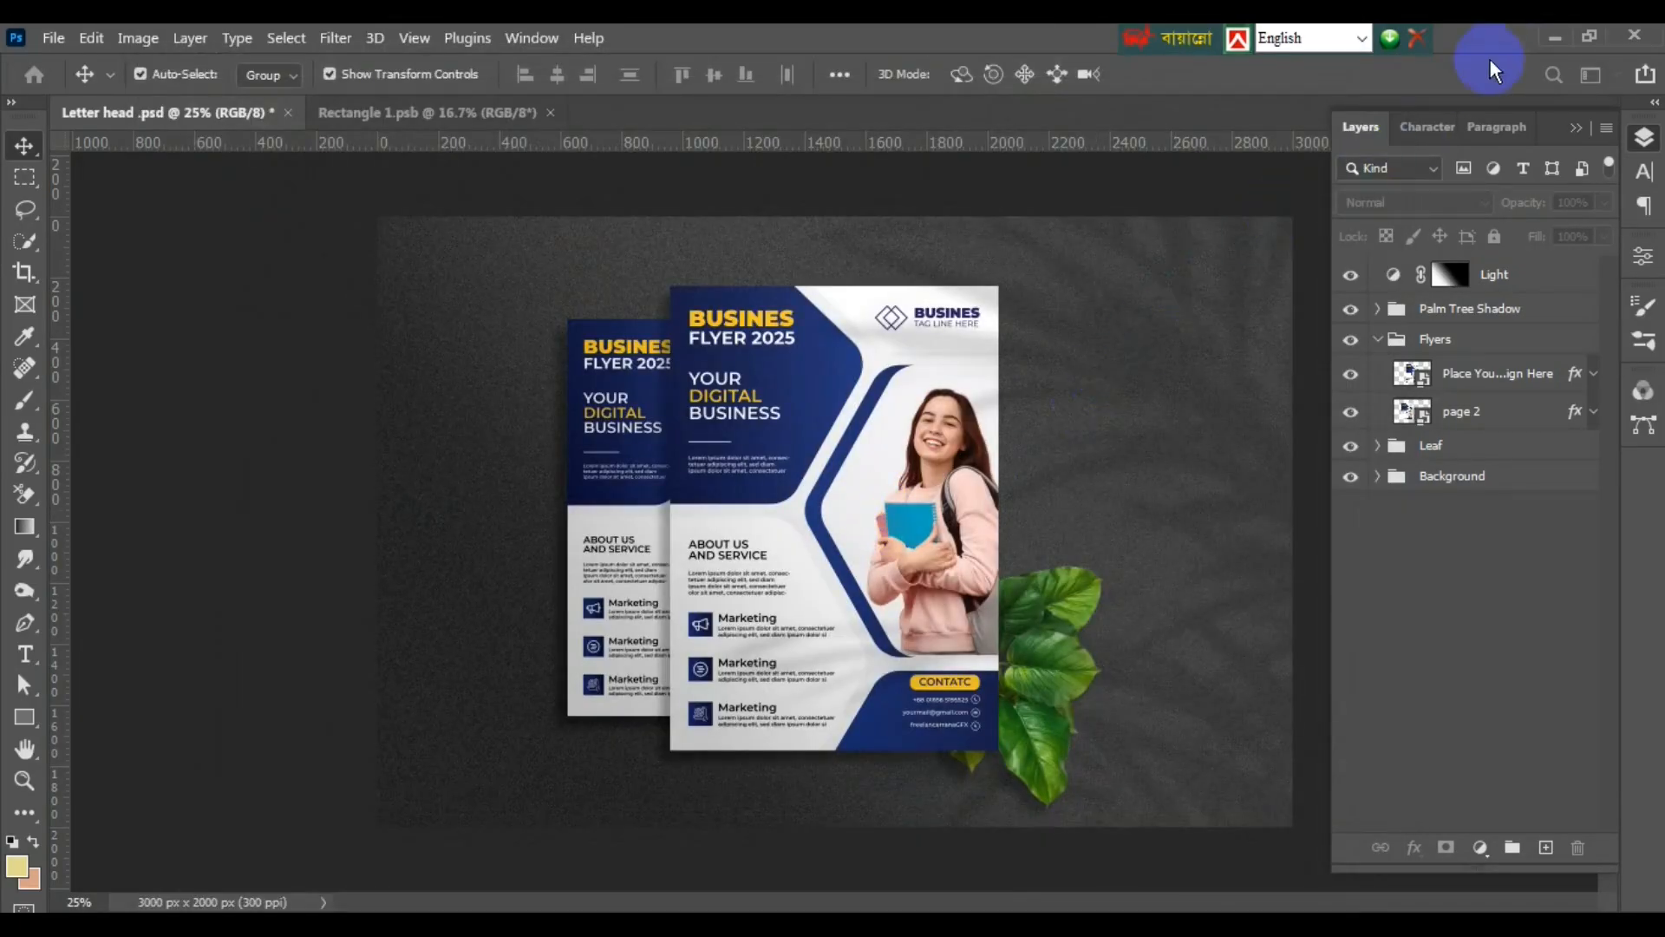
{"action": "left_click", "coordinate": [1554, 38]}
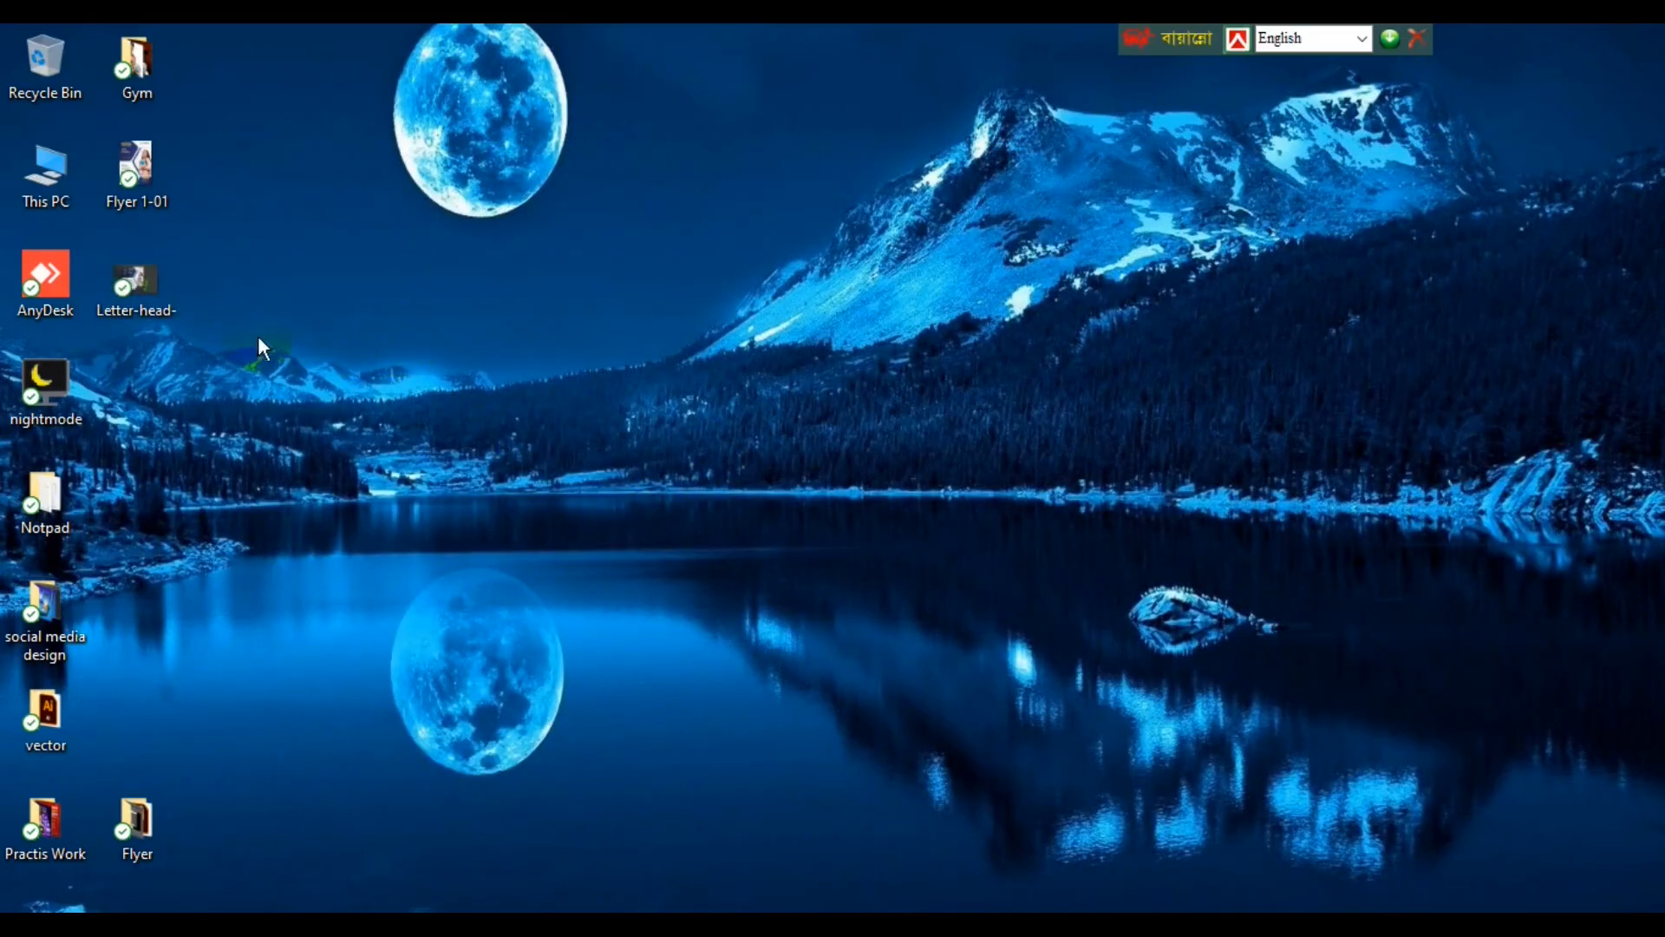
- Open Letter-head-.jpg from the desktop in Photos and zoom to inspect the mockup
{"action": "double_click", "coordinate": [137, 279]}
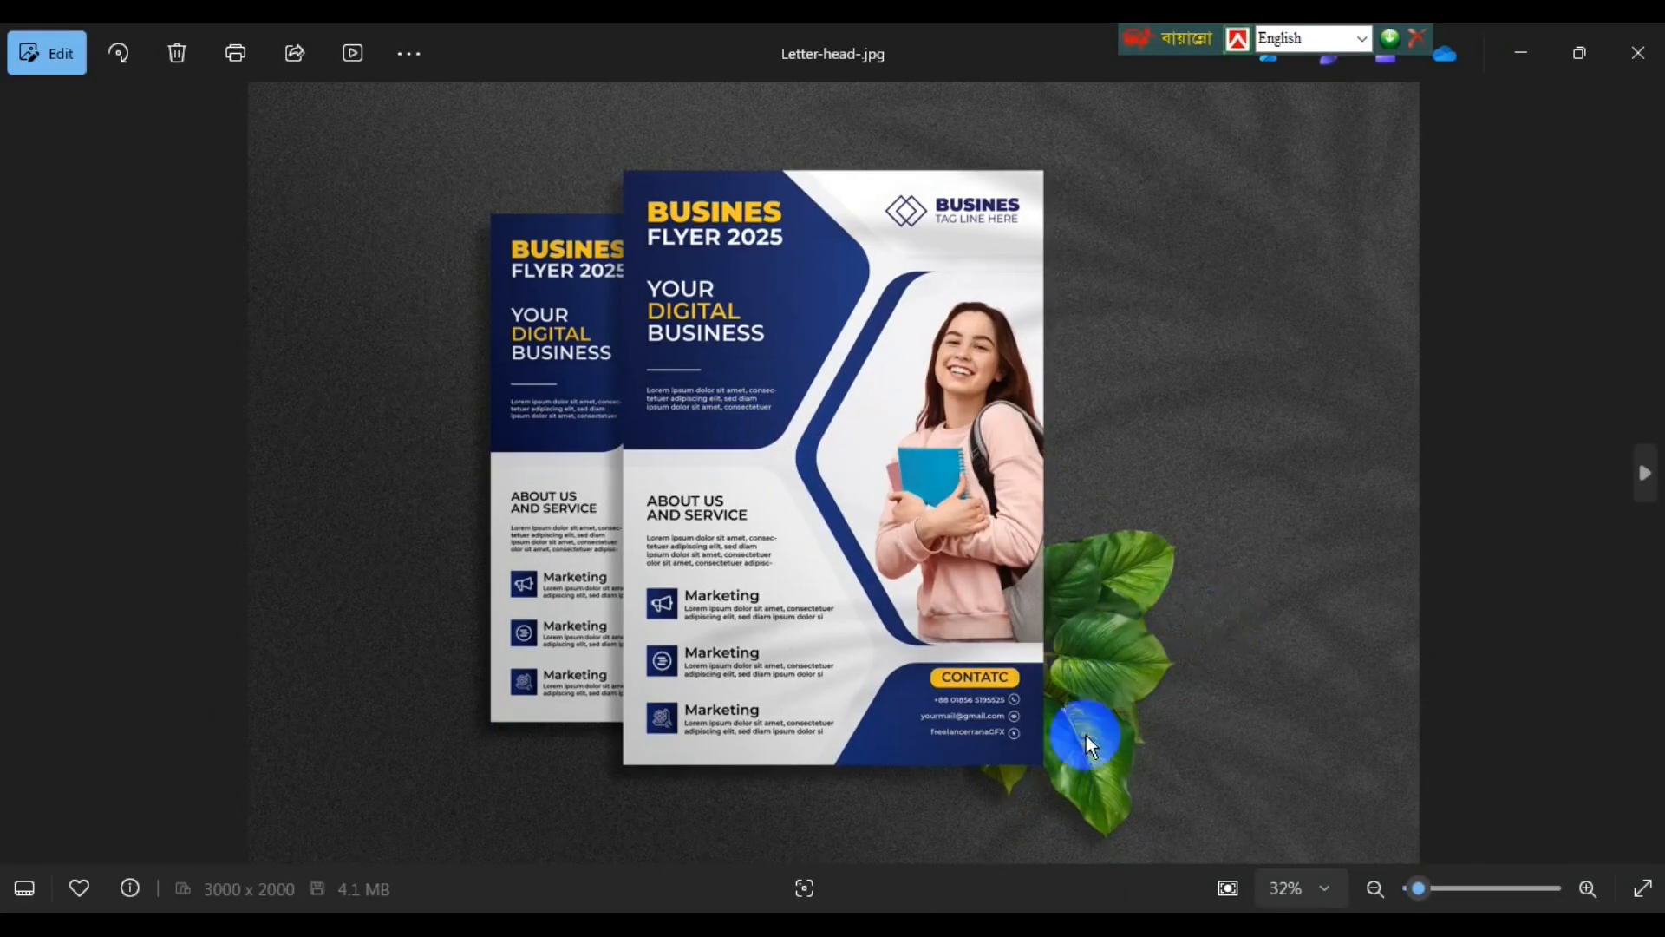
{"action": "scroll", "coordinate": [1003, 773], "scroll_direction": "up", "scroll_amount": 2}
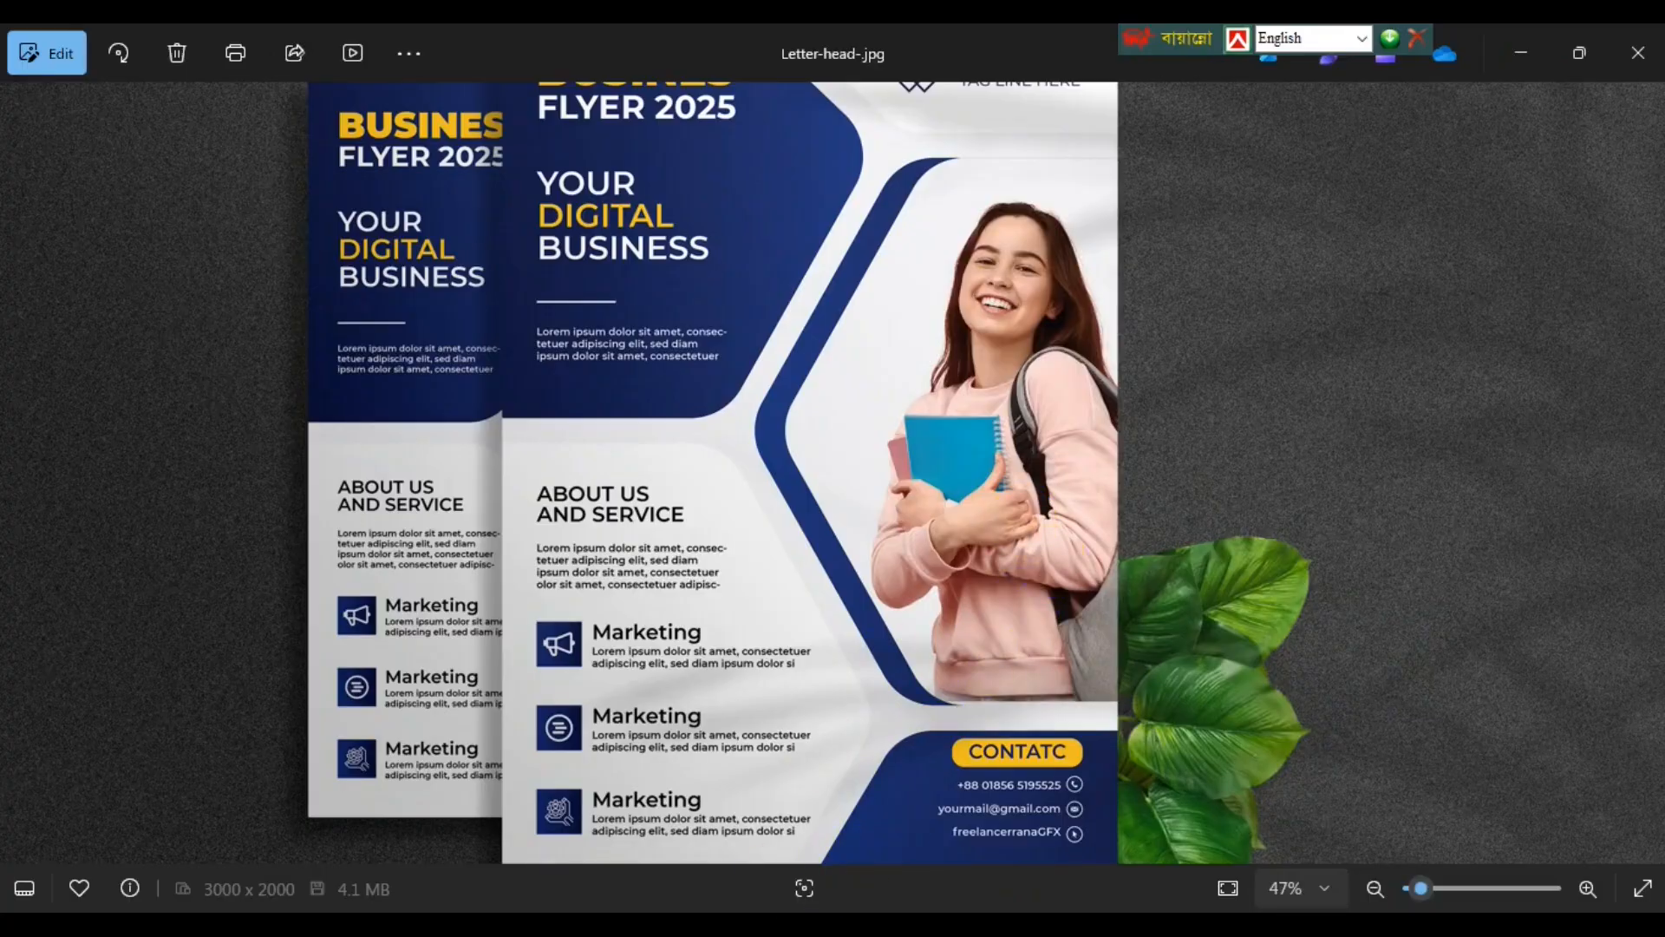
{"action": "scroll", "coordinate": [1037, 530], "scroll_direction": "down", "scroll_amount": 3}
{"action": "scroll", "coordinate": [1038, 529], "scroll_direction": "up", "scroll_amount": 1}
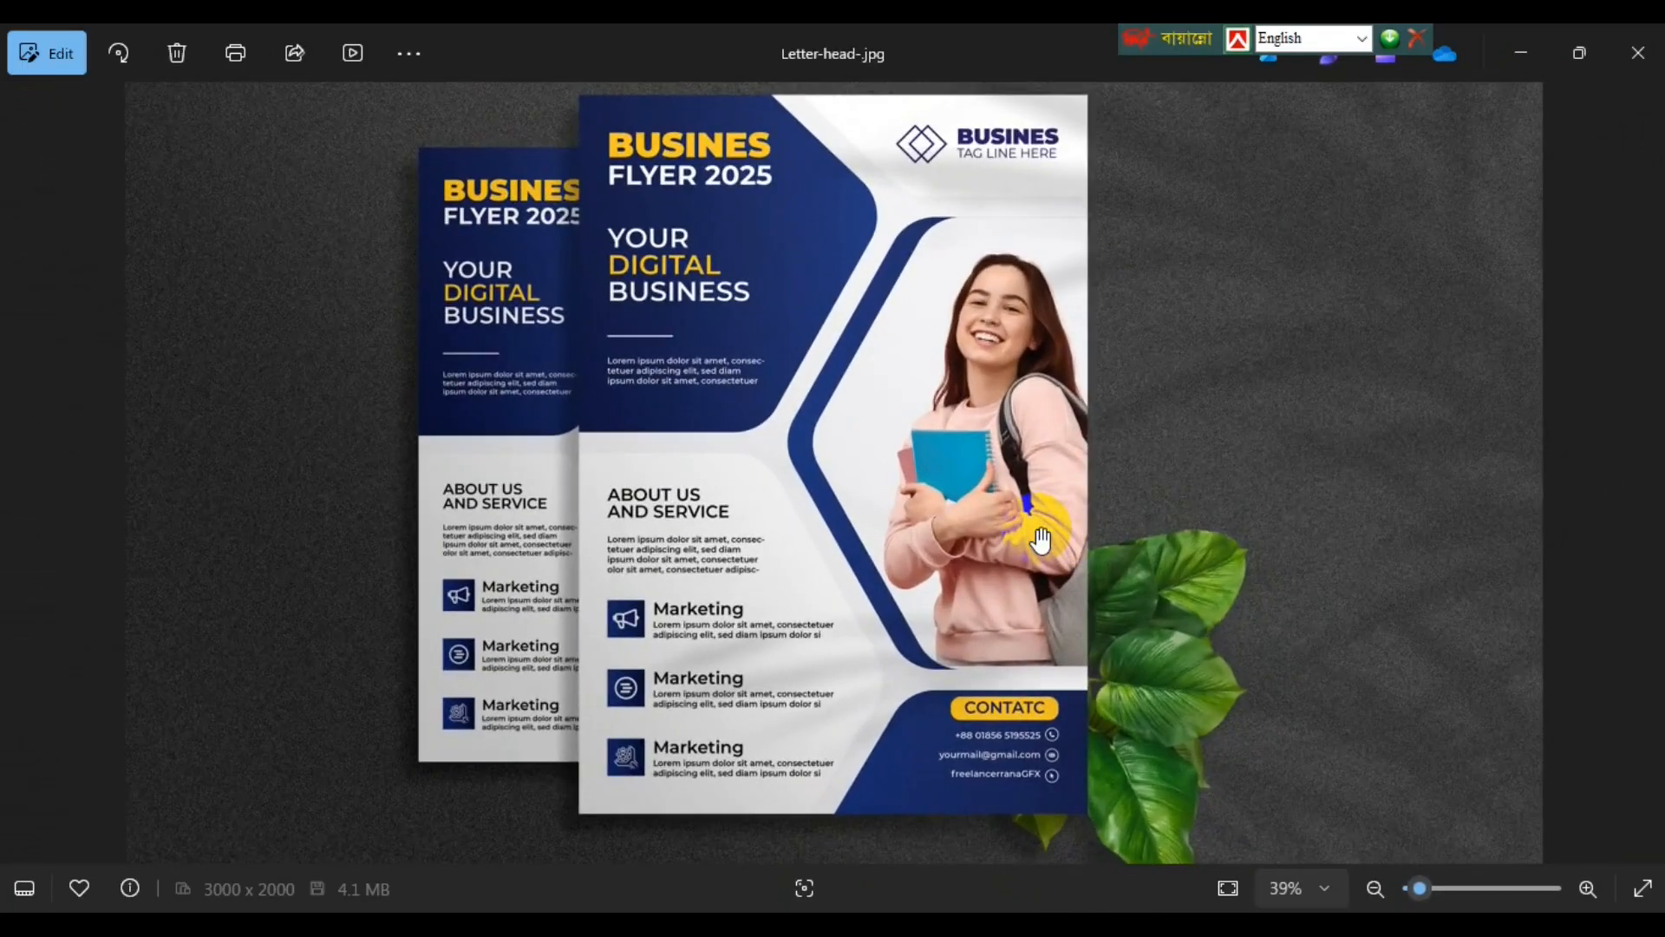